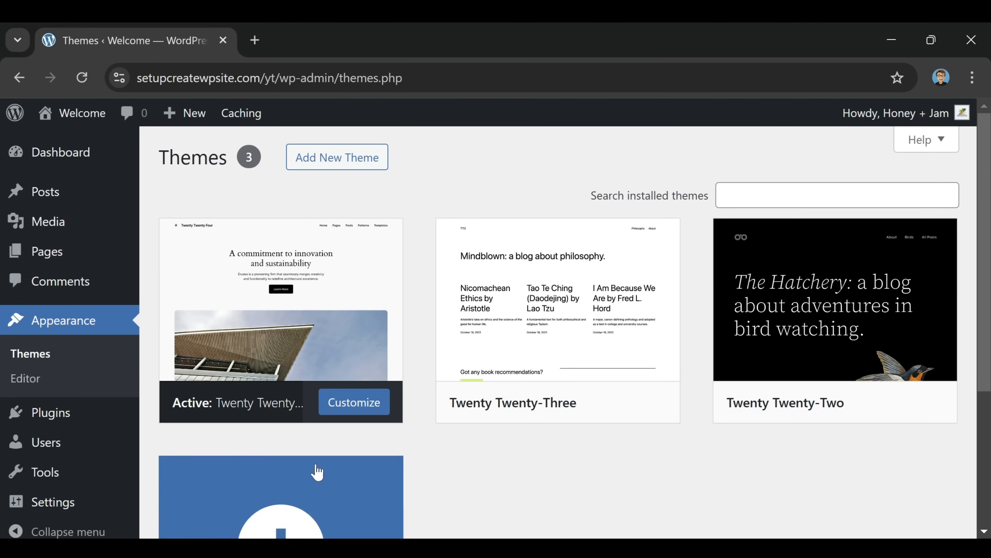
Look over the installed themes list, then go to the Add Themes page
{"action": "scroll", "coordinate": [622, 449], "scroll_direction": "down", "scroll_amount": 2}
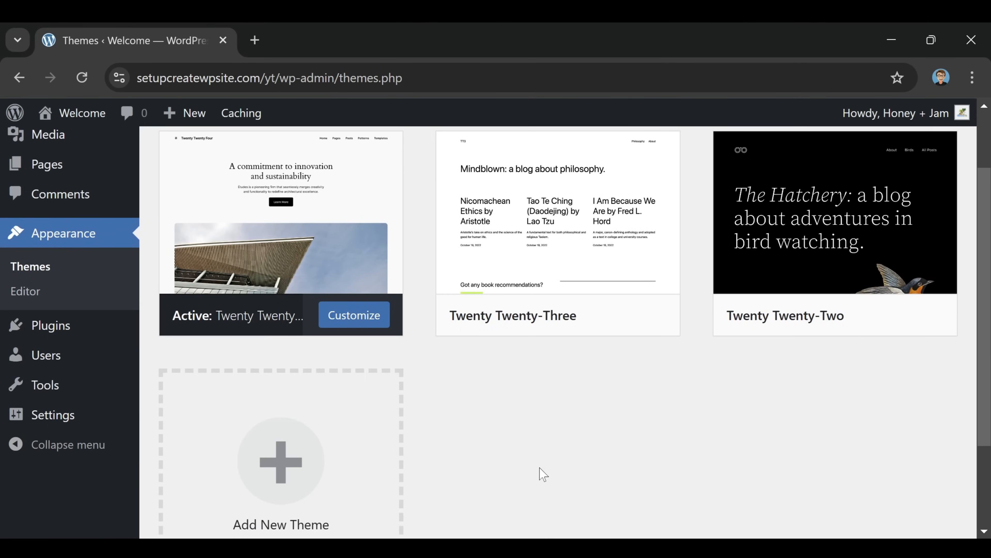
{"action": "scroll", "coordinate": [543, 474], "scroll_direction": "up", "scroll_amount": 2}
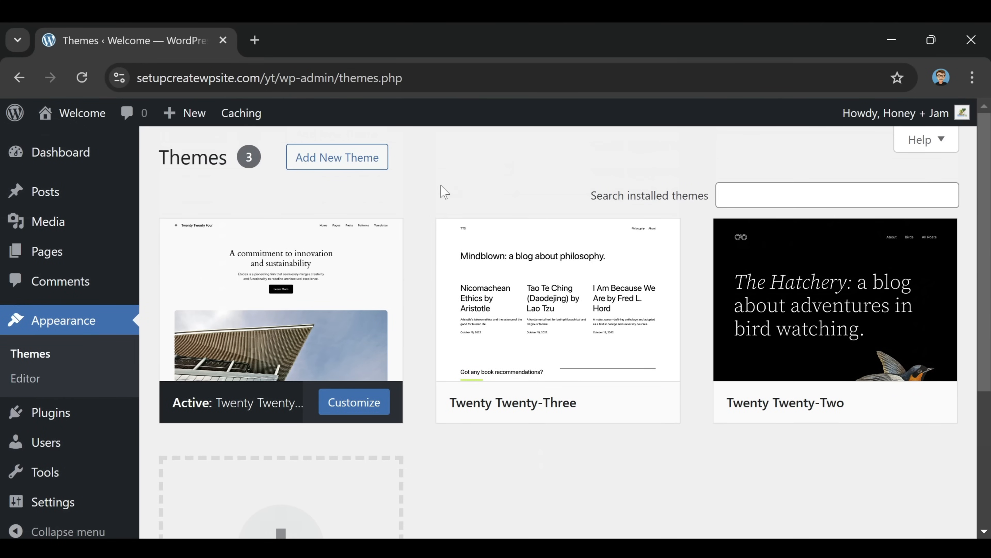
{"action": "left_click", "coordinate": [338, 166]}
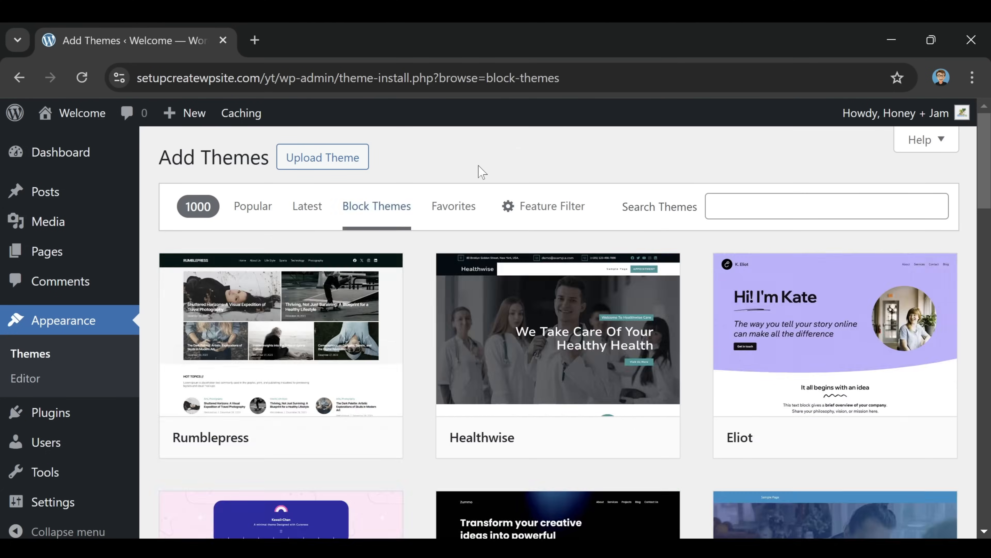
Search the theme directory for 'kub', then install and activate the Kubio theme
{"action": "left_click", "coordinate": [546, 205]}
{"action": "left_click", "coordinate": [827, 207]}
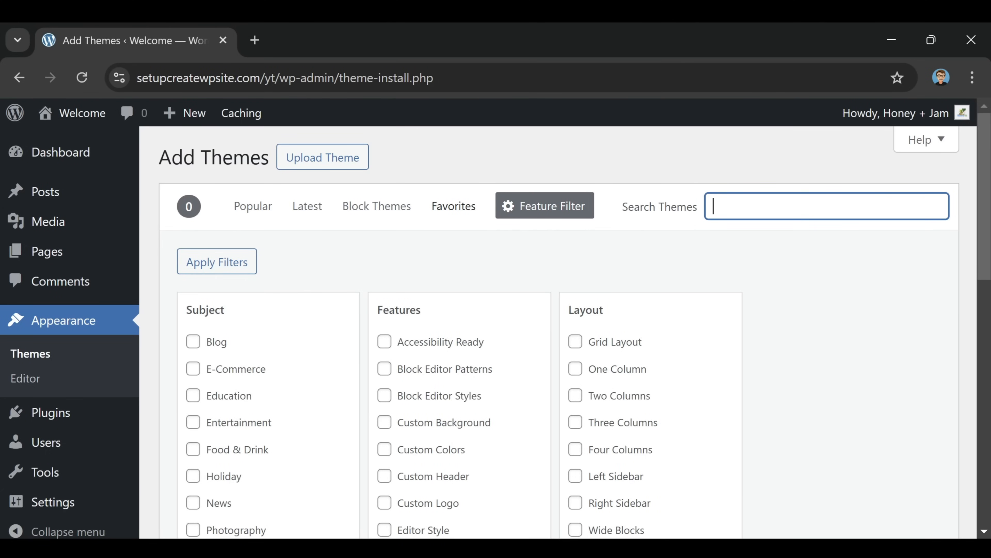
{"action": "type", "text": "kubio"}
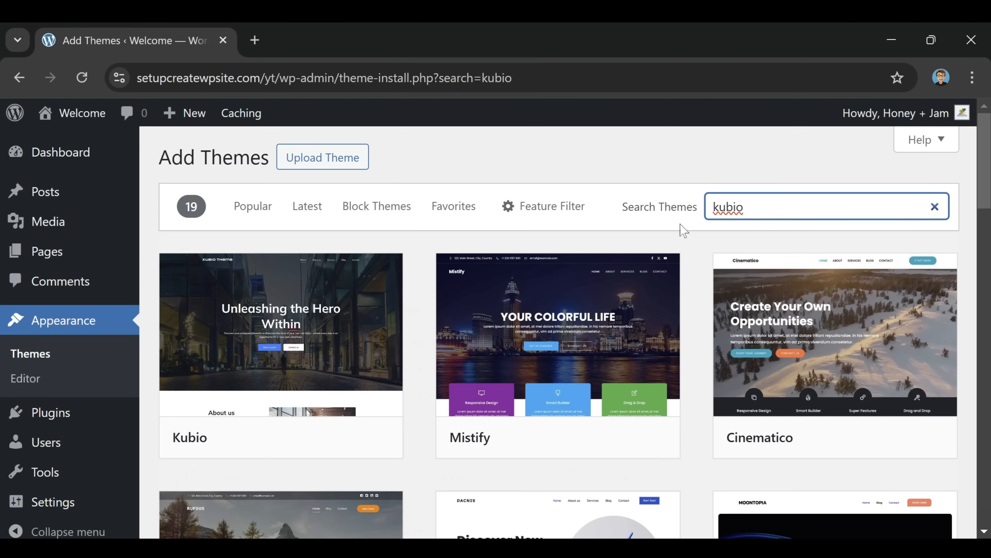
{"action": "mouse_move", "coordinate": [284, 317]}
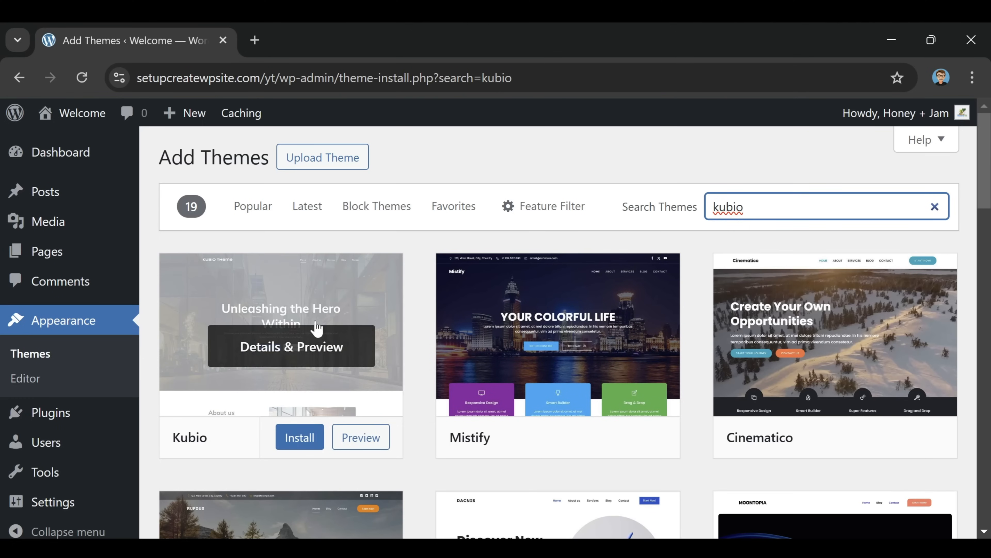
{"action": "left_click", "coordinate": [304, 445]}
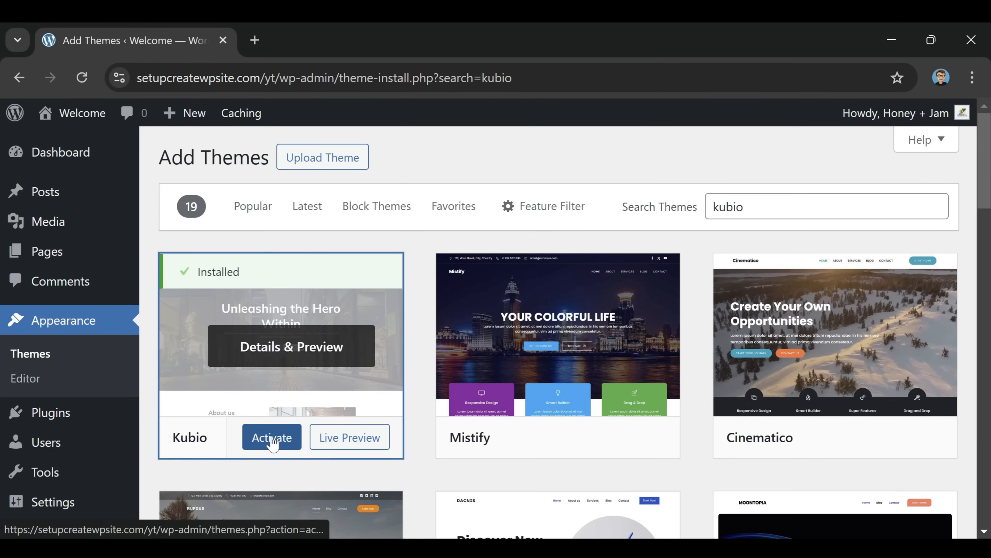
{"action": "left_click", "coordinate": [282, 439]}
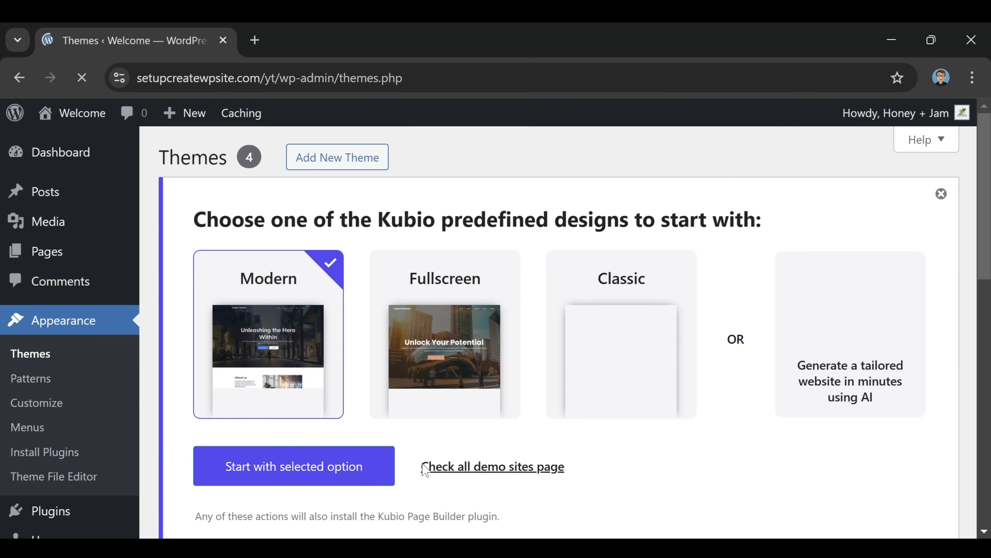
Start the site from Kubio's Modern predefined design
{"action": "scroll", "coordinate": [454, 368], "scroll_direction": "down", "scroll_amount": 10}
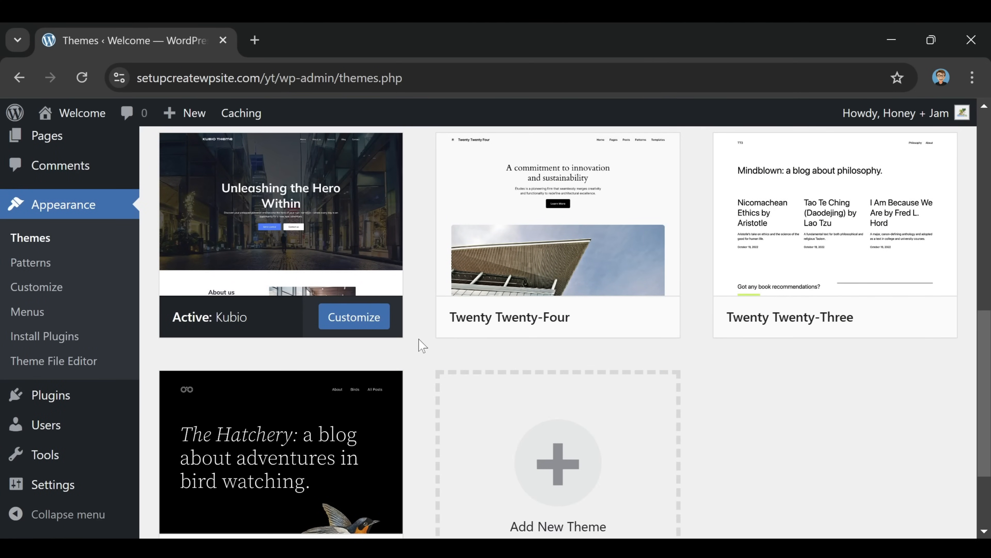
{"action": "scroll", "coordinate": [415, 345], "scroll_direction": "up", "scroll_amount": 10}
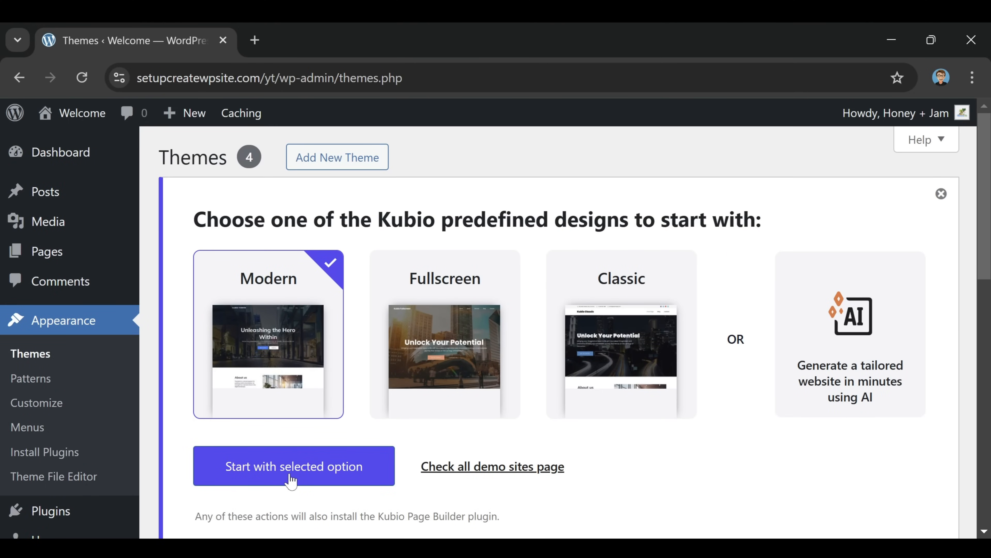
{"action": "left_click", "coordinate": [291, 481]}
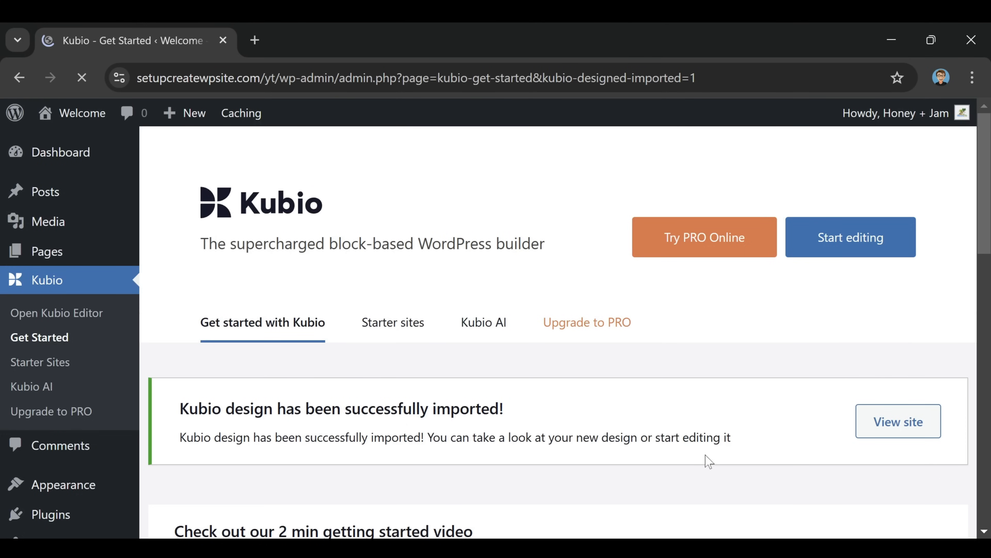
Import the Business starter site from Starter sites and start editing its Front Page
{"action": "left_click", "coordinate": [395, 335]}
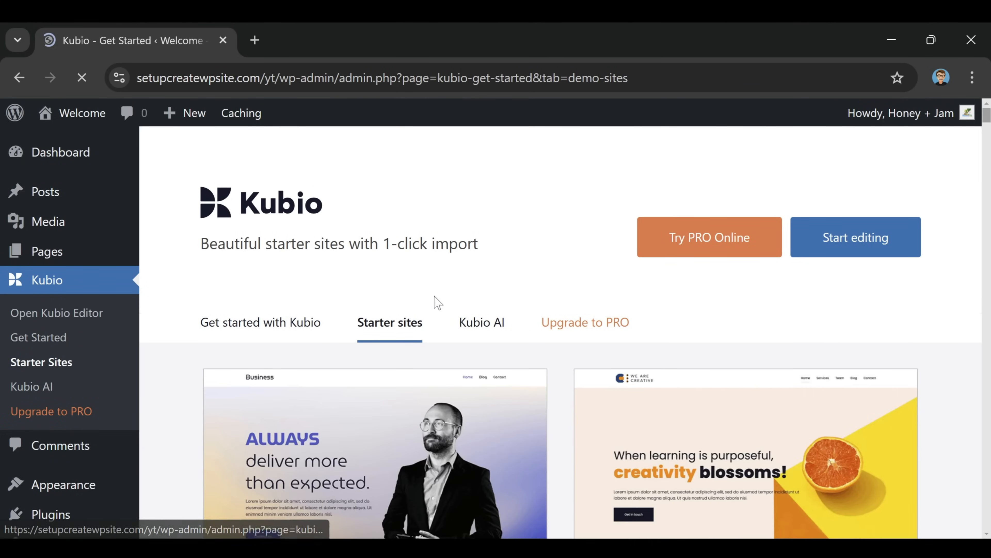
{"action": "scroll", "coordinate": [460, 285], "scroll_direction": "down", "scroll_amount": 3}
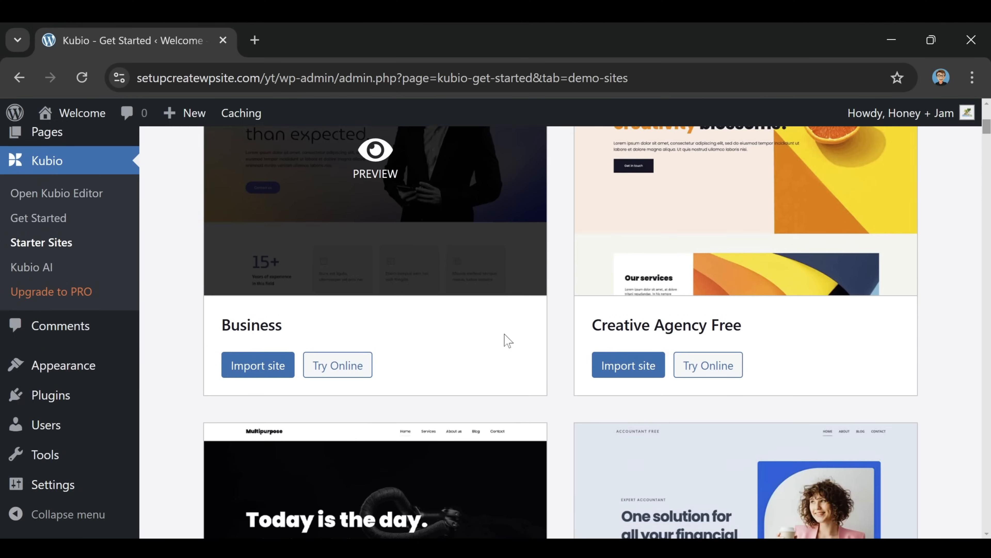
{"action": "scroll", "coordinate": [480, 404], "scroll_direction": "up", "scroll_amount": 2}
{"action": "scroll", "coordinate": [480, 405], "scroll_direction": "up", "scroll_amount": 5}
{"action": "scroll", "coordinate": [553, 277], "scroll_direction": "down", "scroll_amount": 5}
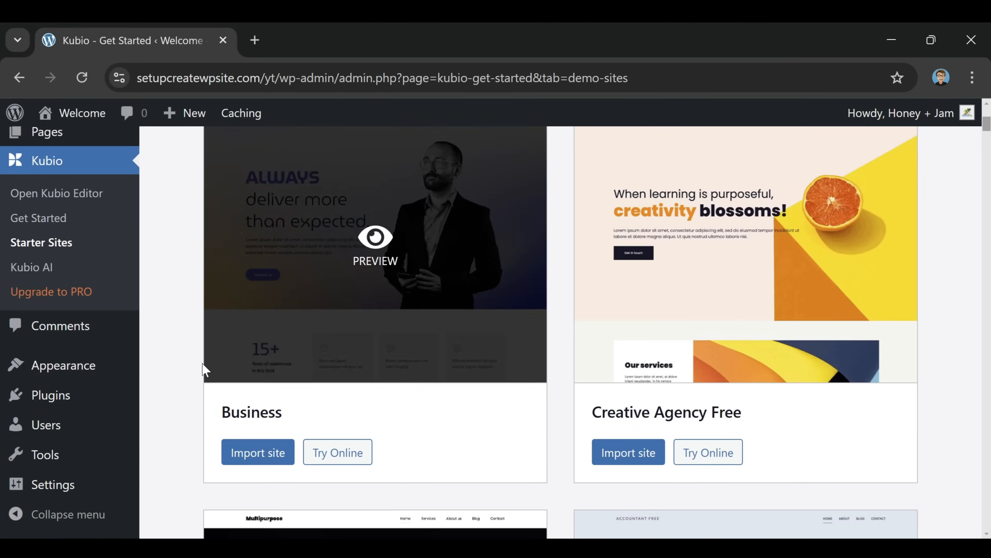
{"action": "left_click", "coordinate": [256, 459]}
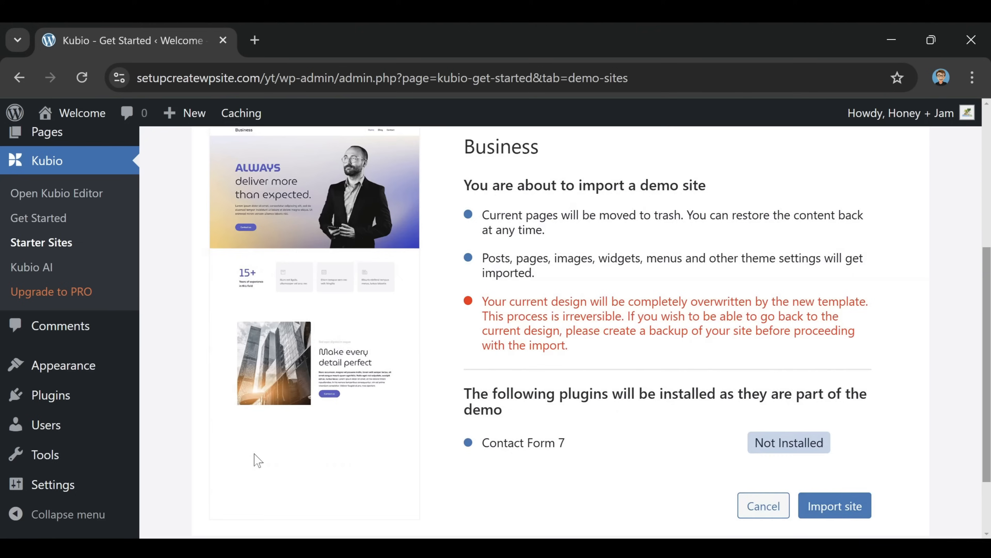
{"action": "left_click", "coordinate": [833, 507]}
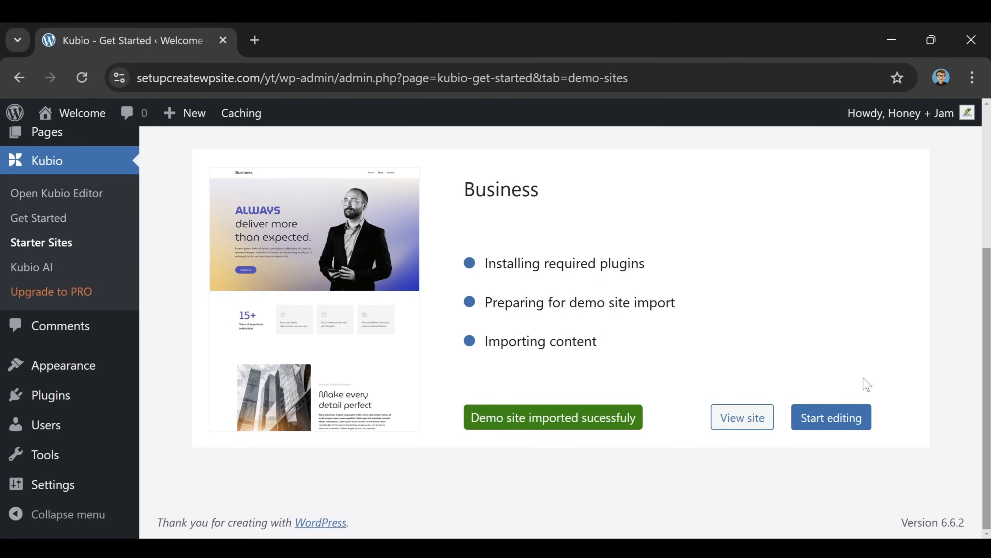
{"action": "left_click", "coordinate": [830, 426]}
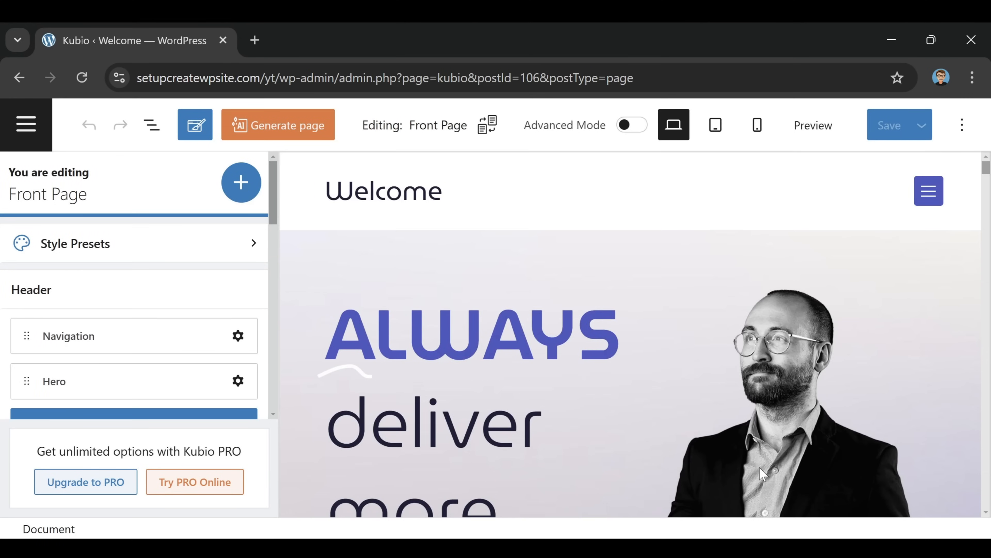
{"action": "scroll", "coordinate": [599, 262], "scroll_direction": "down", "scroll_amount": 15}
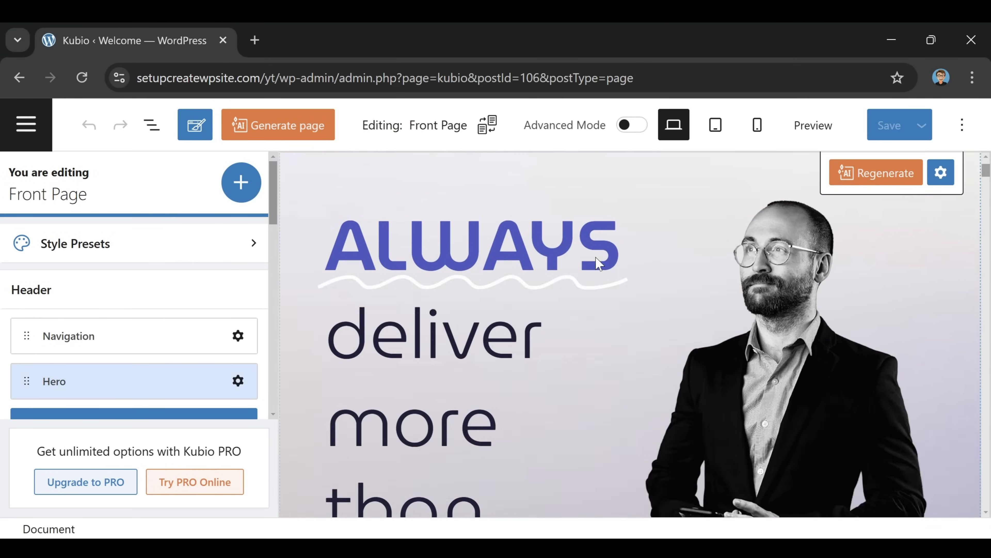
{"action": "scroll", "coordinate": [592, 277], "scroll_direction": "down", "scroll_amount": 20}
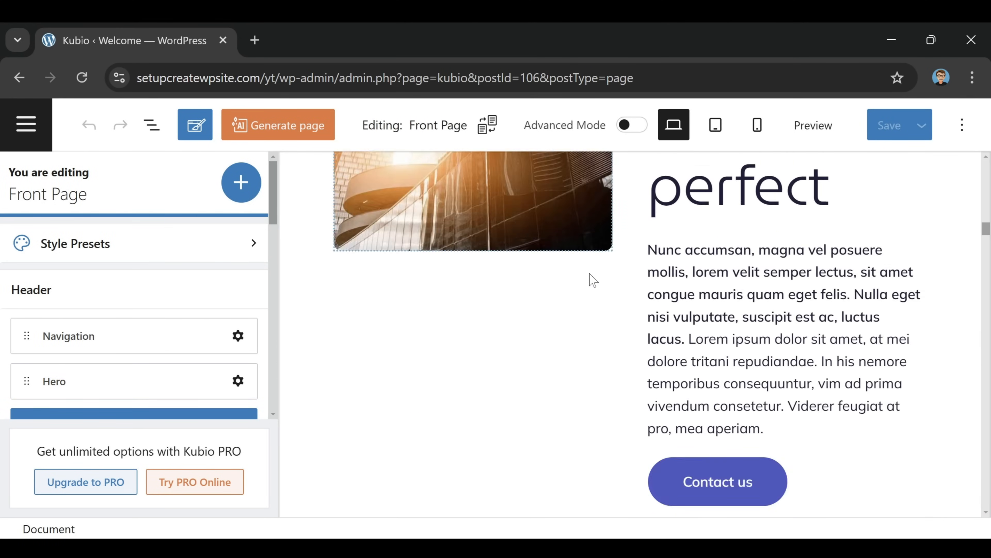
{"action": "scroll", "coordinate": [592, 313], "scroll_direction": "up", "scroll_amount": 5}
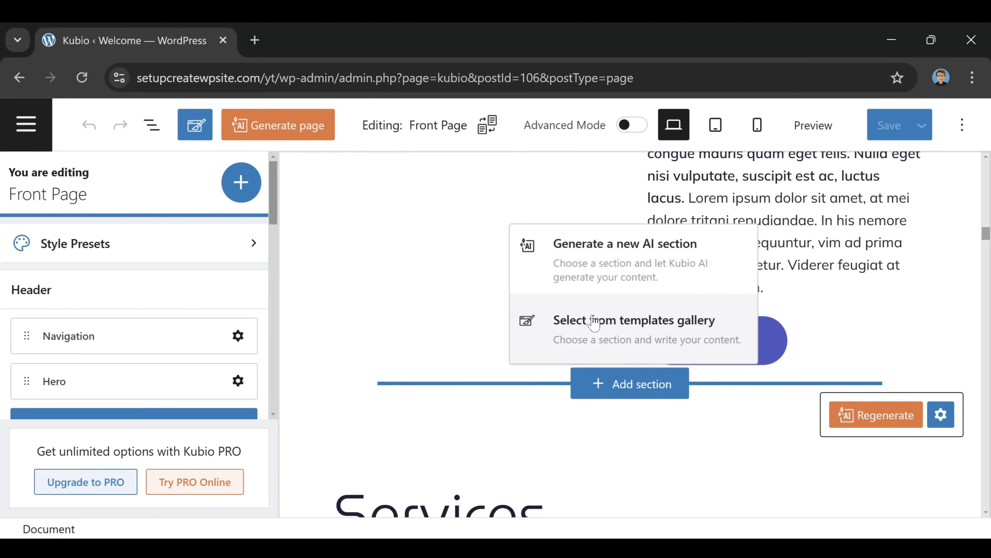
{"action": "scroll", "coordinate": [625, 273], "scroll_direction": "up", "scroll_amount": 5}
{"action": "scroll", "coordinate": [670, 202], "scroll_direction": "up", "scroll_amount": 15}
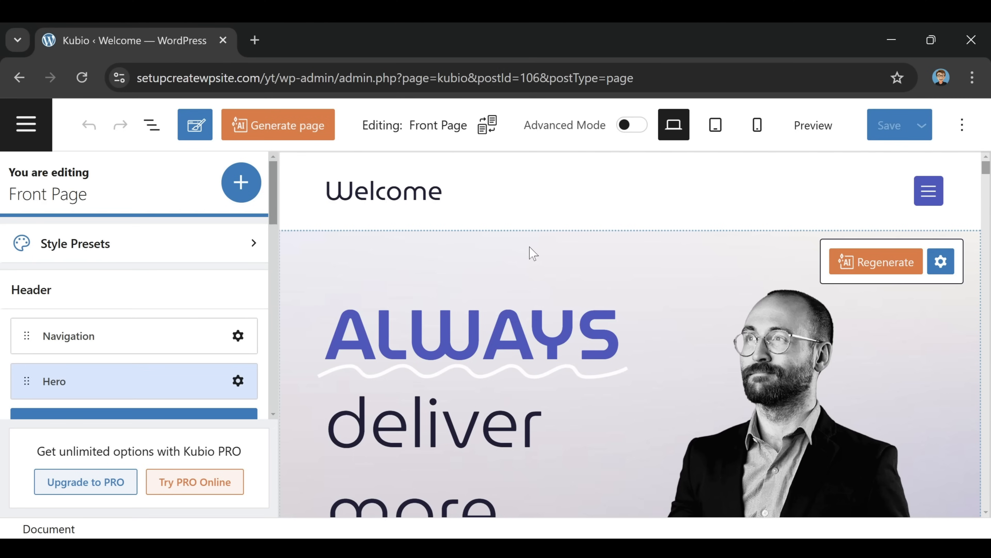
Replace the header logo's 'Welcome' site title text with 'Honey + Jam'
{"action": "left_click", "coordinate": [371, 192]}
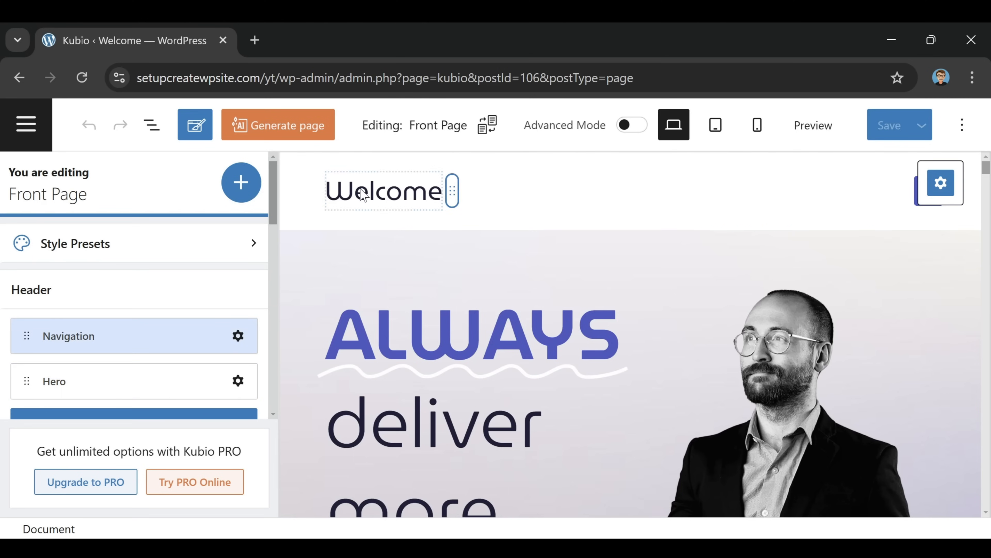
{"action": "left_click", "coordinate": [371, 192]}
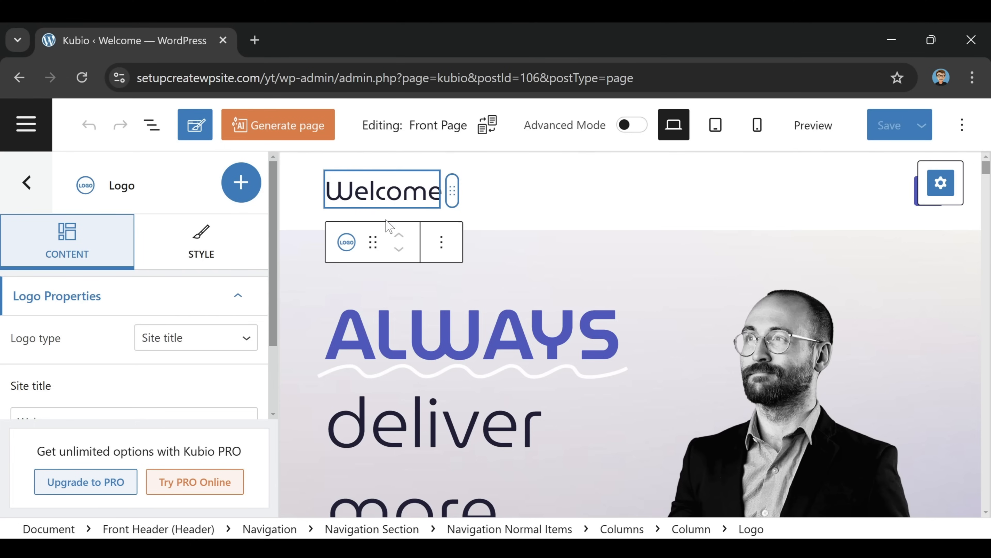
{"action": "left_click", "coordinate": [365, 195]}
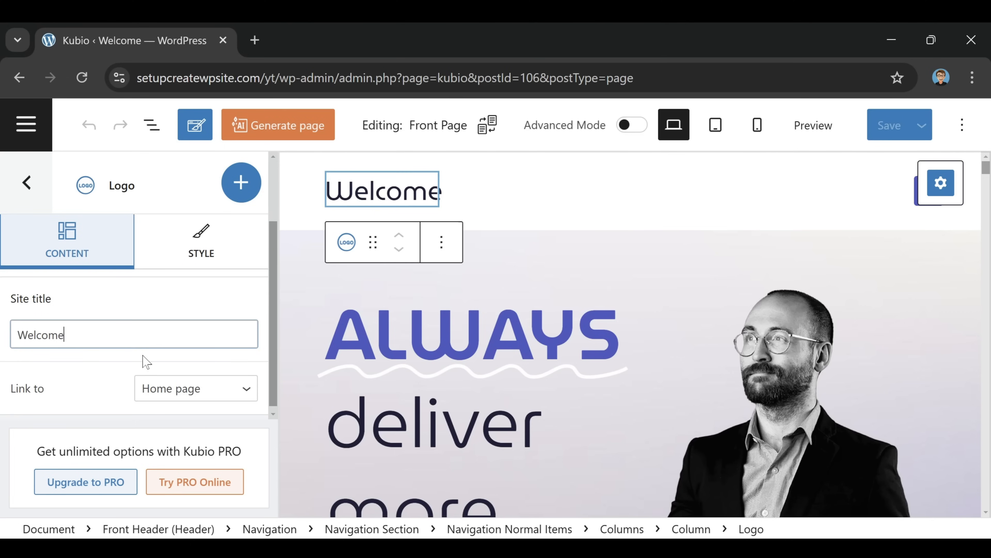
{"action": "key", "text": "shift+Left"}
{"action": "key", "text": "shift+Left"}
{"action": "key", "text": "shift+Left"}
{"action": "key", "text": "shift+Left"}
{"action": "key", "text": "shift+Left"}
{"action": "key", "text": "shift+Left"}
{"action": "type", "text": "Honey + Jam"}
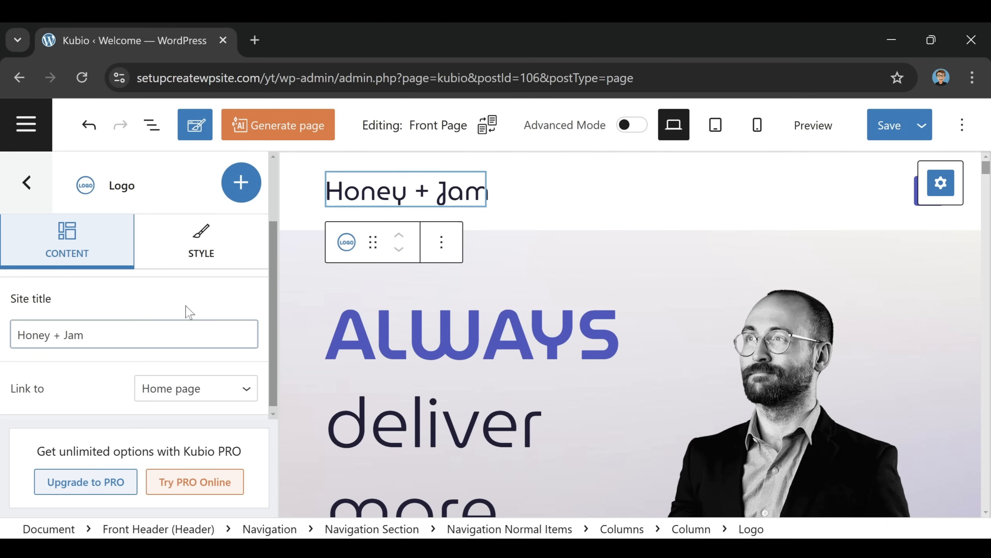
{"action": "scroll", "coordinate": [191, 386], "scroll_direction": "up", "scroll_amount": 2}
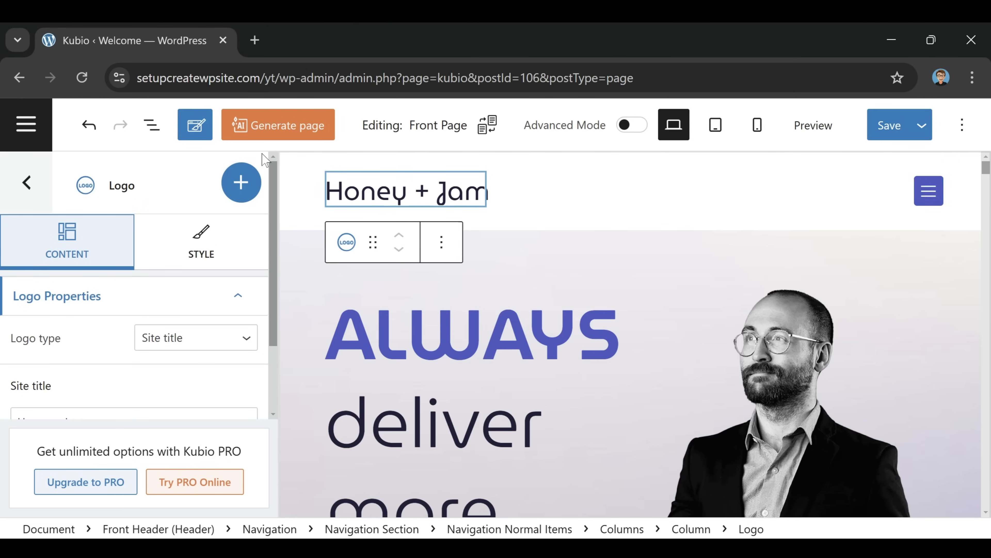
Delete the Honey + Jam logo block and insert an Image block in that header column
{"action": "left_click", "coordinate": [464, 214]}
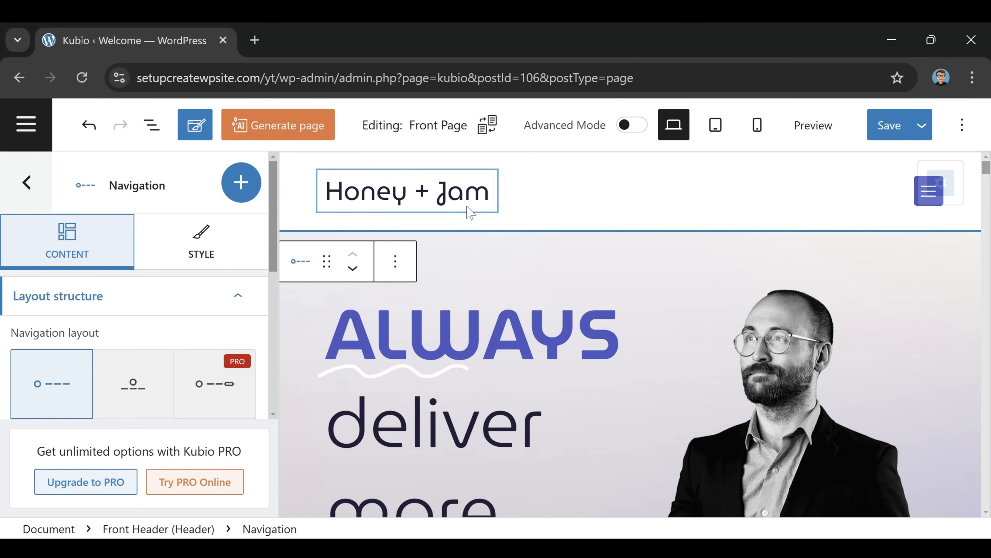
{"action": "left_click", "coordinate": [438, 191]}
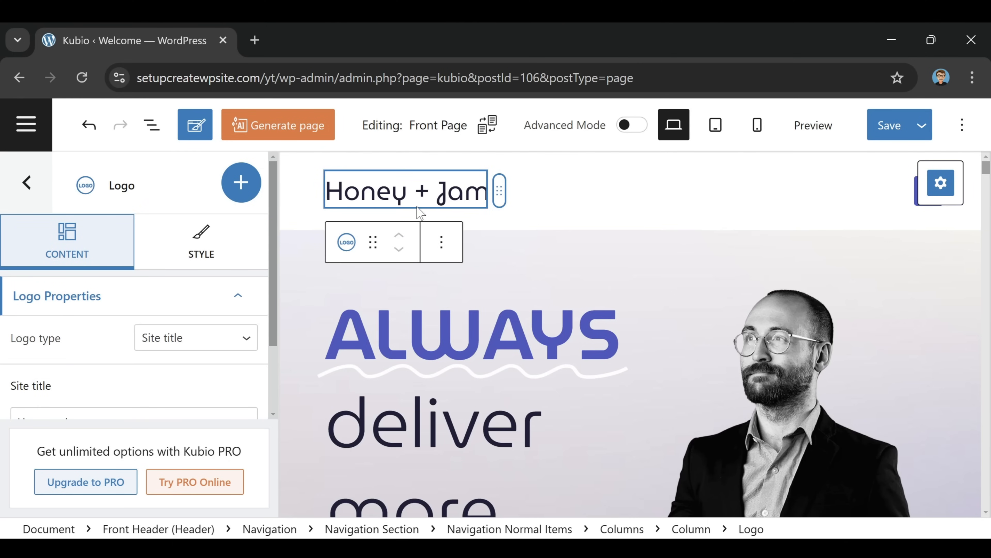
{"action": "left_click", "coordinate": [442, 241]}
{"action": "scroll", "coordinate": [492, 328], "scroll_direction": "down", "scroll_amount": 3}
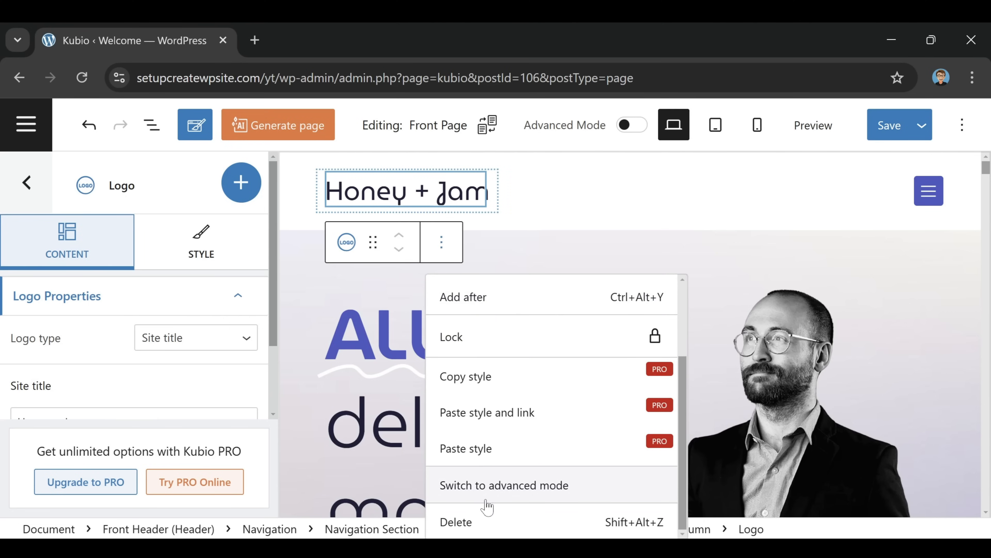
{"action": "left_click", "coordinate": [483, 520]}
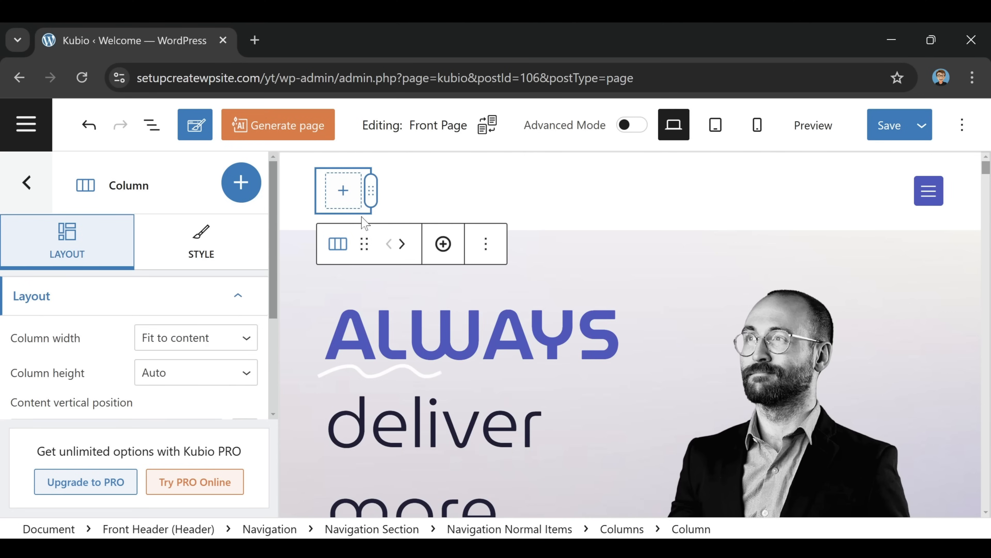
{"action": "left_click", "coordinate": [343, 191]}
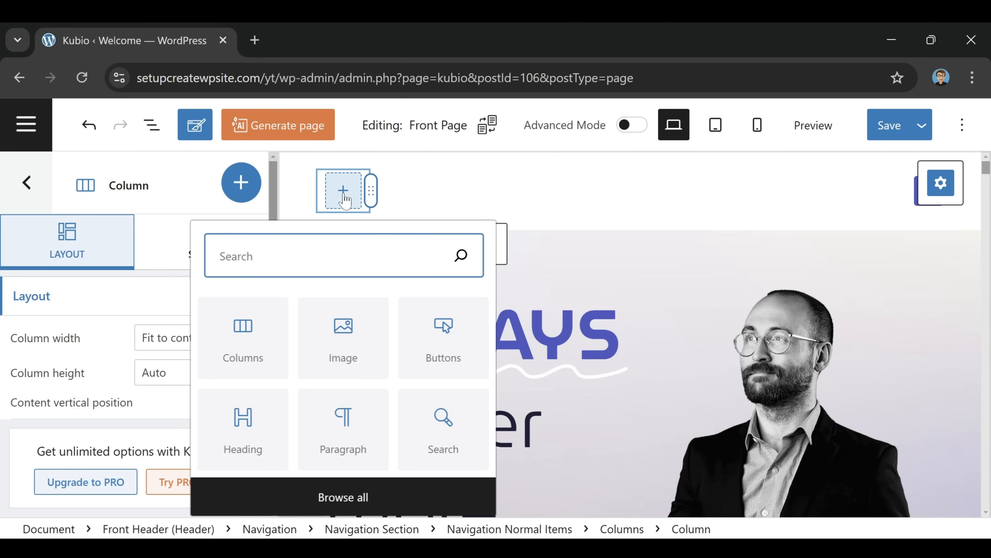
{"action": "left_click", "coordinate": [347, 361]}
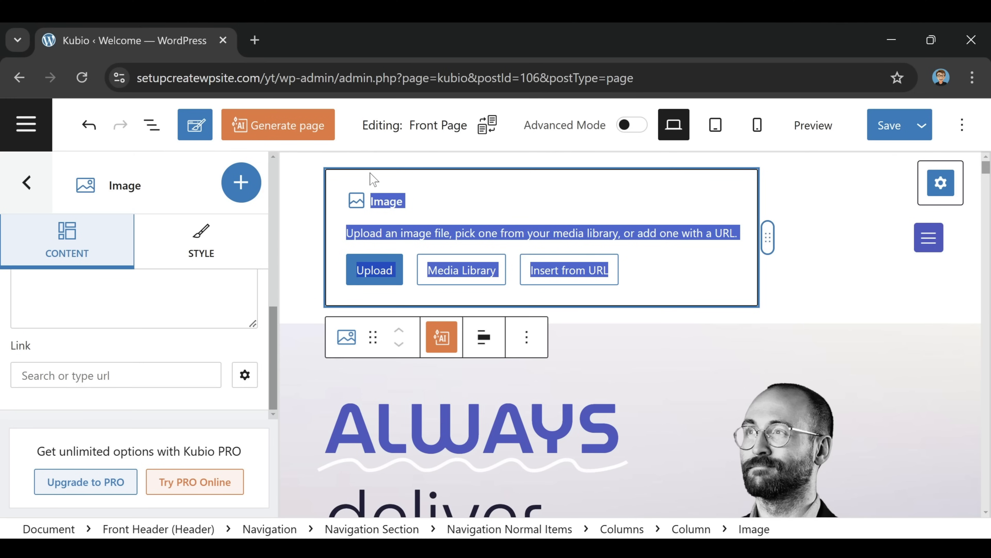
Undo the image insertion and logo removal to restore the Honey + Jam title
{"action": "left_click", "coordinate": [88, 125]}
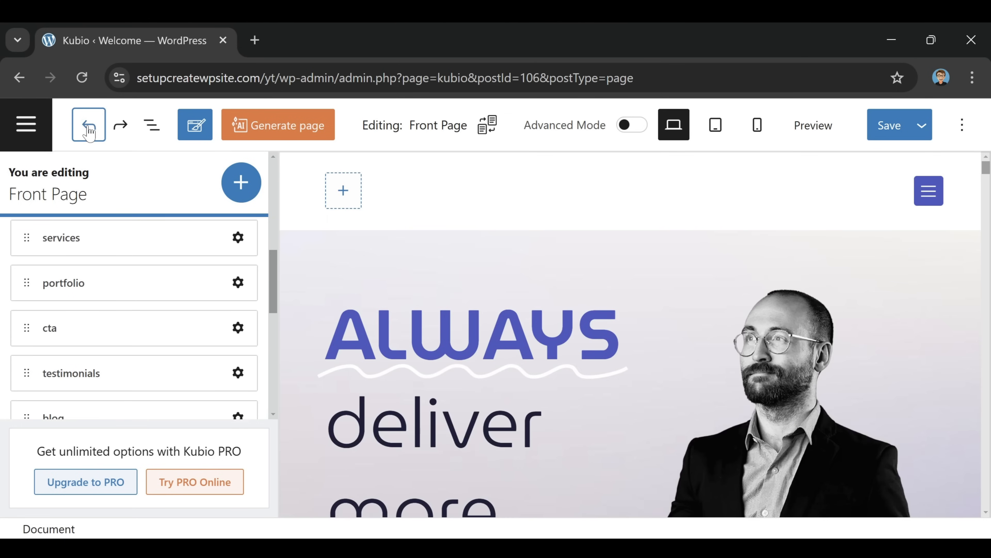
{"action": "left_click", "coordinate": [88, 125]}
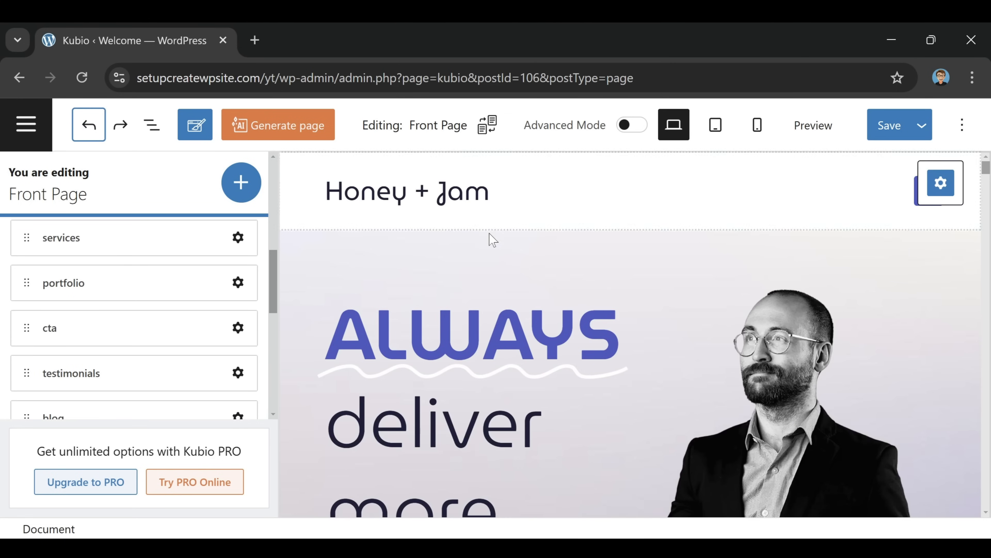
{"action": "left_click", "coordinate": [947, 223]}
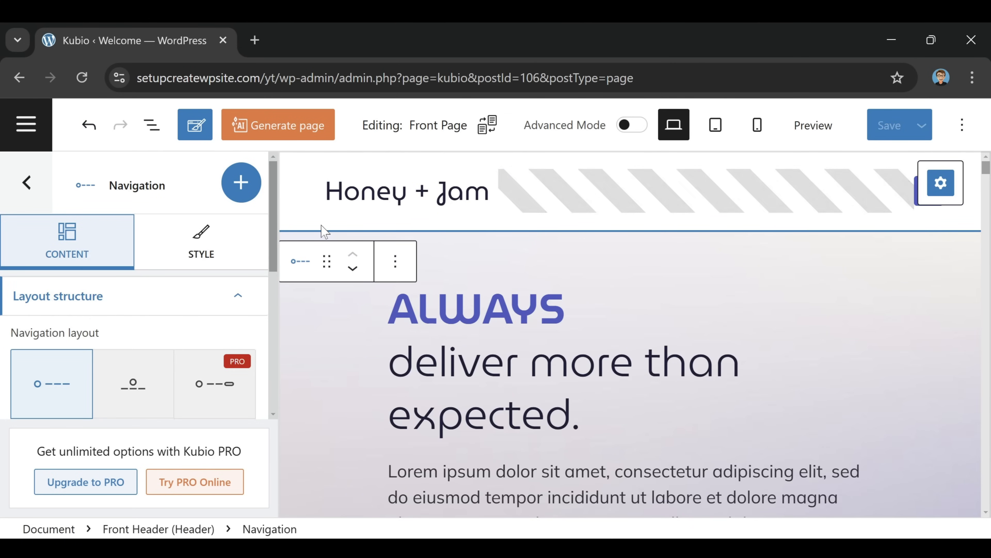
{"action": "left_click", "coordinate": [24, 193]}
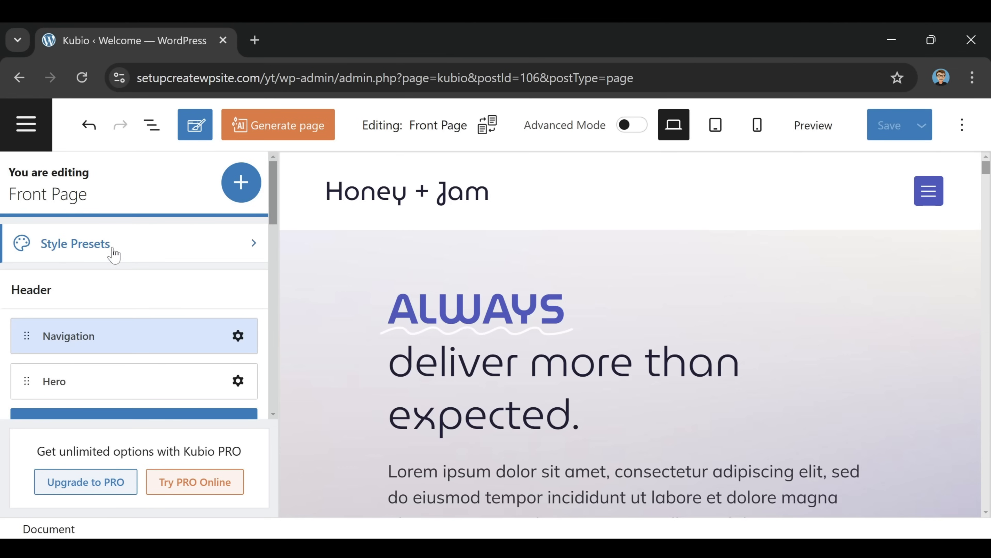
Open the Primary menu's Menu Structure from the sidebar's Menus settings
{"action": "scroll", "coordinate": [126, 259], "scroll_direction": "down", "scroll_amount": 10}
{"action": "scroll", "coordinate": [132, 265], "scroll_direction": "down", "scroll_amount": 8}
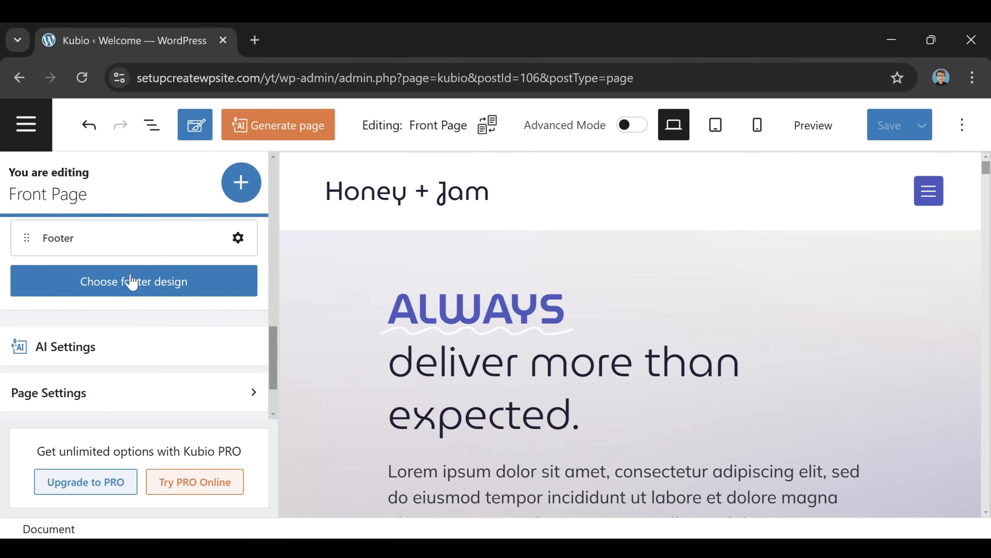
{"action": "left_click", "coordinate": [93, 402]}
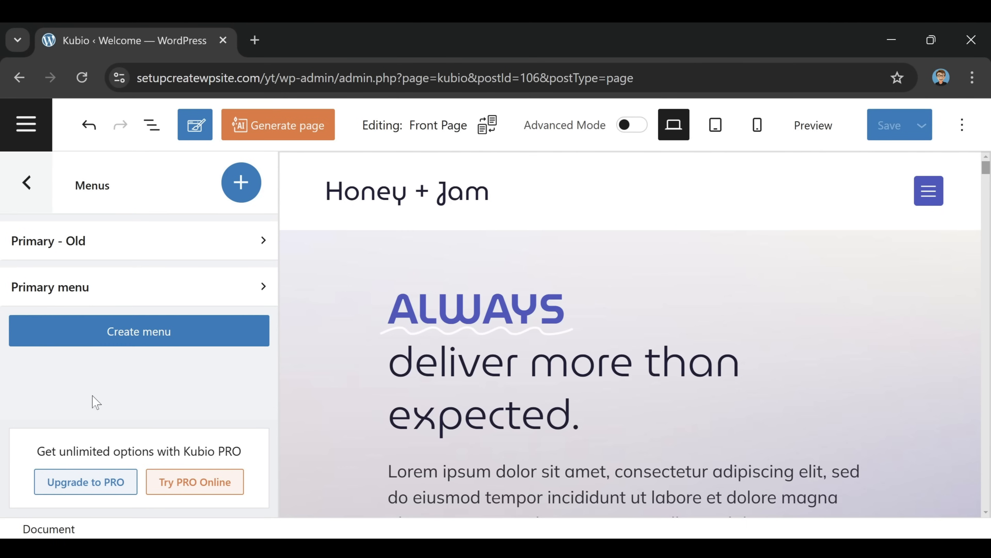
{"action": "left_click", "coordinate": [158, 298]}
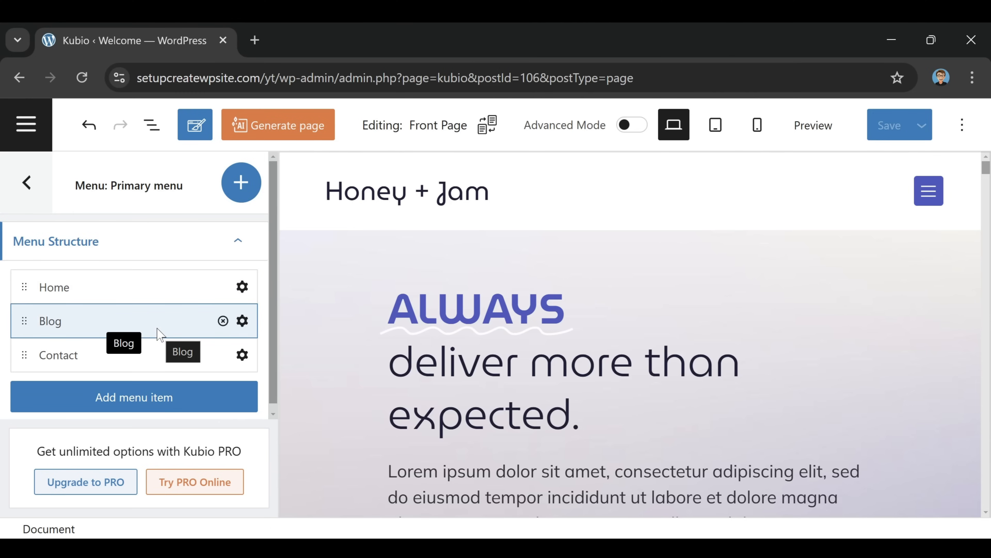
Relabel the Blog menu item as 'Recipes' and remove the Contact item
{"action": "left_click", "coordinate": [242, 321]}
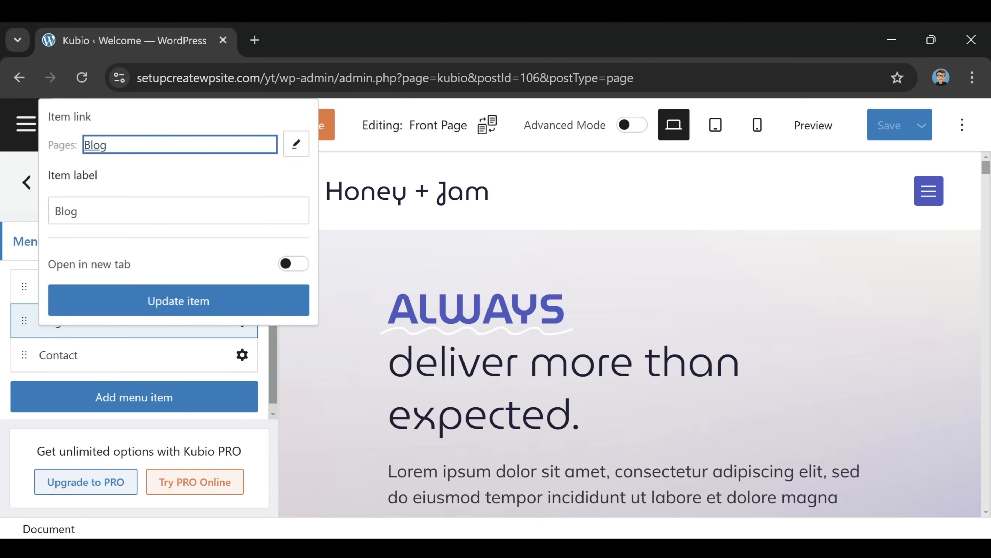
{"action": "key", "text": "Tab"}
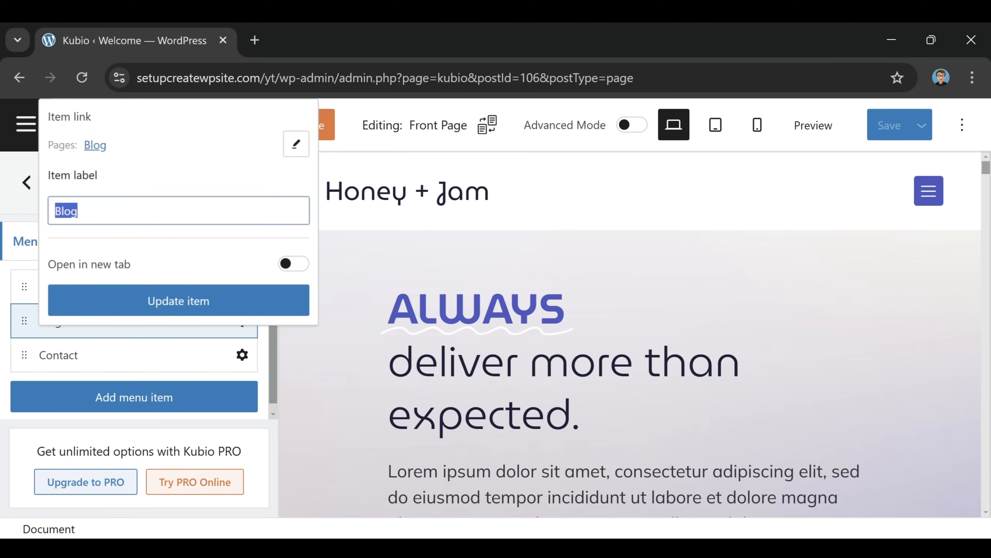
{"action": "type", "text": "Recipes"}
{"action": "left_click", "coordinate": [180, 311]}
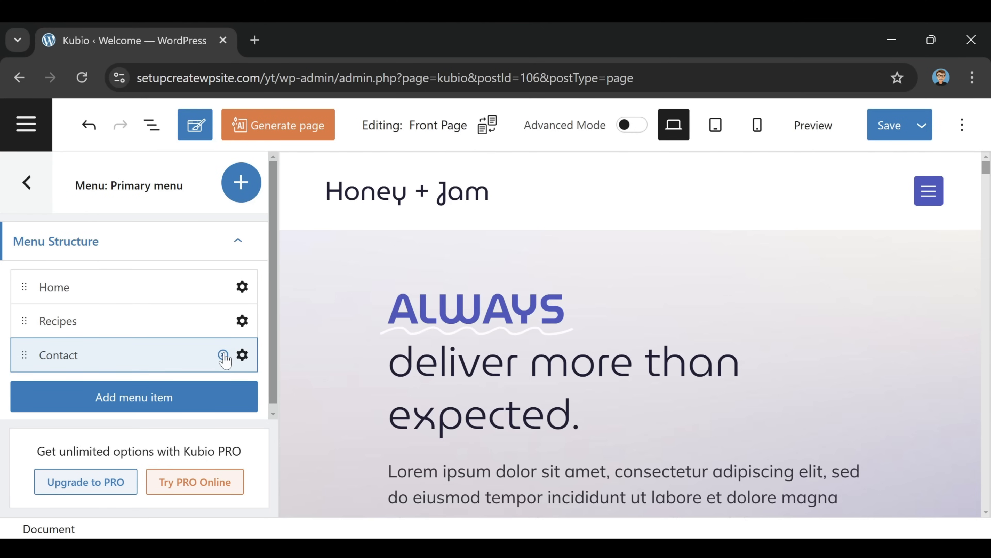
{"action": "left_click", "coordinate": [222, 354]}
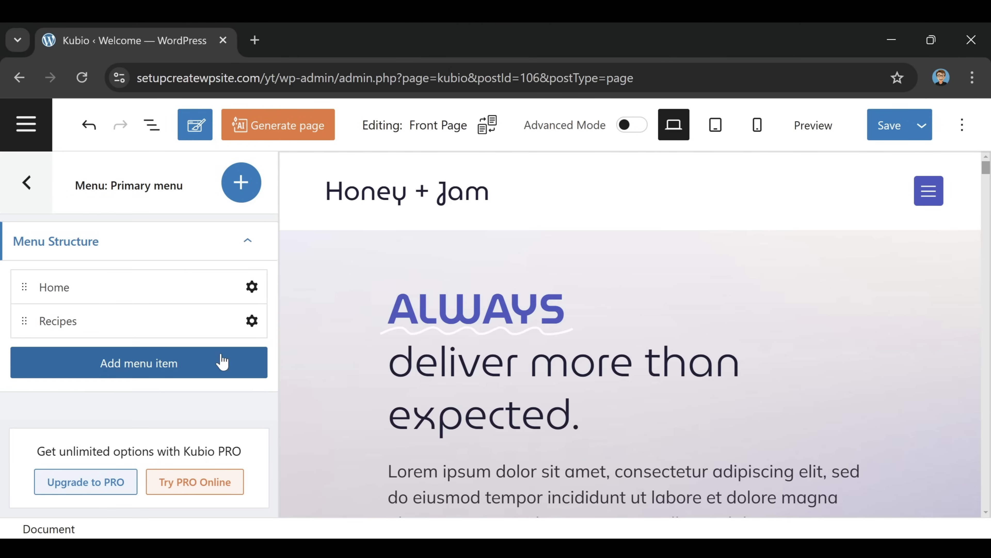
Add 'Our Story' and 'Follow Us' items to the Primary menu
{"action": "left_click", "coordinate": [172, 371]}
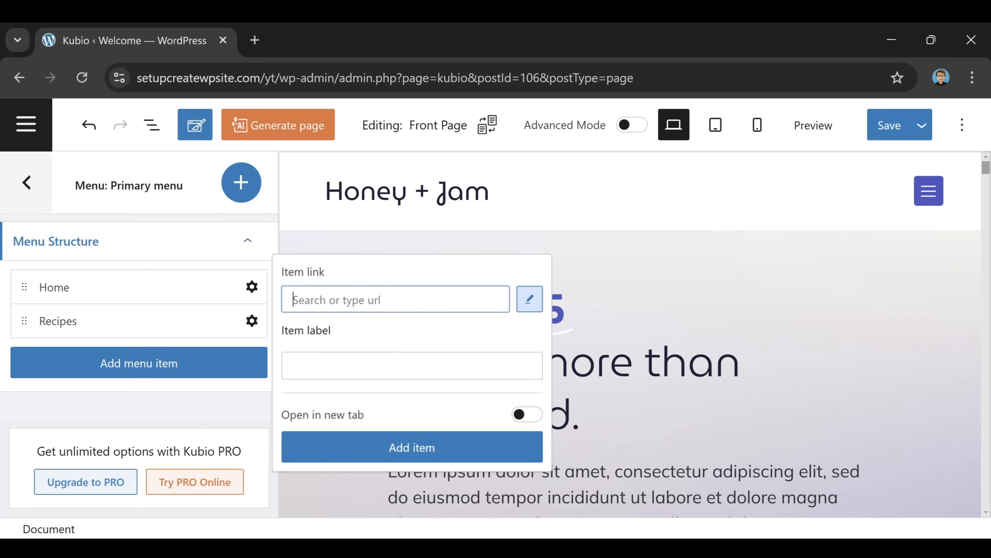
{"action": "left_click", "coordinate": [390, 366]}
{"action": "type", "text": "Our Story"}
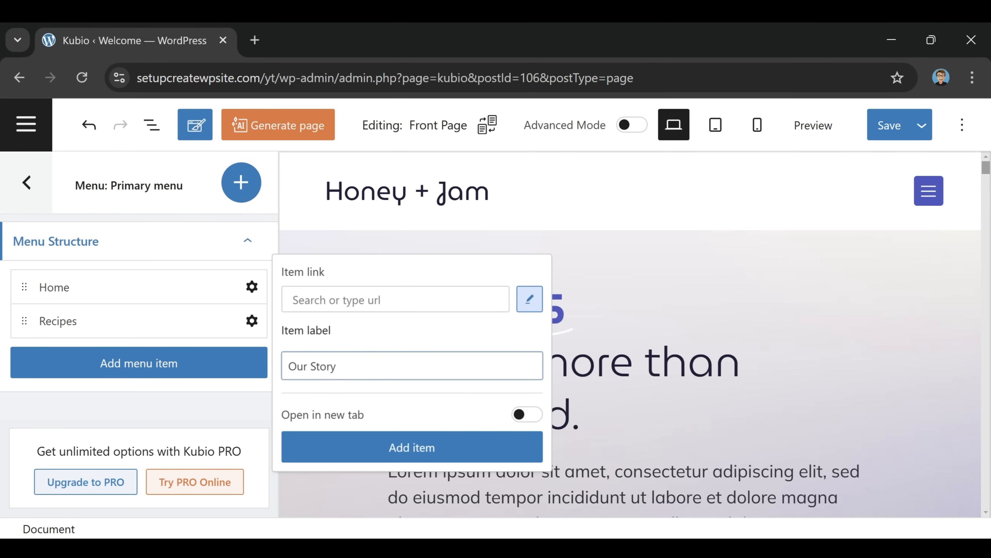
{"action": "left_click", "coordinate": [412, 448]}
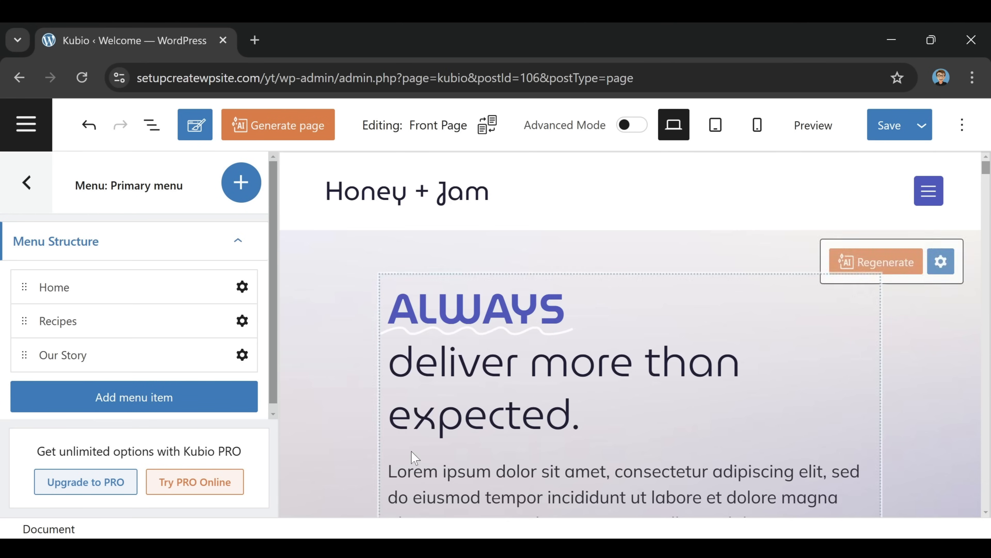
{"action": "left_click", "coordinate": [129, 406]}
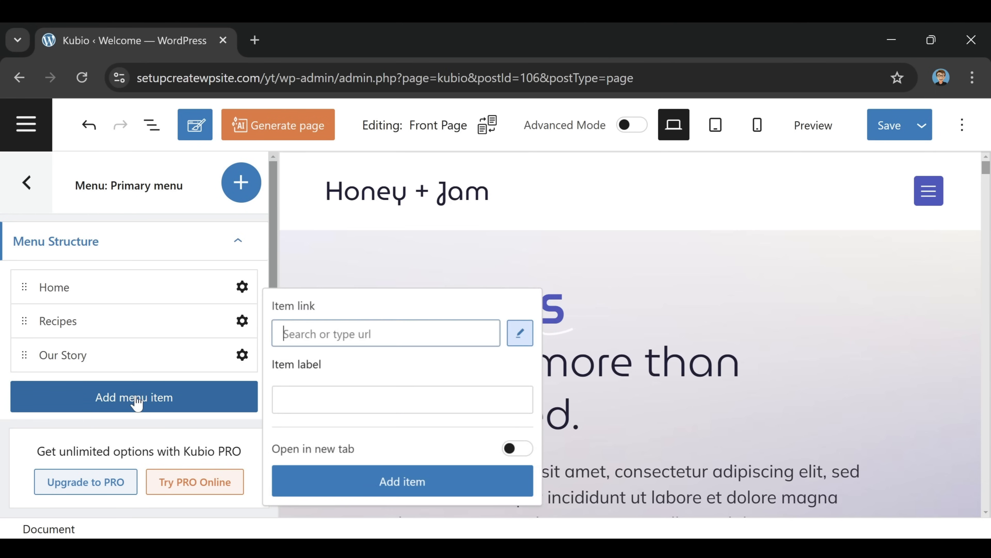
{"action": "left_click", "coordinate": [402, 399]}
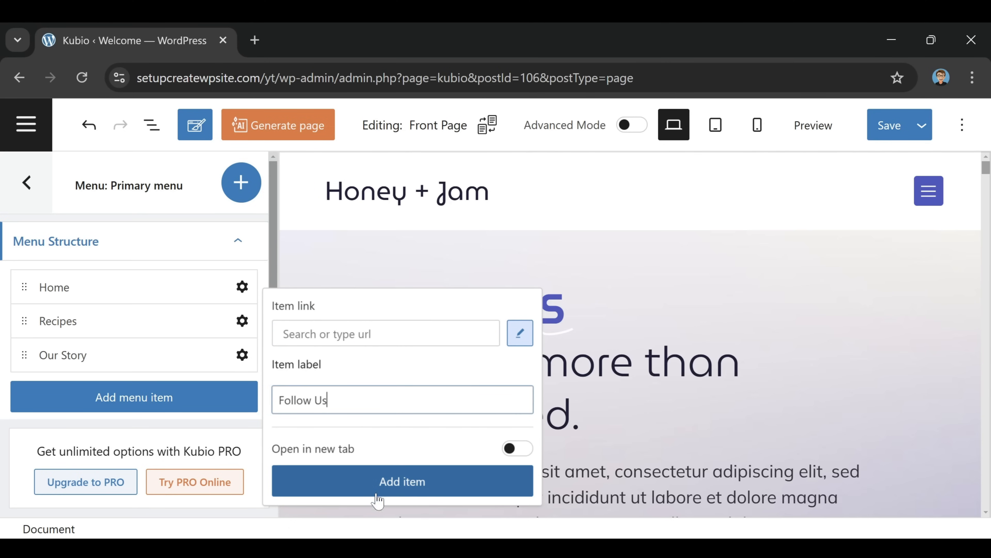
{"action": "left_click", "coordinate": [416, 487]}
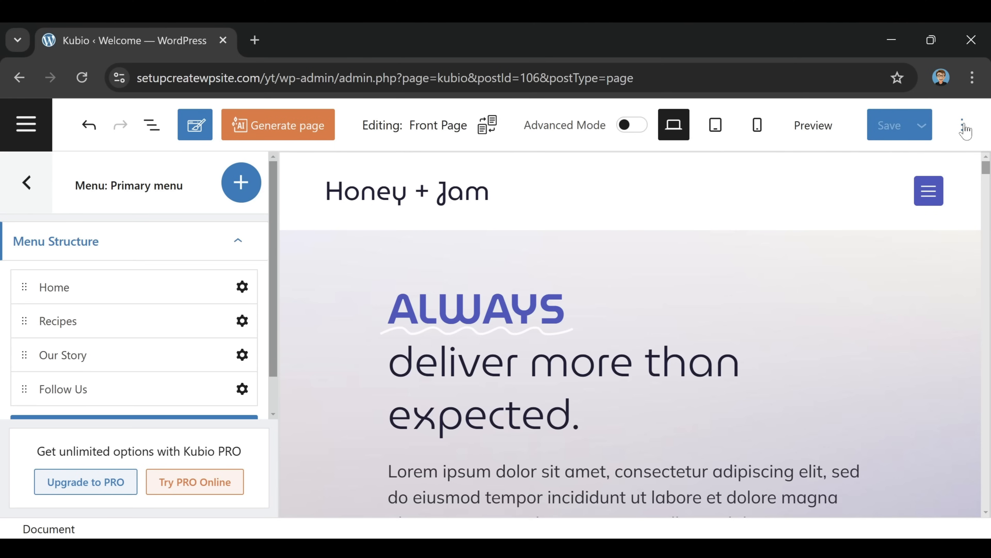
{"action": "left_click", "coordinate": [27, 125]}
View the updated menu on the live site, then reopen the Front Page in Kubio
{"action": "left_click", "coordinate": [75, 190]}
{"action": "mouse_move", "coordinate": [104, 123]}
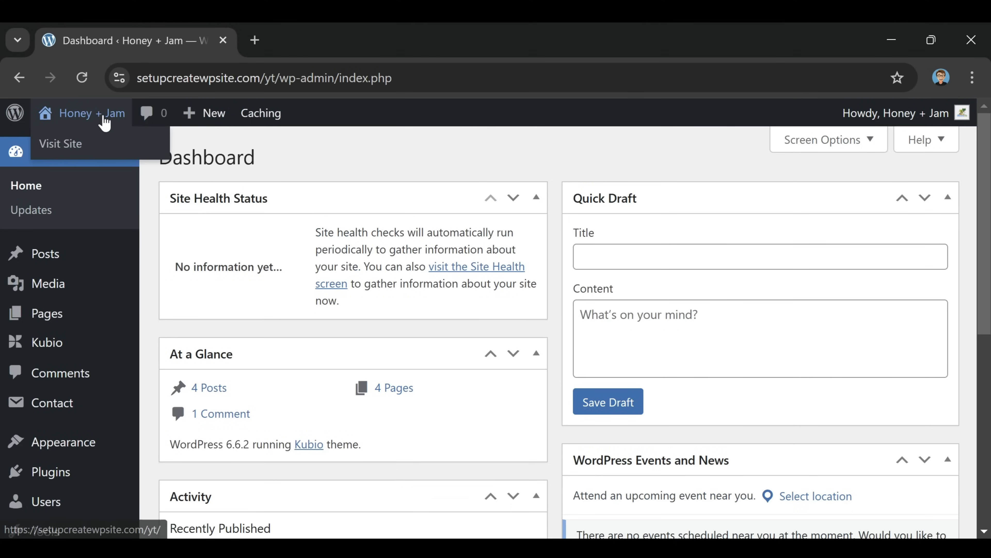
{"action": "left_click", "coordinate": [76, 144]}
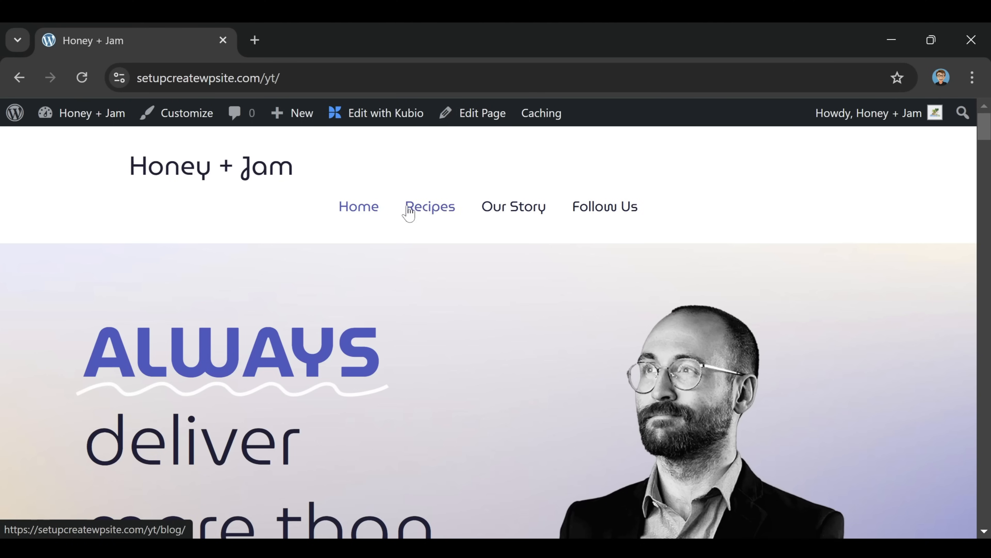
{"action": "left_click", "coordinate": [380, 124]}
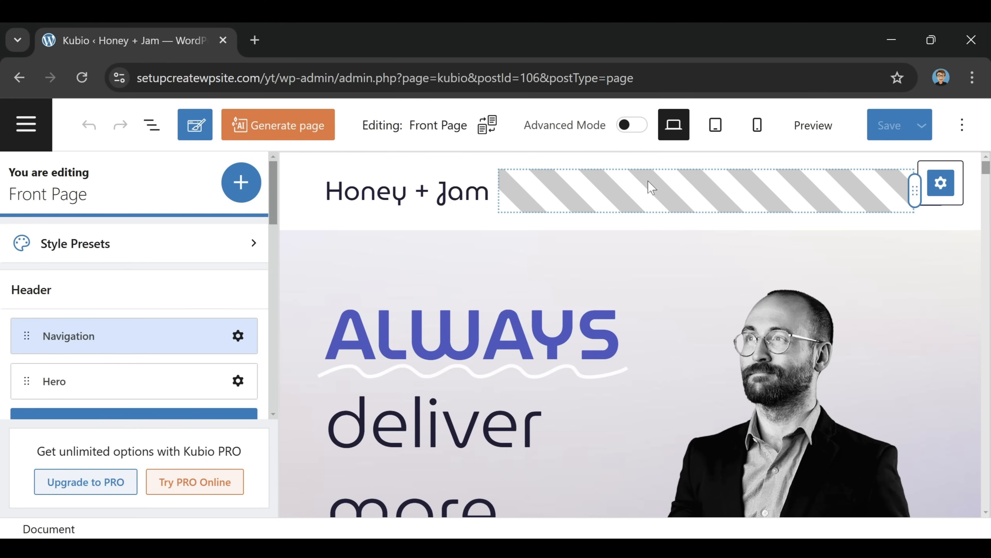
Zoom the browser page out to 80%
{"action": "left_click", "coordinate": [973, 78]}
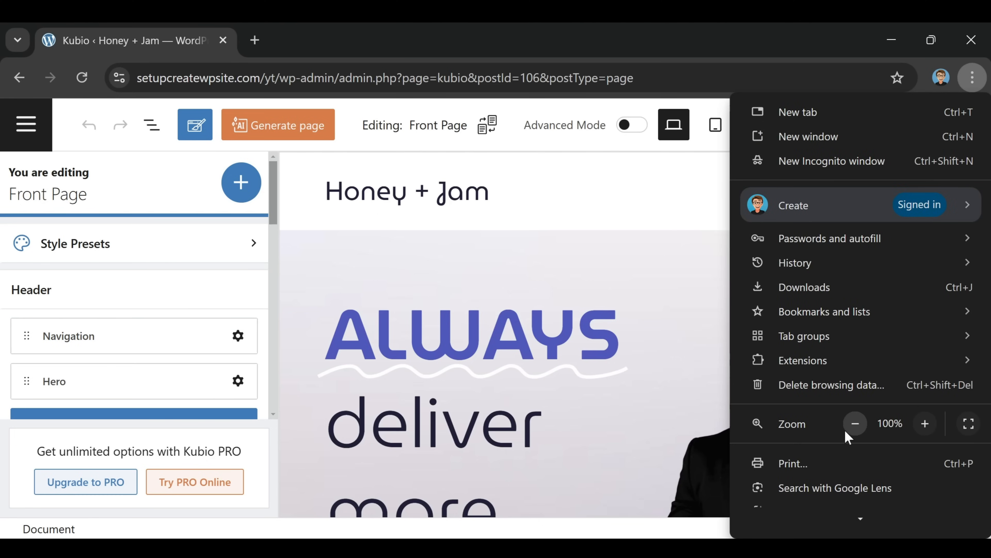
{"action": "left_click", "coordinate": [851, 425]}
{"action": "left_click", "coordinate": [854, 423]}
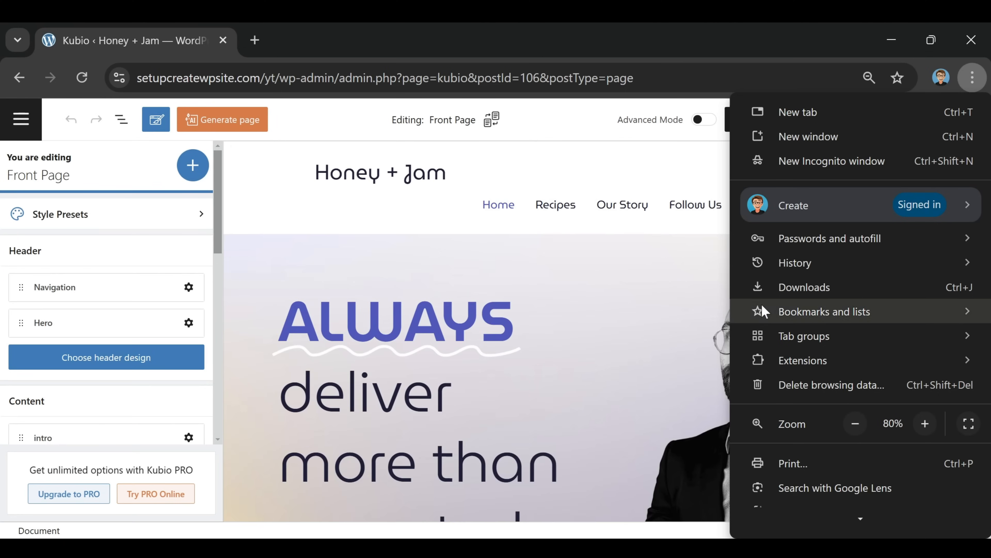
{"action": "left_click", "coordinate": [648, 247]}
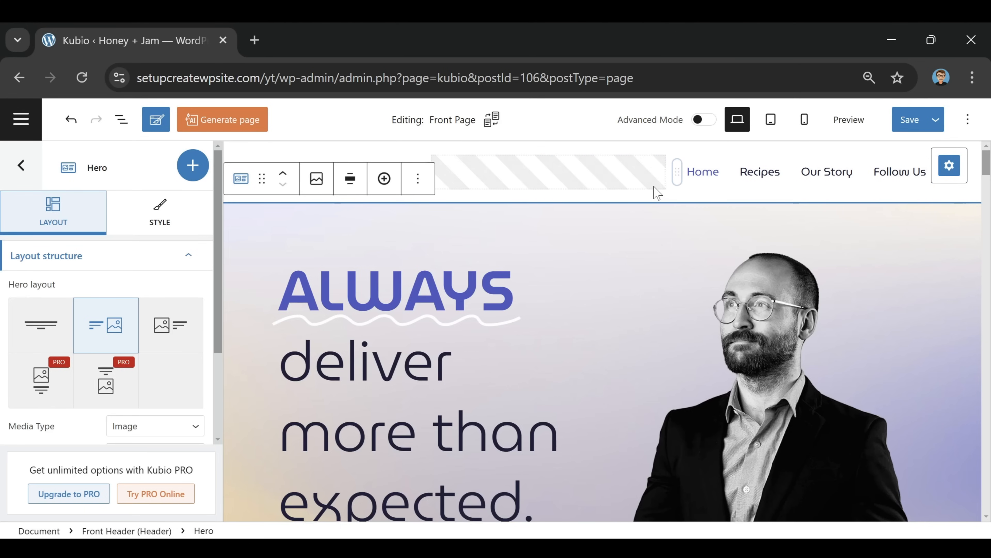
Try the centered header layout, revert to logo-left, then drag the header spacer narrower
{"action": "left_click", "coordinate": [656, 184]}
{"action": "left_click", "coordinate": [731, 197]}
{"action": "left_click", "coordinate": [732, 197]}
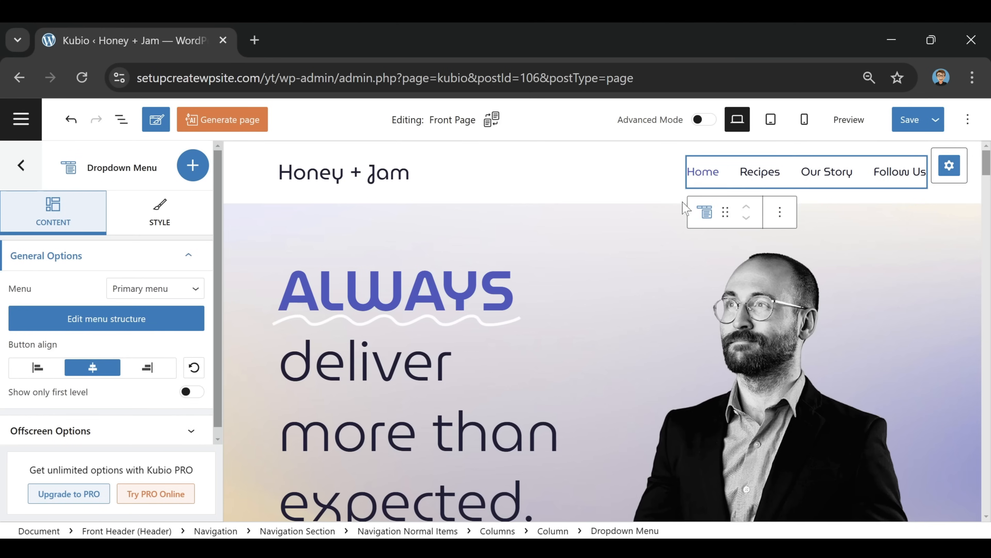
{"action": "left_click", "coordinate": [626, 206]}
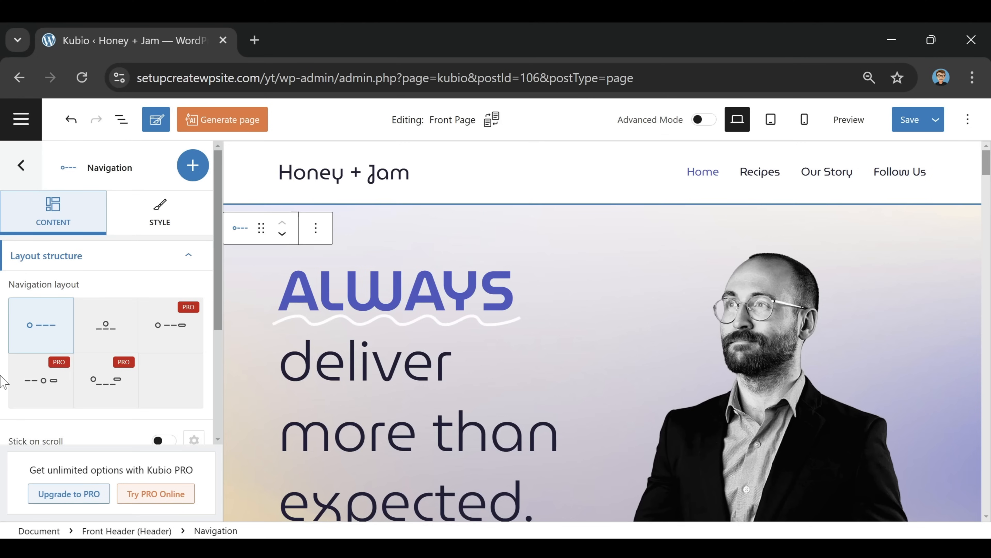
{"action": "left_click", "coordinate": [103, 327]}
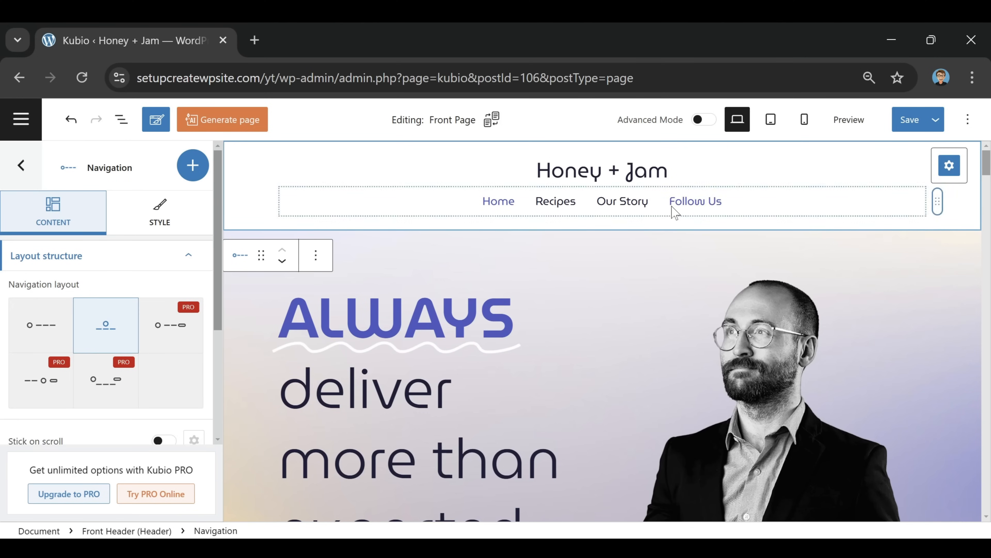
{"action": "left_click", "coordinate": [46, 319]}
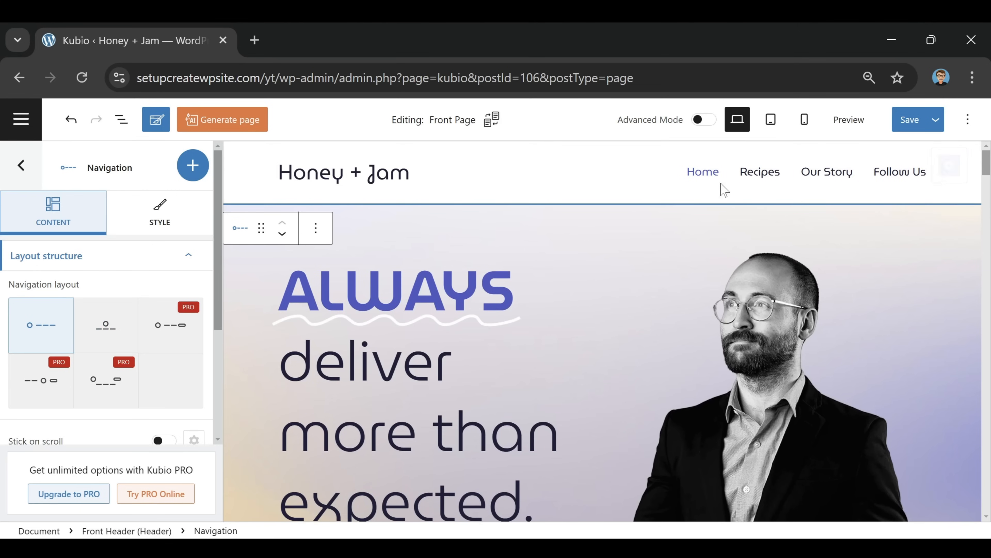
{"action": "left_click", "coordinate": [677, 180]}
{"action": "left_click_drag", "start_coordinate": [677, 179], "coordinate": [602, 185]}
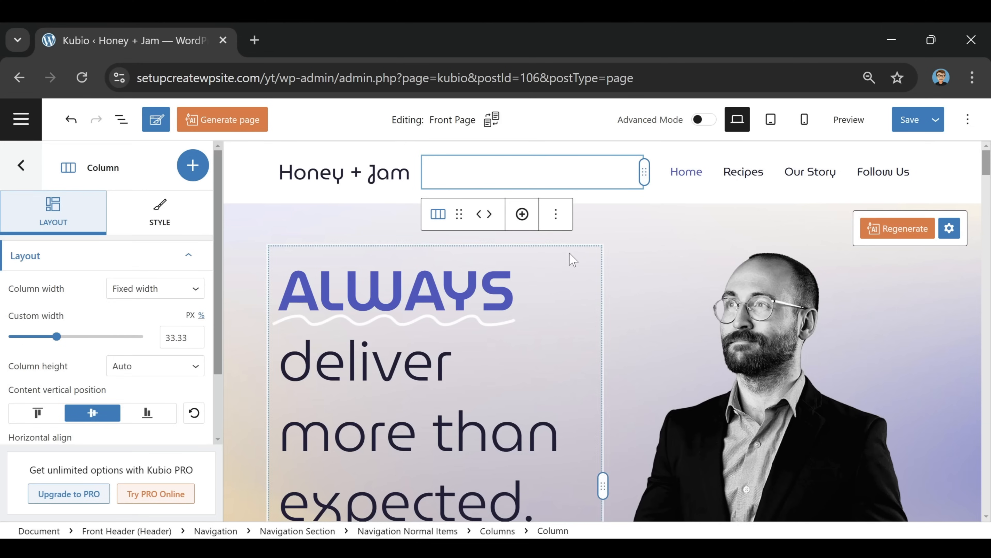
Replace ALWAYS in the hero heading with 'Honey + Jam', removing leftover letters
{"action": "left_click", "coordinate": [808, 195]}
{"action": "double_click", "coordinate": [371, 297]}
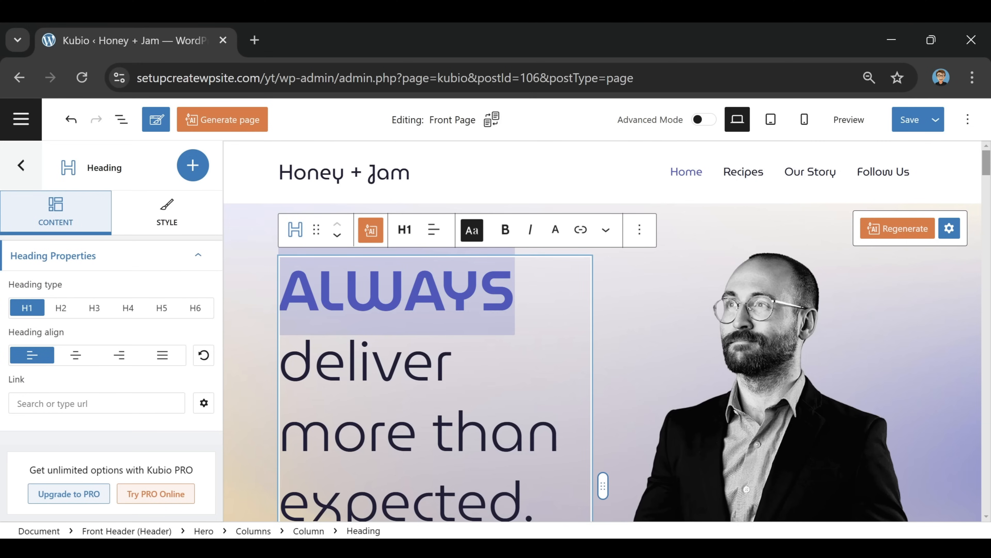
{"action": "key", "text": "Right"}
{"action": "key", "text": "Right"}
{"action": "key", "text": "Right"}
{"action": "key", "text": "Right"}
{"action": "type", "text": "Hon"}
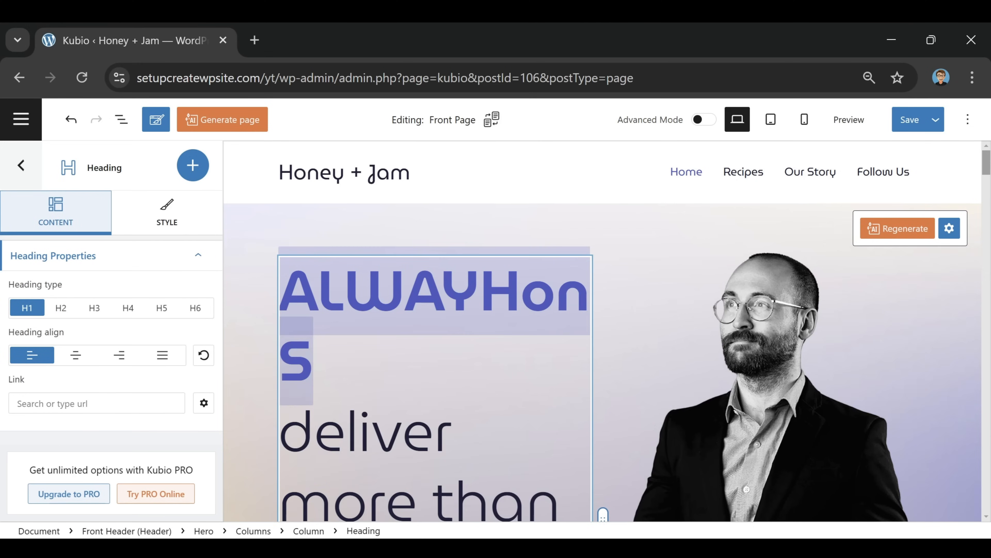
{"action": "type", "text": "ey + Ja"}
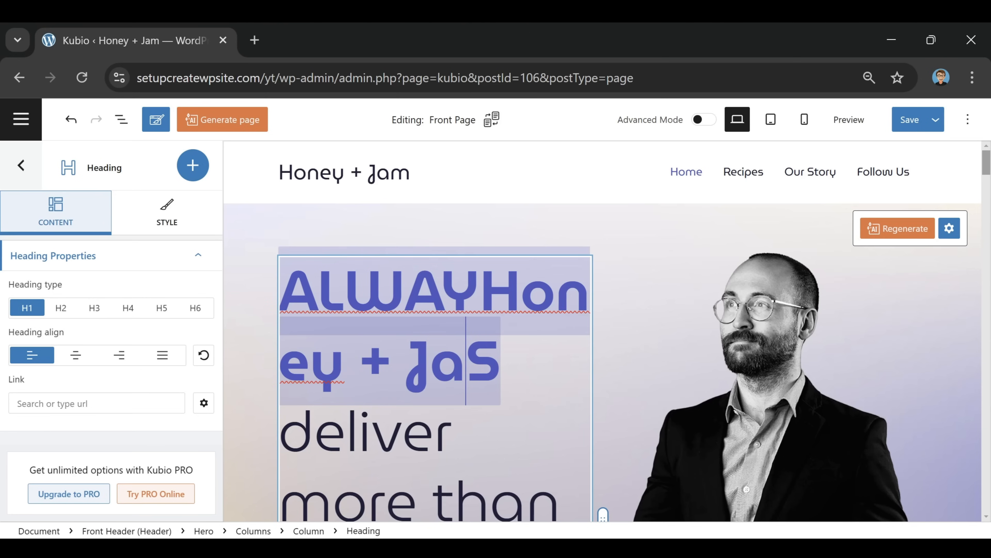
{"action": "type", "text": "m"}
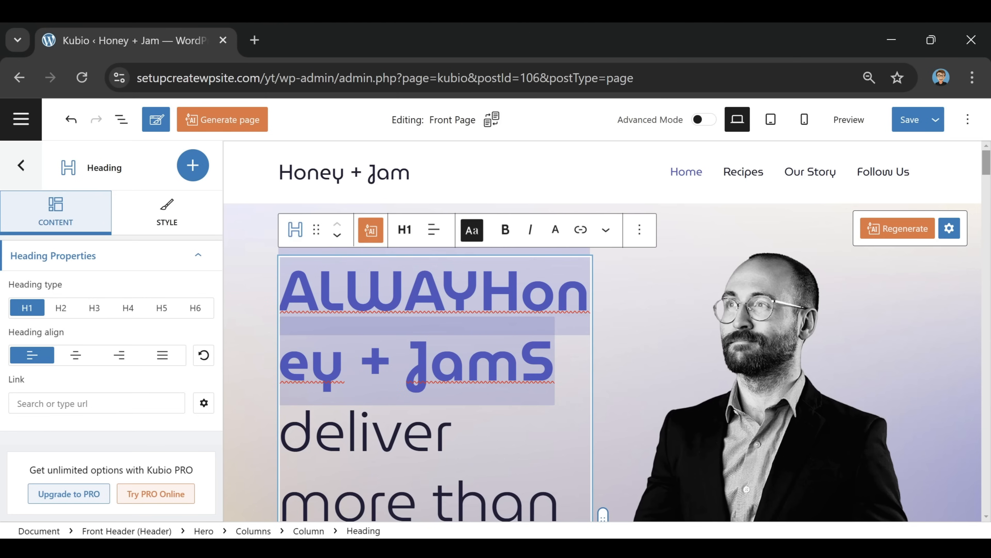
{"action": "key", "text": "Delete"}
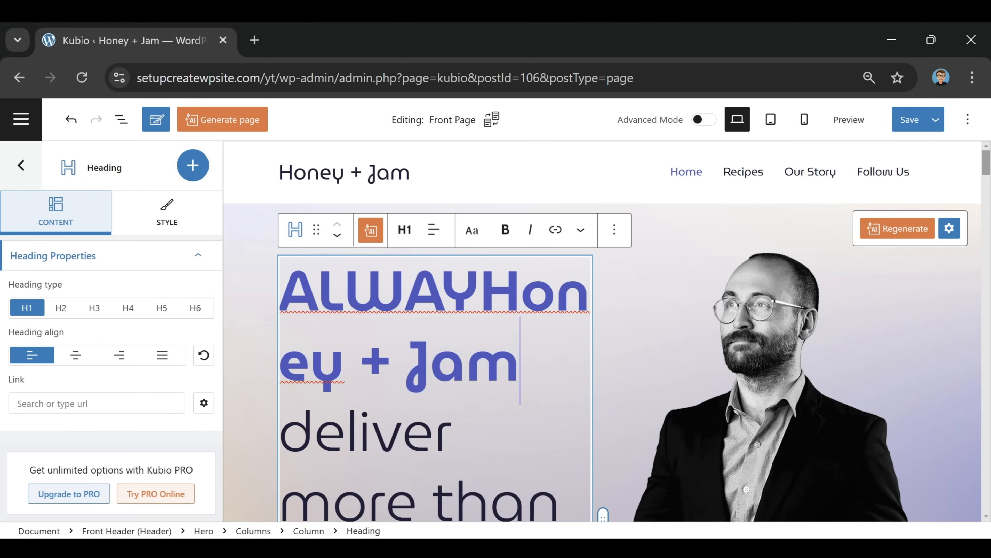
{"action": "left_click", "coordinate": [481, 292]}
{"action": "key", "text": "BackSpace"}
{"action": "key", "text": "BackSpace"}
{"action": "key", "text": "BackSpace"}
{"action": "key", "text": "BackSpace"}
{"action": "key", "text": "BackSpace"}
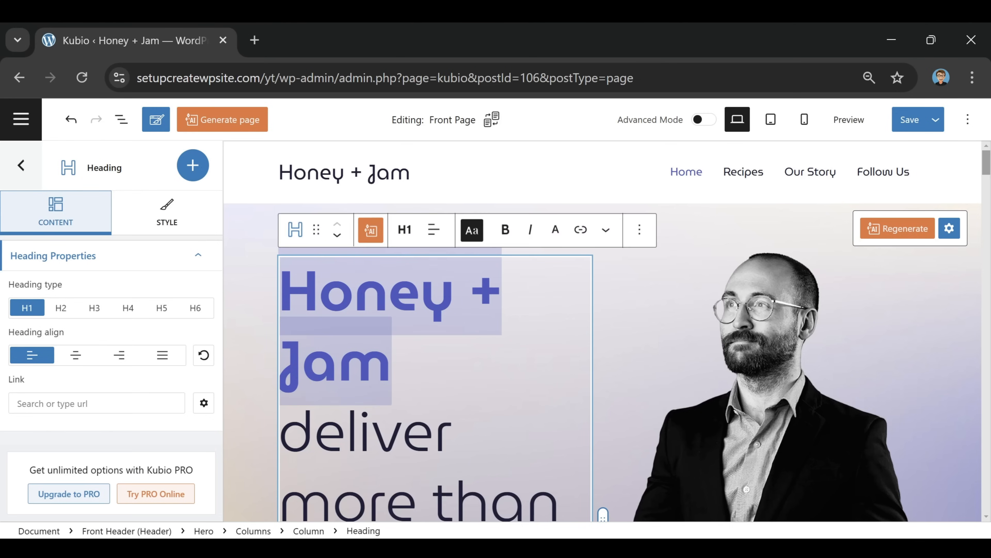
Delete 'deliver more than expected.' from the heading and save the page
{"action": "key", "text": "ctrl+End"}
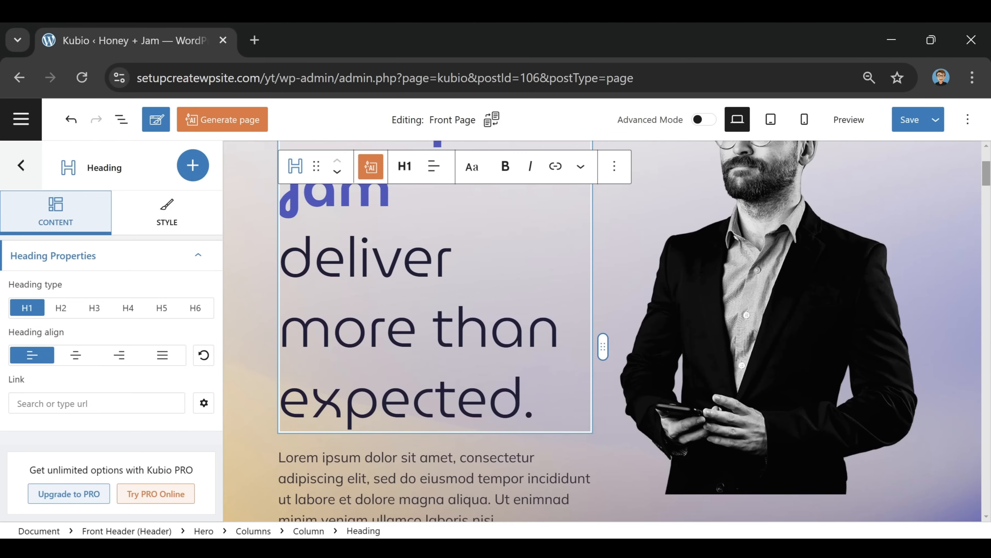
{"action": "key", "text": "BackSpace"}
{"action": "key", "text": "BackSpace"}
{"action": "key", "text": "BackSpace"}
{"action": "key", "text": "BackSpace"}
{"action": "key", "text": "BackSpace"}
{"action": "key", "text": "BackSpace"}
{"action": "key", "text": "BackSpace"}
{"action": "key", "text": "BackSpace"}
{"action": "key", "text": "BackSpace"}
{"action": "key", "text": "BackSpace"}
{"action": "key", "text": "BackSpace"}
{"action": "key", "text": "BackSpace"}
{"action": "key", "text": "BackSpace"}
{"action": "key", "text": "BackSpace"}
{"action": "key", "text": "BackSpace"}
{"action": "key", "text": "BackSpace"}
{"action": "key", "text": "BackSpace"}
{"action": "key", "text": "BackSpace"}
{"action": "key", "text": "BackSpace"}
{"action": "key", "text": "BackSpace"}
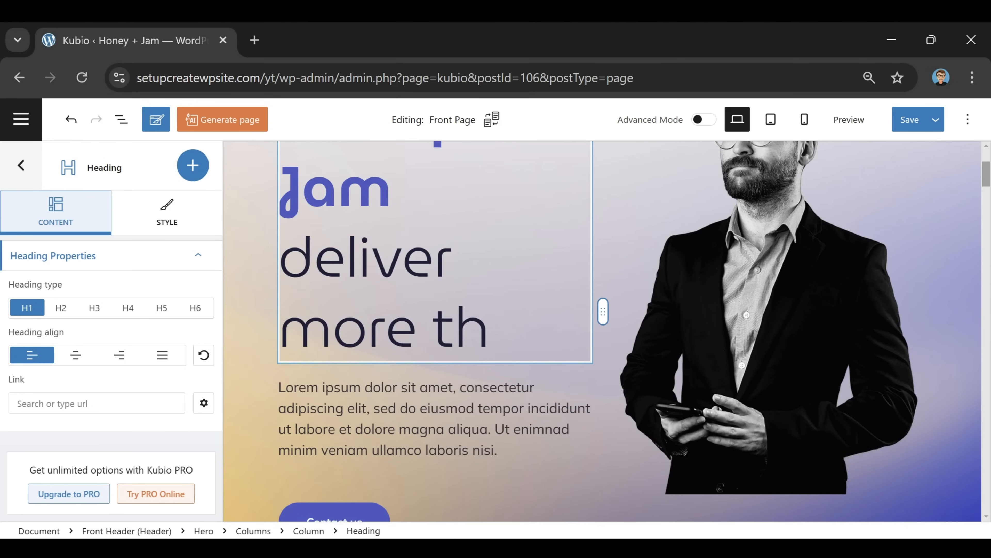
{"action": "key", "text": "BackSpace"}
{"action": "key", "text": "BackSpace"}
{"action": "key", "text": "BackSpace"}
{"action": "key", "text": "BackSpace"}
{"action": "key", "text": "BackSpace"}
{"action": "key", "text": "BackSpace"}
{"action": "key", "text": "BackSpace"}
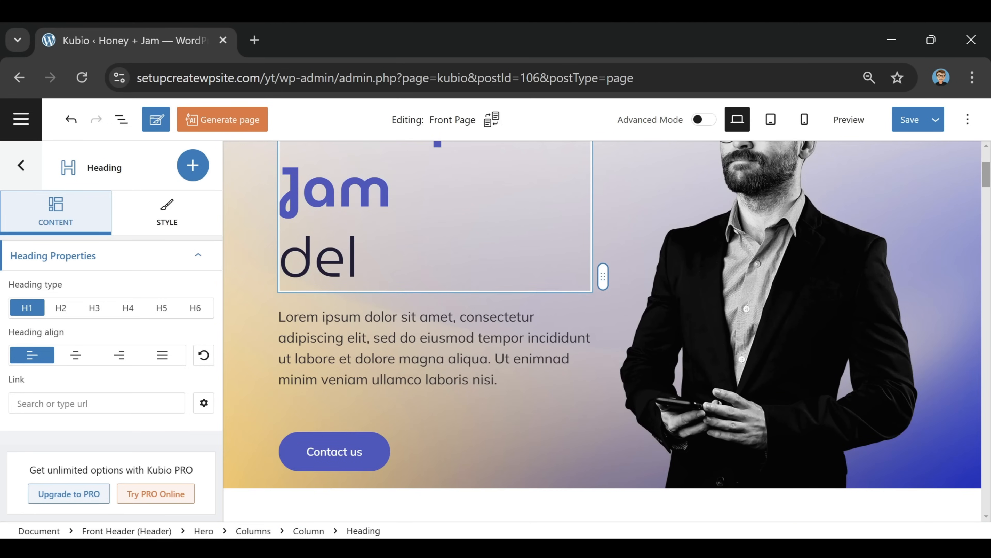
{"action": "scroll", "coordinate": [453, 247], "scroll_direction": "down", "scroll_amount": 1}
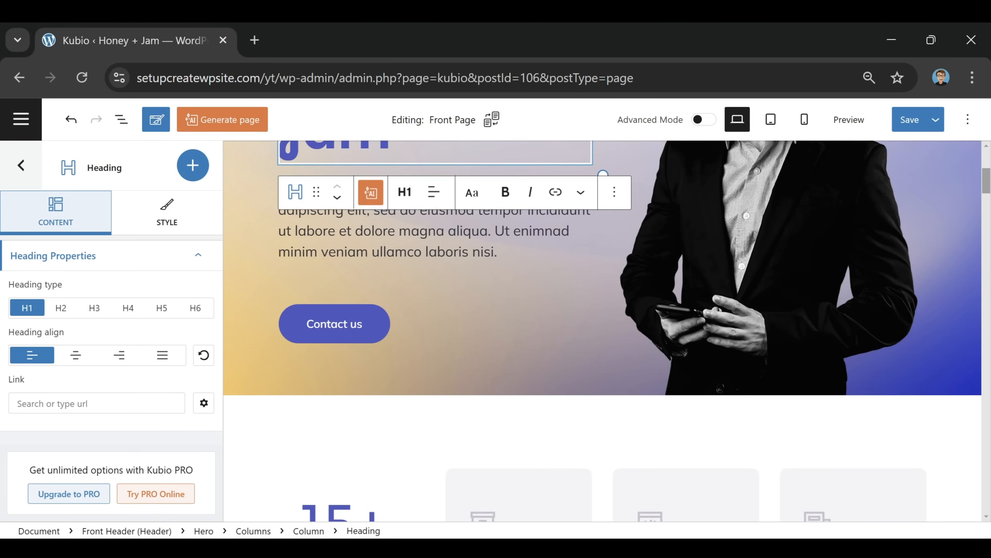
{"action": "scroll", "coordinate": [454, 247], "scroll_direction": "up", "scroll_amount": 3}
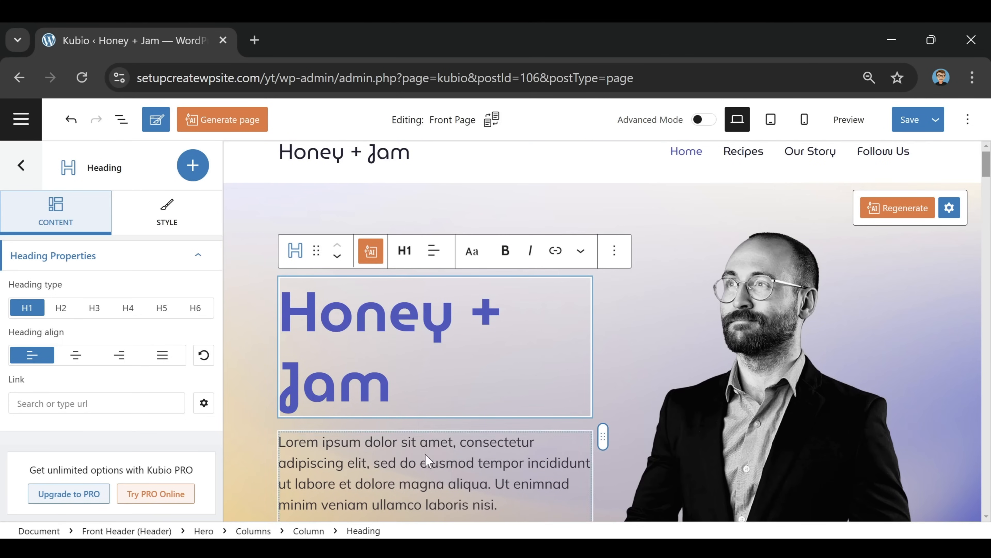
{"action": "left_click", "coordinate": [912, 121]}
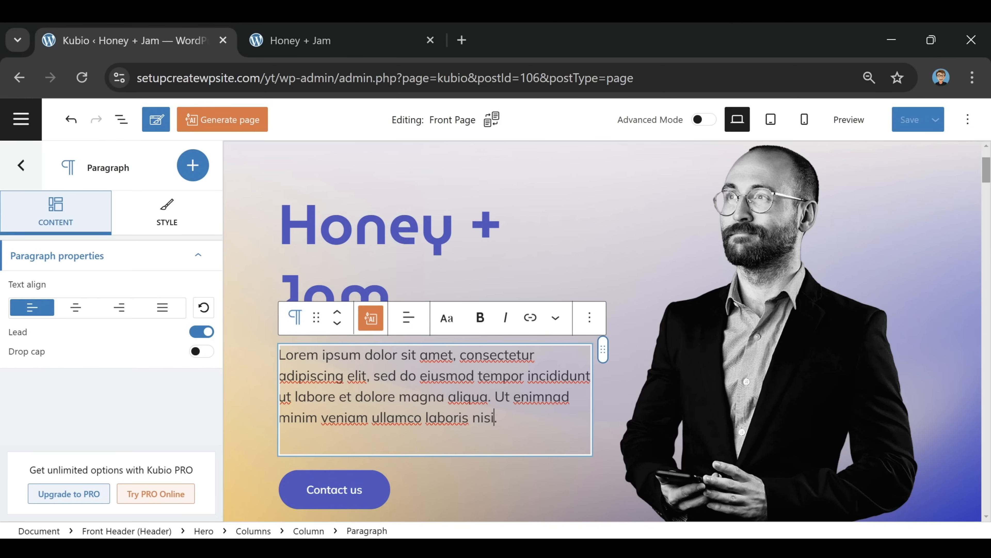
Replace the Lorem ipsum paragraph with the pasted Welcome to Honey + Jam text
{"action": "left_click_drag", "start_coordinate": [496, 417], "coordinate": [277, 362]}
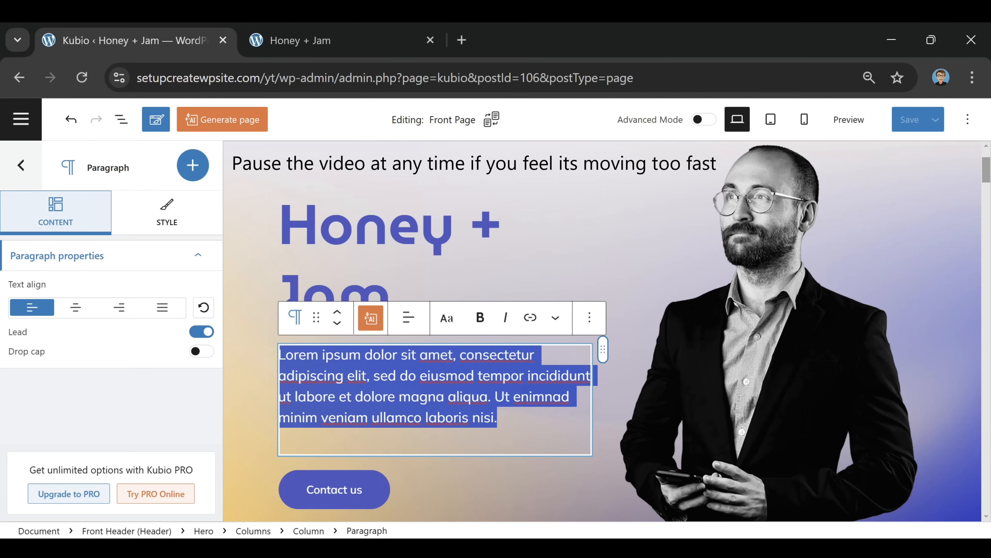
{"action": "type", "text": "Welcome to Honey + Jam, your go-to destination for delicious recipes and culinary inspiration! Explore a delightful mix of sweet and savory dishes, perfect for any occasion."}
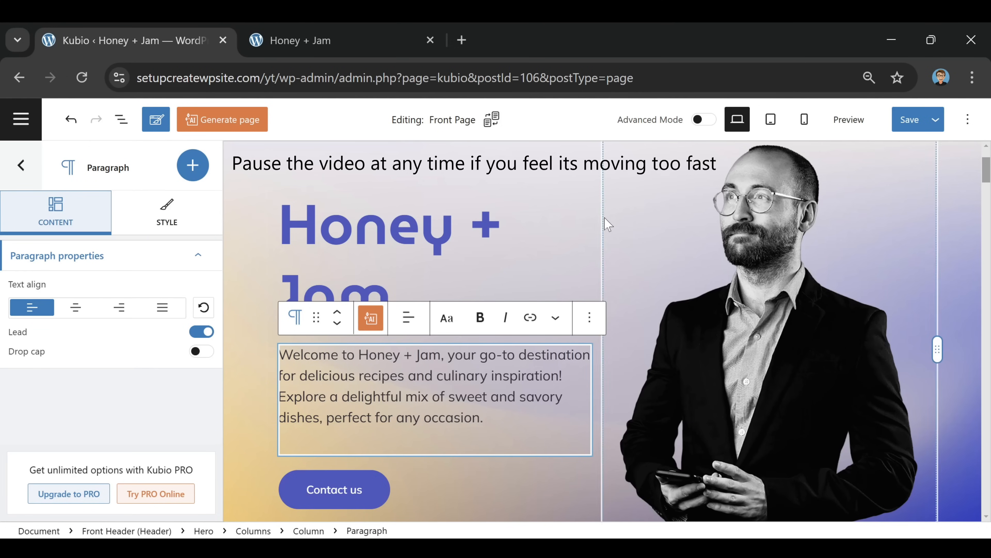
{"action": "left_click", "coordinate": [613, 358]}
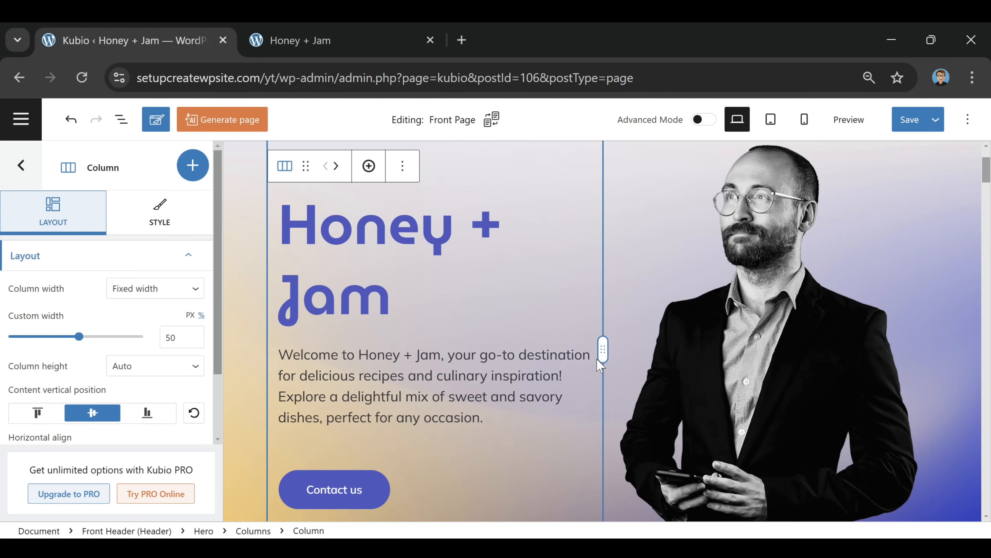
Relabel the Contact us button to 'Recipes' and save the page
{"action": "scroll", "coordinate": [695, 353], "scroll_direction": "down", "scroll_amount": 2}
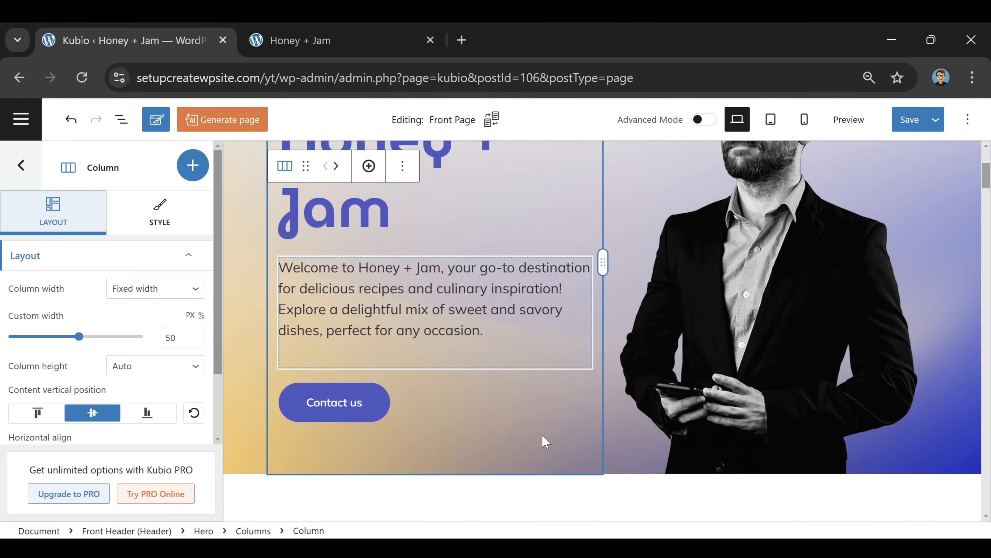
{"action": "left_click", "coordinate": [358, 417]}
{"action": "left_click", "coordinate": [123, 316]}
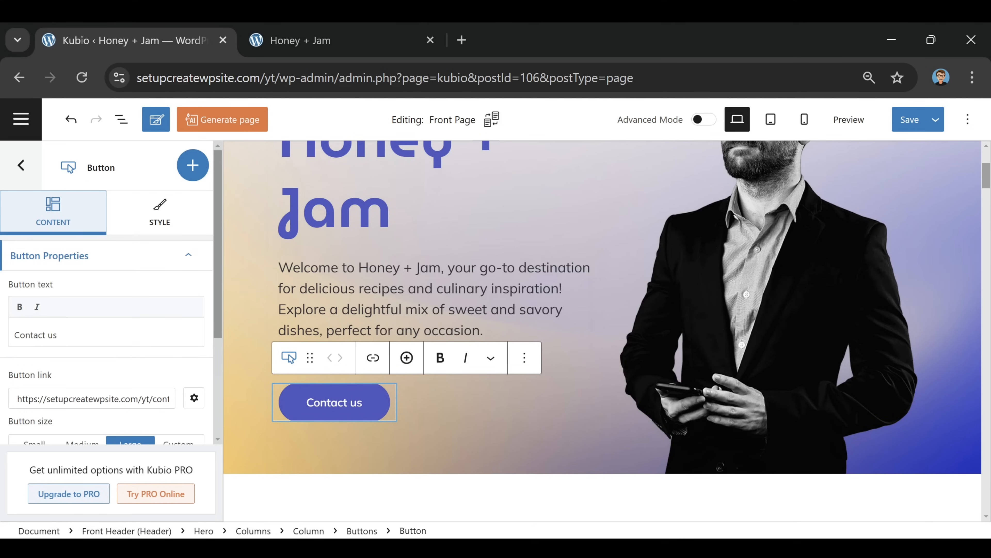
{"action": "left_click_drag", "start_coordinate": [58, 334], "coordinate": [3, 332]}
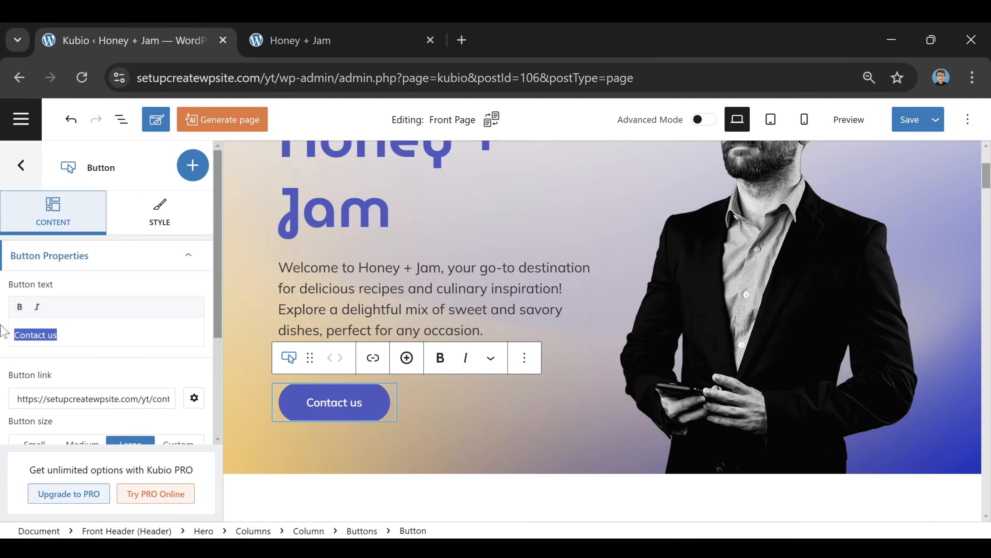
{"action": "type", "text": "Recipes"}
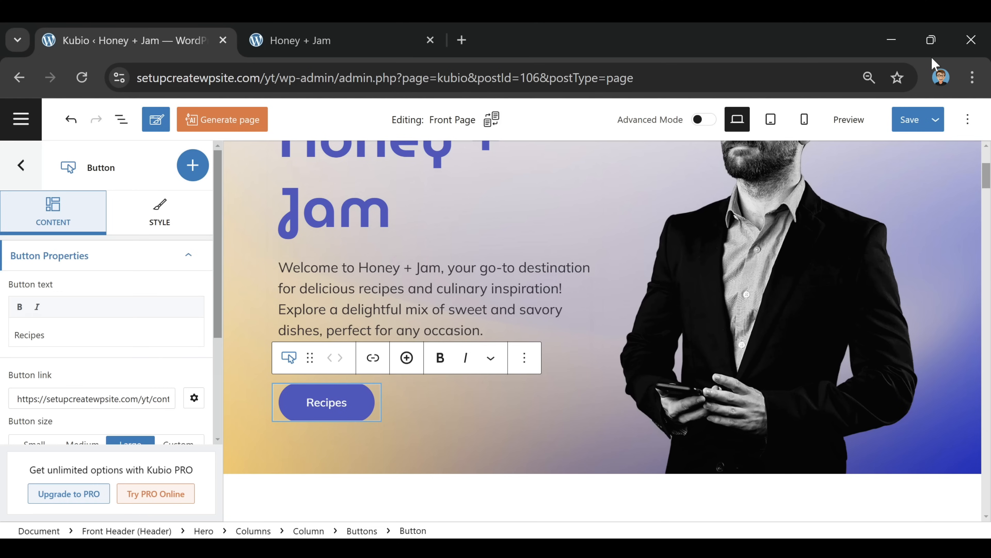
{"action": "left_click", "coordinate": [904, 119]}
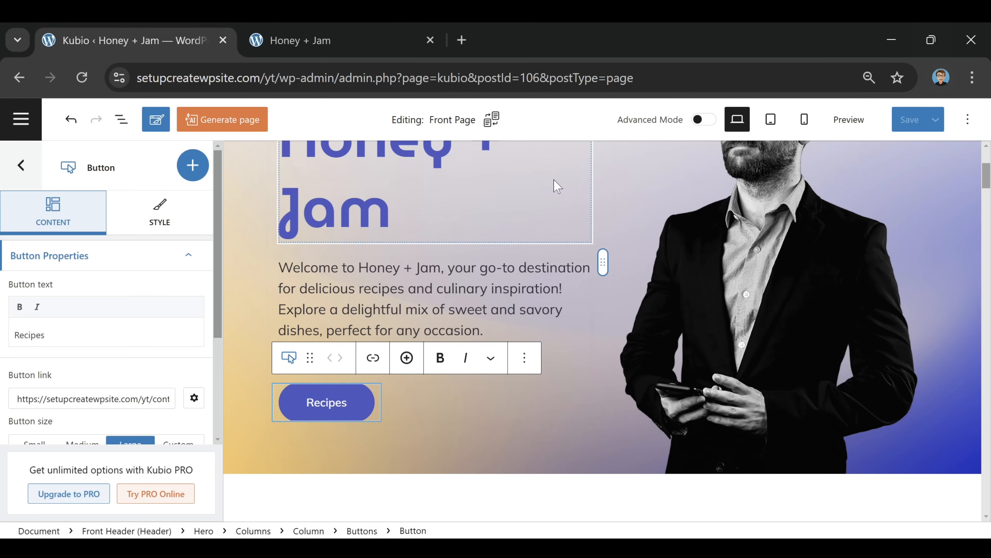
{"action": "scroll", "coordinate": [527, 194], "scroll_direction": "up", "scroll_amount": 5}
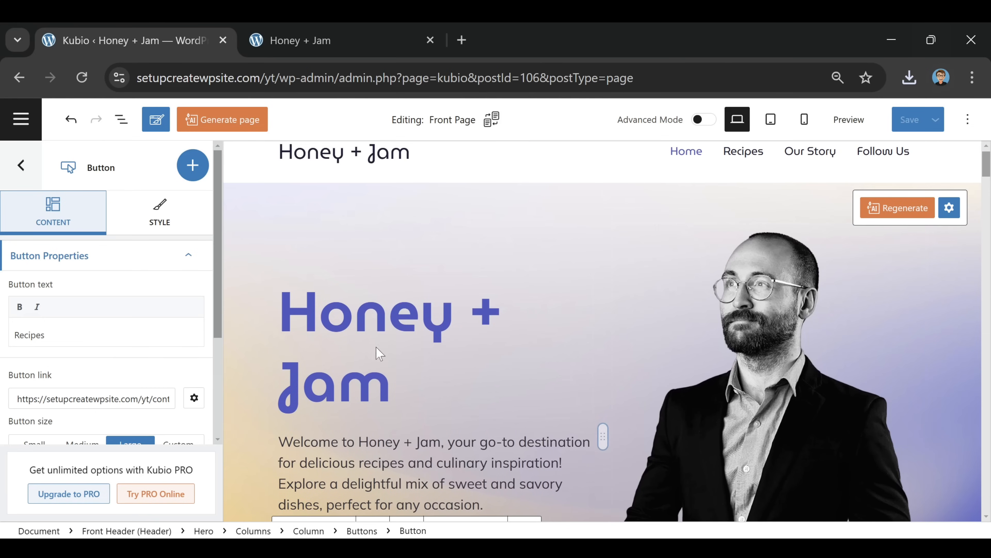
Replace the man-in-suit hero photo with the cake image Untitled-design.png from the Media Library
{"action": "left_click", "coordinate": [779, 327]}
{"action": "scroll", "coordinate": [776, 324], "scroll_direction": "down", "scroll_amount": 1}
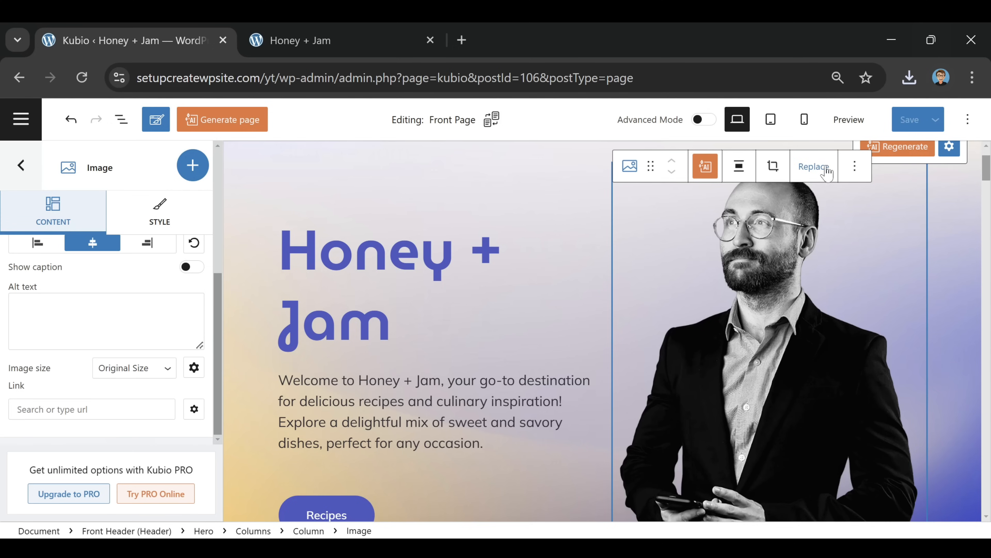
{"action": "left_click", "coordinate": [814, 167]}
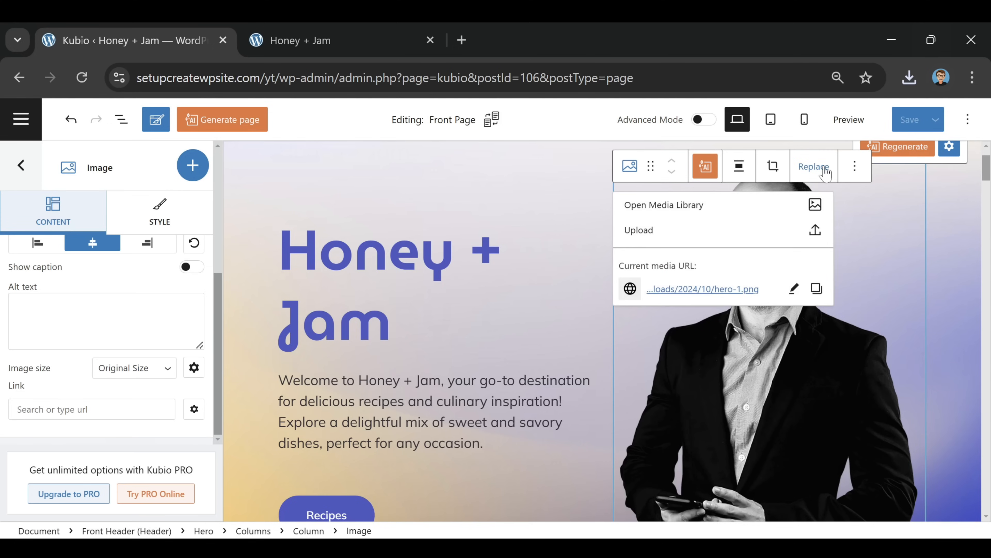
{"action": "left_click", "coordinate": [721, 217]}
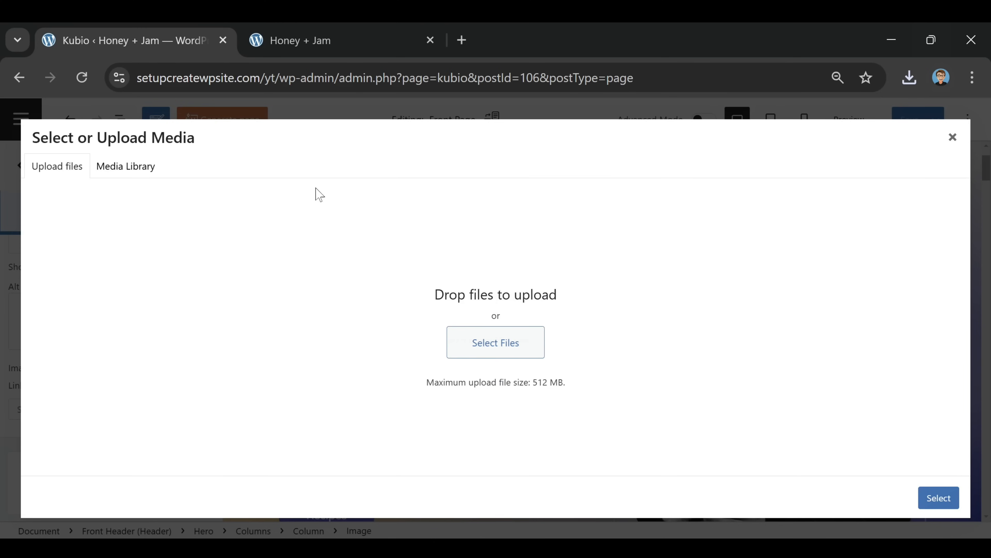
{"action": "left_click", "coordinate": [144, 171]}
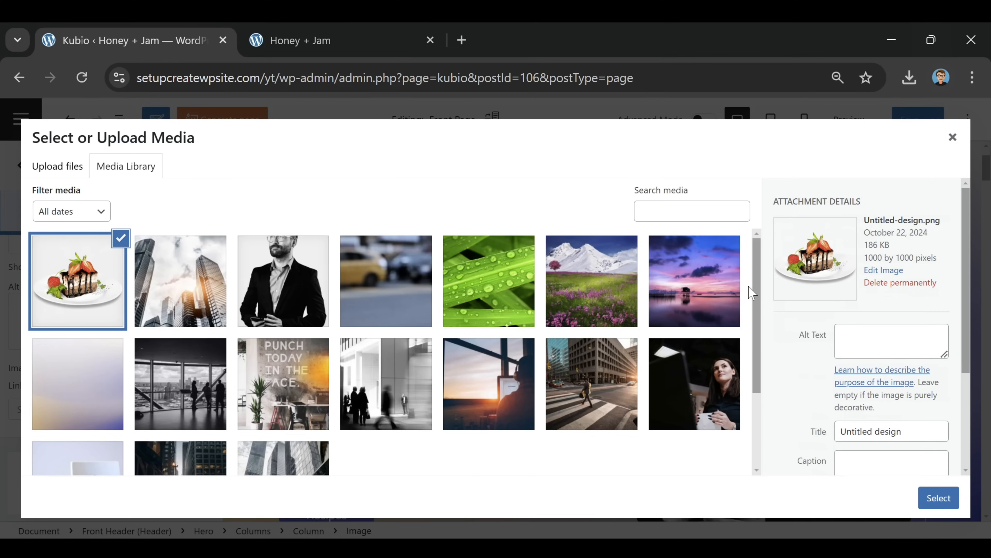
{"action": "scroll", "coordinate": [752, 292], "scroll_direction": "down", "scroll_amount": 2}
{"action": "left_click", "coordinate": [939, 498]}
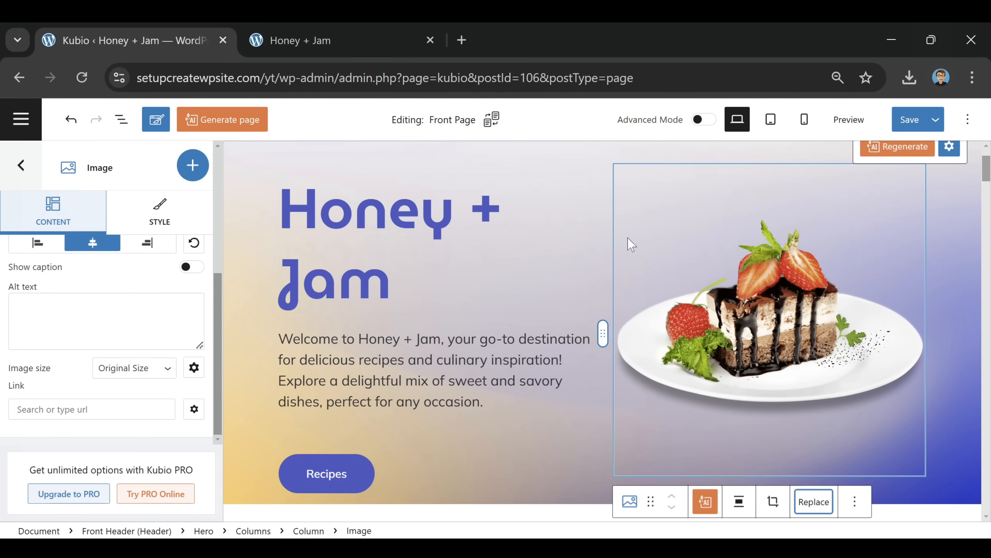
Save the page, then delete the stats section below the hero
{"action": "left_click", "coordinate": [909, 120]}
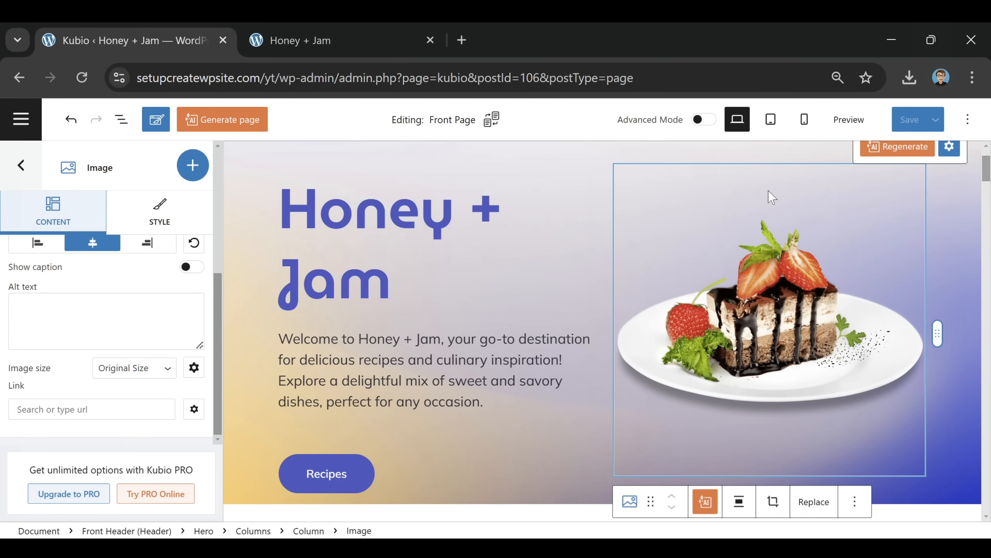
{"action": "scroll", "coordinate": [765, 250], "scroll_direction": "down", "scroll_amount": 5}
{"action": "left_click", "coordinate": [759, 298]}
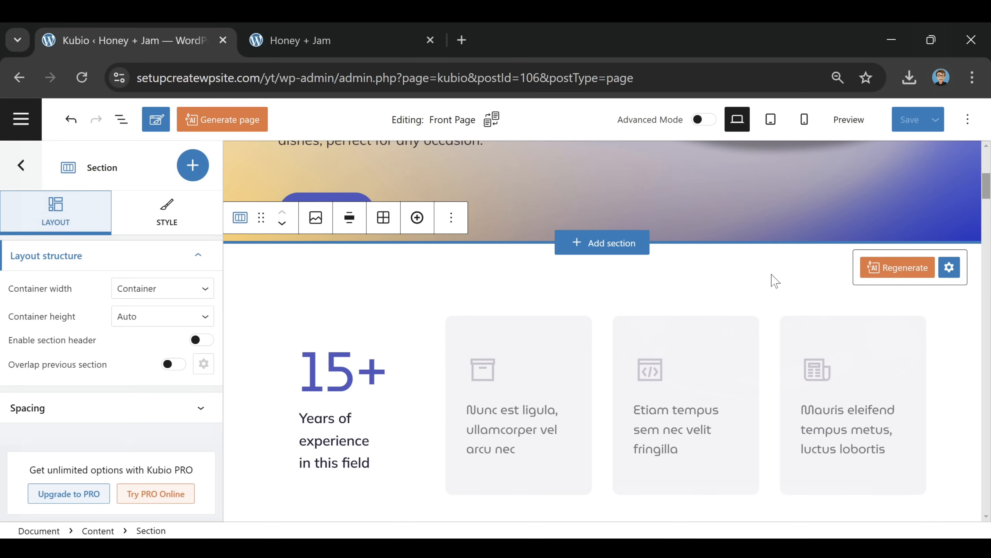
{"action": "scroll", "coordinate": [612, 284], "scroll_direction": "down", "scroll_amount": 7}
{"action": "left_click", "coordinate": [603, 220]}
{"action": "scroll", "coordinate": [743, 378], "scroll_direction": "up", "scroll_amount": 5}
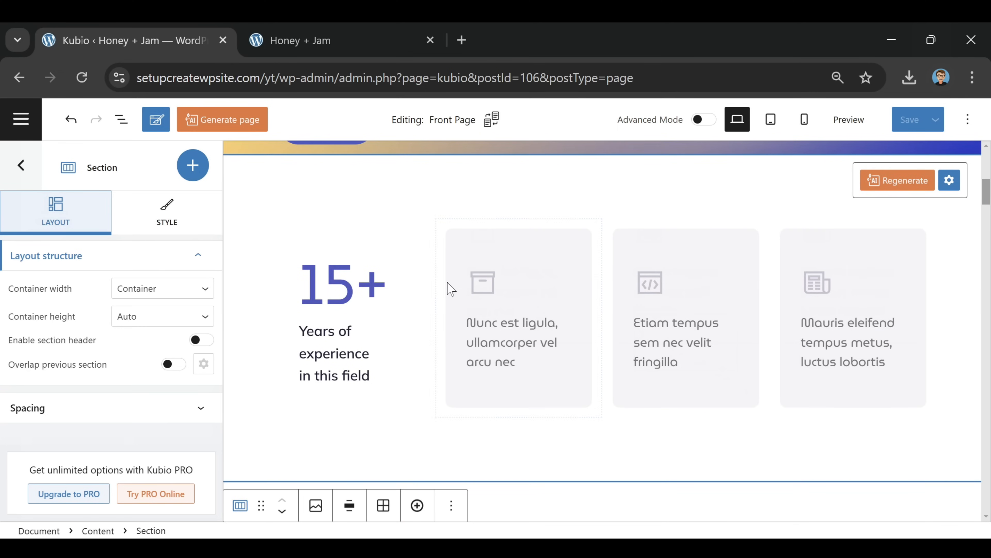
{"action": "left_click", "coordinate": [602, 155]}
{"action": "scroll", "coordinate": [780, 375], "scroll_direction": "up", "scroll_amount": 4}
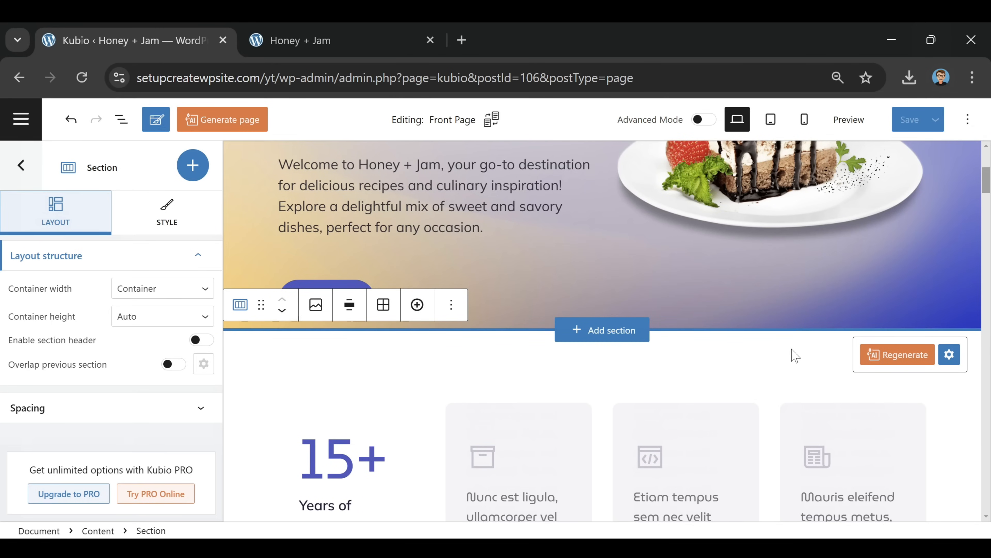
{"action": "left_click", "coordinate": [949, 354]}
{"action": "left_click", "coordinate": [938, 357]}
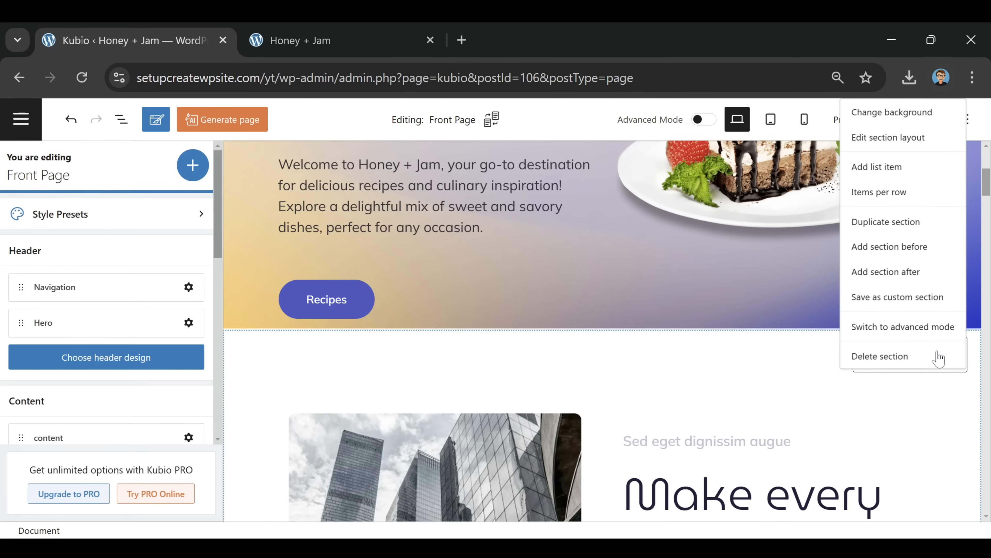
Delete the building image section and the Services section
{"action": "left_click", "coordinate": [744, 375]}
{"action": "left_click", "coordinate": [949, 355]}
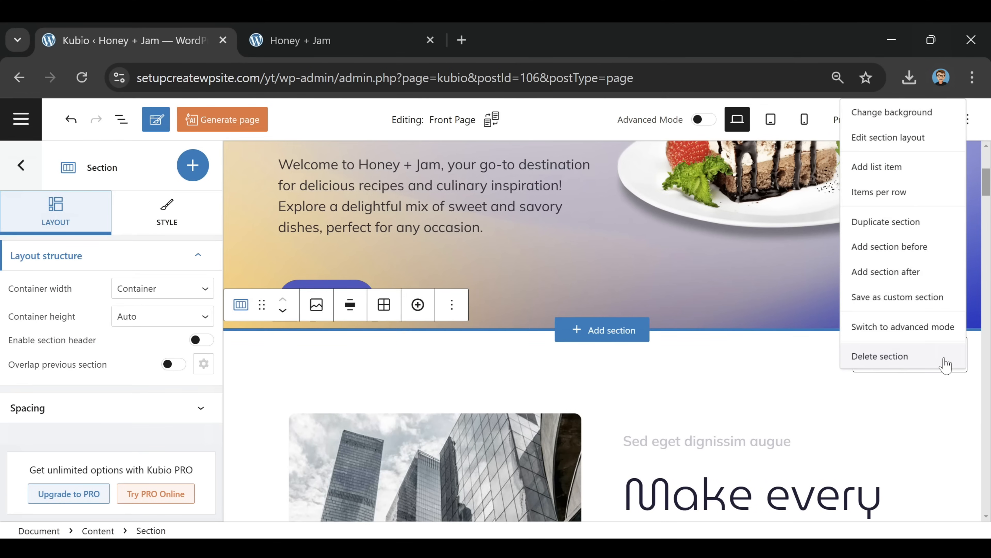
{"action": "left_click", "coordinate": [938, 357]}
{"action": "left_click", "coordinate": [739, 377]}
{"action": "left_click", "coordinate": [950, 354]}
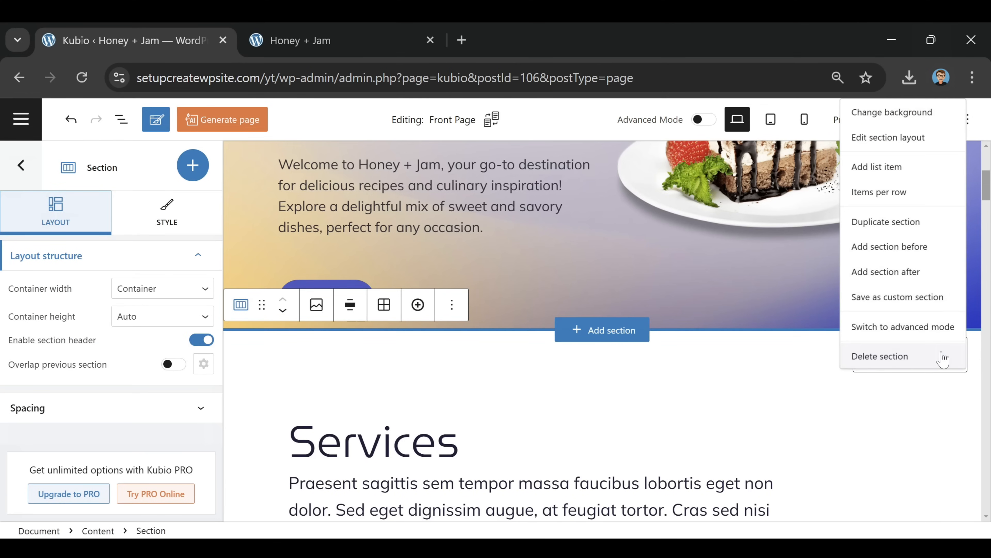
{"action": "left_click", "coordinate": [942, 356]}
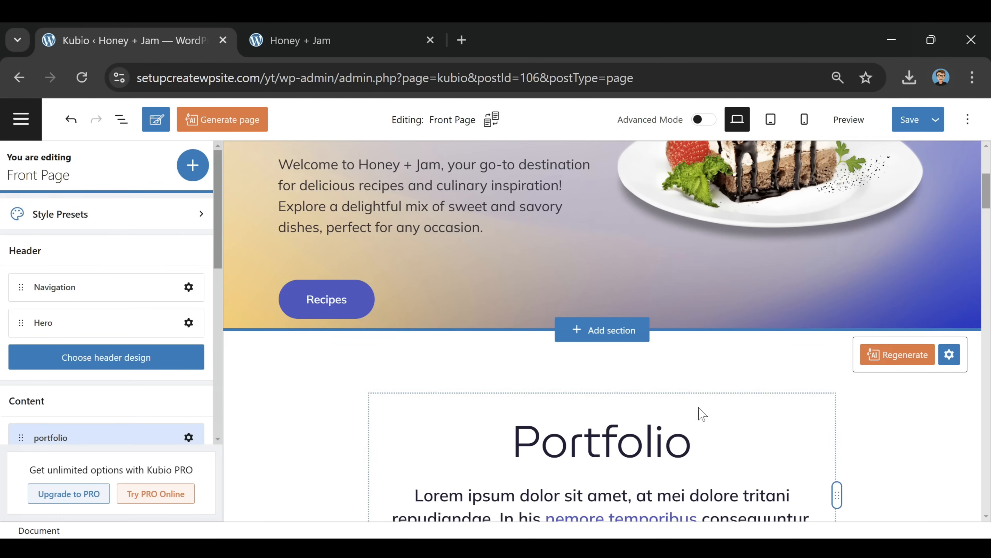
Delete the Portfolio, Need help? and testimonials sections via their gear menus
{"action": "left_click", "coordinate": [765, 369]}
{"action": "left_click", "coordinate": [949, 354]}
{"action": "left_click", "coordinate": [942, 357]}
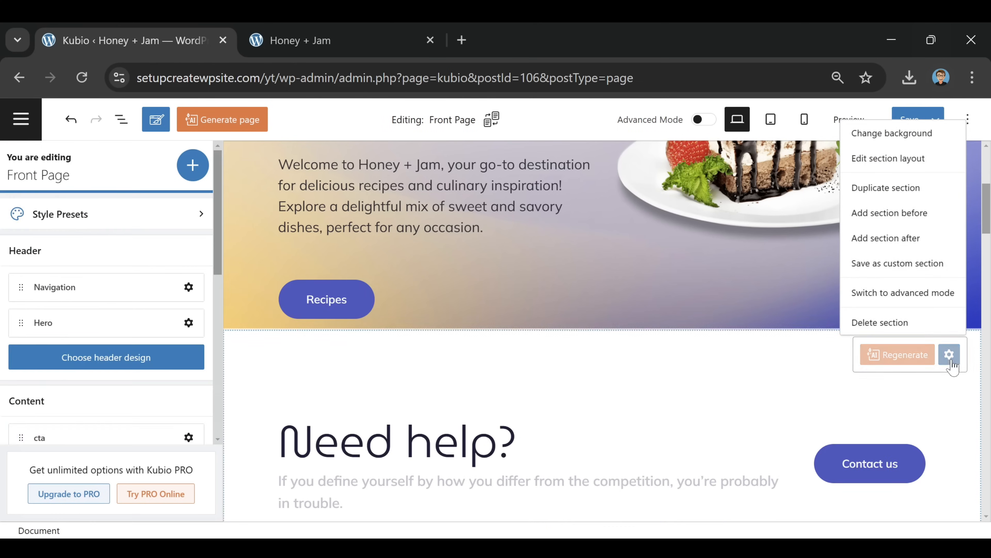
{"action": "left_click", "coordinate": [788, 371]}
{"action": "left_click", "coordinate": [949, 354]}
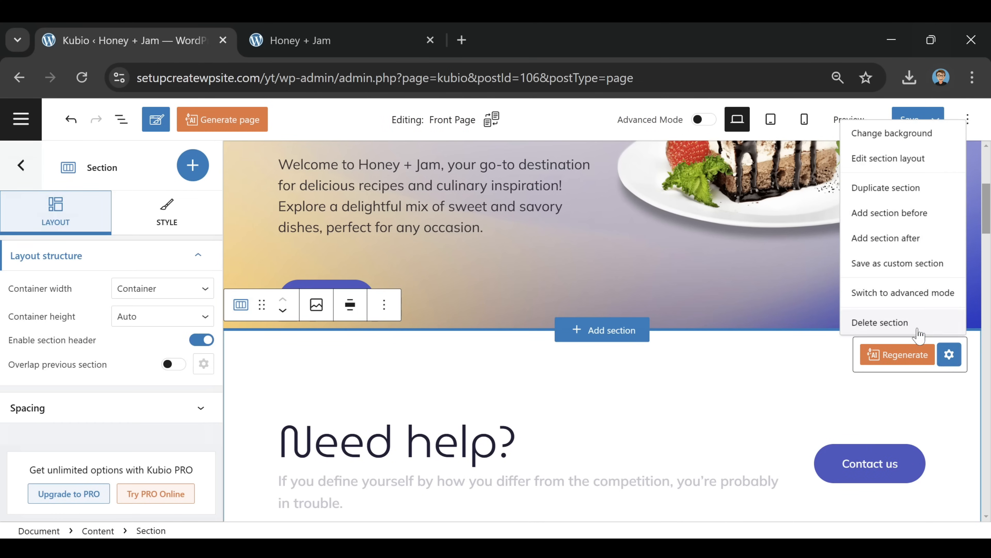
{"action": "left_click", "coordinate": [878, 322]}
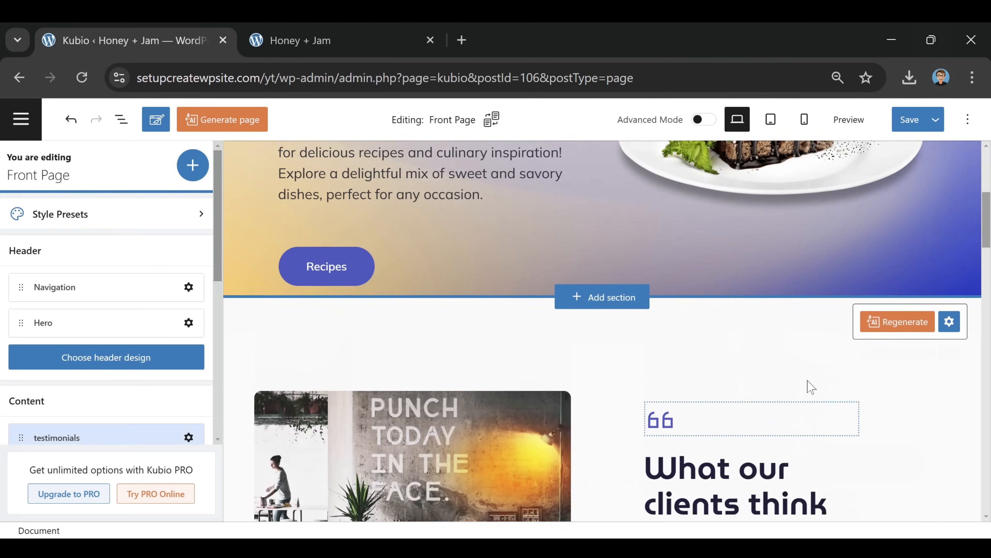
{"action": "left_click", "coordinate": [730, 385]}
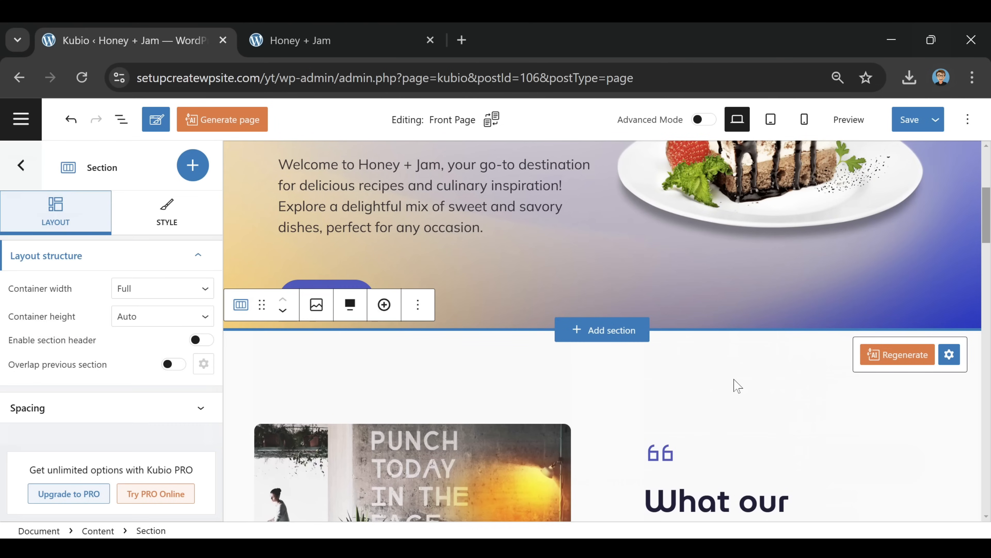
{"action": "left_click", "coordinate": [949, 354]}
{"action": "left_click", "coordinate": [925, 323]}
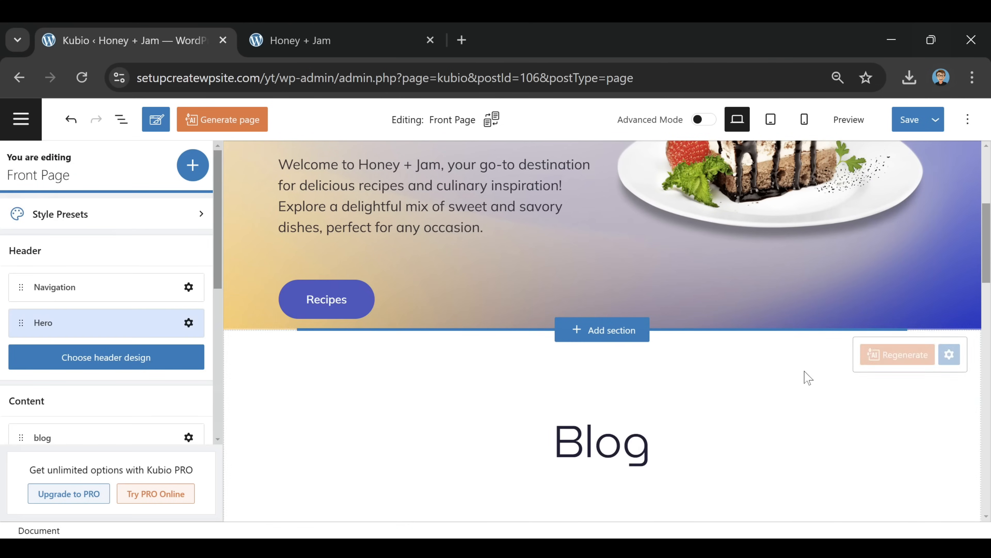
Insert the shadow-free-about-new1 About section from the section thumbnails
{"action": "scroll", "coordinate": [631, 311], "scroll_direction": "down", "scroll_amount": 3}
{"action": "scroll", "coordinate": [664, 320], "scroll_direction": "down", "scroll_amount": 3}
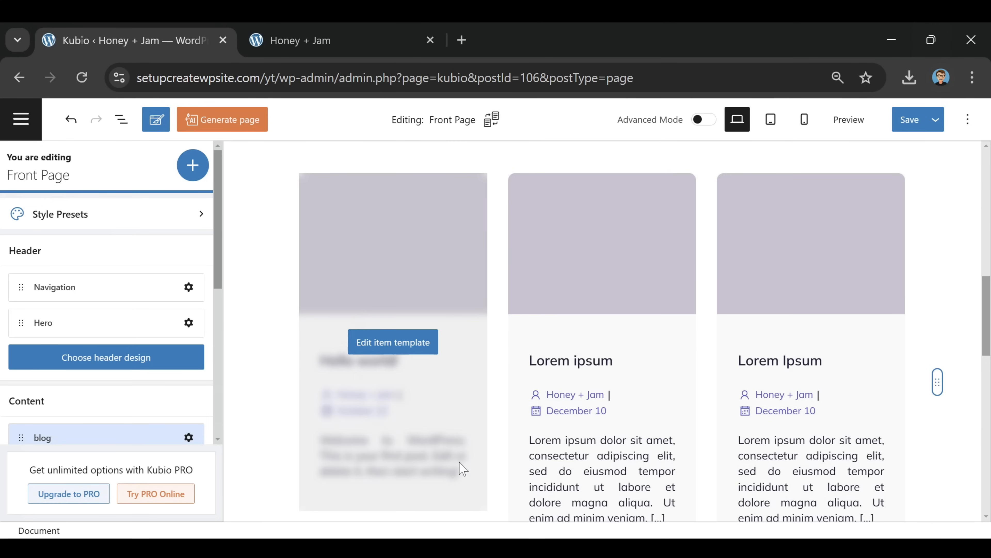
{"action": "scroll", "coordinate": [761, 336], "scroll_direction": "down", "scroll_amount": 6}
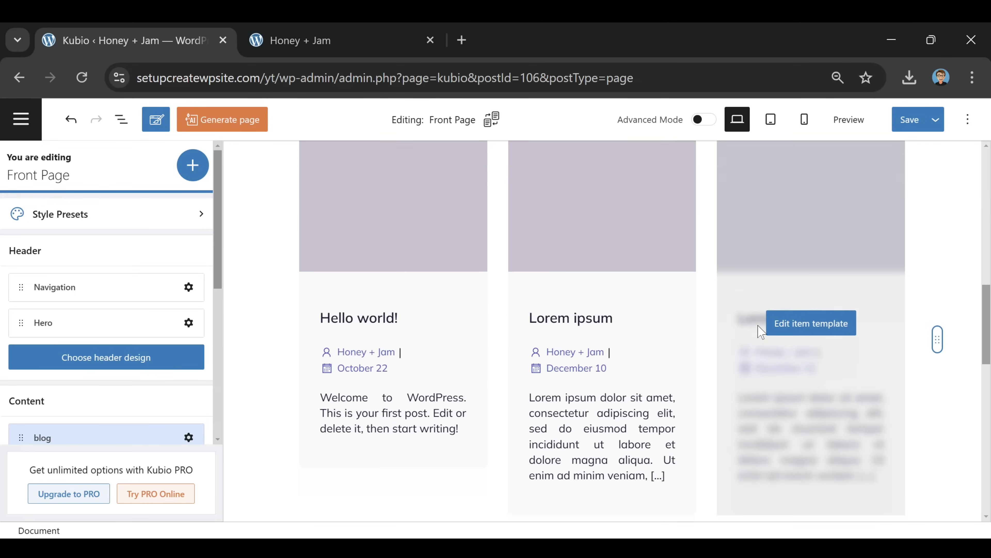
{"action": "scroll", "coordinate": [763, 338], "scroll_direction": "down", "scroll_amount": 4}
{"action": "scroll", "coordinate": [763, 338], "scroll_direction": "up", "scroll_amount": 3}
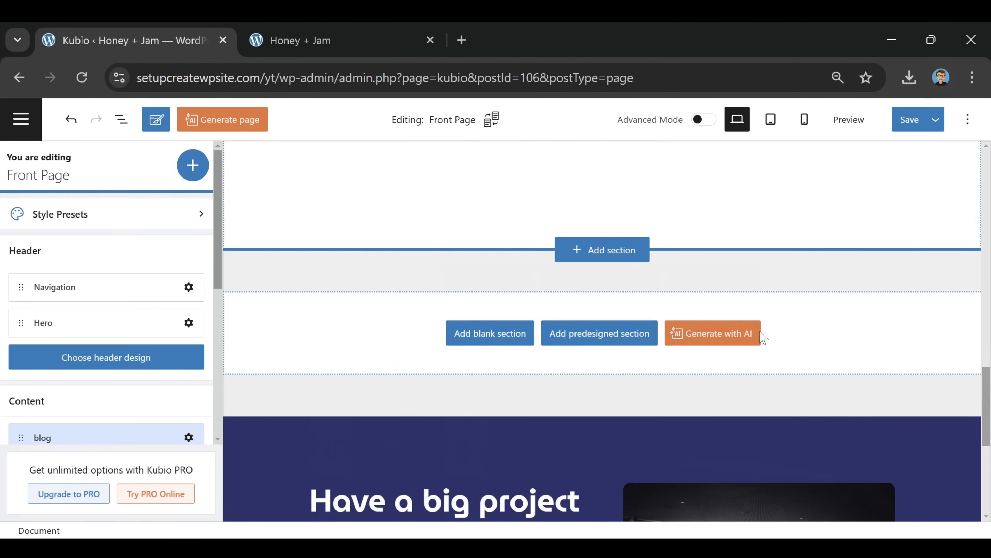
{"action": "scroll", "coordinate": [442, 309], "scroll_direction": "down", "scroll_amount": 5}
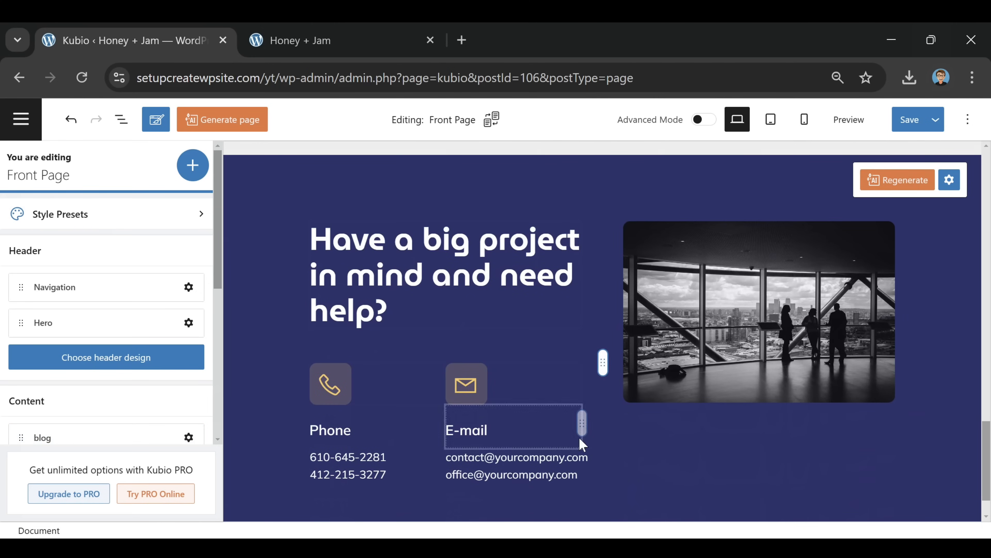
{"action": "scroll", "coordinate": [650, 408], "scroll_direction": "up", "scroll_amount": 9}
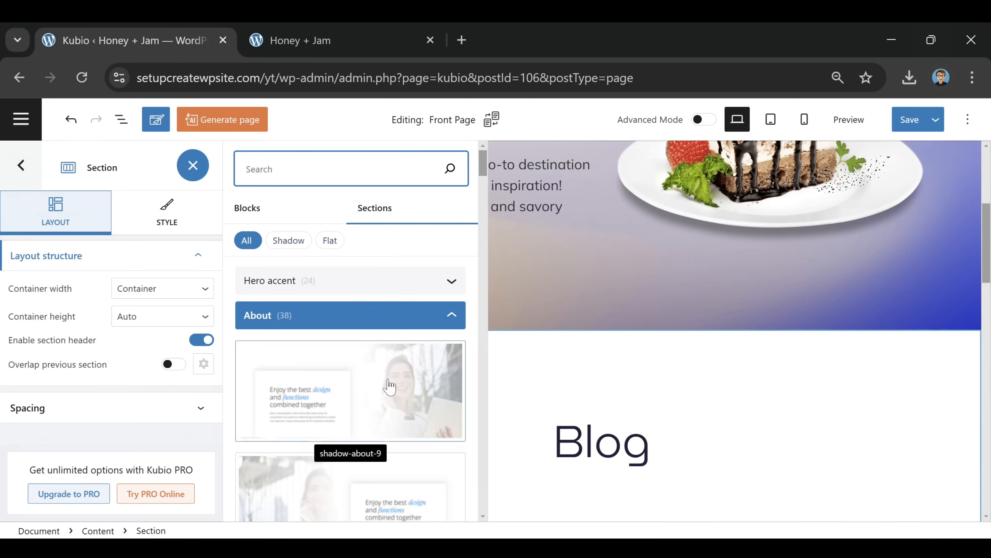
{"action": "scroll", "coordinate": [388, 381], "scroll_direction": "down", "scroll_amount": 2}
{"action": "scroll", "coordinate": [389, 387], "scroll_direction": "down", "scroll_amount": 5}
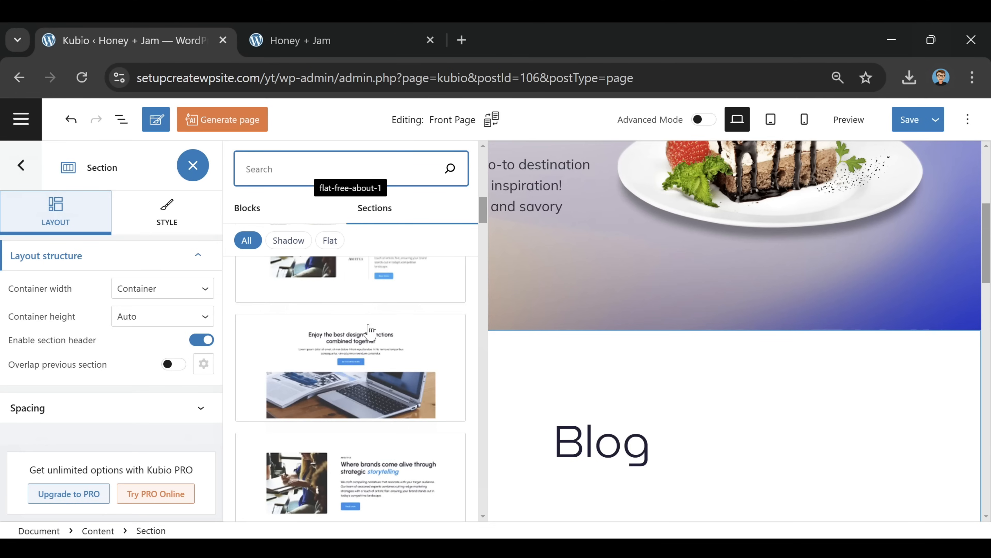
{"action": "scroll", "coordinate": [387, 351], "scroll_direction": "down", "scroll_amount": 5}
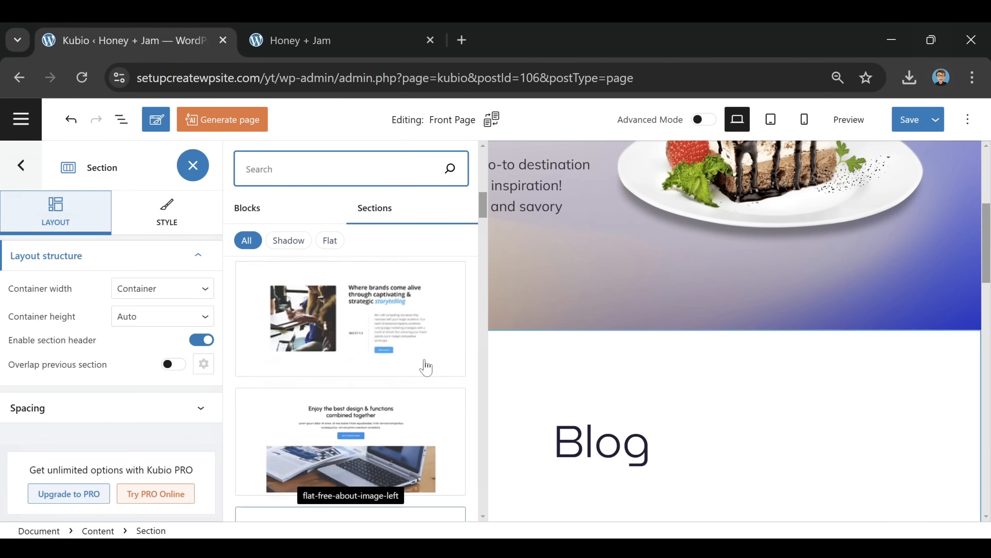
{"action": "scroll", "coordinate": [428, 367], "scroll_direction": "down", "scroll_amount": 5}
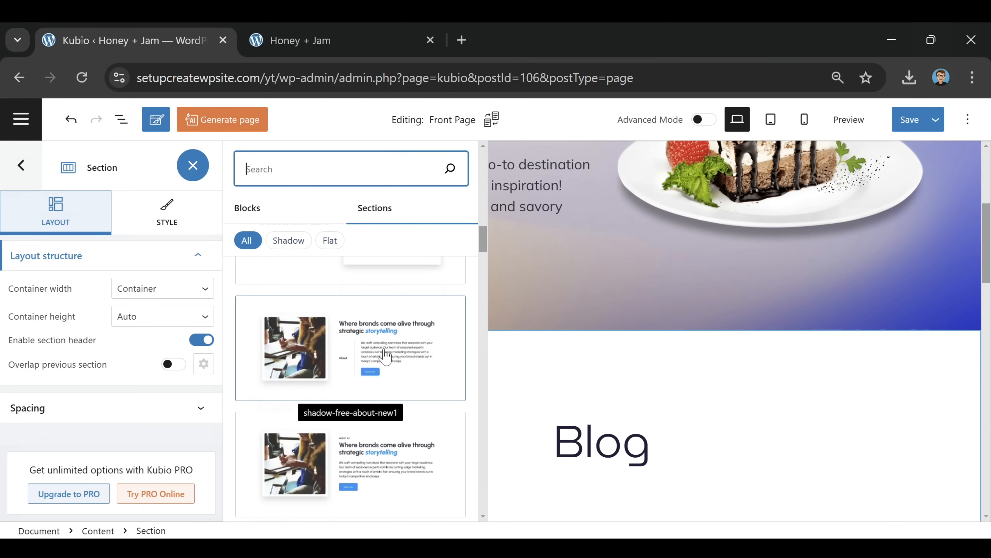
{"action": "left_click", "coordinate": [386, 353]}
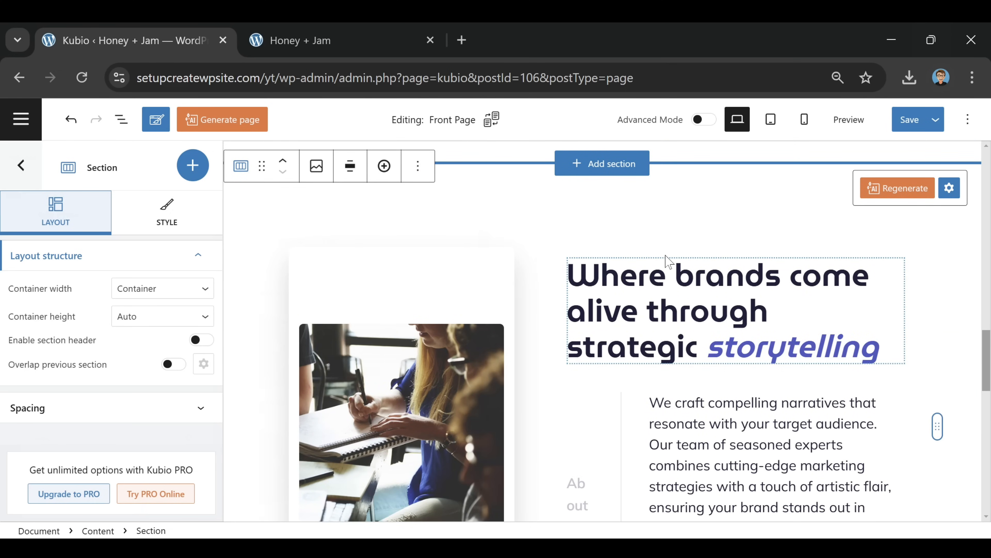
{"action": "scroll", "coordinate": [667, 260], "scroll_direction": "down", "scroll_amount": 6}
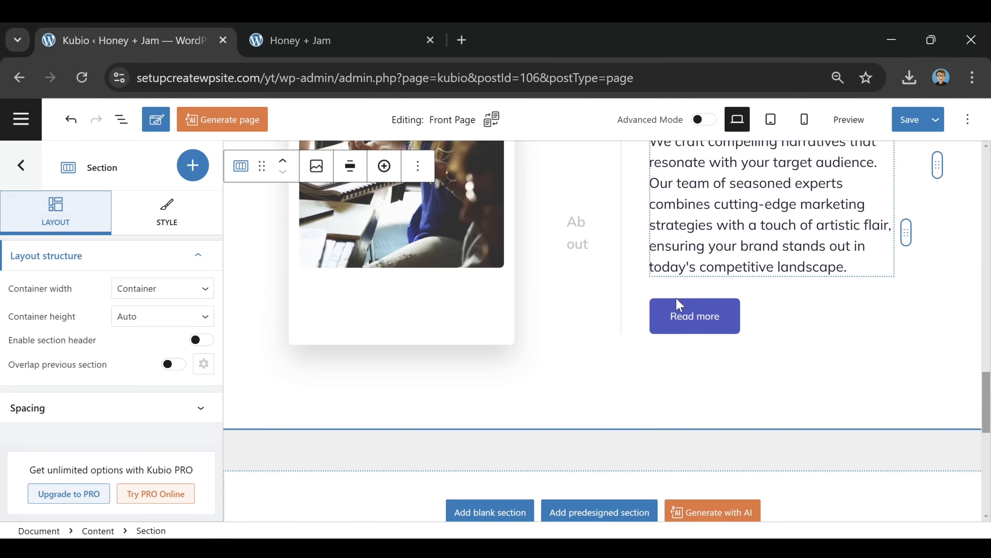
{"action": "scroll", "coordinate": [680, 305], "scroll_direction": "up", "scroll_amount": 6}
{"action": "scroll", "coordinate": [634, 327], "scroll_direction": "up", "scroll_amount": 15}
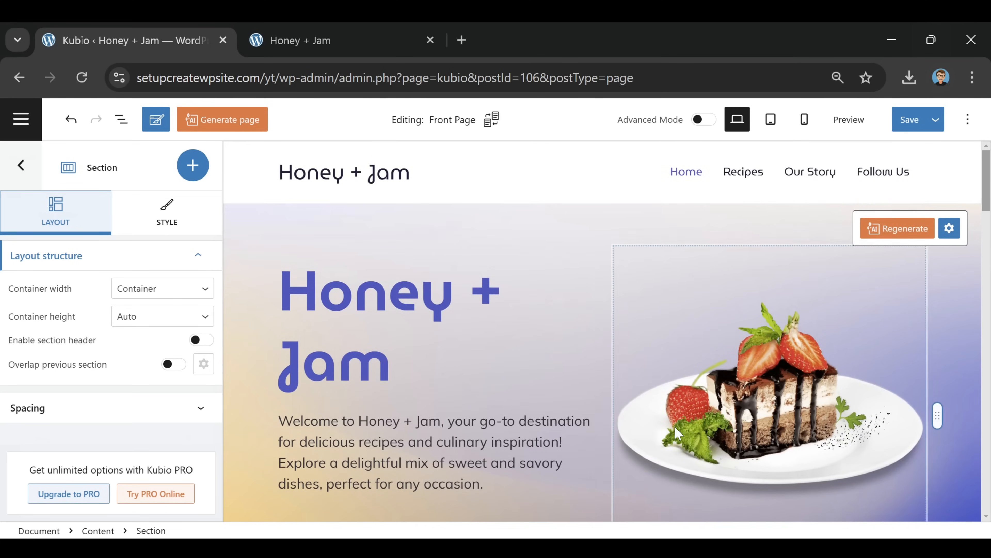
{"action": "scroll", "coordinate": [660, 436], "scroll_direction": "down", "scroll_amount": 12}
{"action": "scroll", "coordinate": [659, 430], "scroll_direction": "down", "scroll_amount": 5}
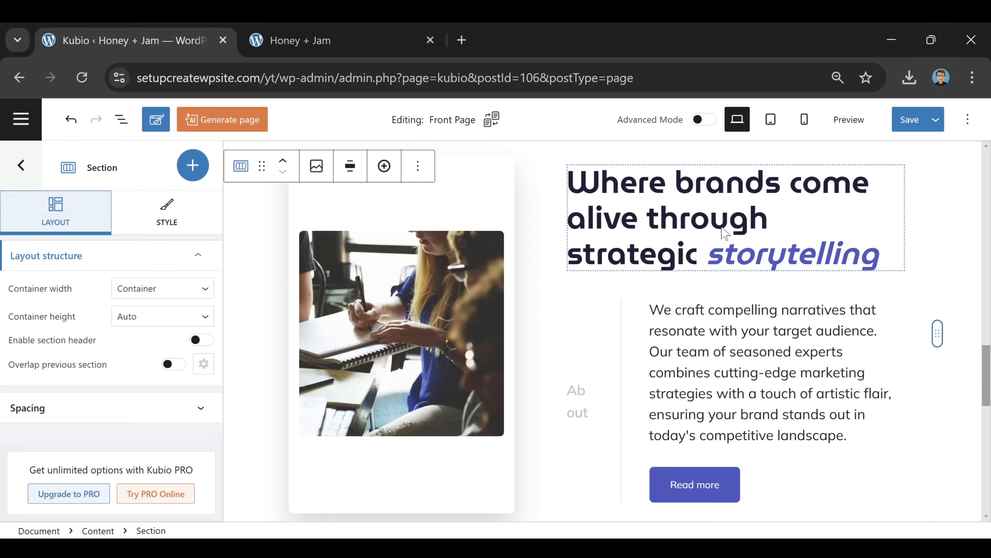
Edit the About heading to the recipes text and paste the HelloFresh description over the paragraph
{"action": "left_click", "coordinate": [782, 229]}
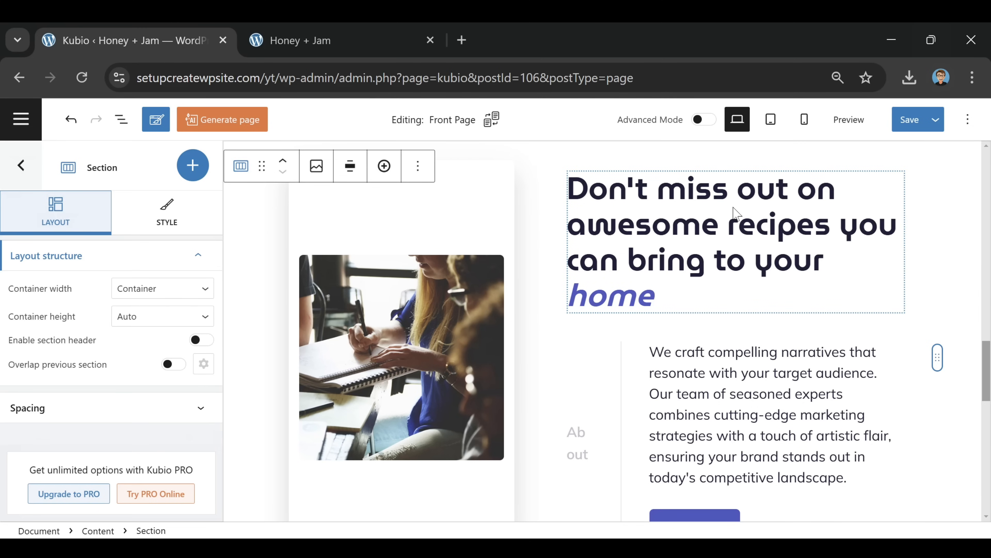
{"action": "scroll", "coordinate": [734, 213], "scroll_direction": "down", "scroll_amount": 2}
{"action": "left_click", "coordinate": [729, 307]}
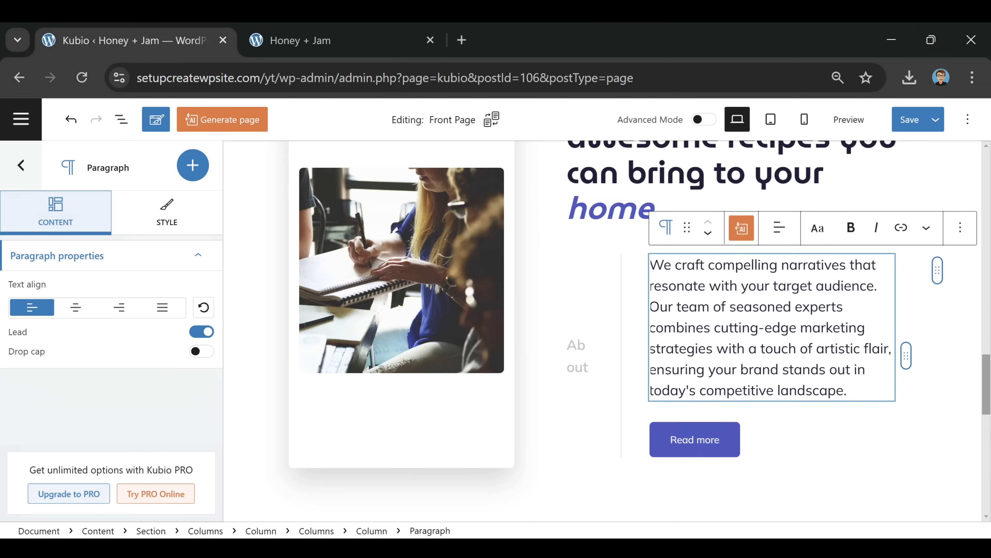
{"action": "key", "text": "ctrl+a"}
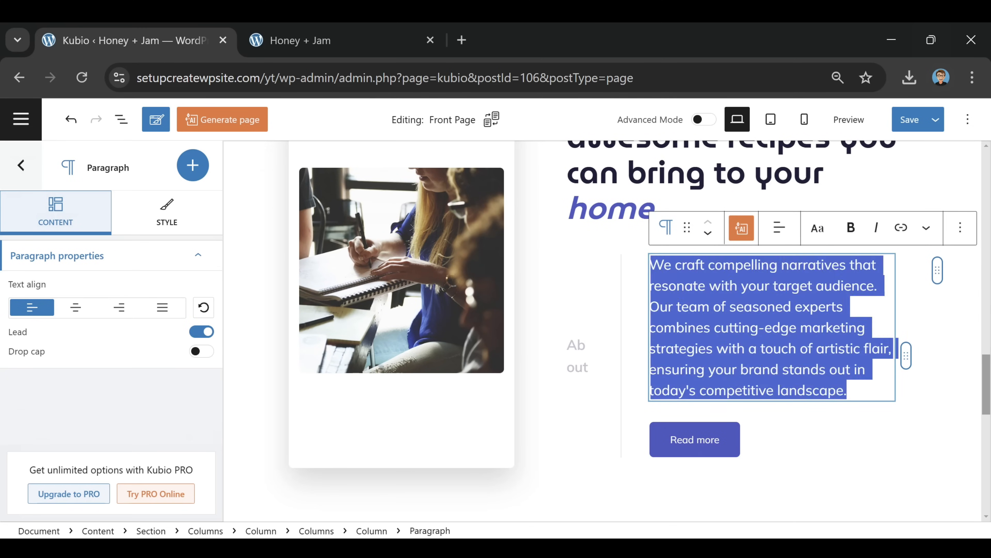
{"action": "type", "text": "Say goodbye to dinner dilemmas and hello to fresh, delicious meals! With HelloFresh, you'll receive pre-portioned ingredients and easy-to-follow recipes delivered right to your door."}
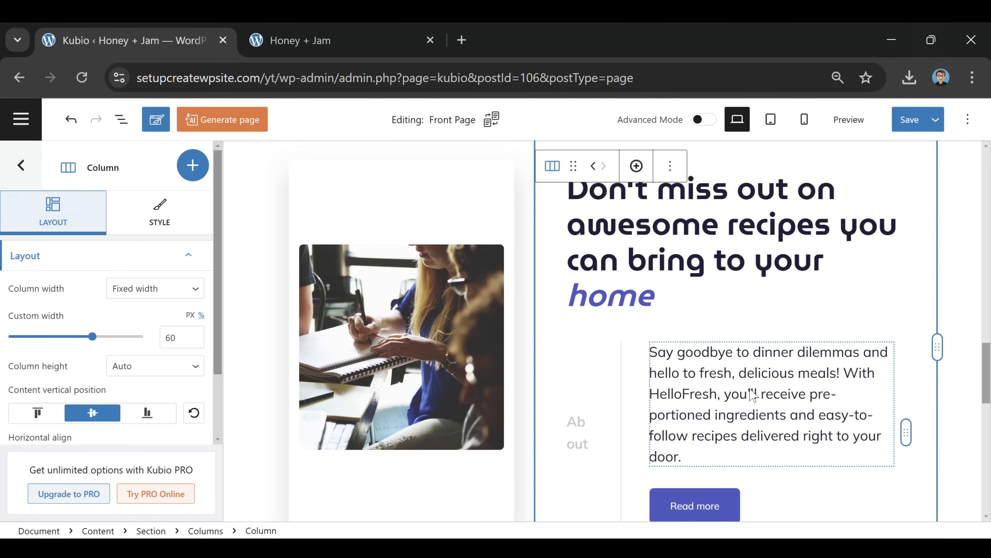
Change the Read more button label to 'Visit HelloFresh'
{"action": "scroll", "coordinate": [726, 414], "scroll_direction": "down", "scroll_amount": 2}
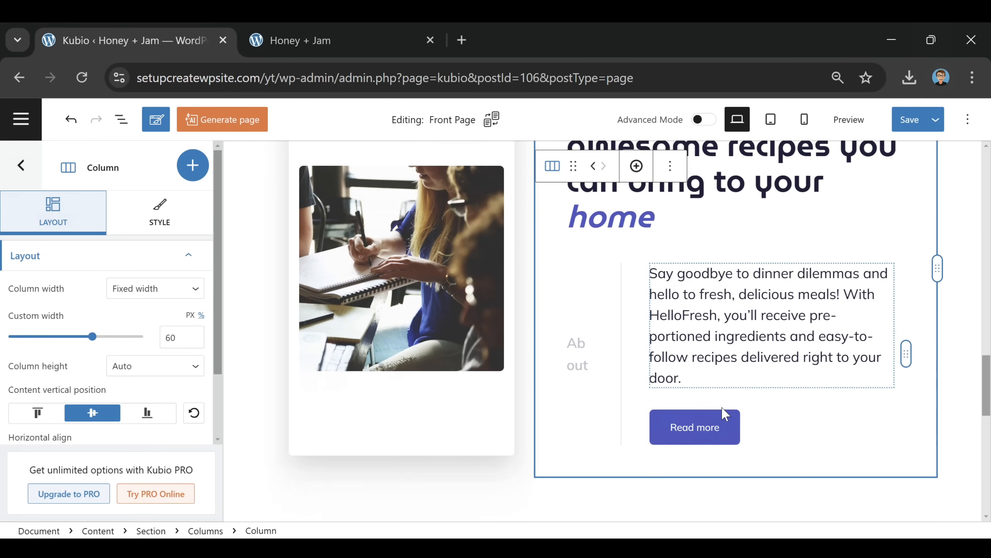
{"action": "left_click", "coordinate": [699, 420]}
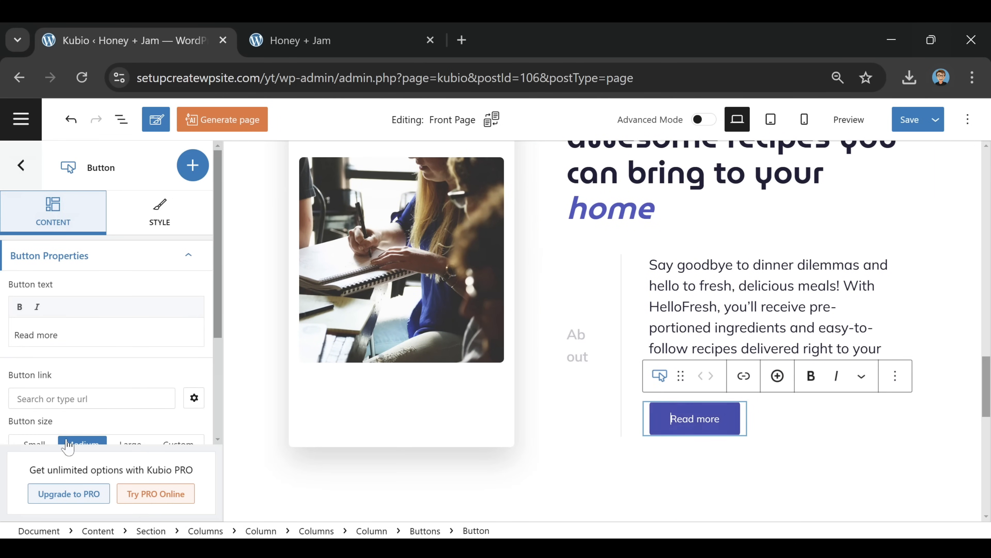
{"action": "key", "text": "ctrl+a"}
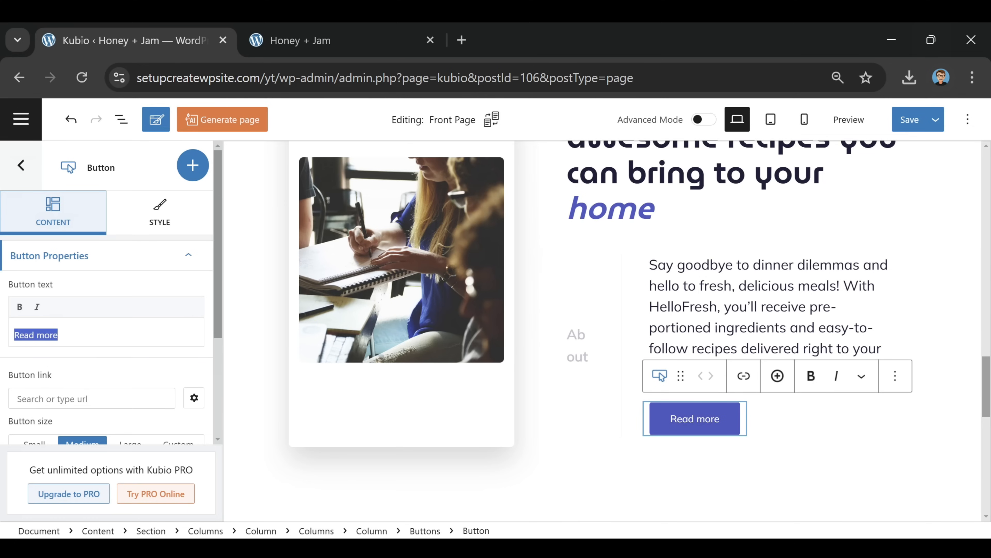
{"action": "type", "text": "Visit"}
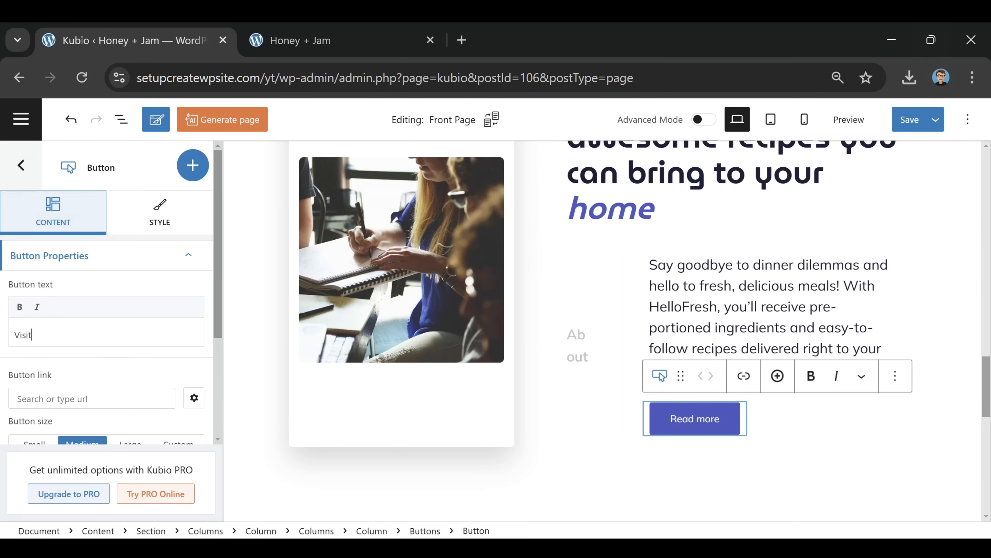
{"action": "type", "text": " HelloFres"}
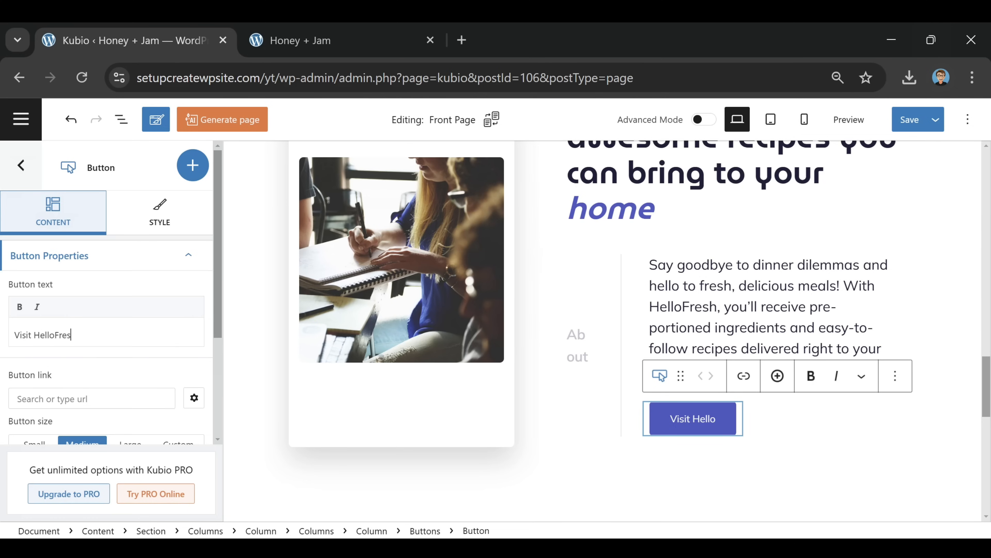
{"action": "type", "text": "h"}
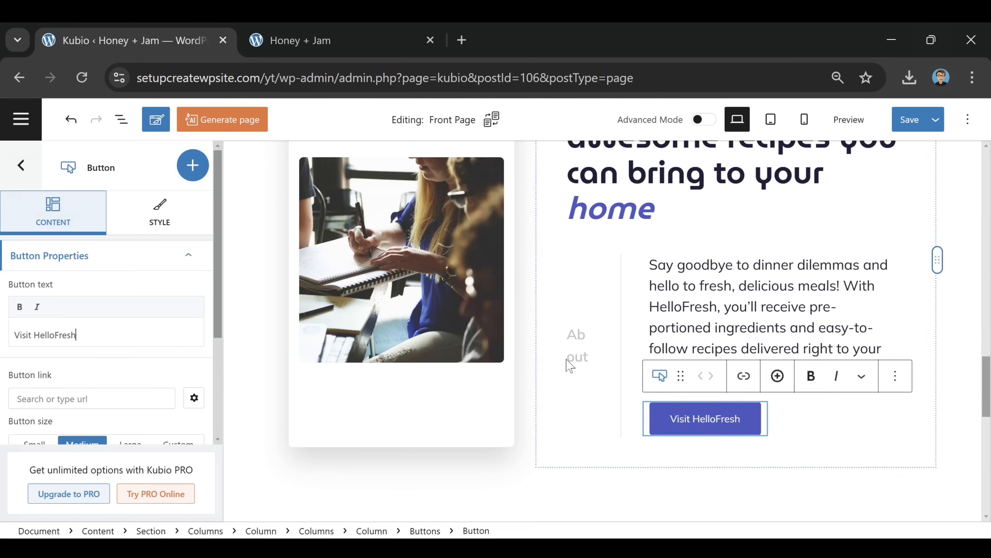
{"action": "left_click", "coordinate": [575, 356]}
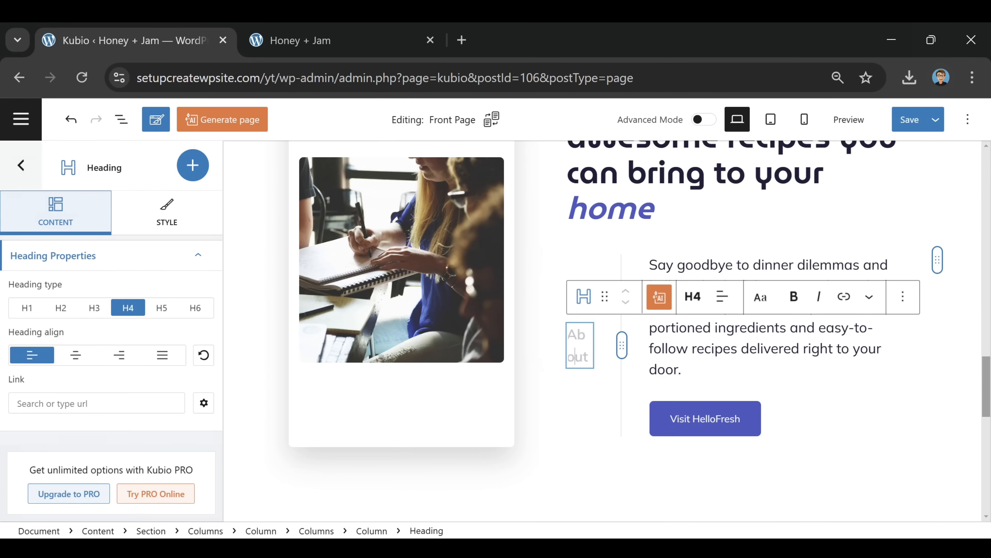
Delete the small About label heading, then select the woman-writing photo for replacement
{"action": "left_click", "coordinate": [903, 296]}
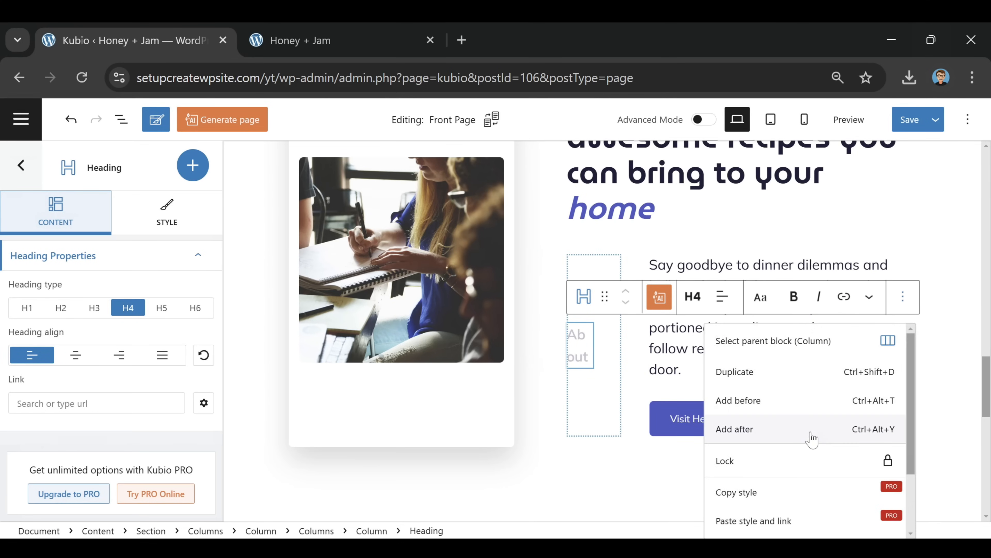
{"action": "scroll", "coordinate": [804, 433], "scroll_direction": "down", "scroll_amount": 2}
{"action": "left_click", "coordinate": [728, 524]}
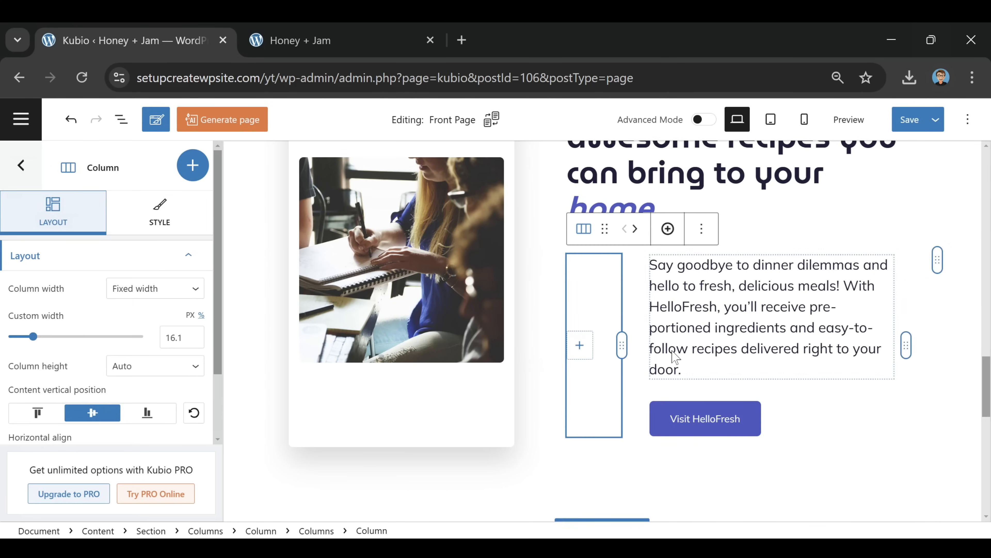
{"action": "scroll", "coordinate": [670, 376], "scroll_direction": "up", "scroll_amount": 2}
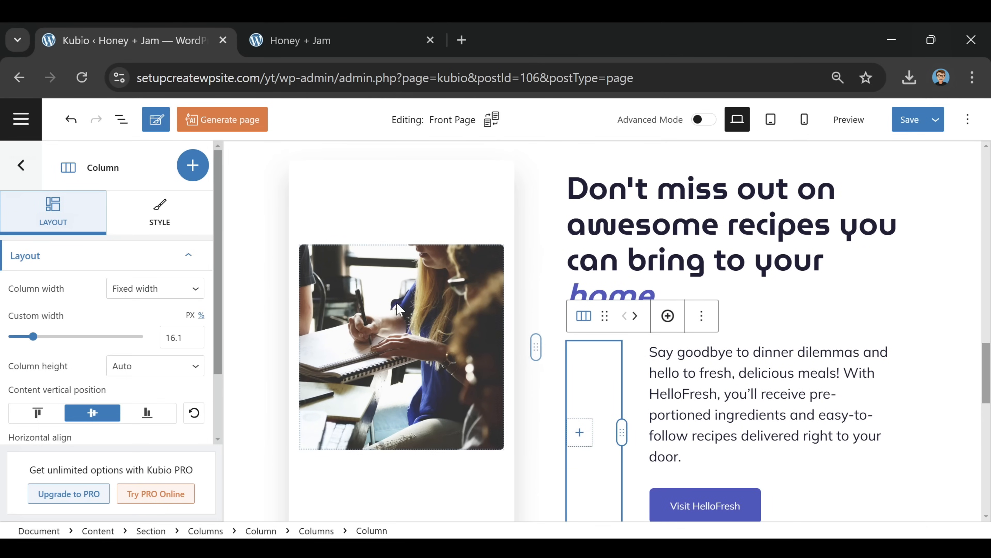
{"action": "left_click", "coordinate": [434, 313]}
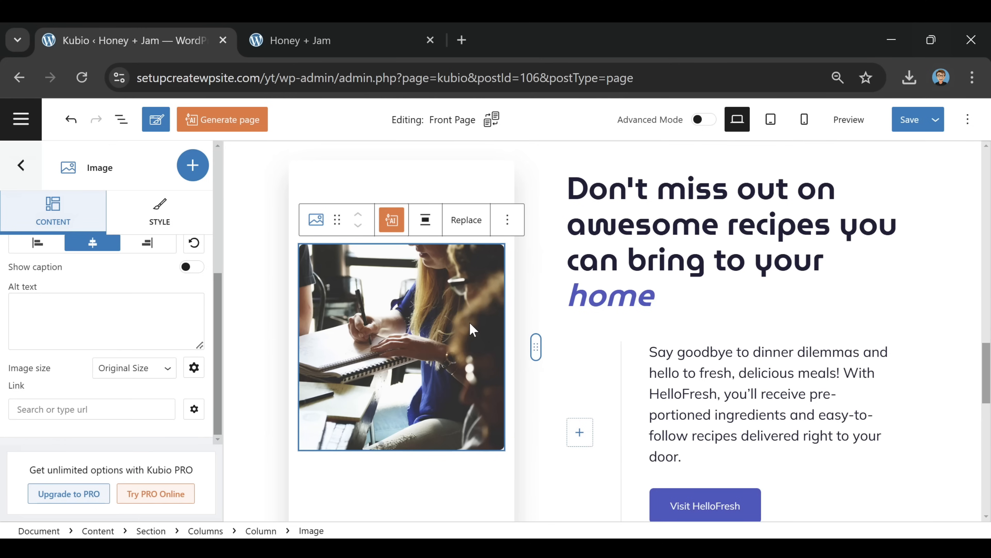
{"action": "left_click", "coordinate": [465, 226]}
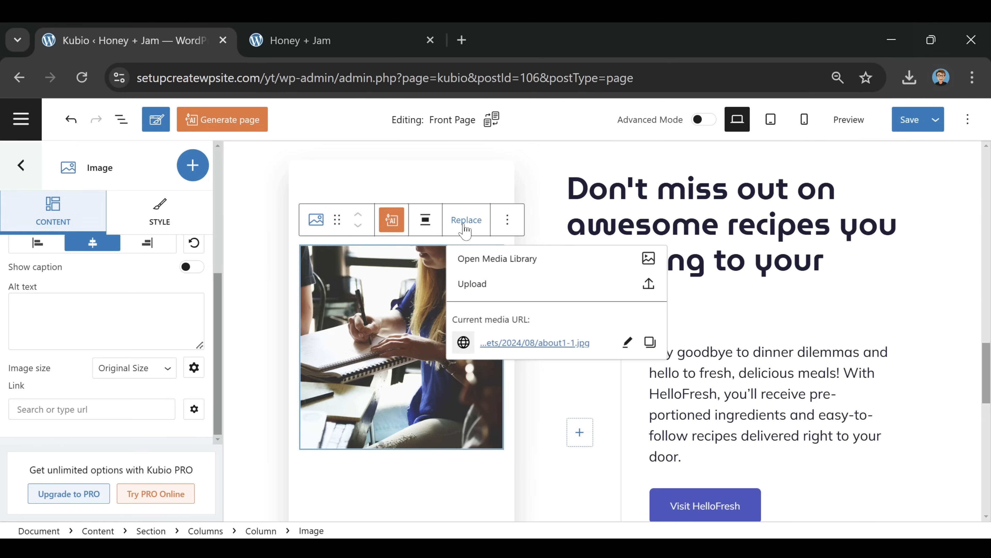
Insert the image-asset.jpeg sweet potatoes ad from the Media Library into the image block
{"action": "left_click", "coordinate": [495, 258]}
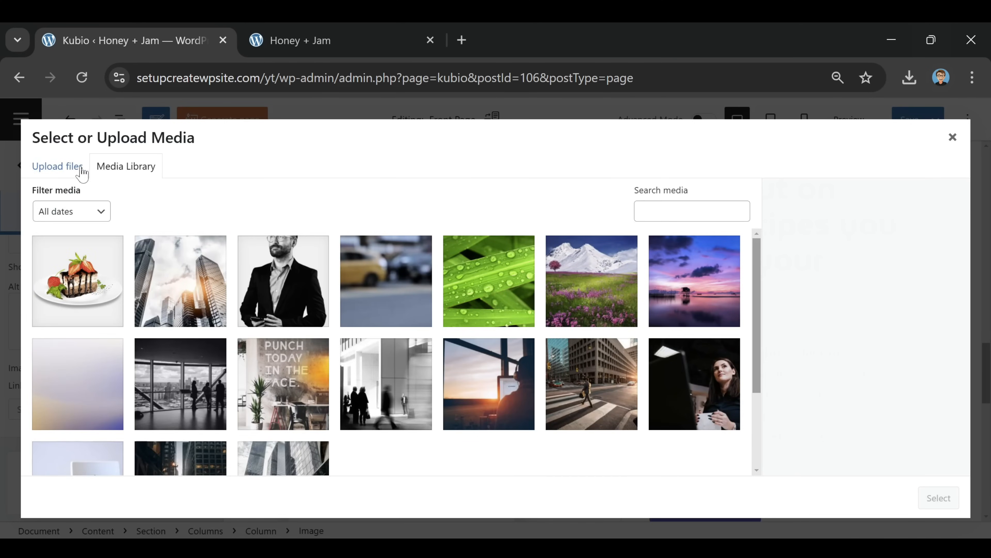
{"action": "left_click", "coordinate": [72, 168]}
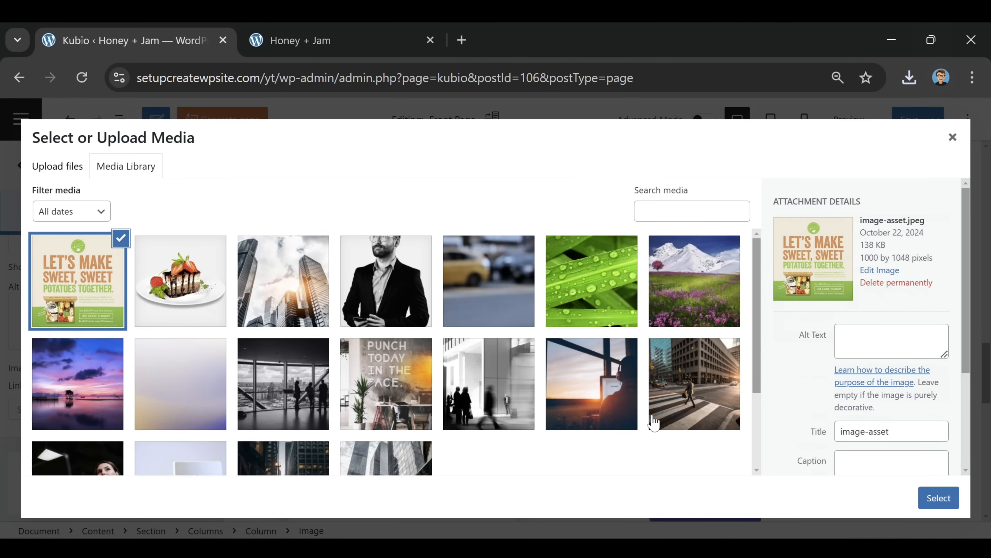
{"action": "left_click", "coordinate": [940, 498]}
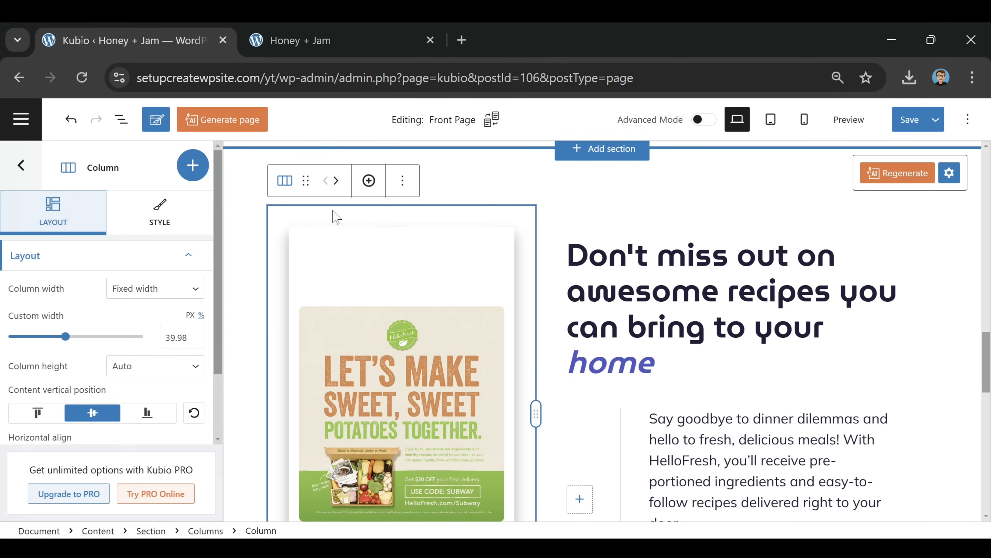
Switch off the Box shadow under Border & Shadow in the column's Style settings
{"action": "scroll", "coordinate": [508, 338], "scroll_direction": "down", "scroll_amount": 4}
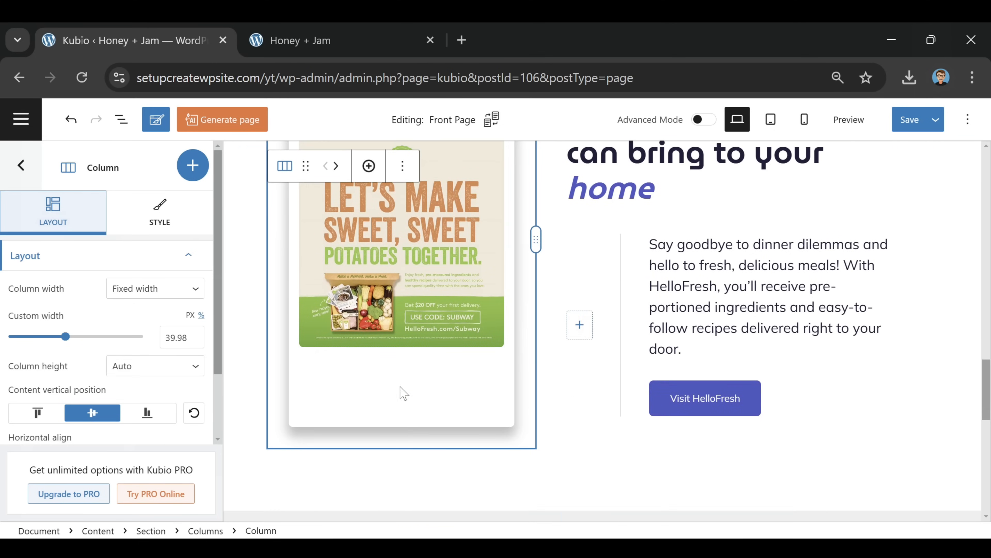
{"action": "scroll", "coordinate": [416, 376], "scroll_direction": "up", "scroll_amount": 2}
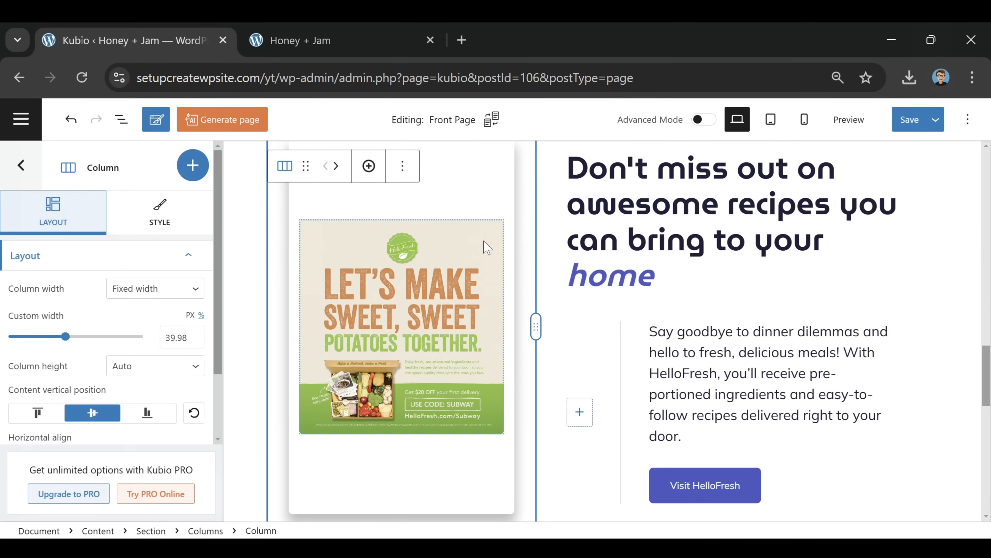
{"action": "left_click", "coordinate": [156, 213]}
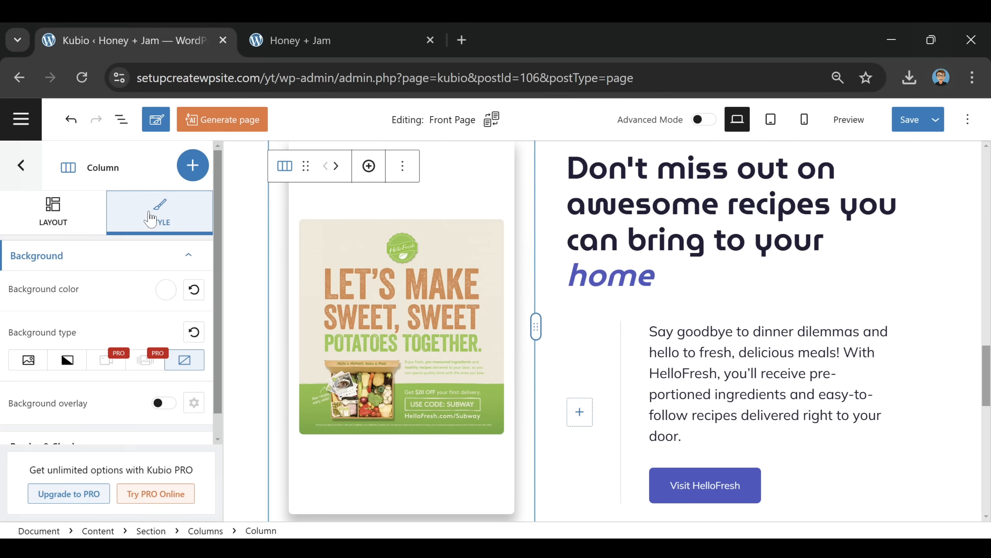
{"action": "scroll", "coordinate": [74, 321], "scroll_direction": "down", "scroll_amount": 1}
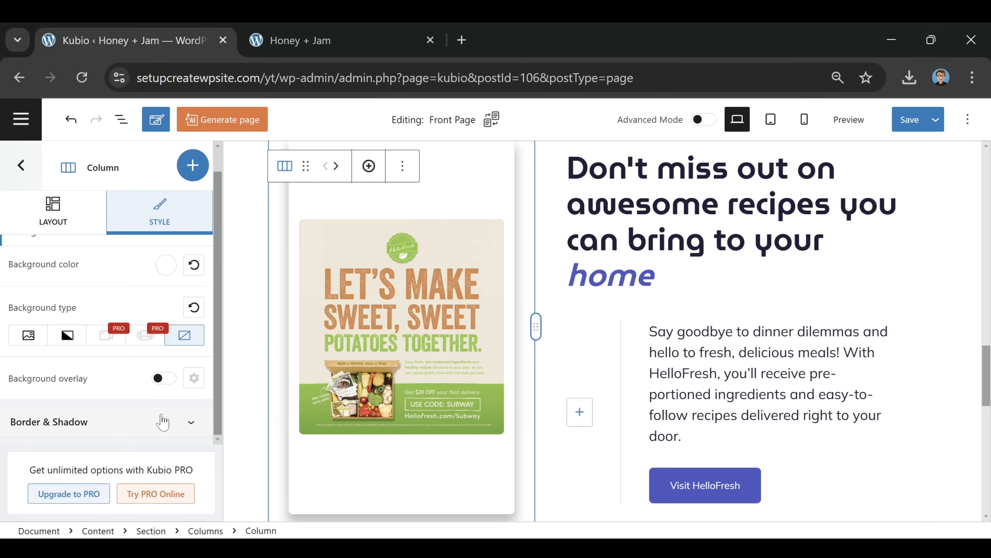
{"action": "left_click", "coordinate": [154, 422]}
{"action": "scroll", "coordinate": [155, 424], "scroll_direction": "down", "scroll_amount": 3}
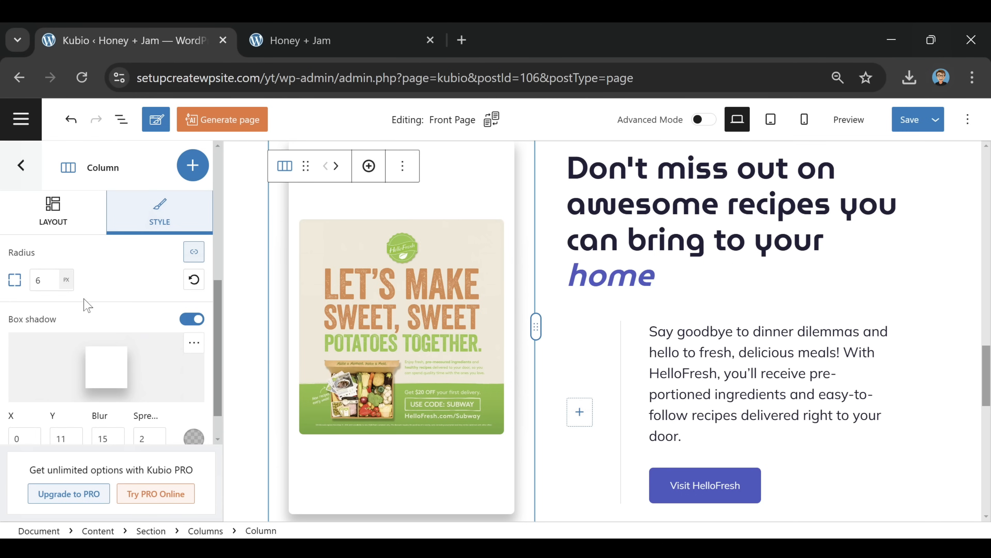
{"action": "left_click", "coordinate": [194, 320]}
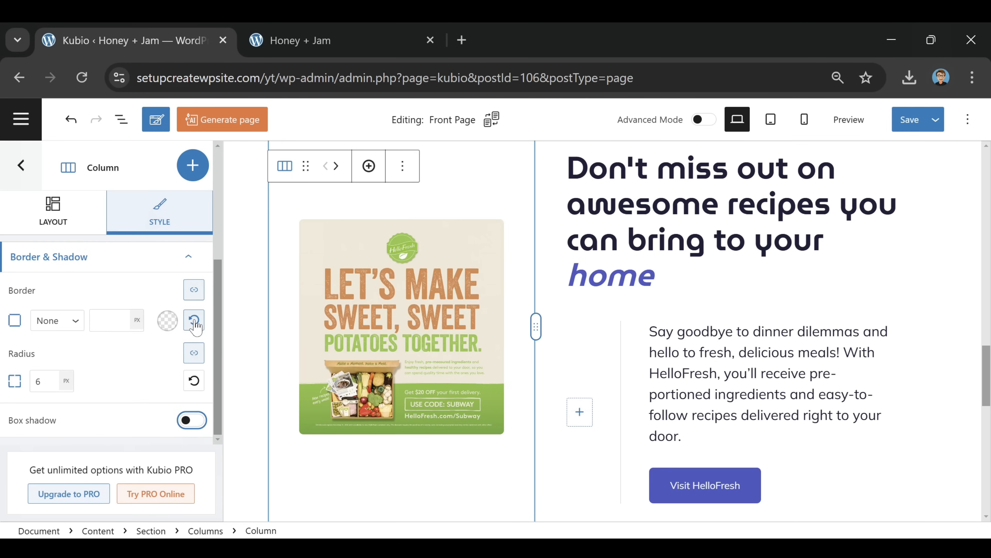
{"action": "scroll", "coordinate": [551, 313], "scroll_direction": "up", "scroll_amount": 2}
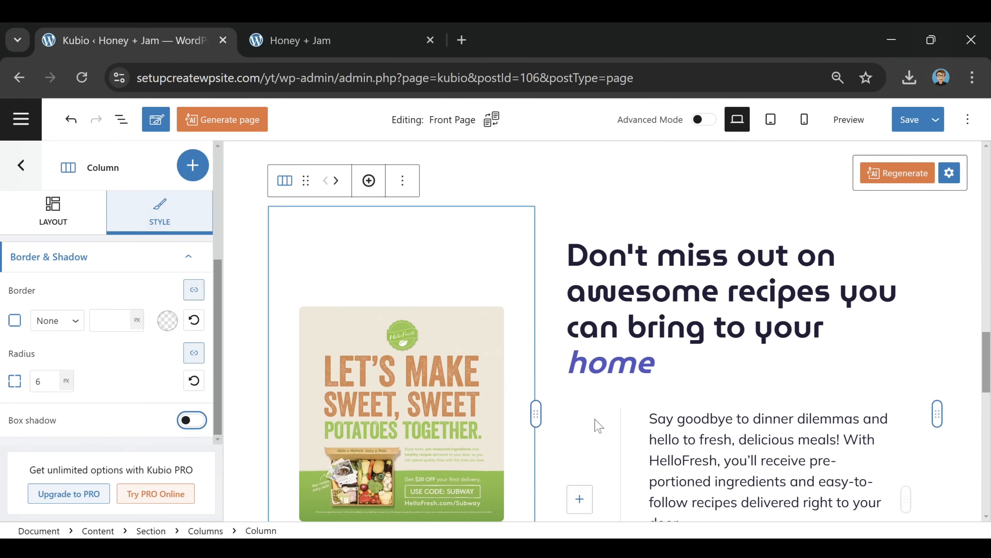
{"action": "scroll", "coordinate": [598, 425], "scroll_direction": "down", "scroll_amount": 2}
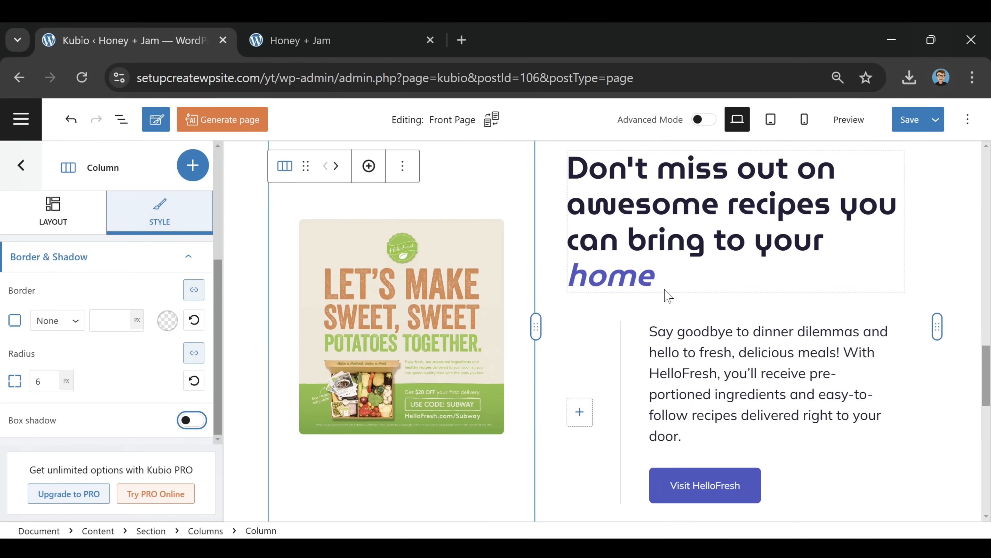
{"action": "left_click", "coordinate": [402, 289]}
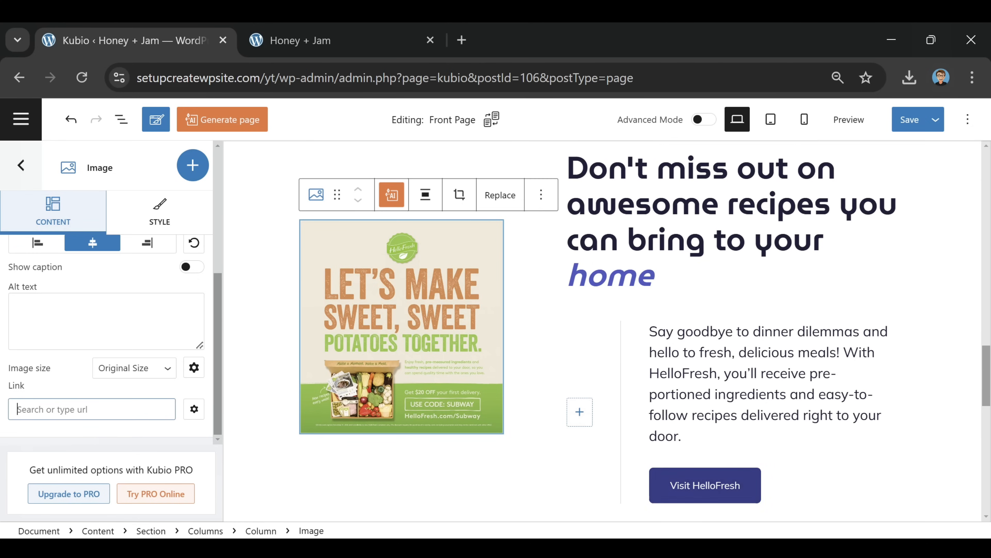
{"action": "type", "text": "https://hellofresh.com"}
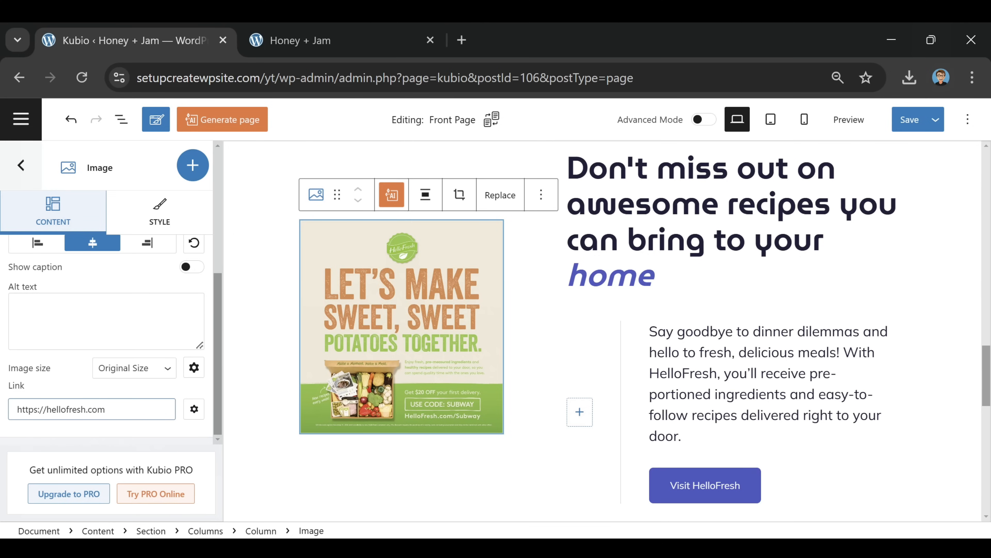
{"action": "left_click", "coordinate": [712, 485]}
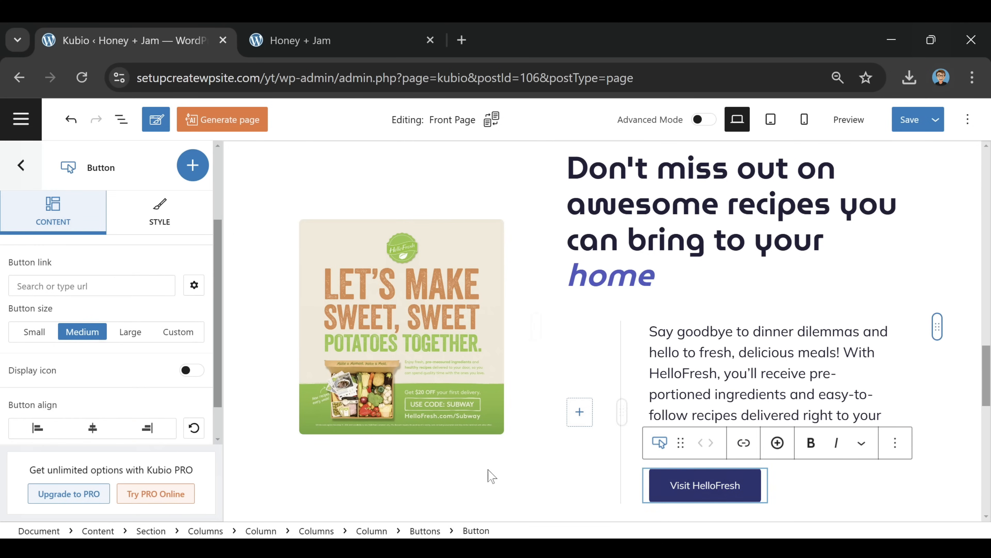
{"action": "left_click", "coordinate": [725, 485]}
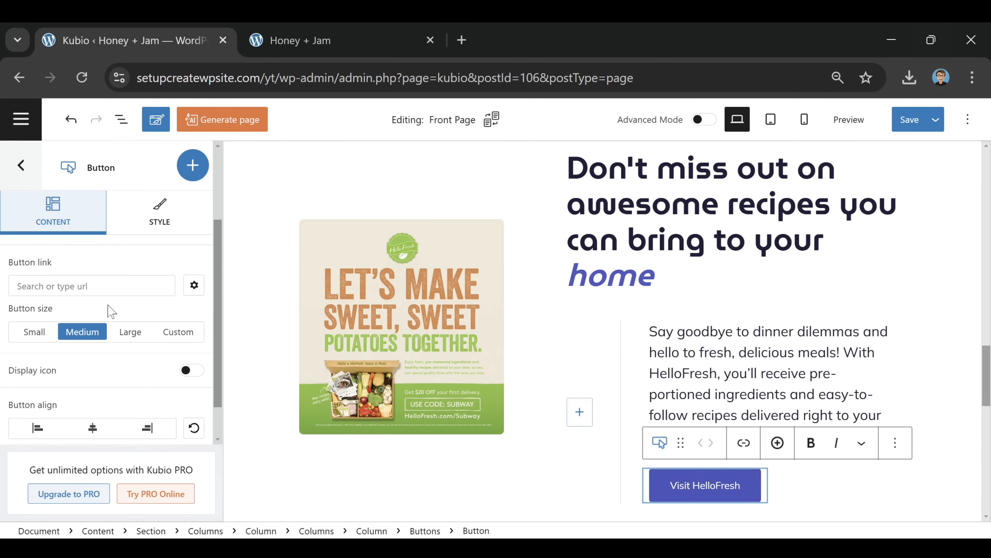
{"action": "left_click", "coordinate": [89, 286]}
{"action": "type", "text": "h"}
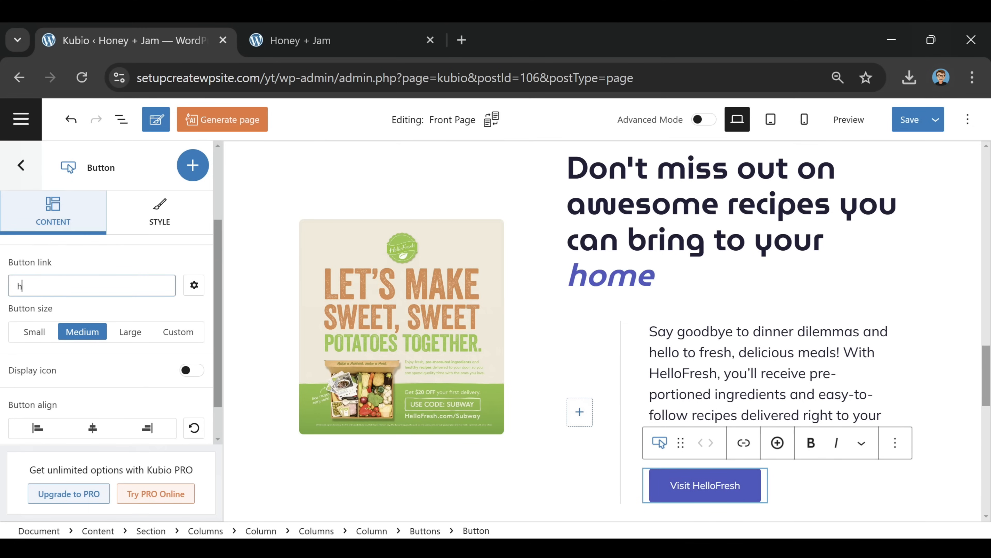
{"action": "type", "text": "tpps"}
{"action": "key", "text": "BackSpace"}
{"action": "key", "text": "BackSpace"}
{"action": "key", "text": "BackSpace"}
{"action": "type", "text": "tps://hellofresh.com"}
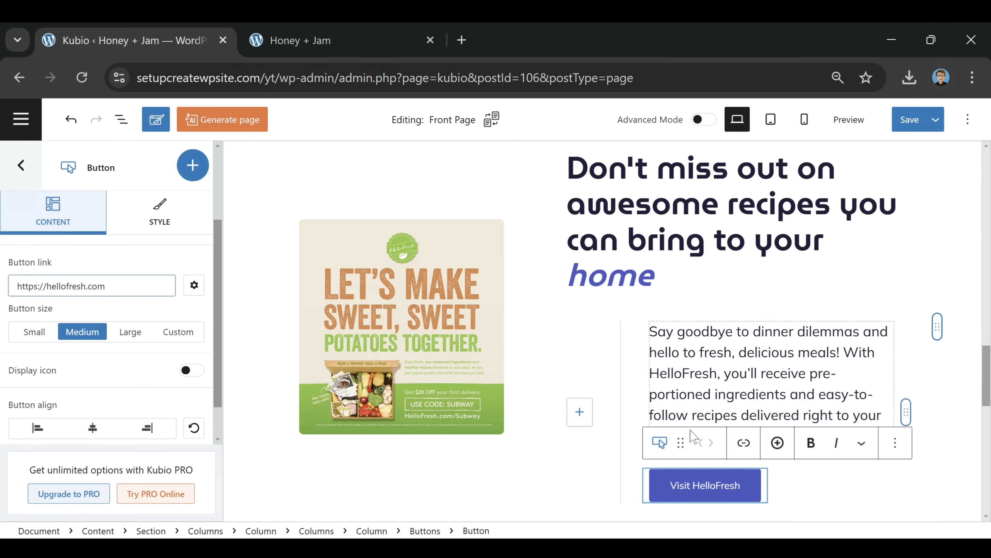
{"action": "left_click", "coordinate": [909, 119]}
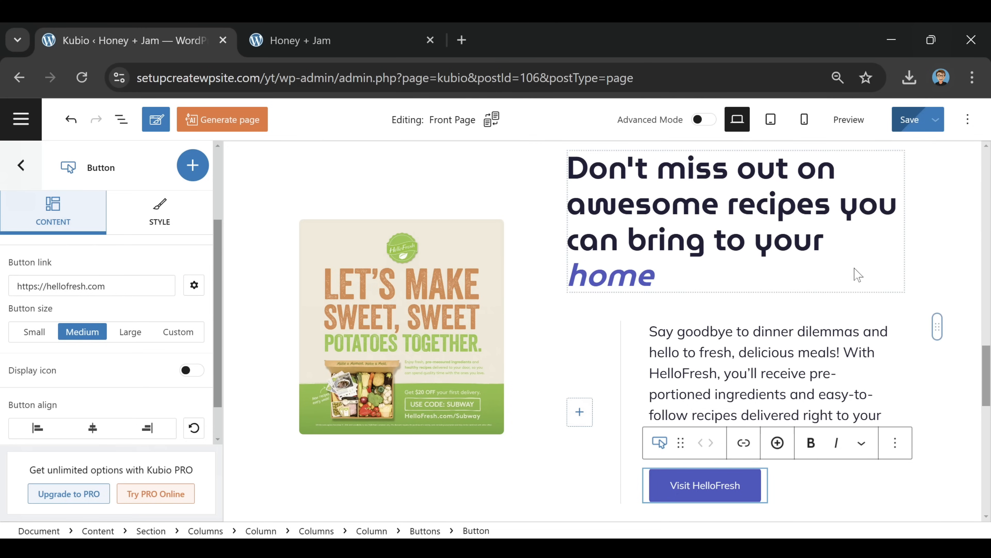
{"action": "left_click", "coordinate": [947, 249]}
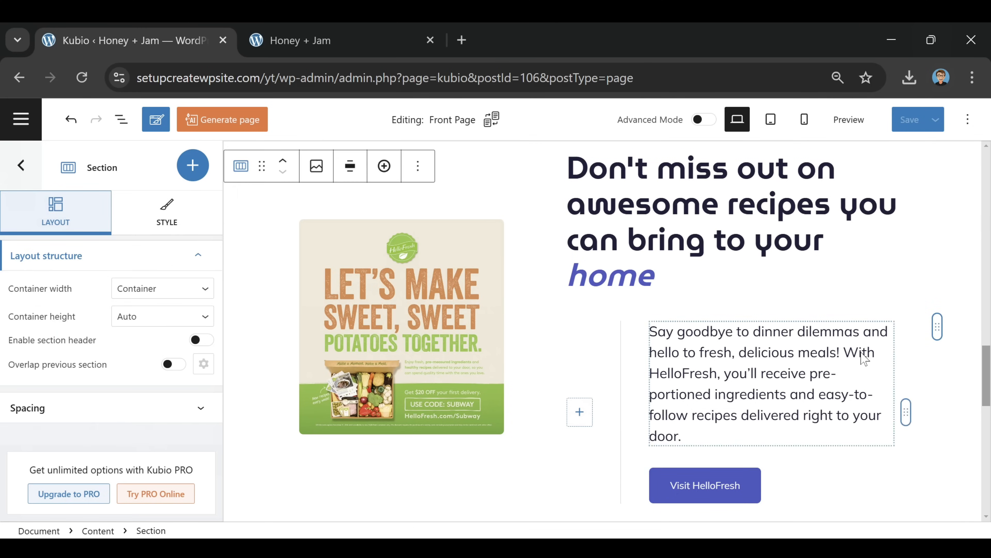
Move the HelloFresh section above the blog posts, just below the hero, and save
{"action": "scroll", "coordinate": [863, 354], "scroll_direction": "up", "scroll_amount": 5}
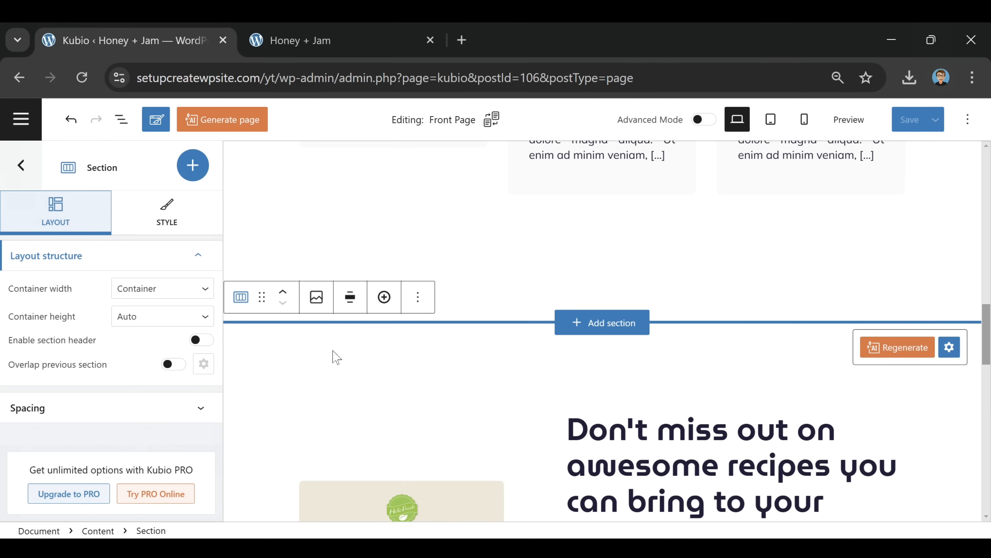
{"action": "scroll", "coordinate": [337, 357], "scroll_direction": "up", "scroll_amount": 5}
{"action": "mouse_move", "coordinate": [444, 312]}
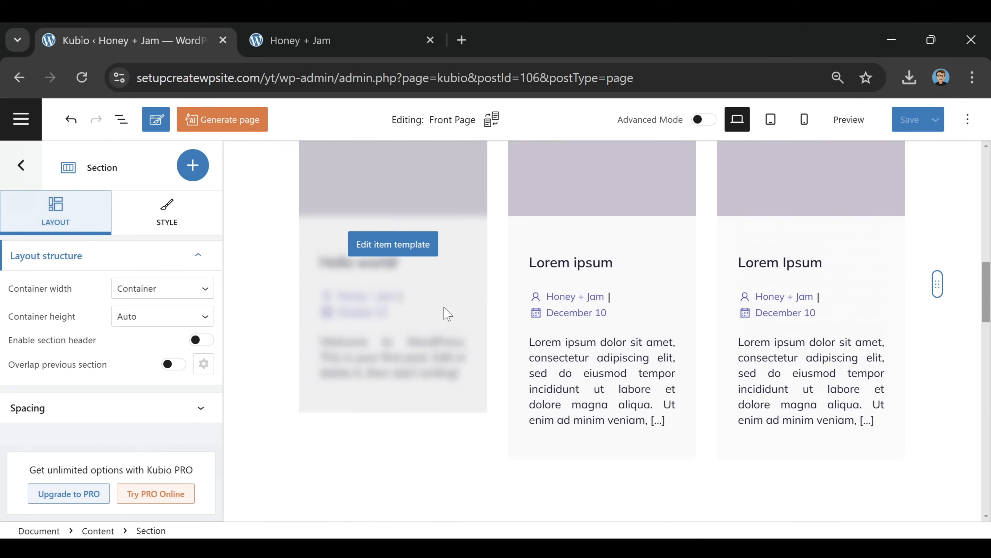
{"action": "scroll", "coordinate": [445, 312], "scroll_direction": "down", "scroll_amount": 5}
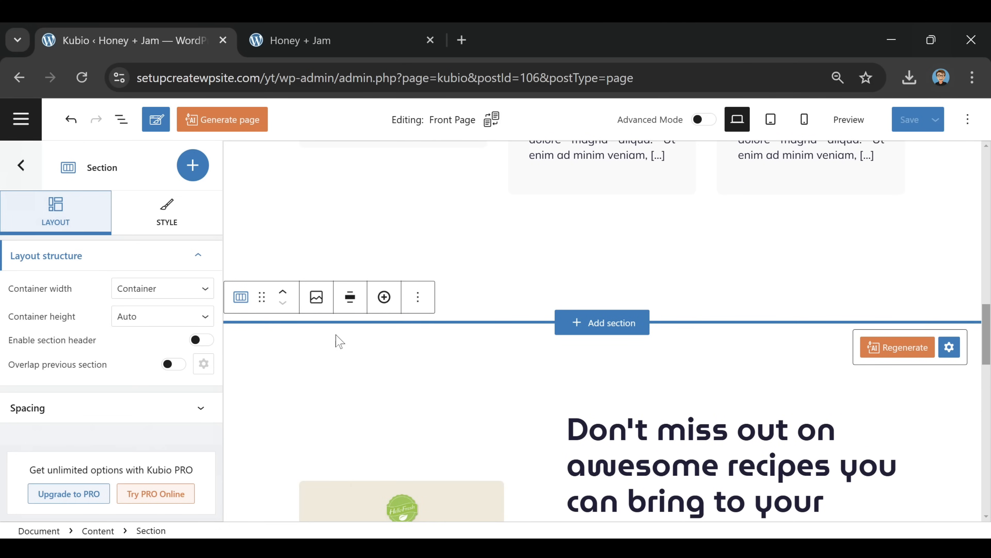
{"action": "left_click", "coordinate": [283, 295]}
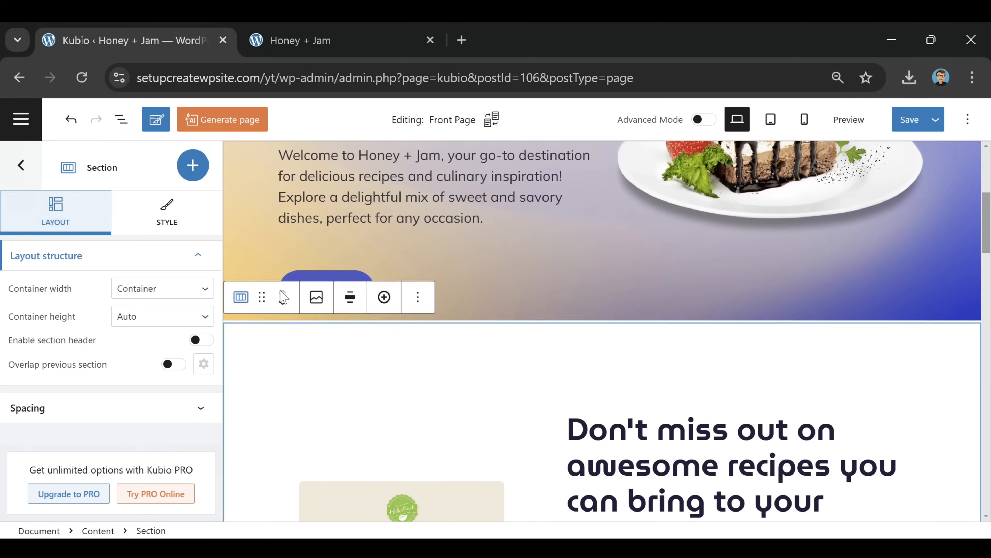
{"action": "scroll", "coordinate": [708, 270], "scroll_direction": "down", "scroll_amount": 2}
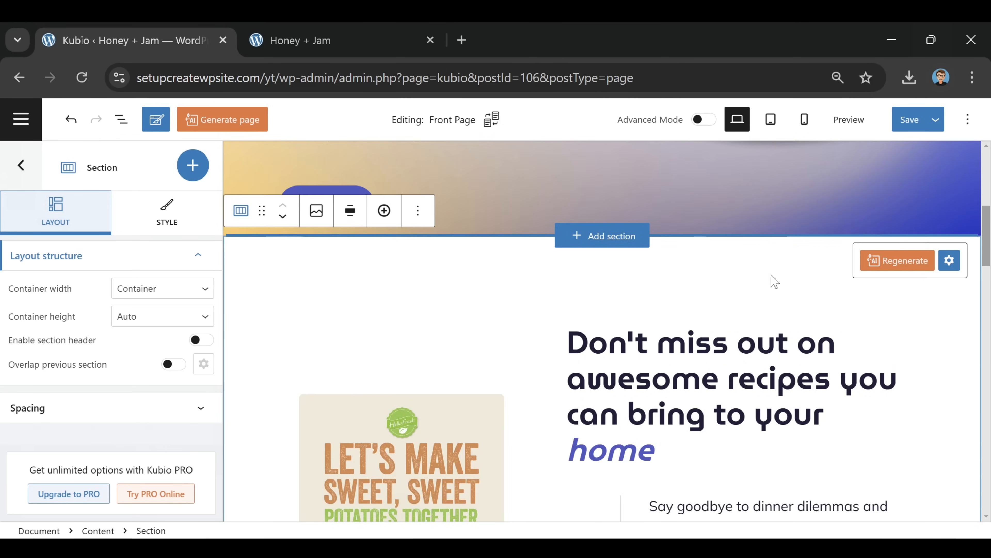
{"action": "scroll", "coordinate": [628, 297], "scroll_direction": "down", "scroll_amount": 6}
{"action": "scroll", "coordinate": [628, 297], "scroll_direction": "down", "scroll_amount": 5}
{"action": "scroll", "coordinate": [476, 272], "scroll_direction": "up", "scroll_amount": 12}
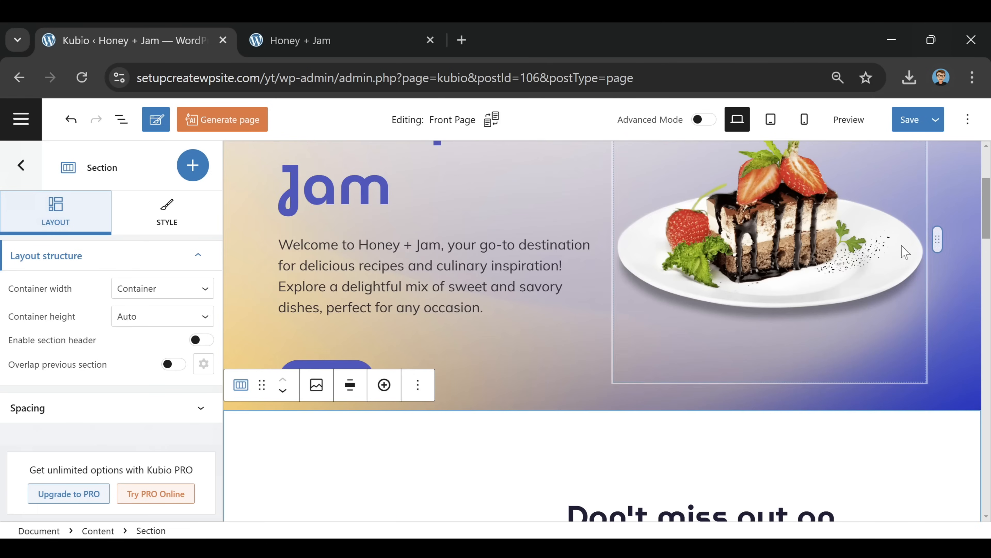
{"action": "left_click", "coordinate": [906, 120]}
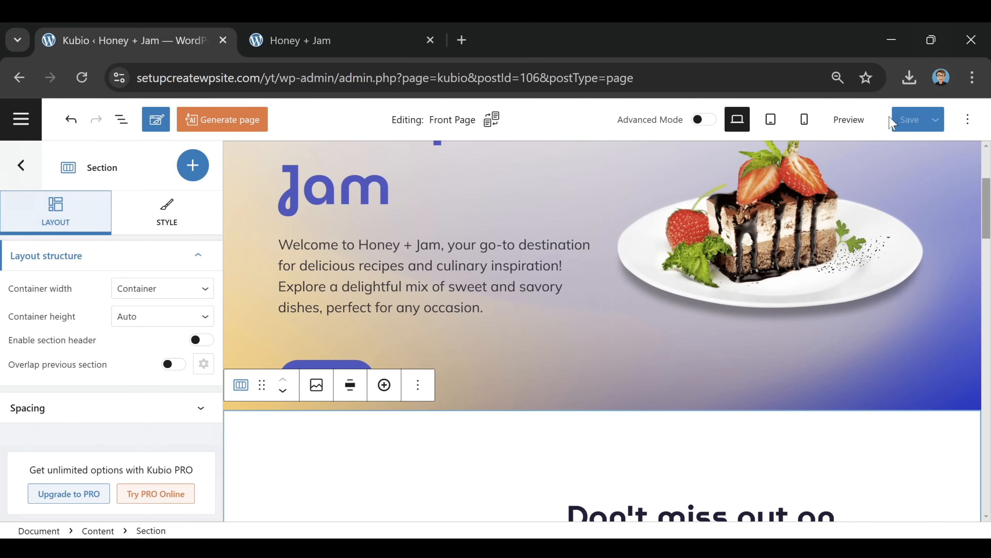
Reload the live Honey + Jam site to view the published HelloFresh section
{"action": "left_click", "coordinate": [339, 40]}
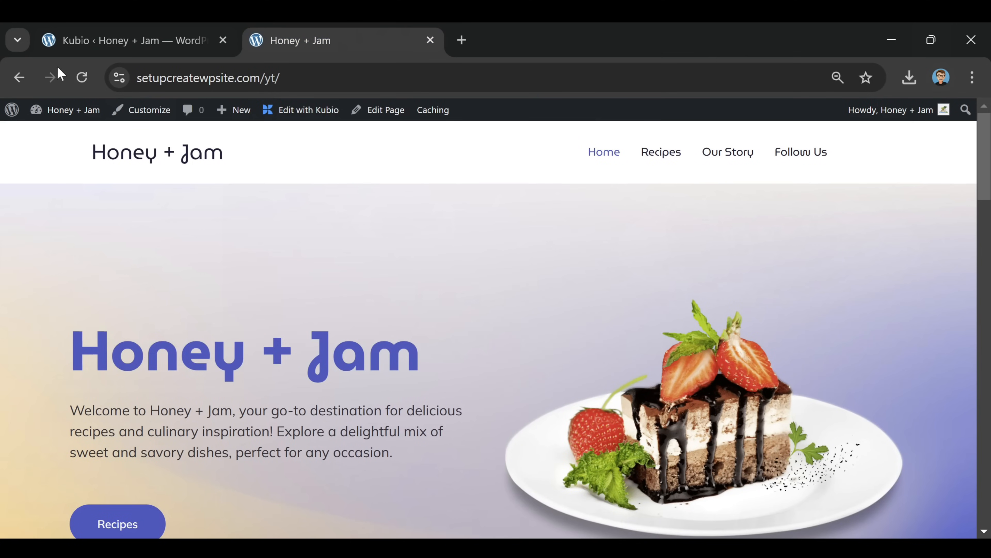
{"action": "left_click", "coordinate": [81, 76]}
{"action": "scroll", "coordinate": [568, 224], "scroll_direction": "down", "scroll_amount": 10}
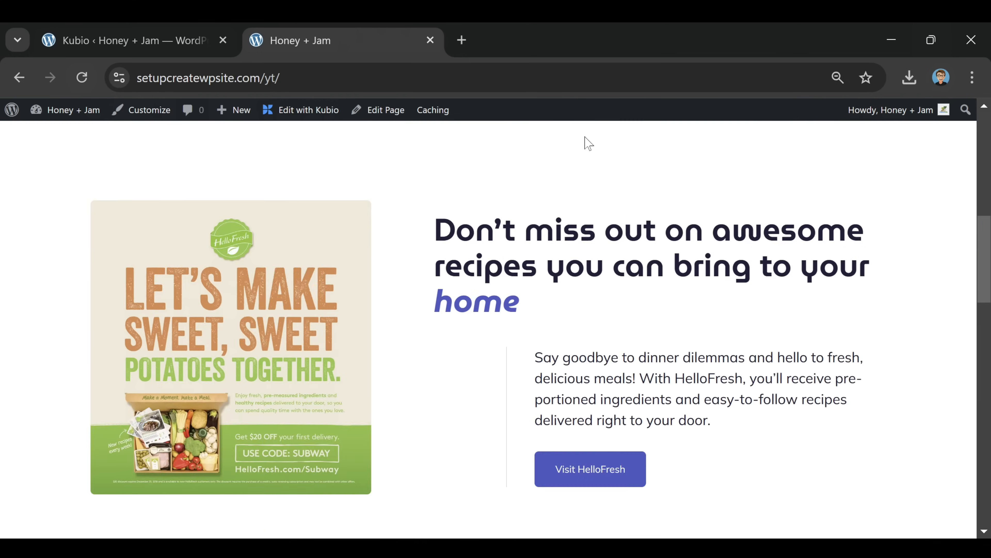
{"action": "scroll", "coordinate": [640, 203], "scroll_direction": "down", "scroll_amount": 2}
{"action": "scroll", "coordinate": [234, 300], "scroll_direction": "up", "scroll_amount": 2}
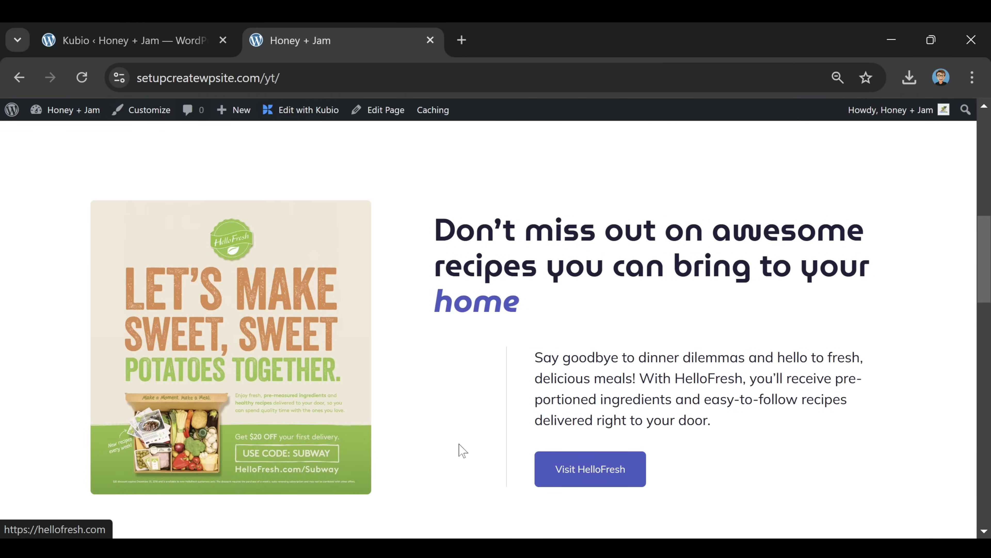
Test the HelloFresh image and button links, then return to the Kubio front page editor
{"action": "left_click", "coordinate": [210, 298]}
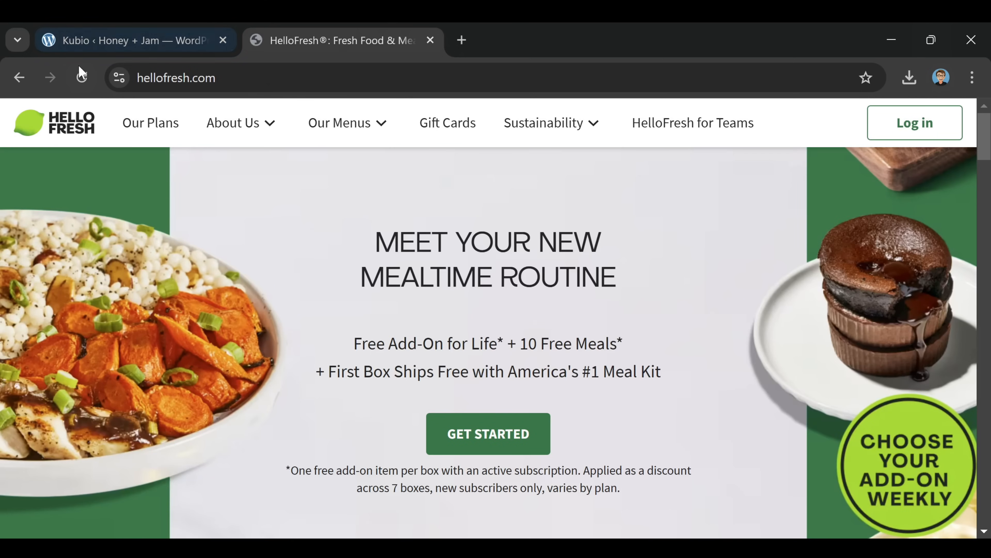
{"action": "left_click", "coordinate": [19, 77]}
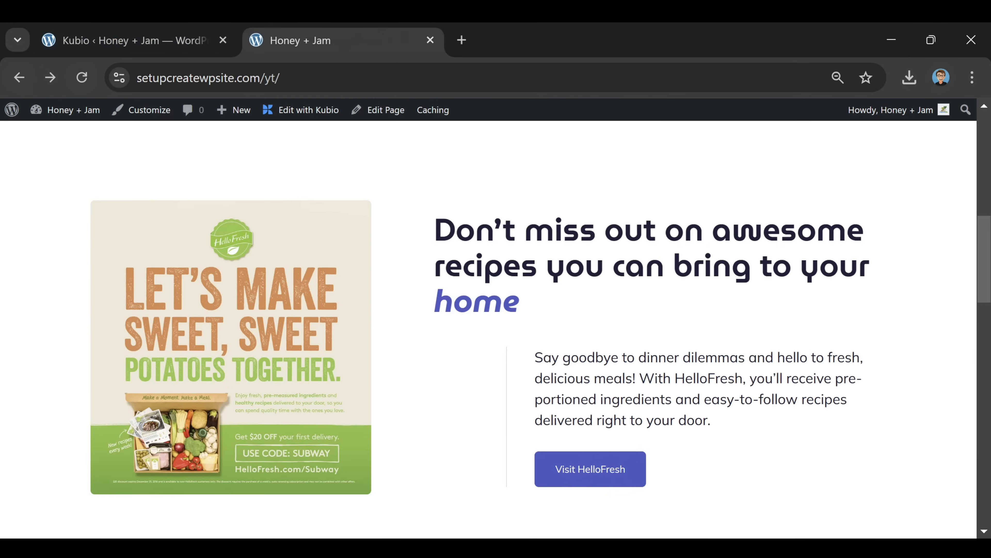
{"action": "left_click", "coordinate": [584, 472]}
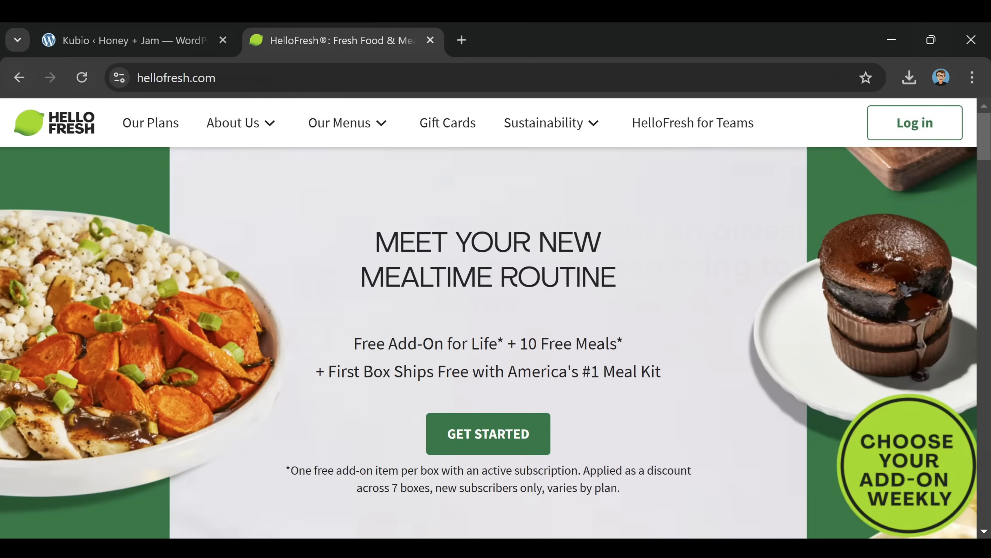
{"action": "left_click", "coordinate": [20, 80]}
{"action": "left_click", "coordinate": [155, 39]}
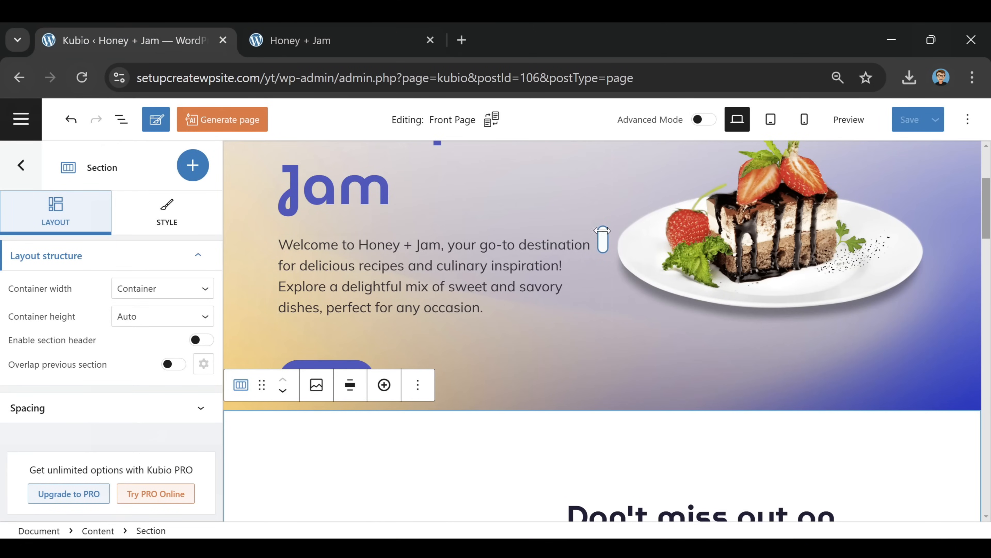
{"action": "left_click", "coordinate": [312, 31]}
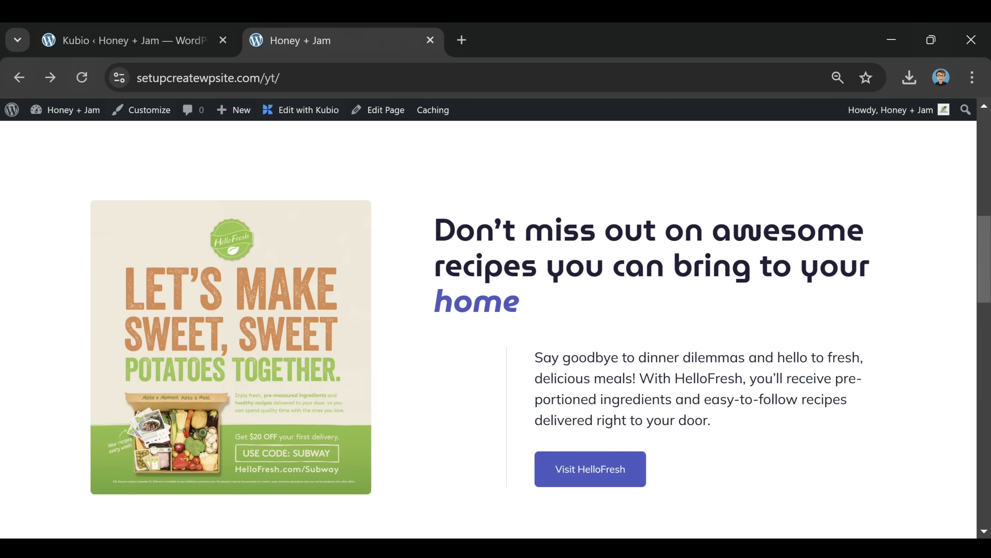
{"action": "left_click", "coordinate": [184, 38]}
Replace the Blog heading text with 'Latest Recipes'
{"action": "scroll", "coordinate": [530, 265], "scroll_direction": "down", "scroll_amount": 12}
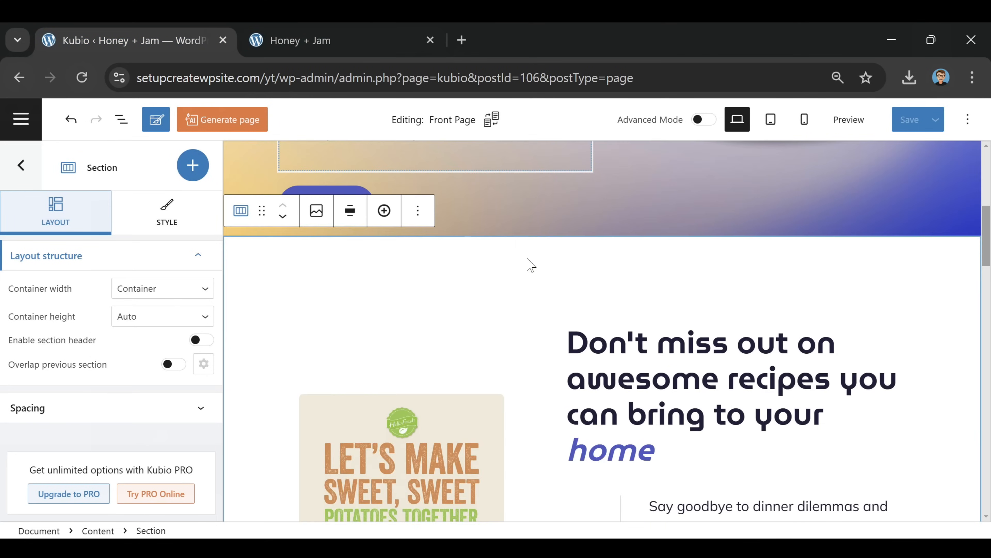
{"action": "scroll", "coordinate": [530, 265], "scroll_direction": "down", "scroll_amount": 4}
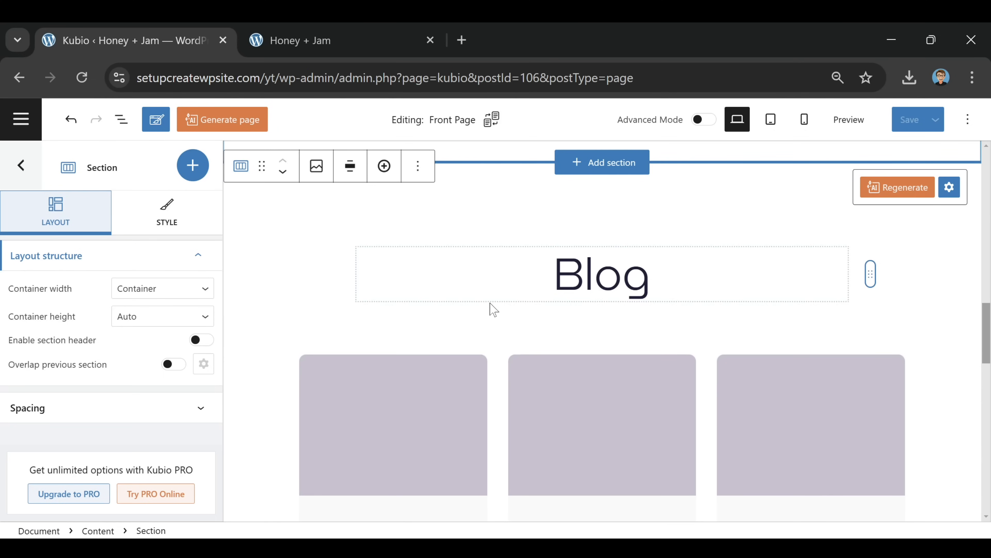
{"action": "scroll", "coordinate": [648, 306], "scroll_direction": "down", "scroll_amount": 2}
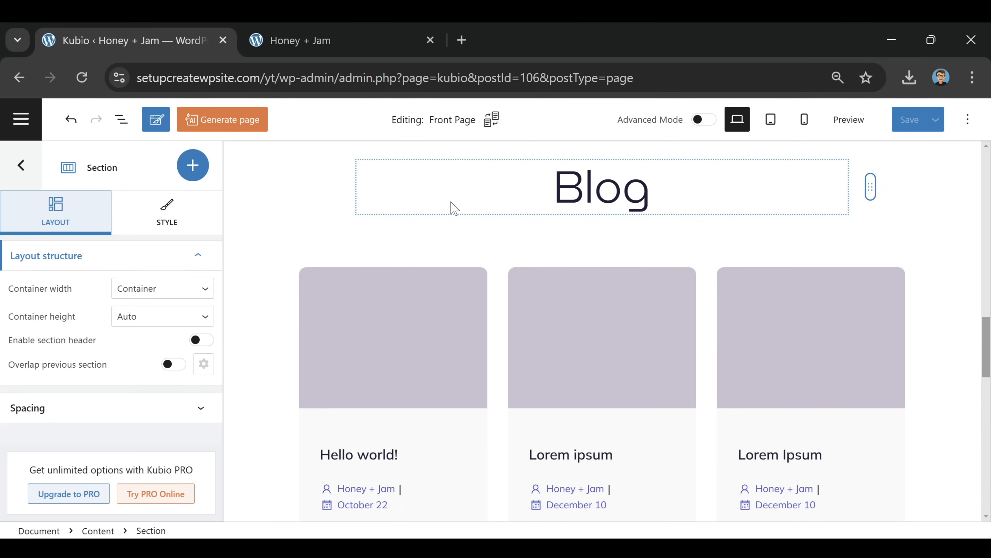
{"action": "left_click", "coordinate": [618, 203]}
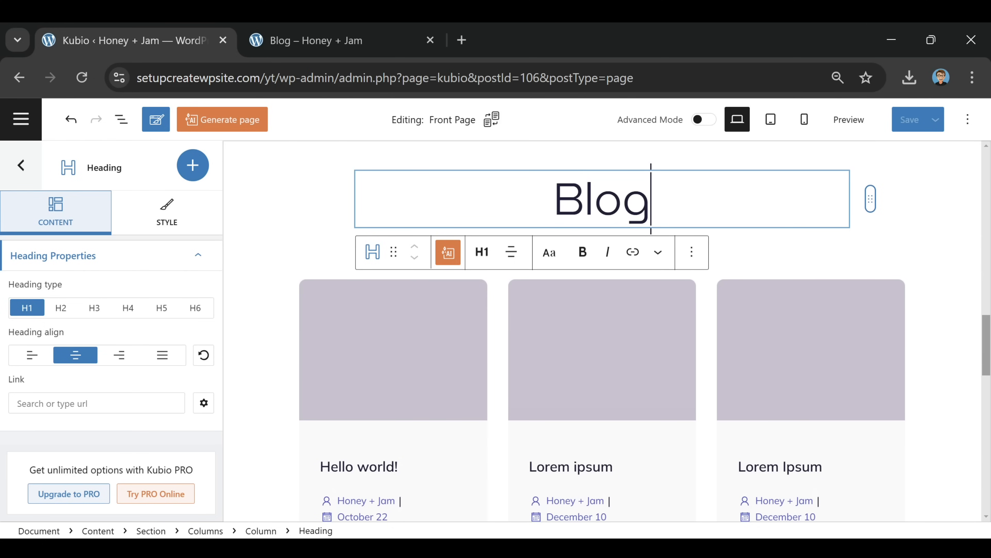
{"action": "key", "text": "BackSpace"}
{"action": "key", "text": "BackSpace"}
{"action": "key", "text": "BackSpace"}
{"action": "key", "text": "BackSpace"}
{"action": "type", "text": "L"}
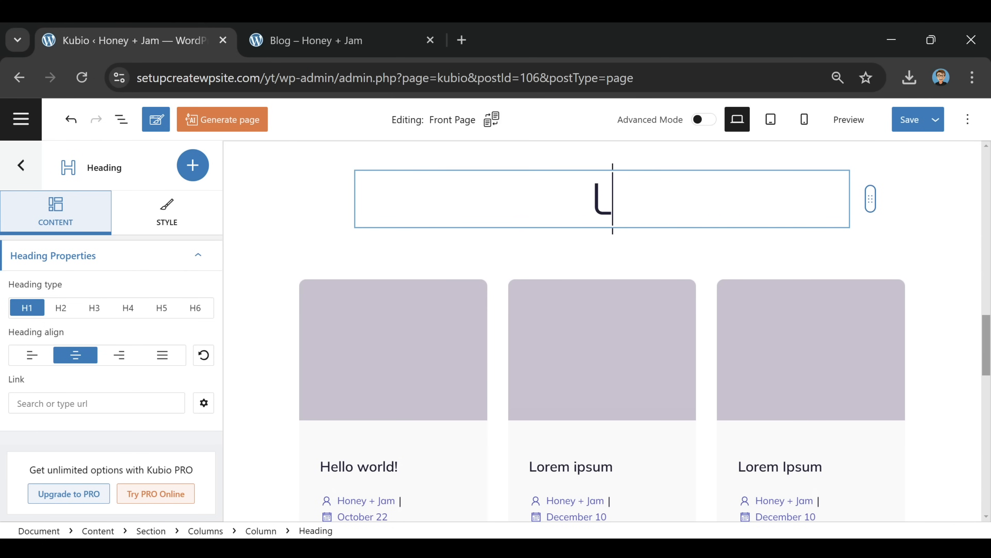
{"action": "type", "text": "atest "}
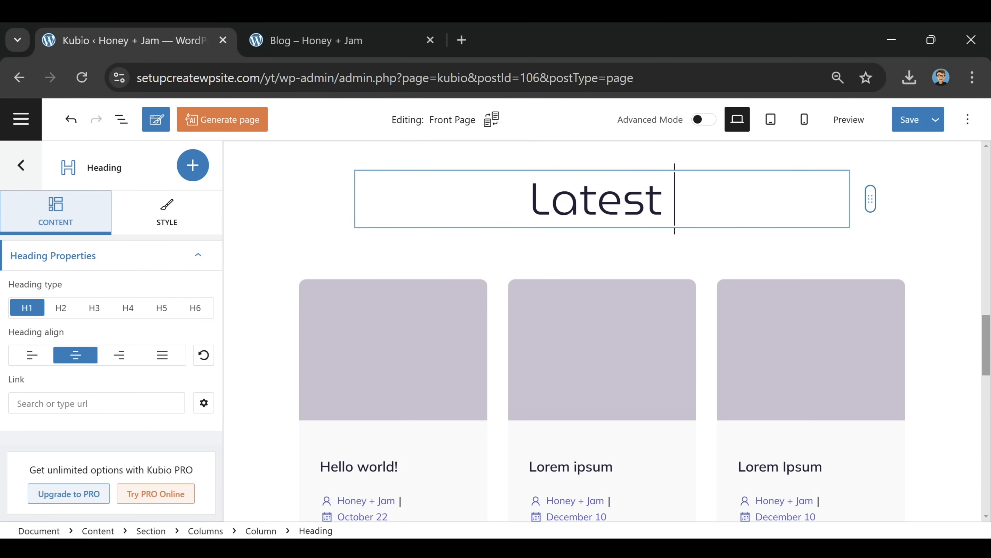
{"action": "type", "text": "Recipes"}
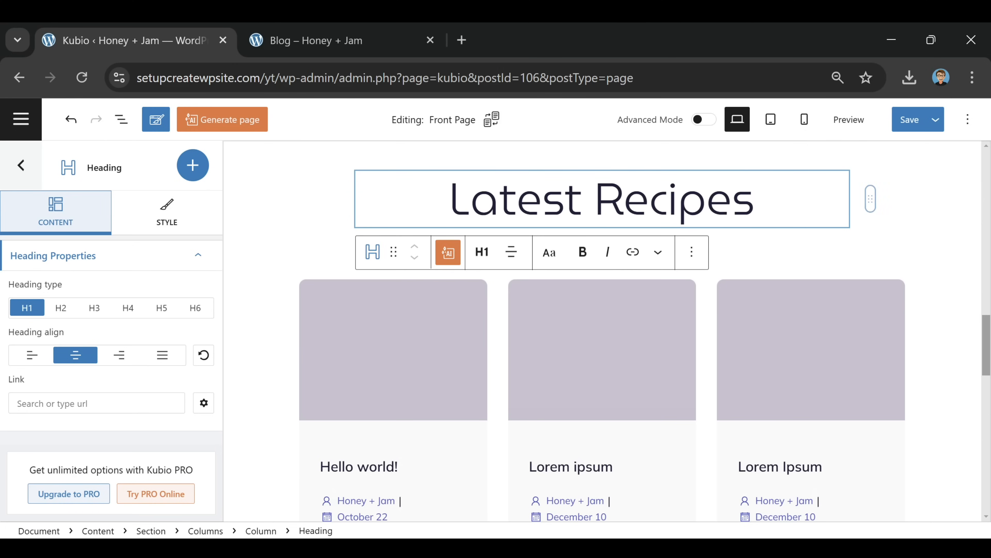
{"action": "left_click", "coordinate": [430, 331]}
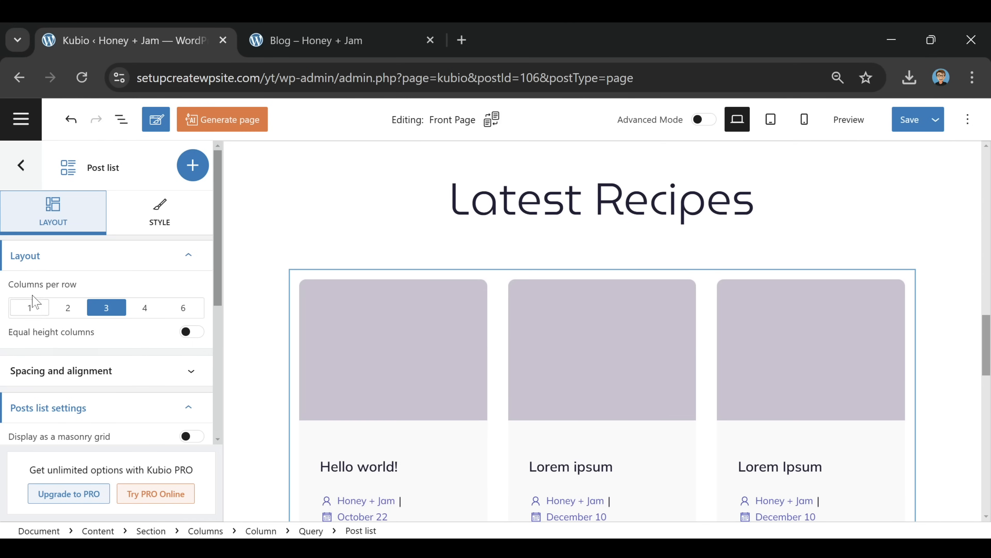
Show four posts per row and give the recent posts section a cream #F5F3EF background
{"action": "left_click", "coordinate": [144, 309]}
{"action": "scroll", "coordinate": [148, 313], "scroll_direction": "down", "scroll_amount": 4}
{"action": "scroll", "coordinate": [262, 223], "scroll_direction": "down", "scroll_amount": 2}
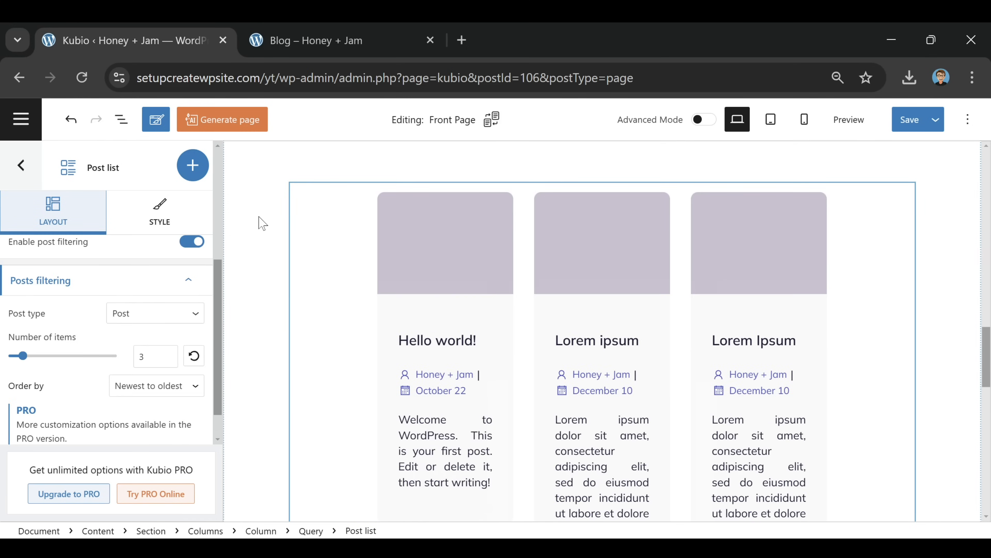
{"action": "left_click", "coordinate": [254, 187]}
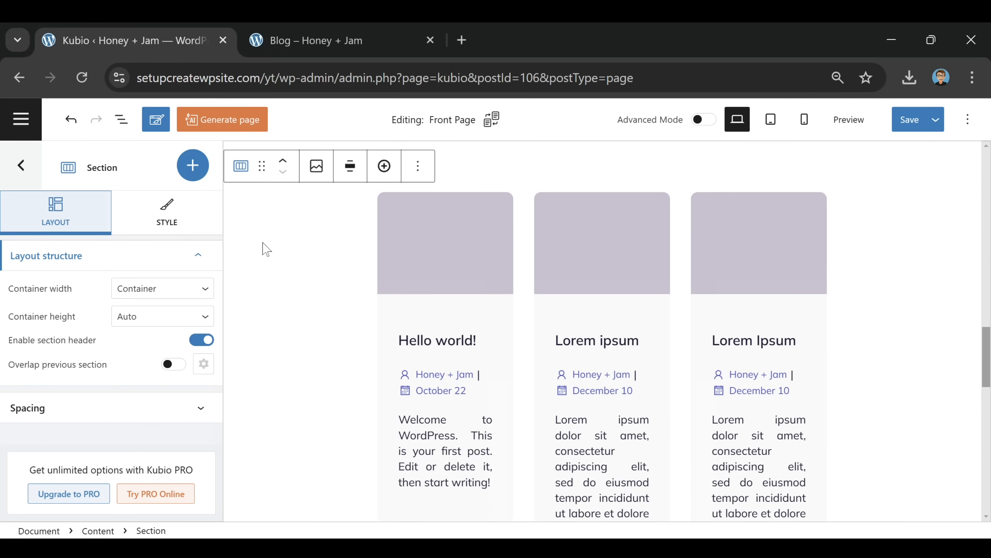
{"action": "left_click", "coordinate": [160, 217]}
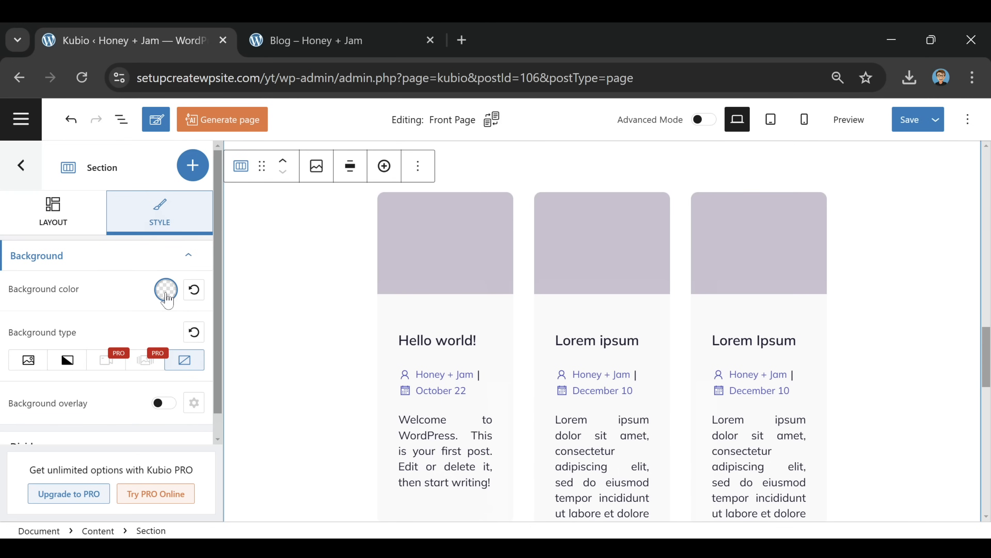
{"action": "left_click", "coordinate": [166, 290]}
{"action": "left_click", "coordinate": [201, 339]}
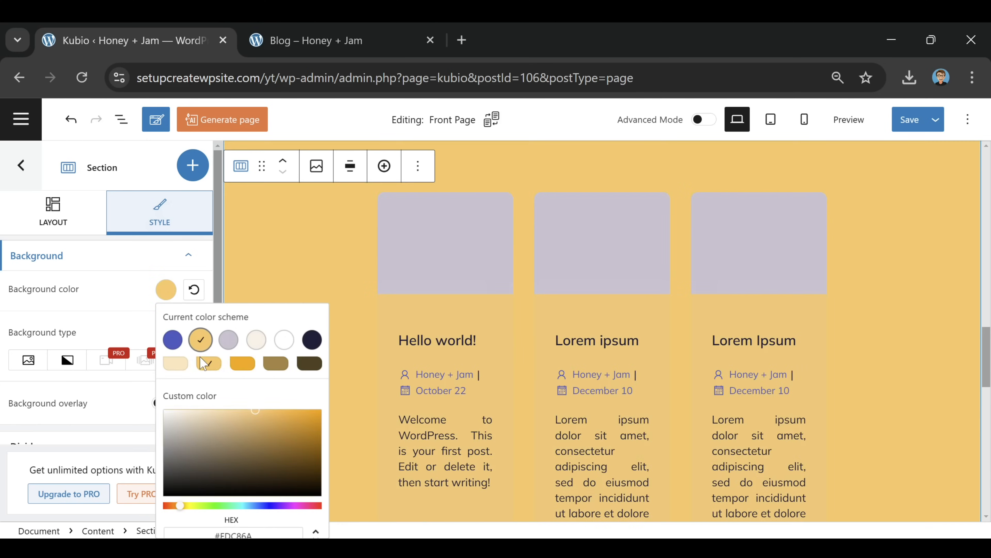
{"action": "left_click", "coordinate": [228, 343]}
{"action": "left_click", "coordinate": [256, 341]}
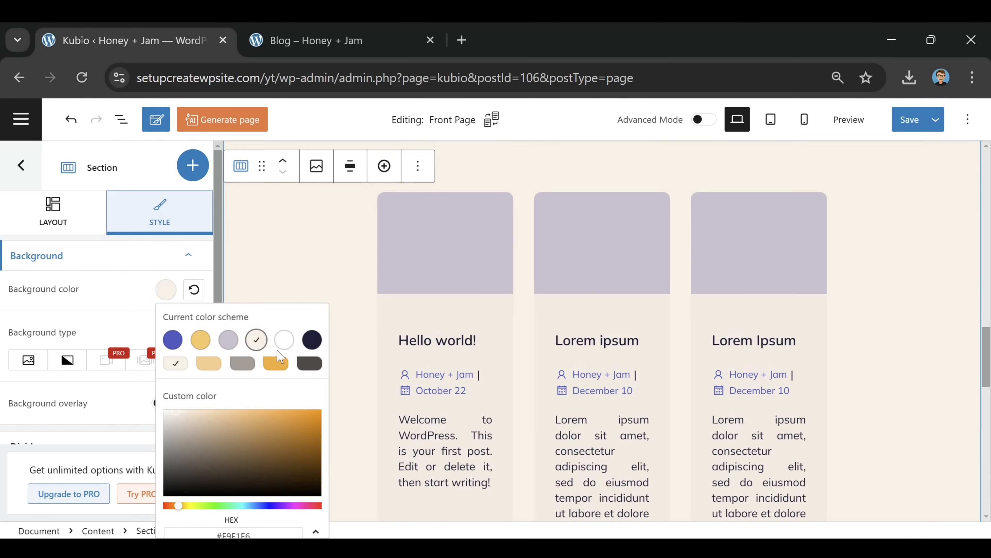
{"action": "left_click", "coordinate": [289, 342]}
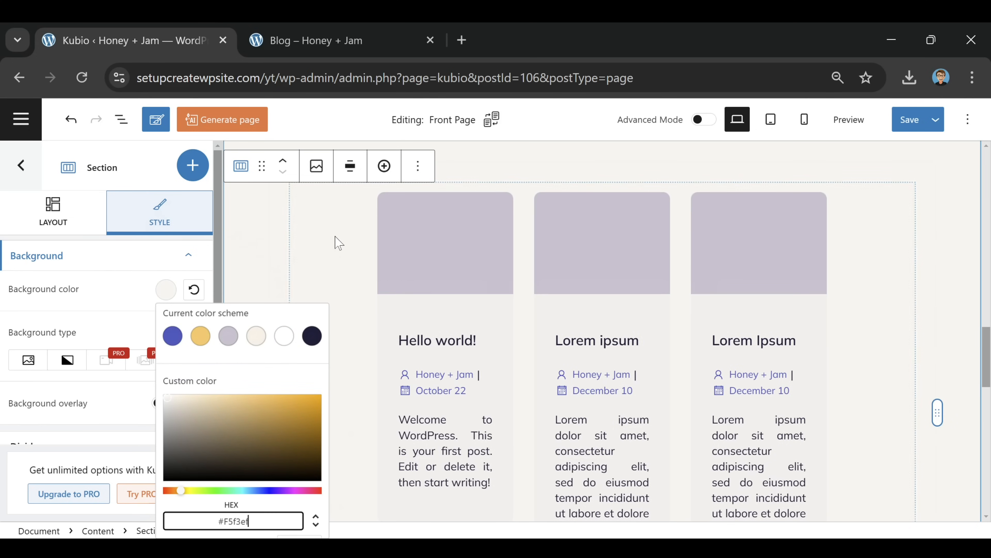
{"action": "left_click", "coordinate": [334, 237]}
{"action": "scroll", "coordinate": [299, 287], "scroll_direction": "up", "scroll_amount": 2}
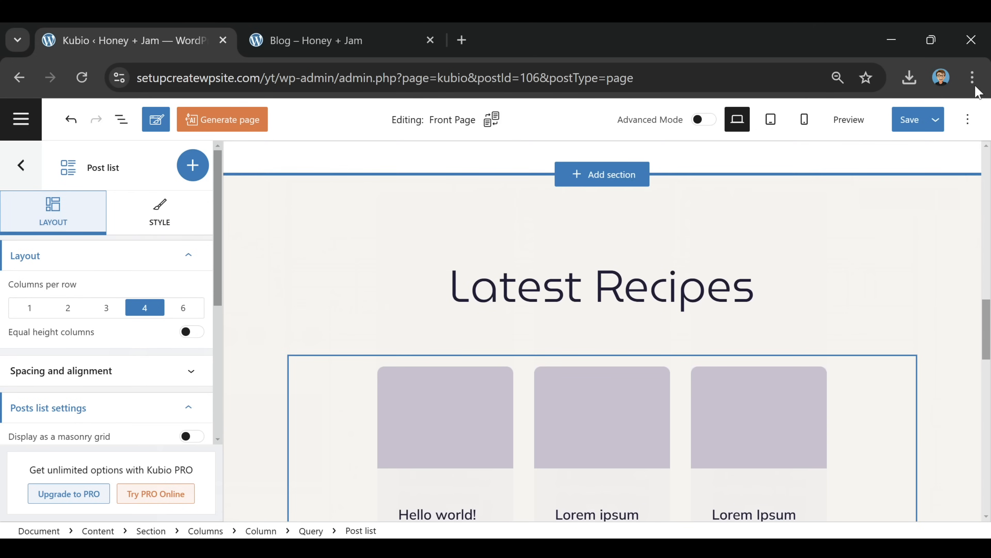
Set the Latest Recipes section spacing to 31 top and 0 bottom, then save
{"action": "left_click", "coordinate": [909, 119]}
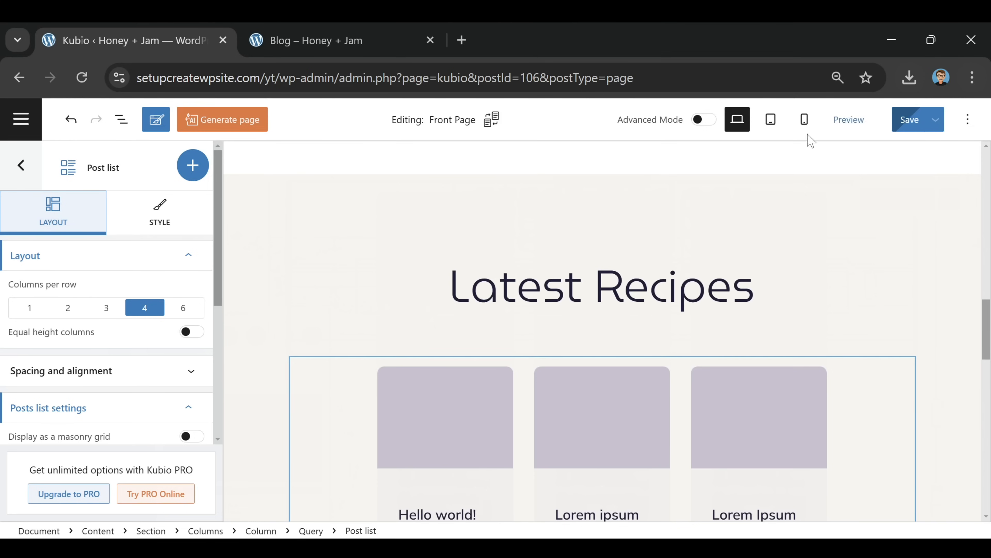
{"action": "left_click", "coordinate": [261, 225]}
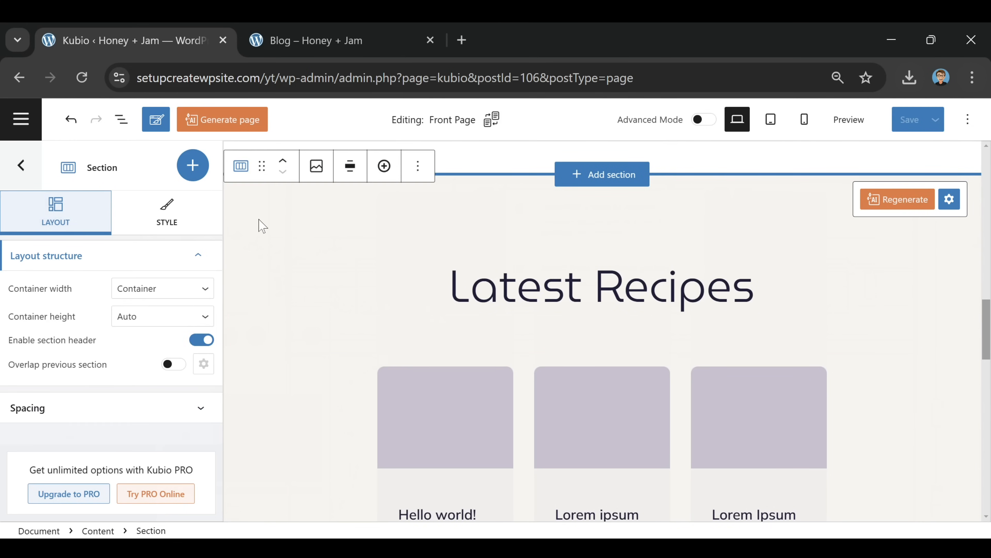
{"action": "left_click", "coordinate": [115, 410]}
{"action": "scroll", "coordinate": [114, 413], "scroll_direction": "down", "scroll_amount": 2}
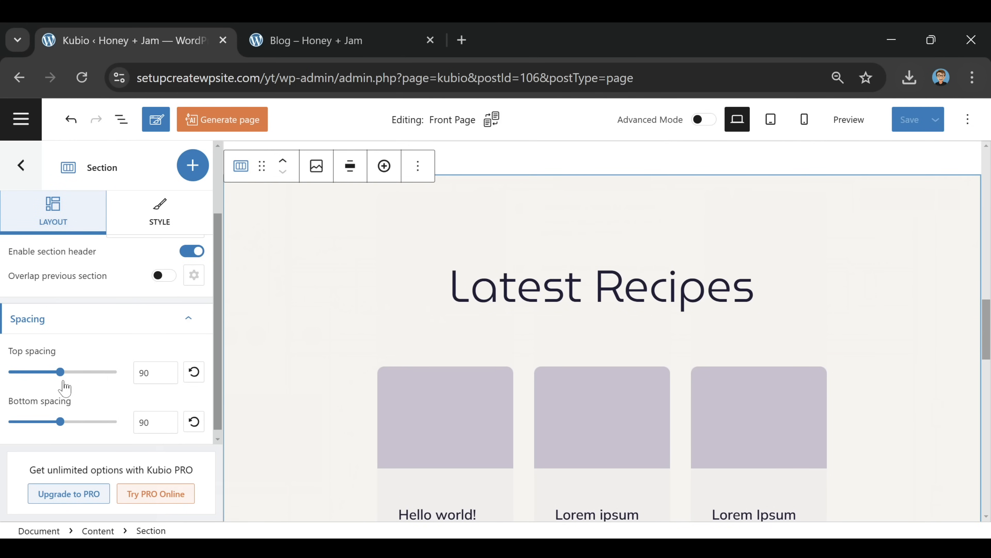
{"action": "left_click_drag", "start_coordinate": [60, 372], "coordinate": [27, 391]}
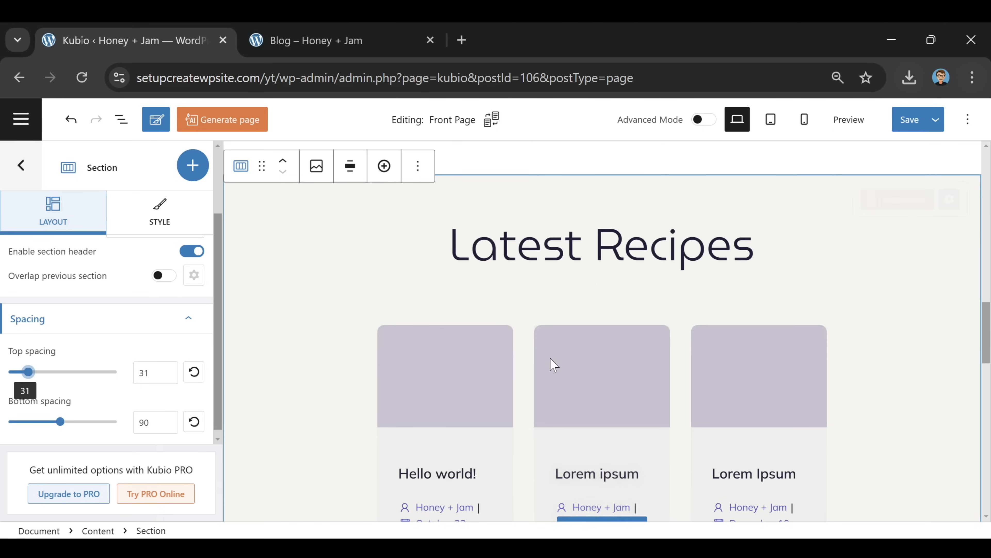
{"action": "scroll", "coordinate": [325, 294], "scroll_direction": "down", "scroll_amount": 10}
{"action": "scroll", "coordinate": [319, 311], "scroll_direction": "down", "scroll_amount": 4}
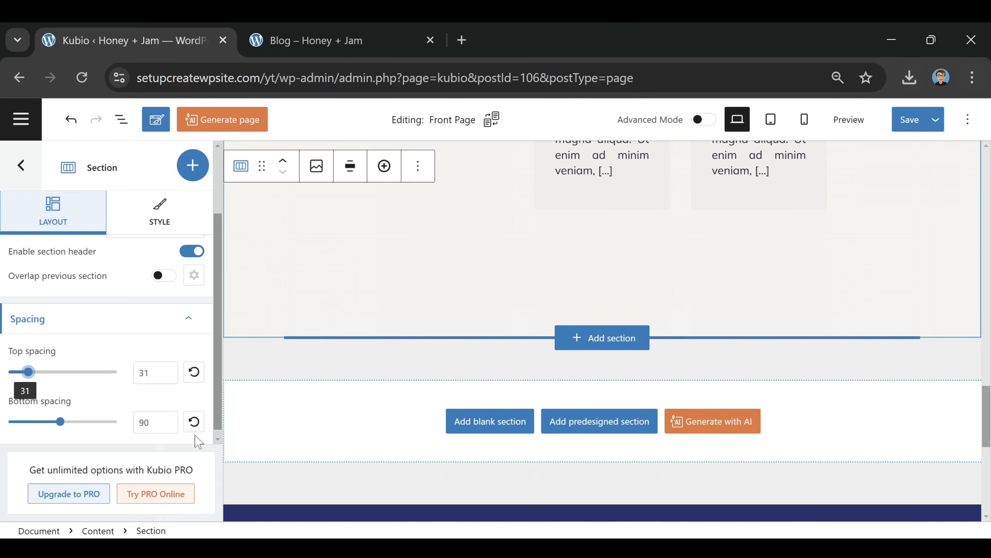
{"action": "left_click_drag", "start_coordinate": [60, 423], "coordinate": [11, 434]}
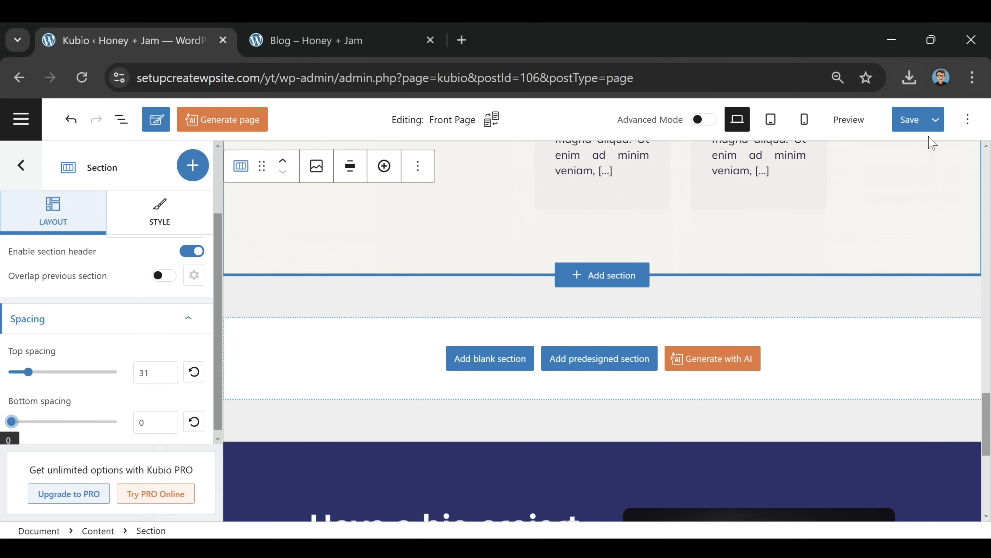
{"action": "left_click", "coordinate": [912, 123]}
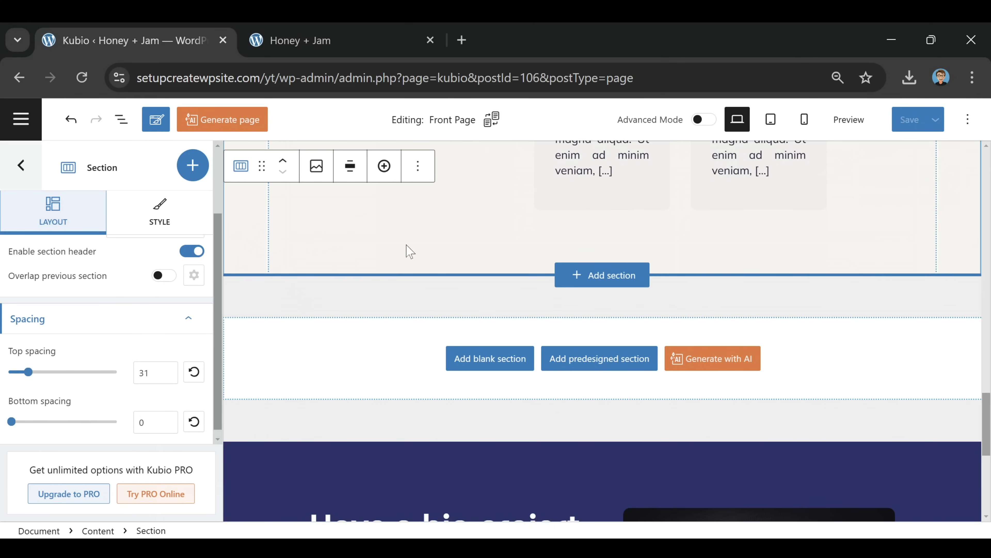
Add a single-column blank section and insert a Social Icons block into it
{"action": "scroll", "coordinate": [394, 258], "scroll_direction": "down", "scroll_amount": 2}
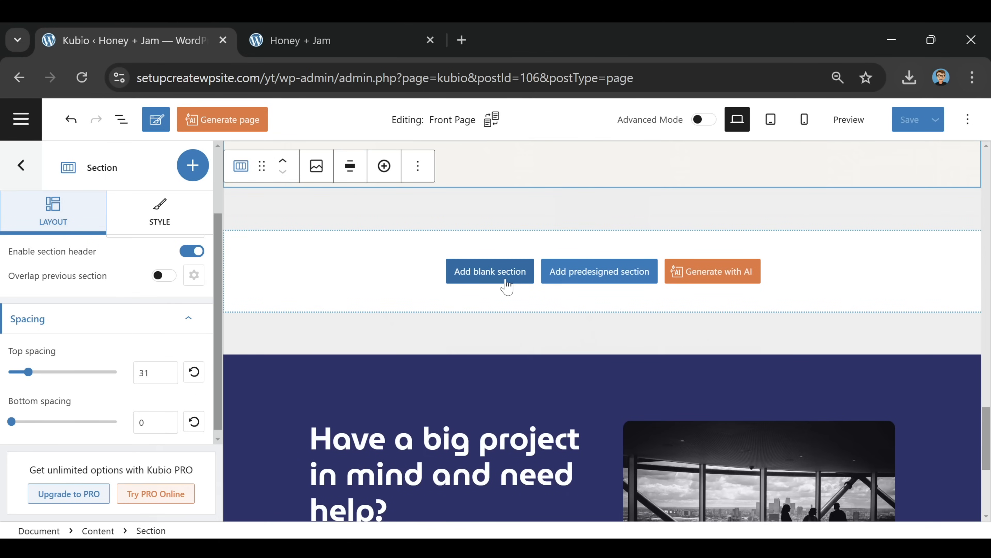
{"action": "left_click", "coordinate": [491, 279]}
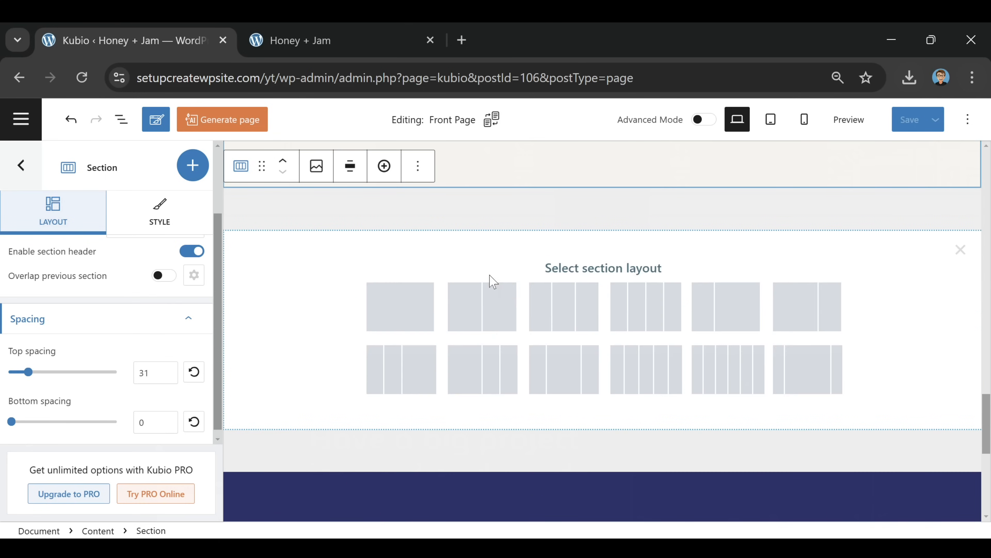
{"action": "left_click", "coordinate": [401, 306]}
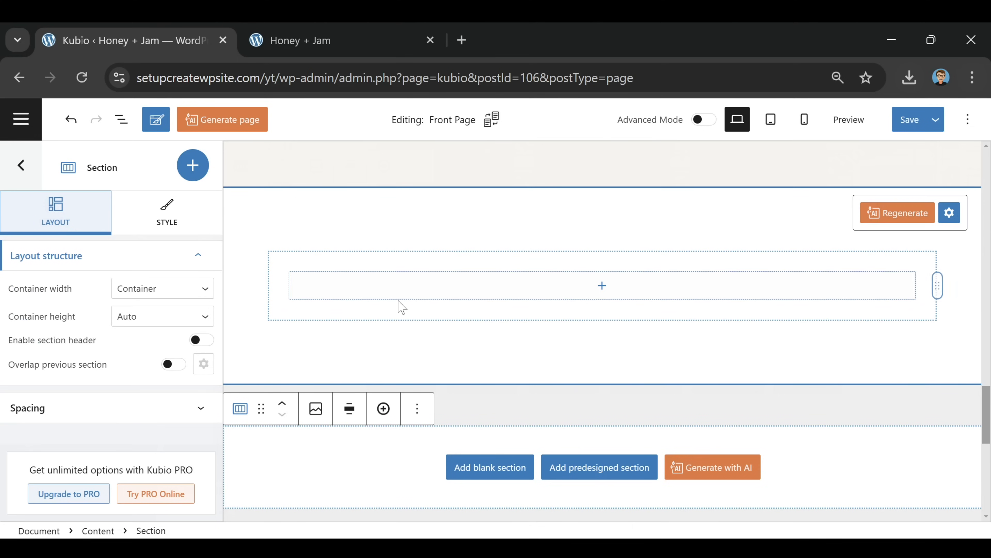
{"action": "left_click", "coordinate": [601, 287]}
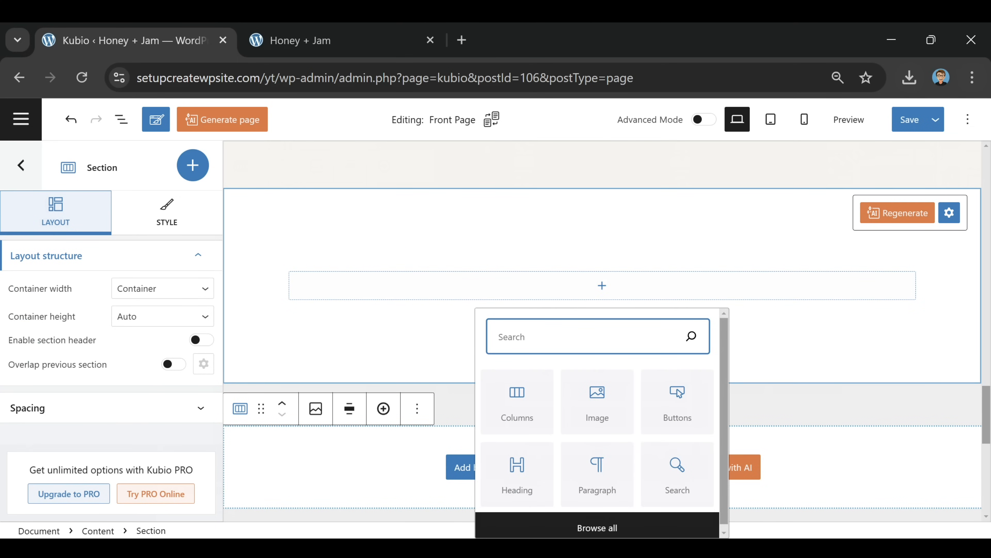
{"action": "type", "text": "social"}
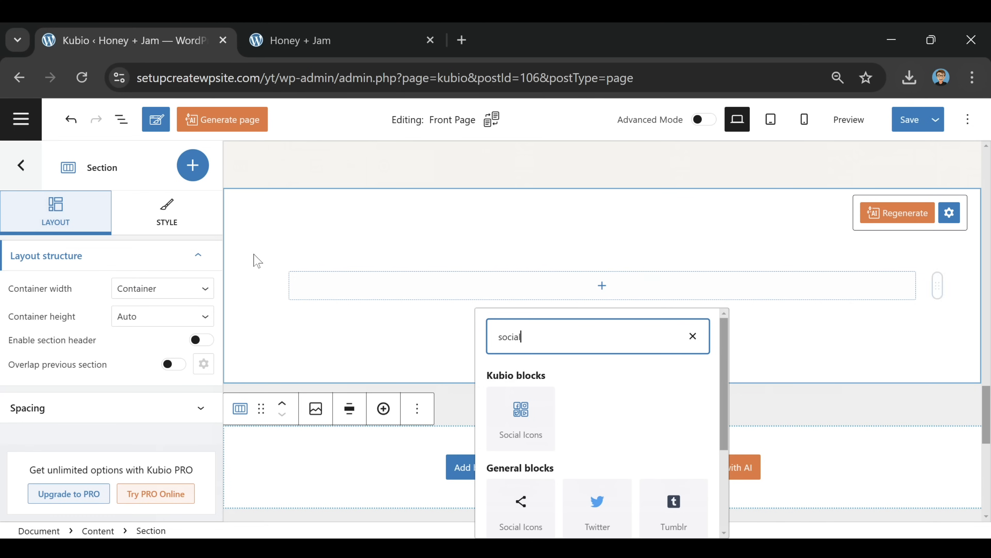
{"action": "left_click", "coordinate": [530, 432]}
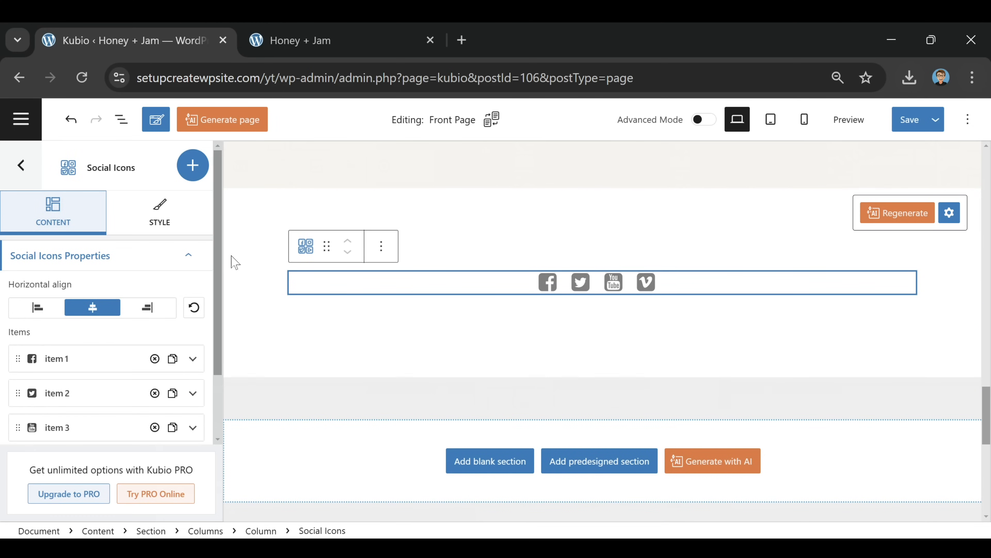
Set the social icons' style type to Official brand colours
{"action": "left_click", "coordinate": [153, 222]}
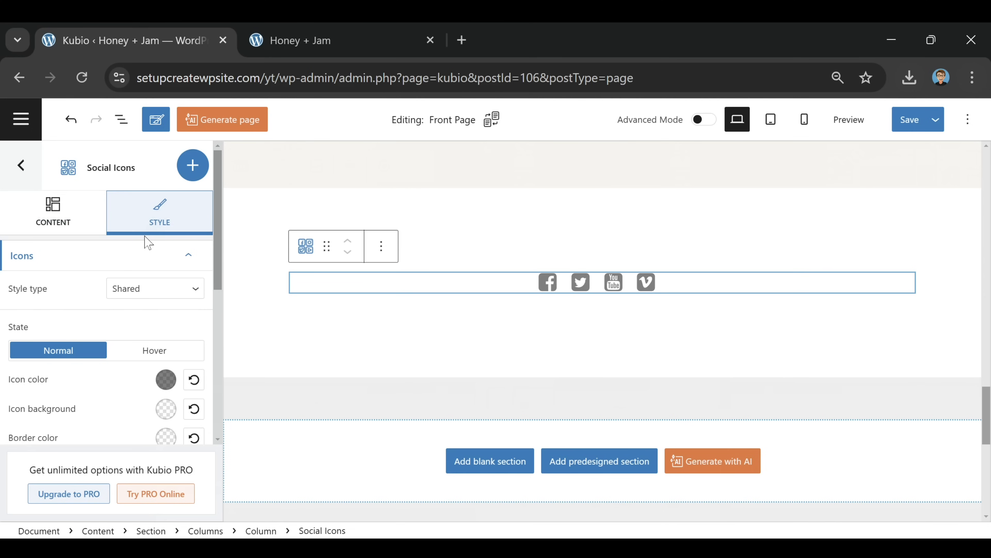
{"action": "left_click", "coordinate": [163, 291]}
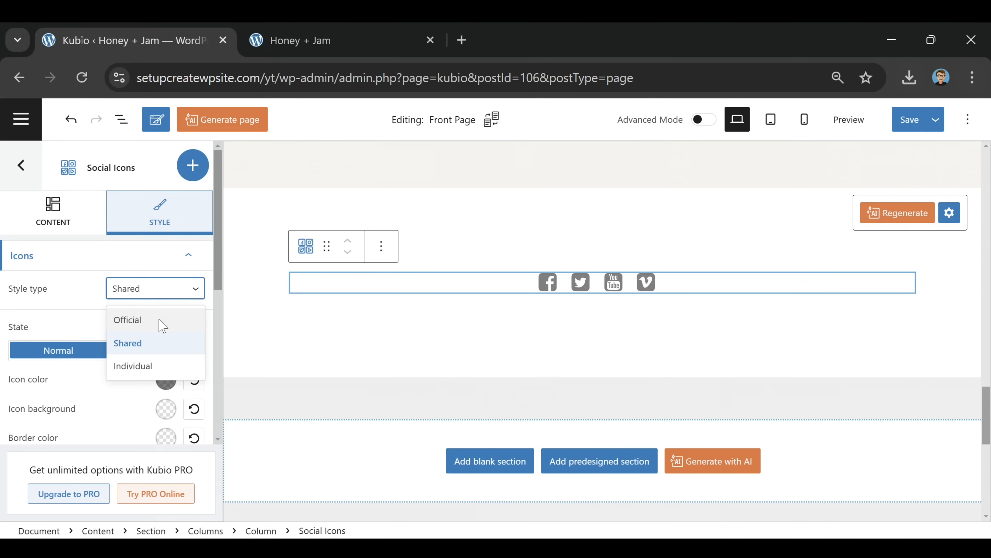
{"action": "left_click", "coordinate": [162, 325]}
{"action": "left_click", "coordinate": [152, 299]}
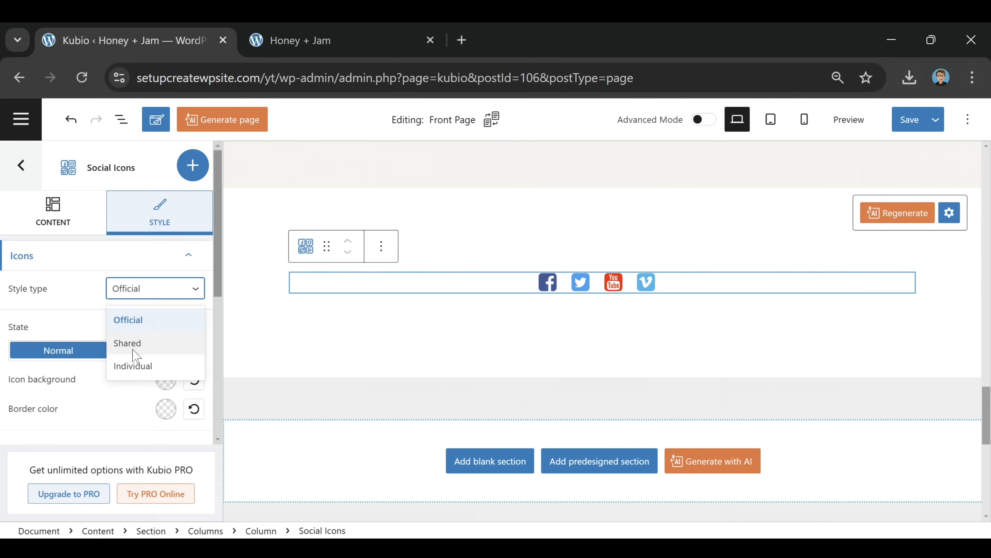
{"action": "left_click", "coordinate": [130, 343]}
{"action": "left_click", "coordinate": [150, 289]}
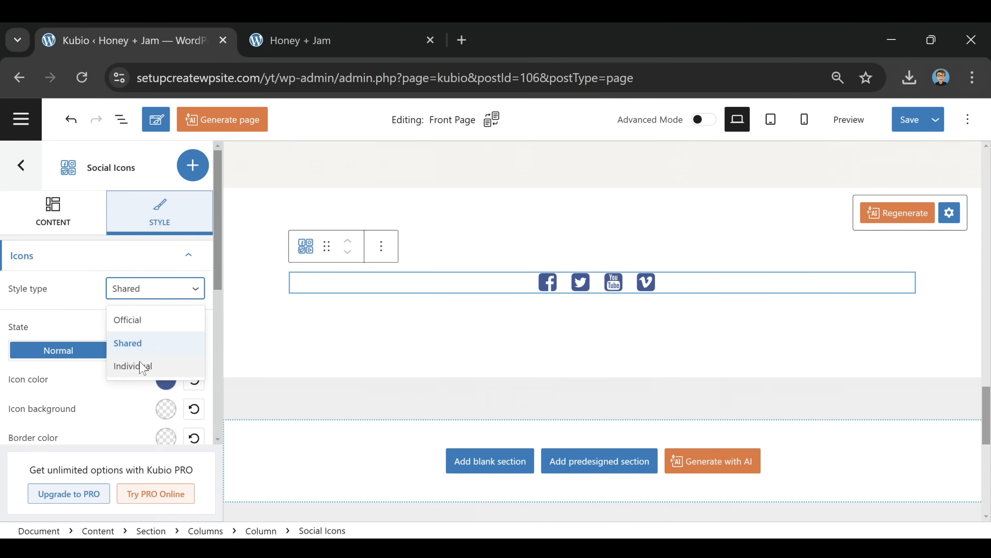
{"action": "left_click", "coordinate": [141, 366]}
{"action": "left_click", "coordinate": [150, 291]}
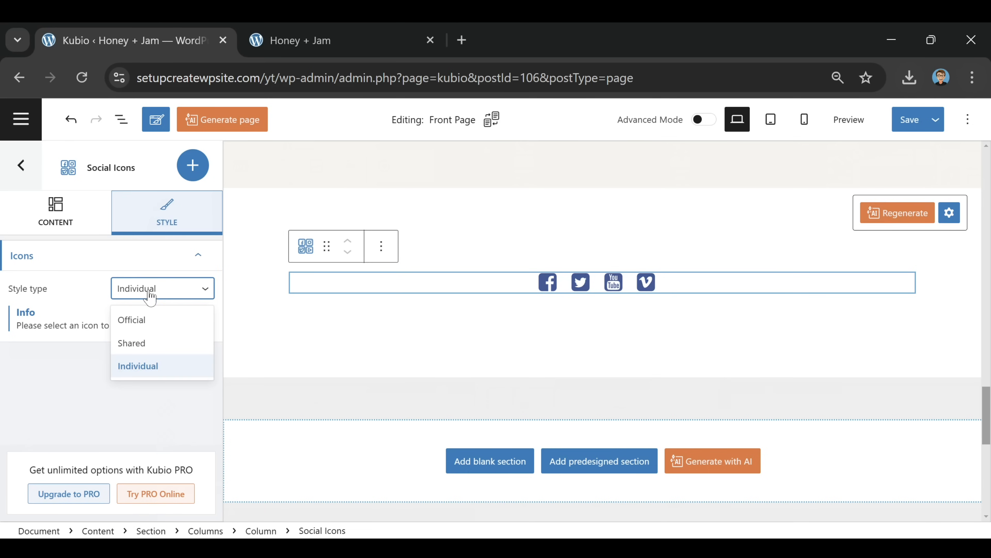
{"action": "left_click", "coordinate": [154, 326]}
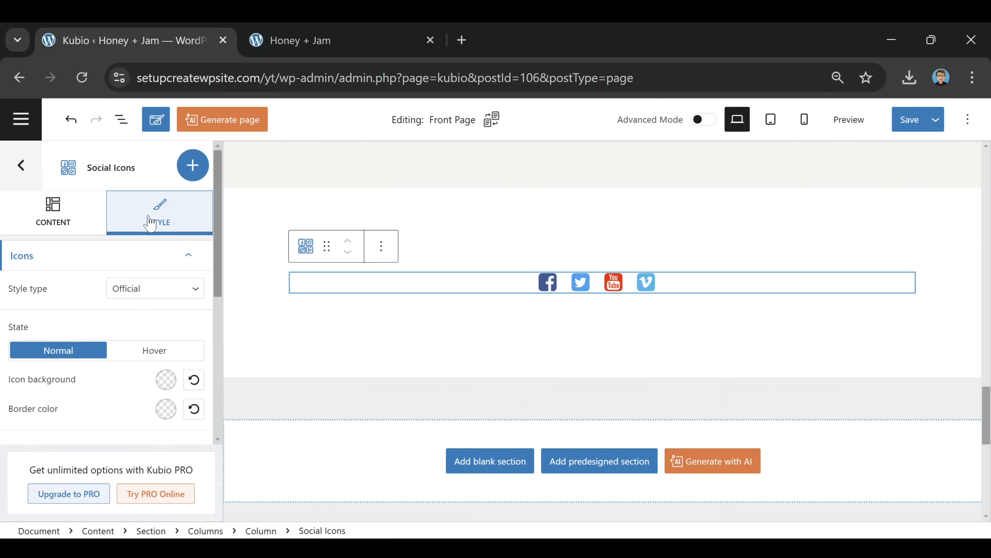
Enlarge the social icons to icon size 68
{"action": "scroll", "coordinate": [121, 317], "scroll_direction": "down", "scroll_amount": 5}
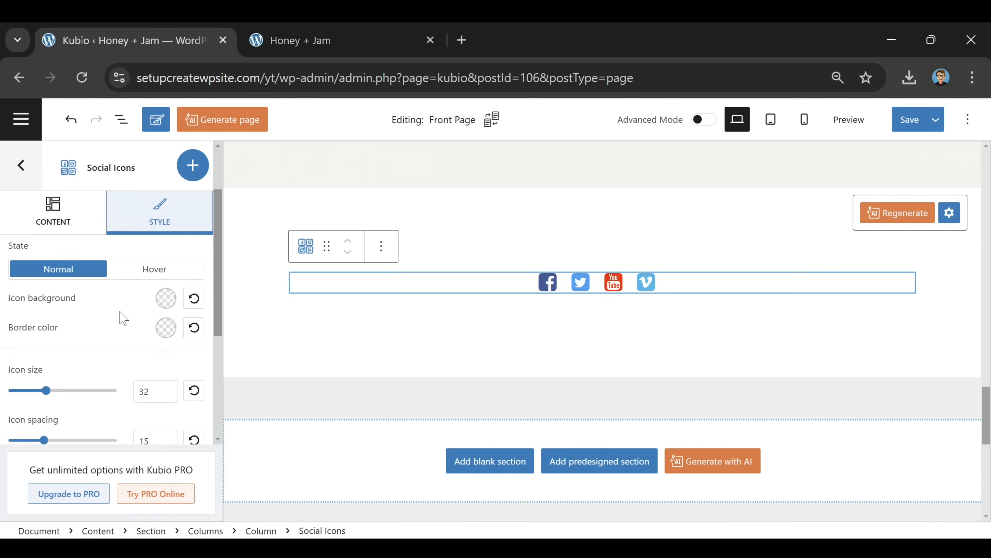
{"action": "left_click_drag", "start_coordinate": [47, 305], "coordinate": [70, 317]}
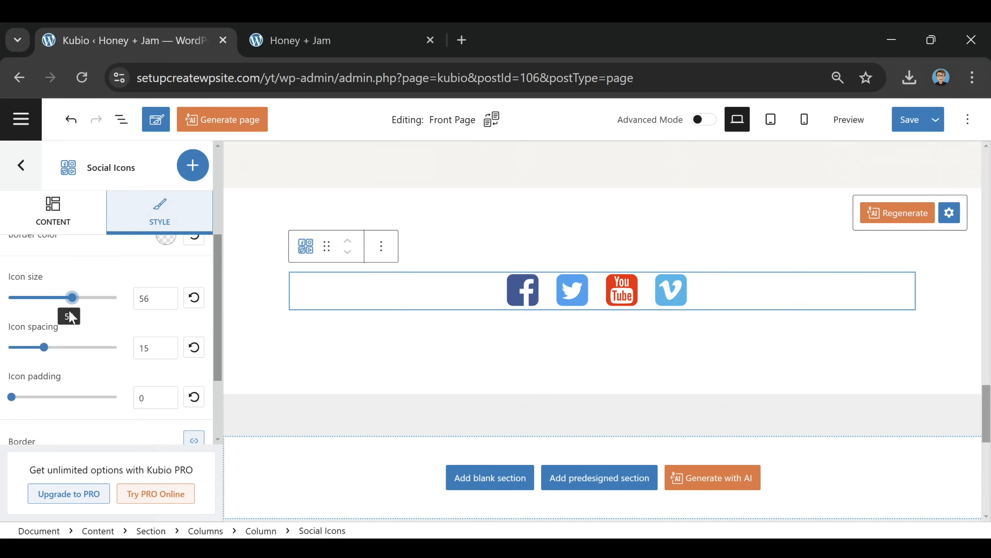
{"action": "left_click_drag", "start_coordinate": [69, 308], "coordinate": [87, 299]}
Give the social icons section an off-white #F5F3EF background
{"action": "left_click", "coordinate": [325, 383]}
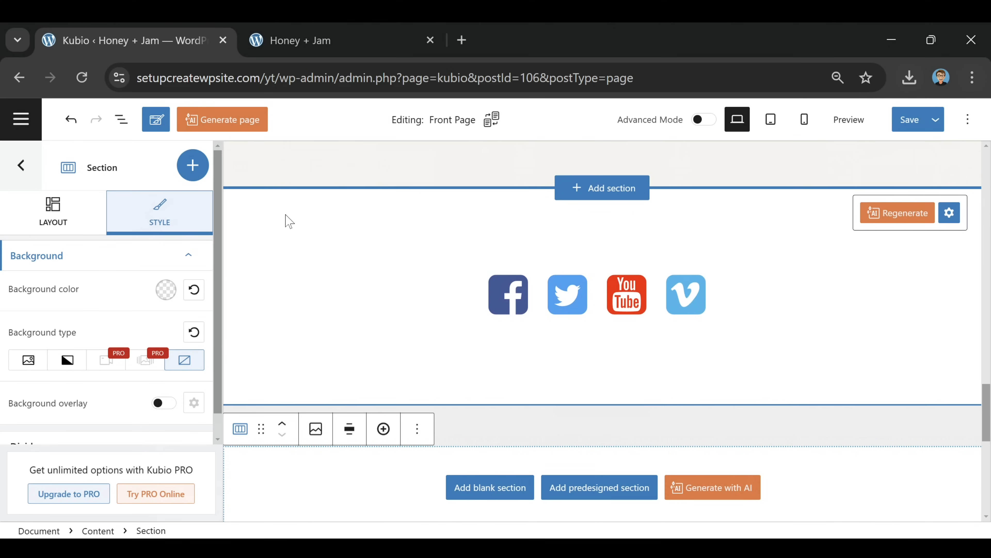
{"action": "scroll", "coordinate": [288, 252], "scroll_direction": "up", "scroll_amount": 4}
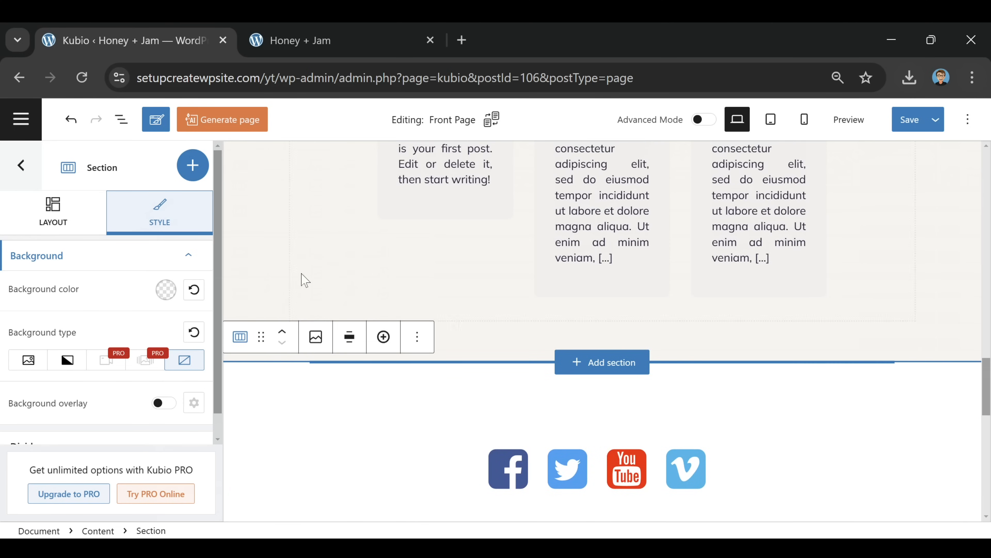
{"action": "scroll", "coordinate": [266, 301], "scroll_direction": "down", "scroll_amount": 2}
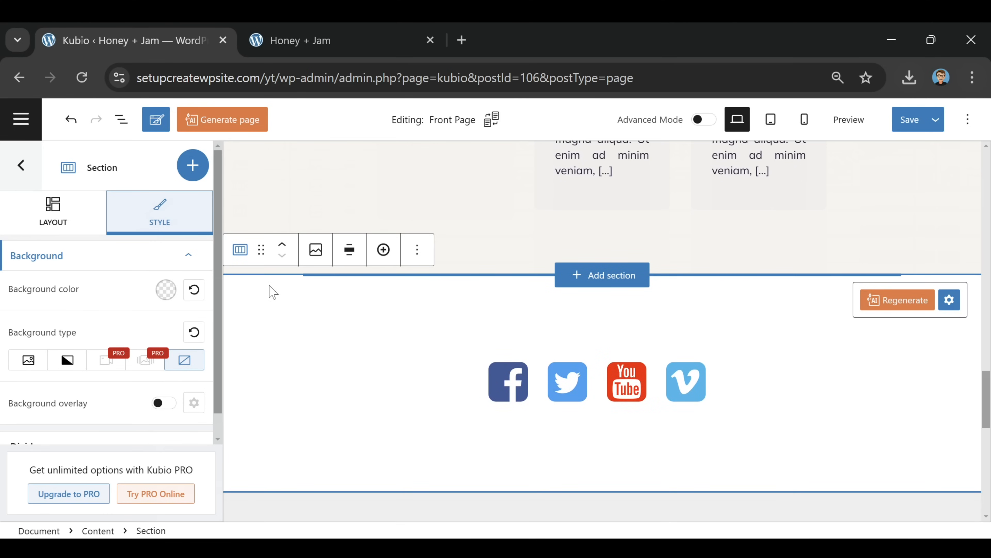
{"action": "left_click", "coordinate": [169, 291]}
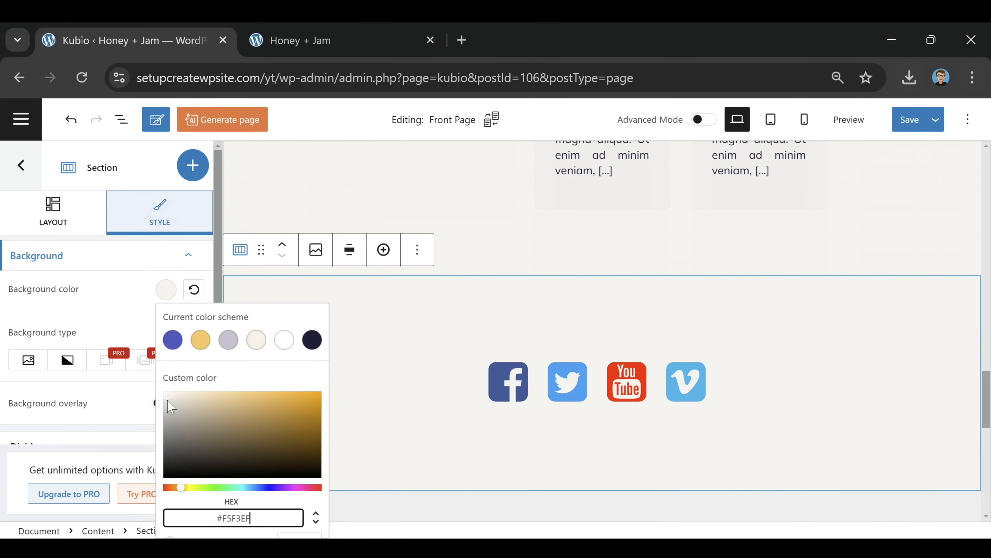
{"action": "left_click", "coordinate": [397, 310]}
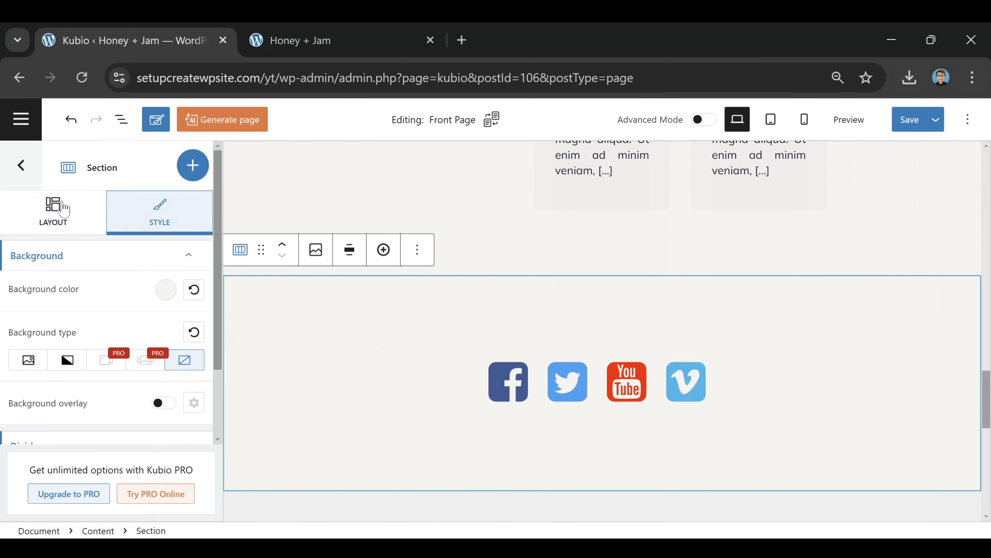
Set the section's top and bottom spacing to 0 and save the page
{"action": "left_click", "coordinate": [61, 209]}
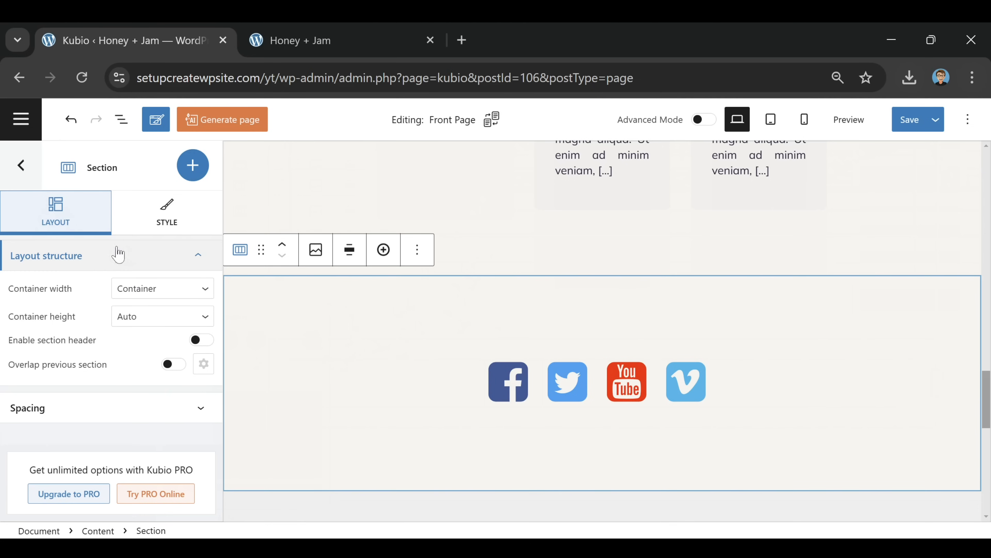
{"action": "left_click", "coordinate": [199, 410]}
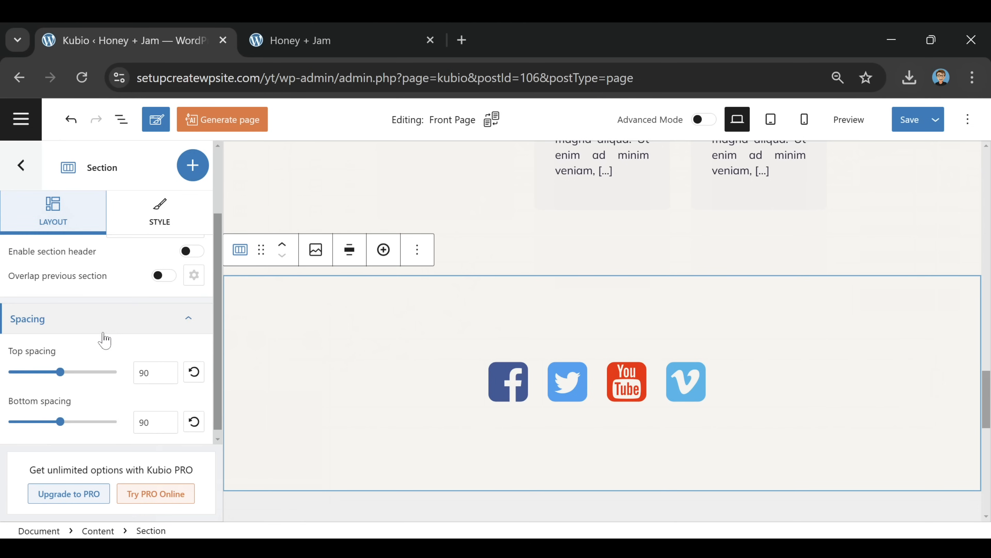
{"action": "left_click_drag", "start_coordinate": [60, 366], "coordinate": [3, 371]}
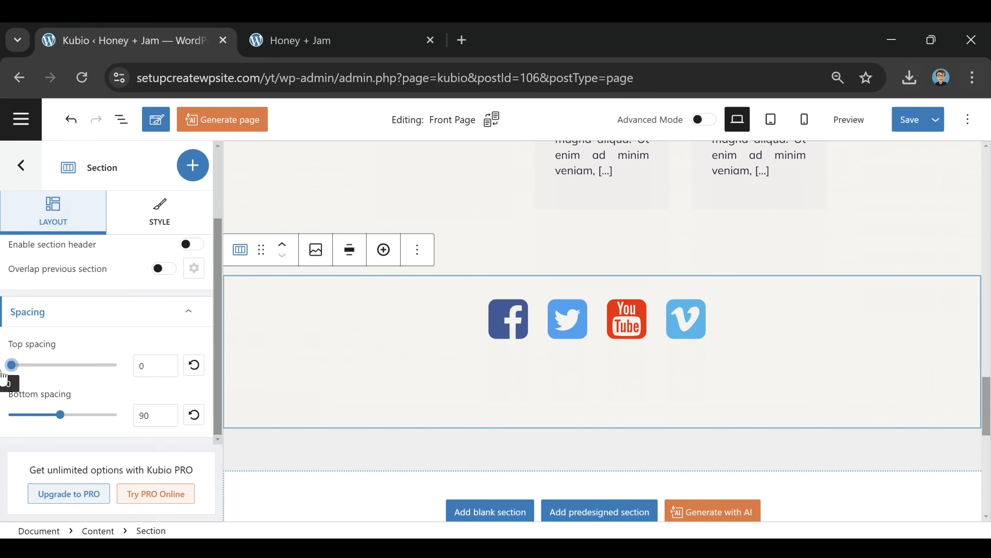
{"action": "left_click_drag", "start_coordinate": [60, 417], "coordinate": [5, 420]}
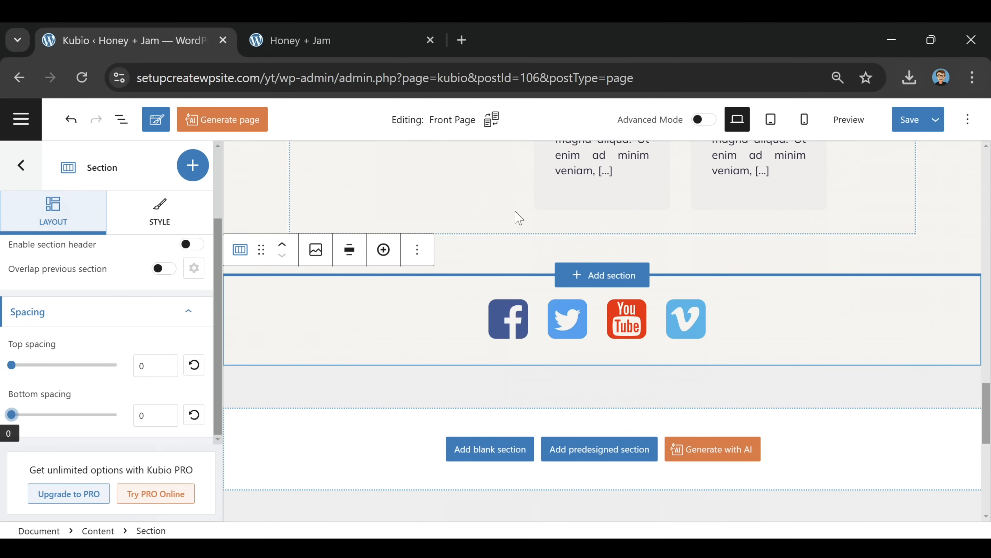
{"action": "left_click", "coordinate": [908, 121]}
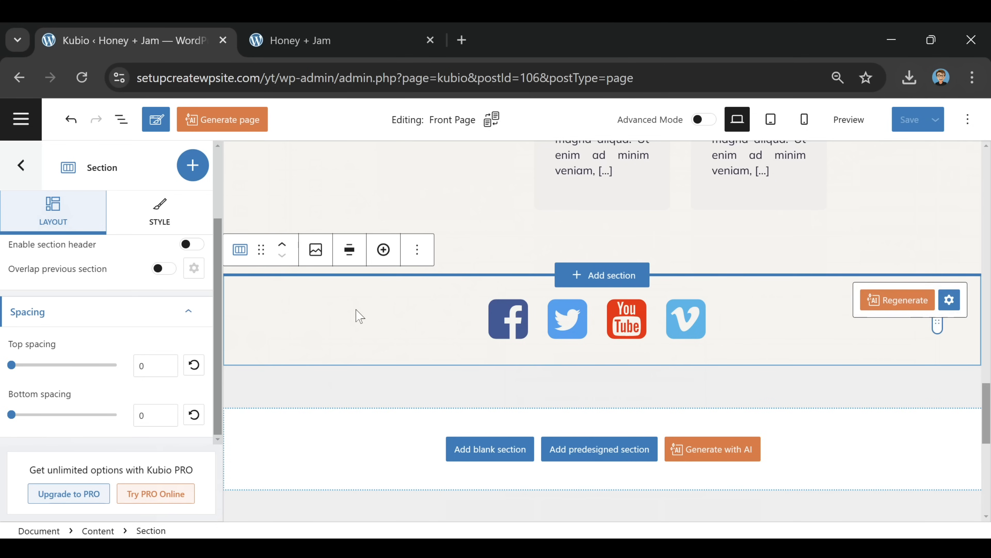
Start editing the footer contact section with changes applied to all pages
{"action": "scroll", "coordinate": [353, 317], "scroll_direction": "down", "scroll_amount": 9}
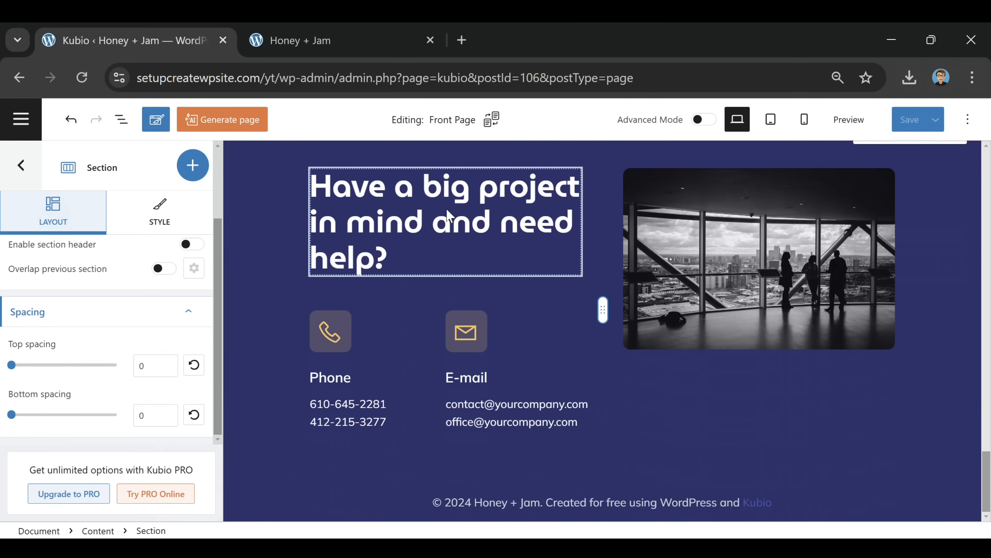
{"action": "left_click", "coordinate": [484, 226]}
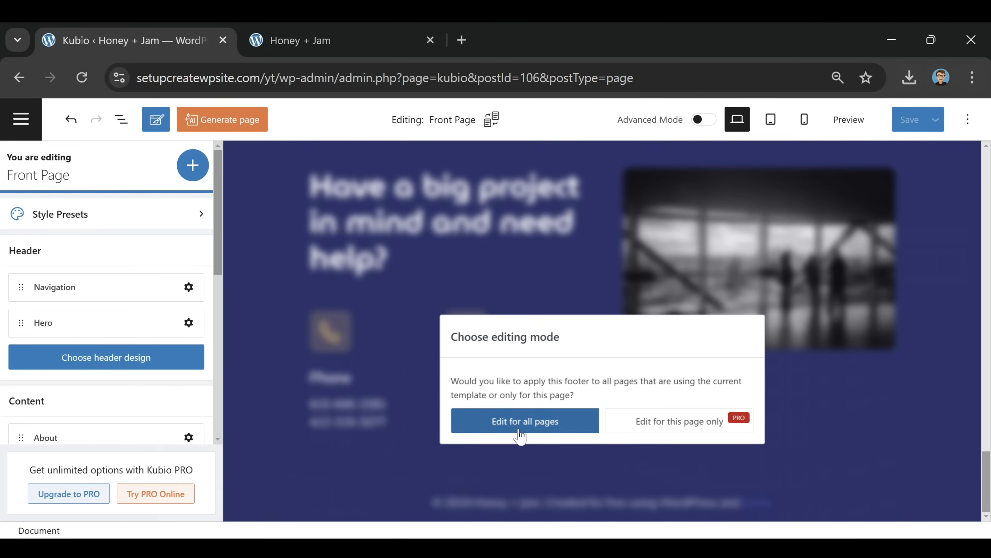
{"action": "left_click", "coordinate": [534, 427]}
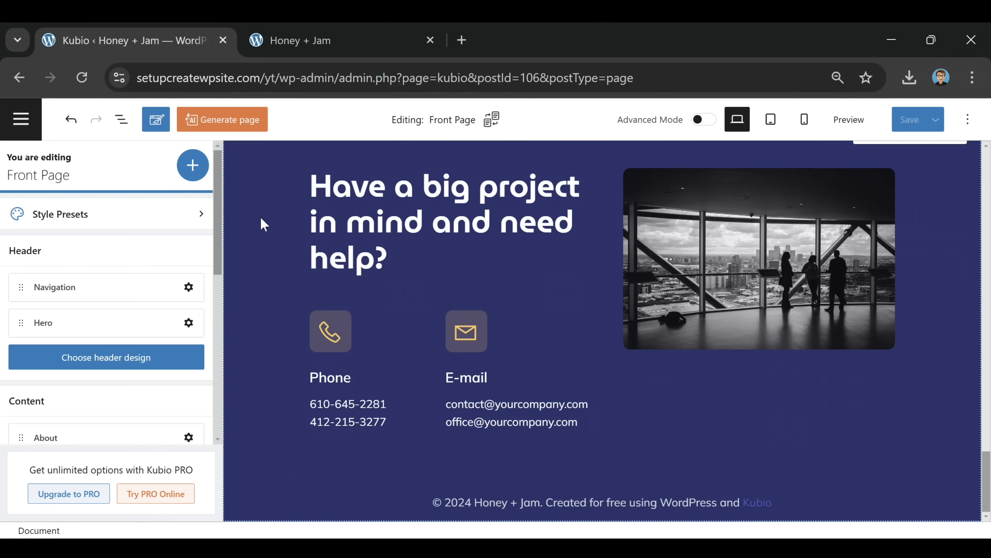
Retype the footer heading 'Have a big project in mind and need help?' as 'Honey + Jam'
{"action": "left_click", "coordinate": [451, 227]}
{"action": "left_click_drag", "start_coordinate": [389, 260], "coordinate": [310, 186]}
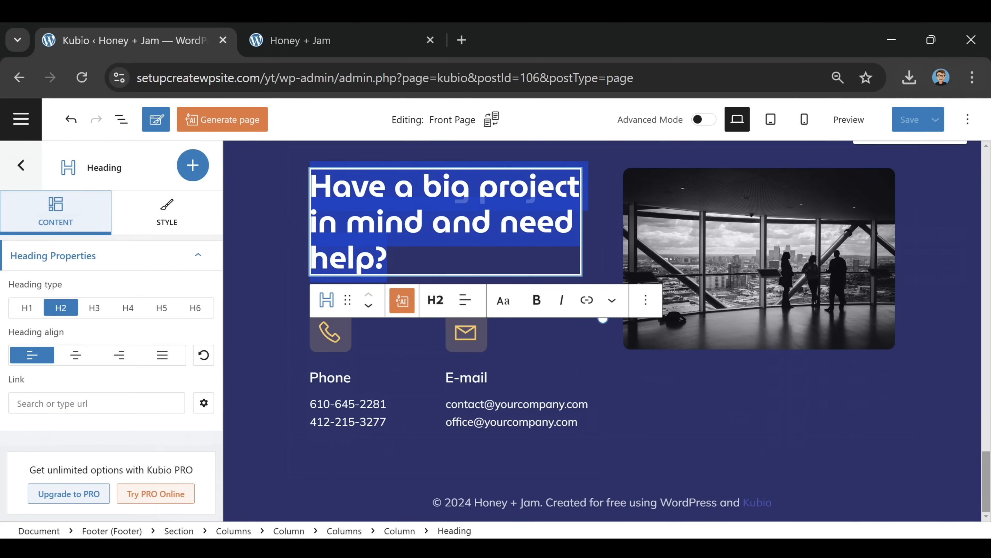
{"action": "type", "text": "hO"}
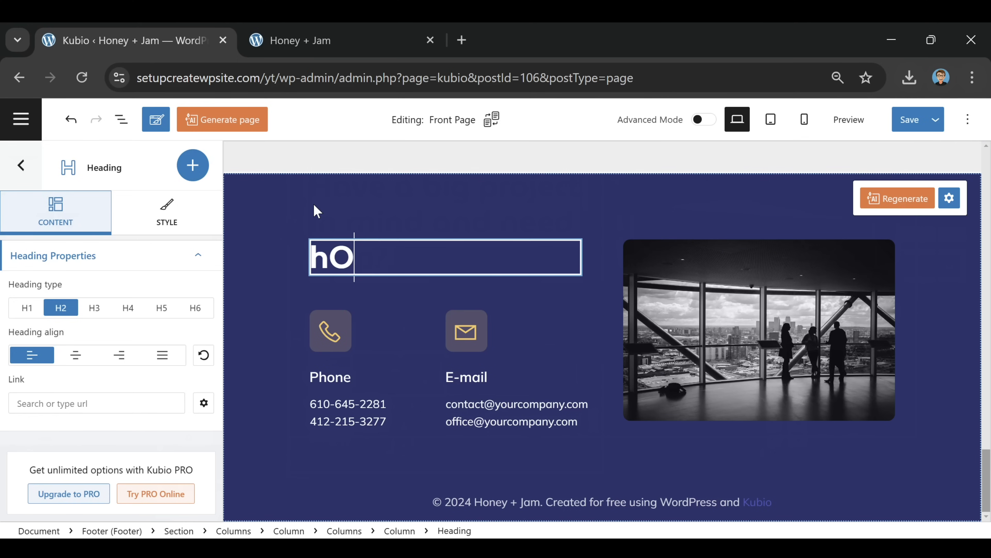
{"action": "type", "text": "NEY + jam"}
{"action": "key", "text": "BackSpace"}
{"action": "key", "text": "BackSpace"}
{"action": "key", "text": "BackSpace"}
{"action": "key", "text": "BackSpace"}
{"action": "key", "text": "BackSpace"}
{"action": "key", "text": "BackSpace"}
{"action": "key", "text": "BackSpace"}
{"action": "key", "text": "BackSpace"}
{"action": "key", "text": "BackSpace"}
{"action": "key", "text": "BackSpace"}
{"action": "key", "text": "BackSpace"}
{"action": "type", "text": "H"}
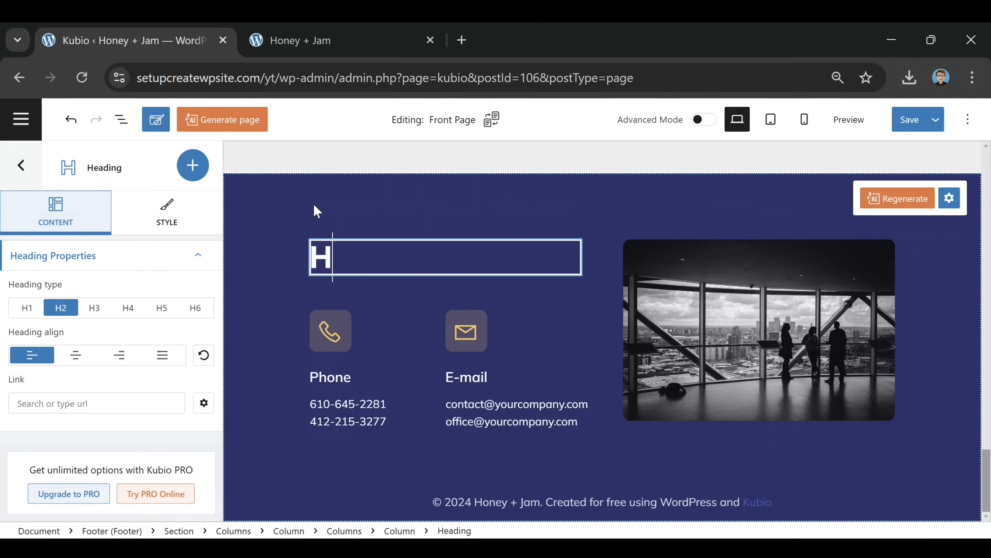
{"action": "type", "text": "oney + Jam"}
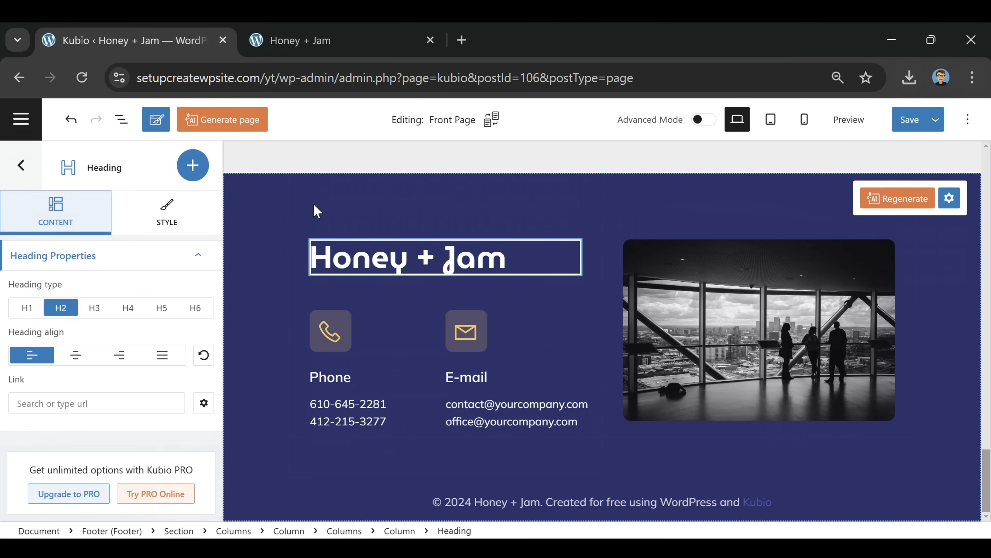
{"action": "left_click", "coordinate": [360, 404]}
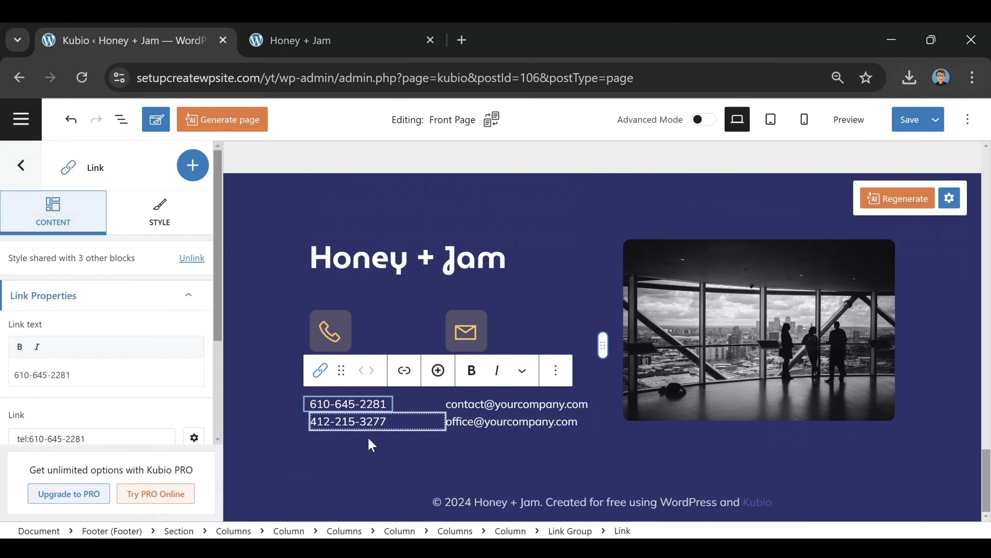
Delete the second phone number and the office email links from the footer
{"action": "left_click", "coordinate": [372, 423]}
{"action": "left_click", "coordinate": [500, 424]}
{"action": "left_click", "coordinate": [503, 405]}
{"action": "left_click", "coordinate": [356, 408]}
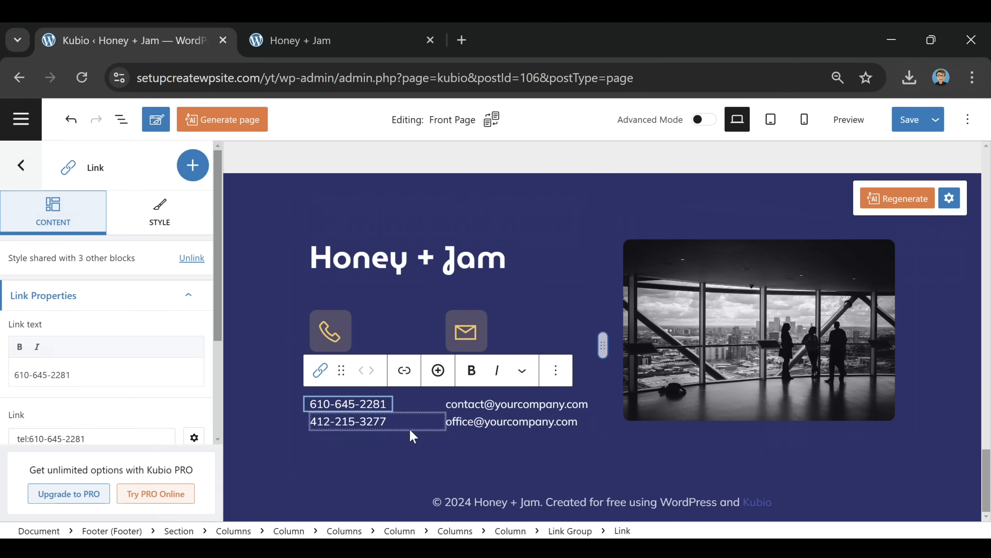
{"action": "left_click", "coordinate": [366, 424]}
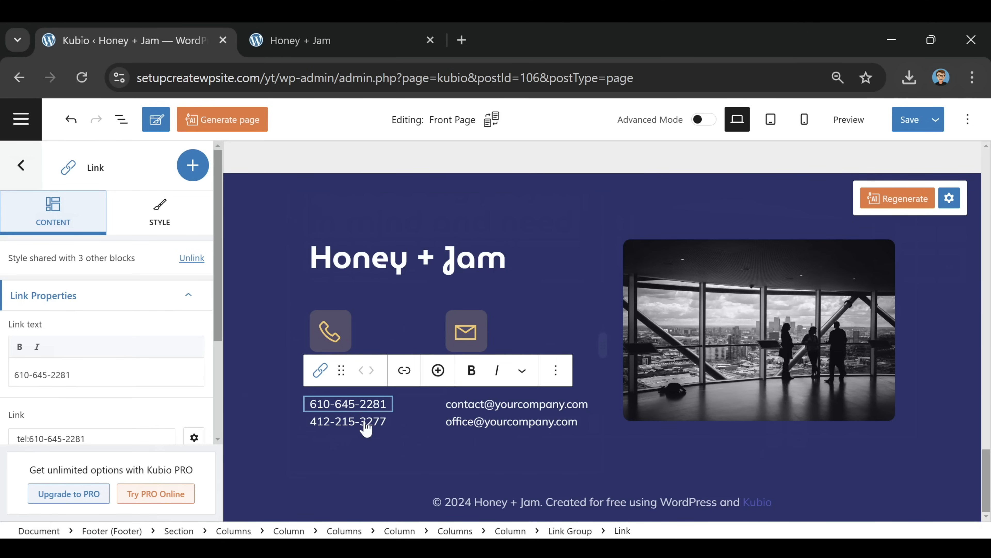
{"action": "left_click", "coordinate": [556, 388]}
{"action": "left_click", "coordinate": [564, 348]}
{"action": "left_click", "coordinate": [543, 425]}
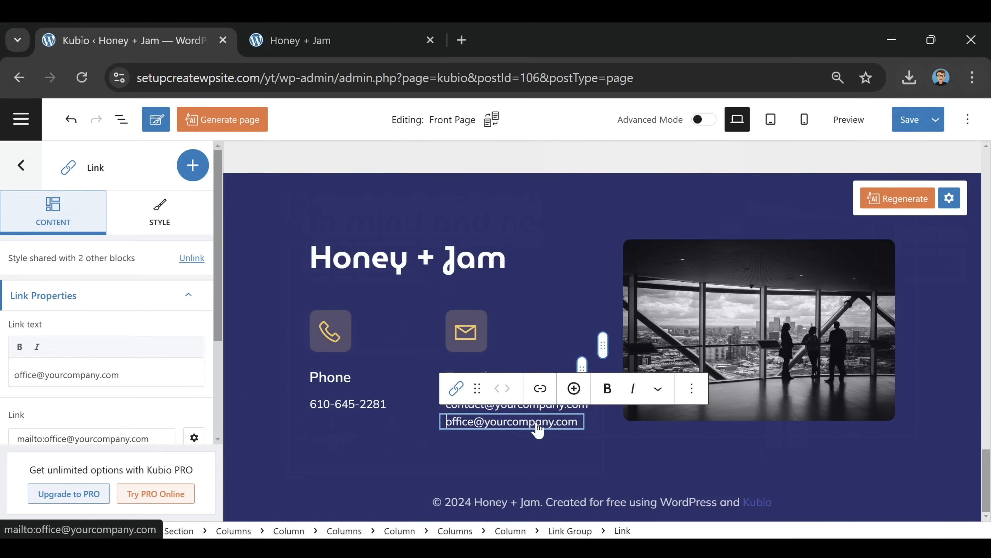
{"action": "left_click", "coordinate": [692, 388]}
{"action": "left_click", "coordinate": [705, 349]}
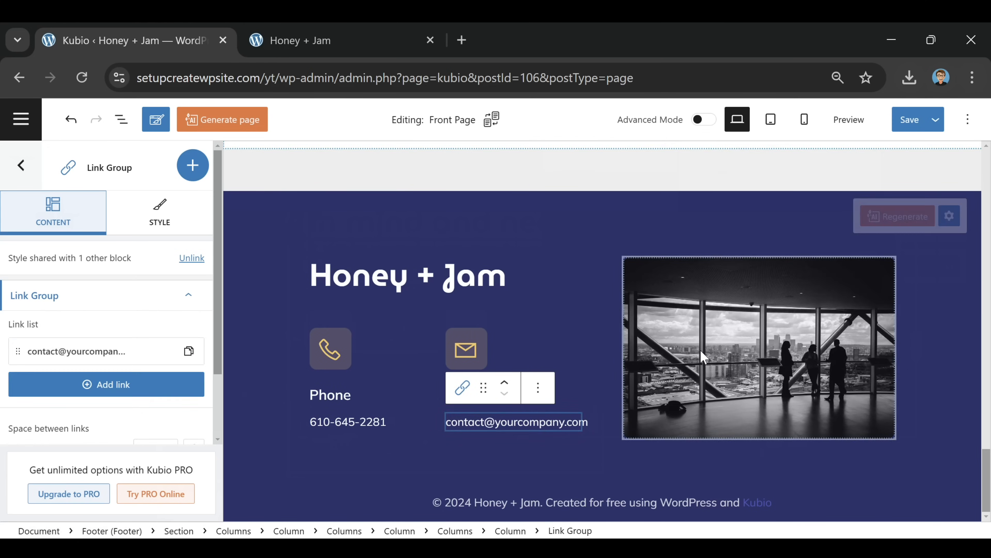
Replace the remaining contact email's link text with the site's new Gmail address
{"action": "left_click", "coordinate": [514, 425]}
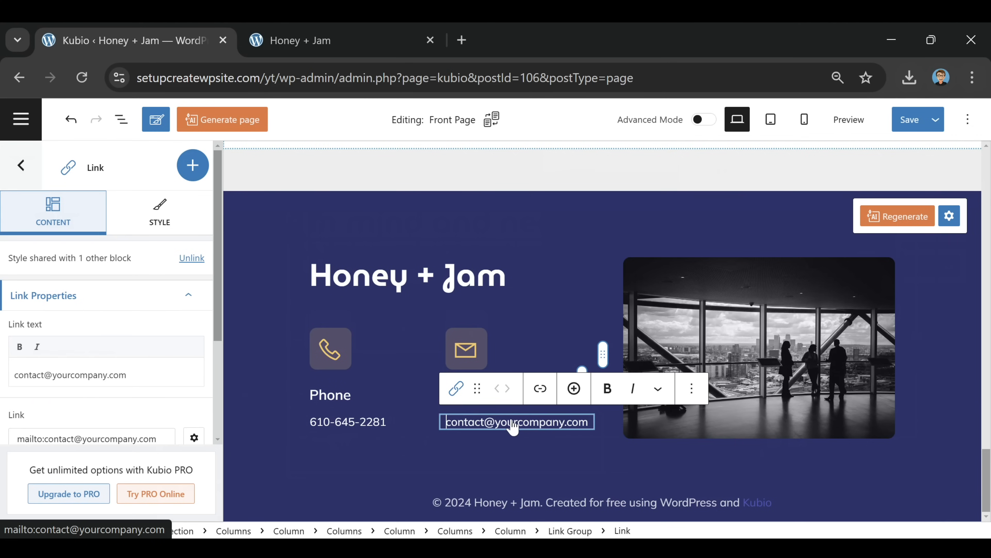
{"action": "left_click", "coordinate": [134, 378]}
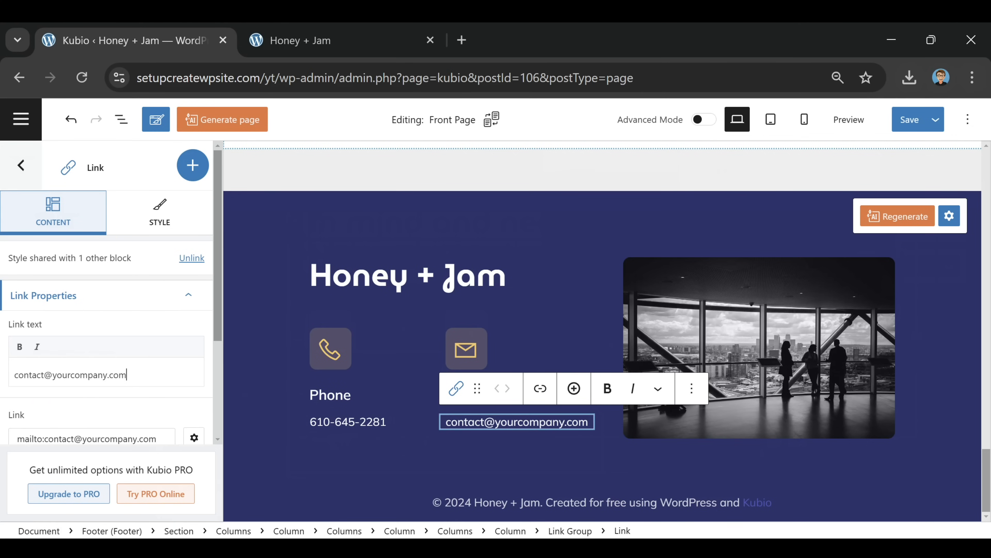
{"action": "left_click_drag", "start_coordinate": [132, 377], "coordinate": [3, 381]}
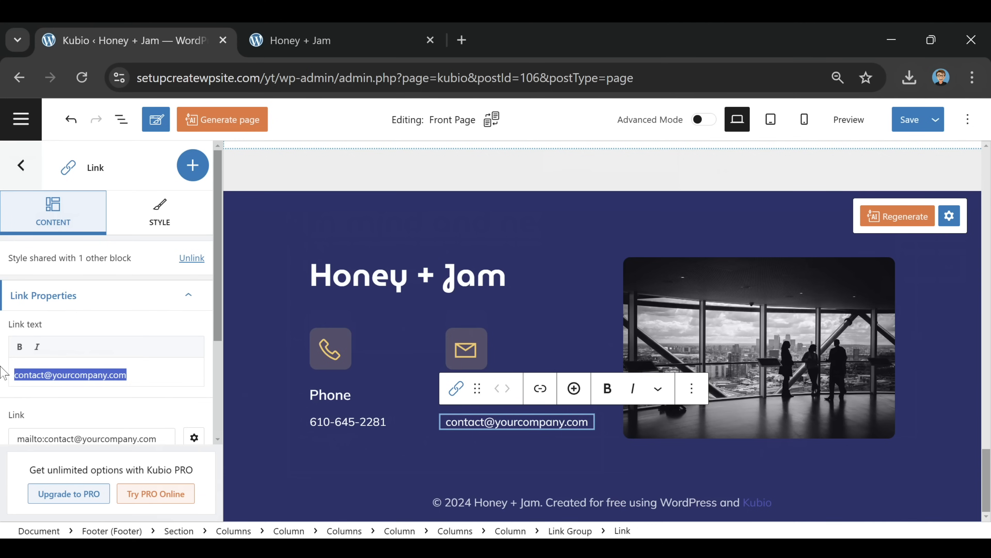
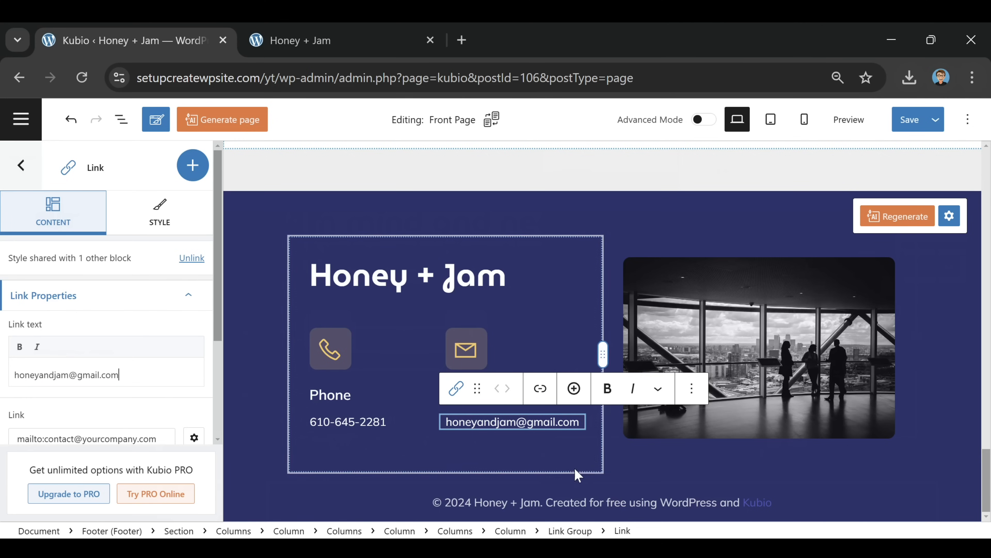
{"action": "left_click", "coordinate": [550, 473]}
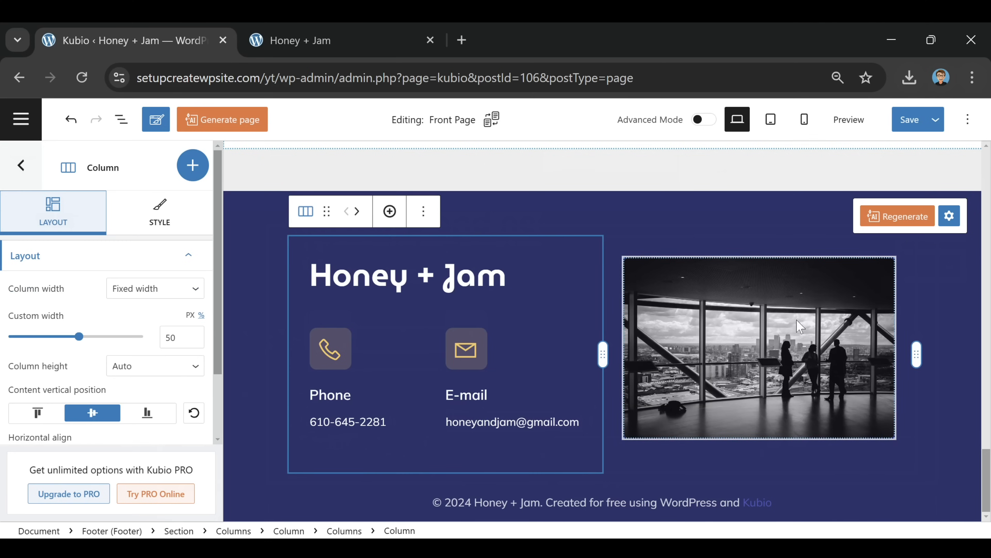
Replace the footer's black-and-white office photo with recipes-footer.png from the Media Library
{"action": "left_click", "coordinate": [745, 340]}
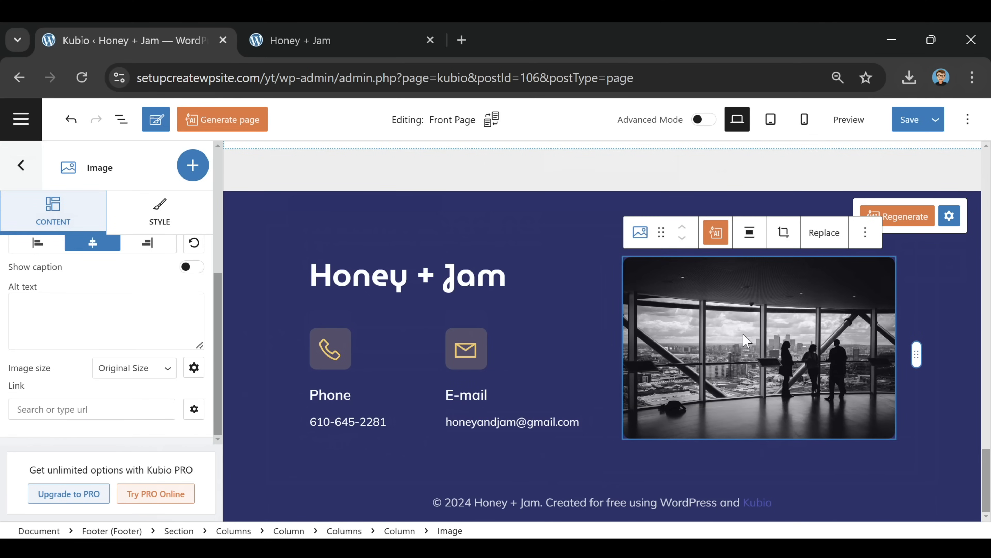
{"action": "left_click", "coordinate": [837, 236]}
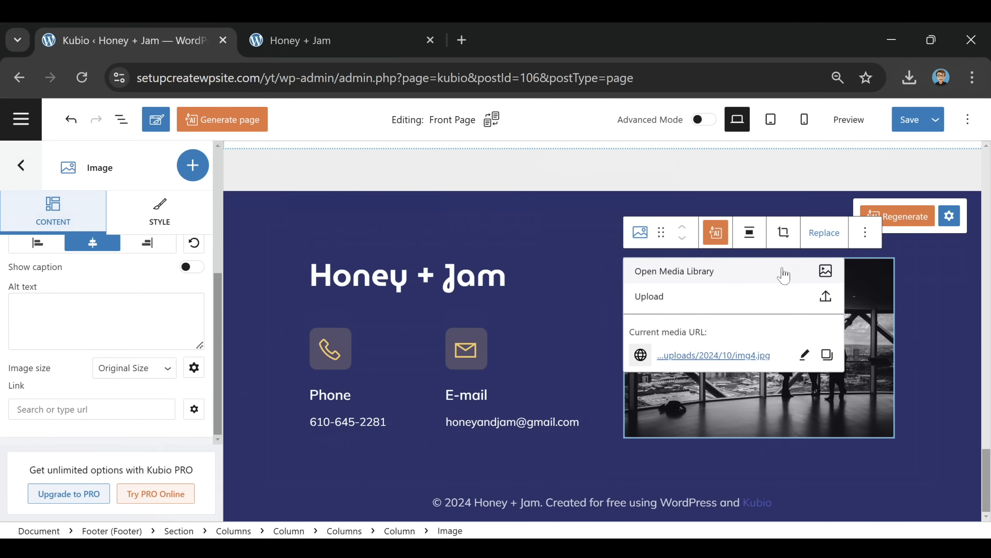
{"action": "left_click", "coordinate": [675, 271]}
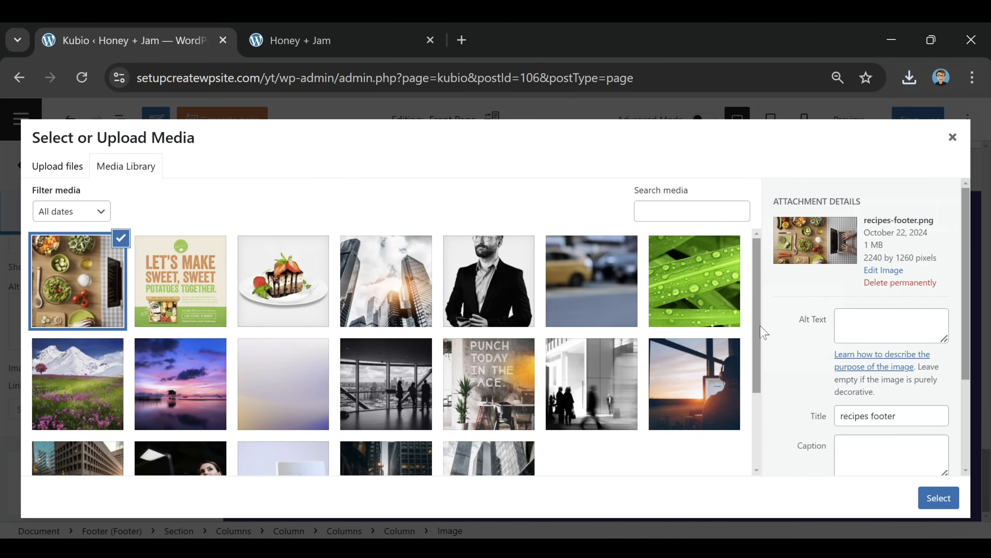
{"action": "left_click", "coordinate": [945, 496]}
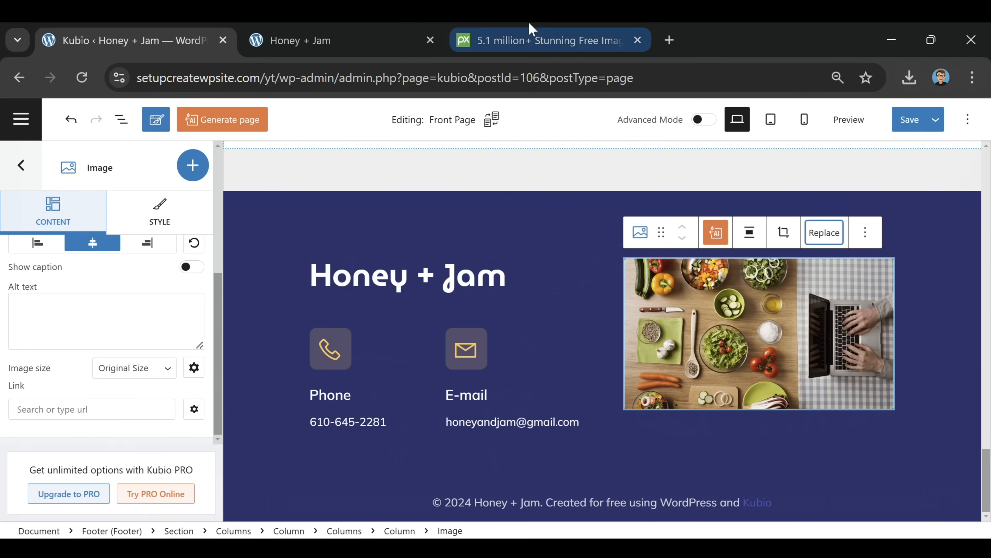
{"action": "left_click", "coordinate": [545, 41]}
{"action": "scroll", "coordinate": [390, 281], "scroll_direction": "down", "scroll_amount": 2}
{"action": "scroll", "coordinate": [390, 282], "scroll_direction": "down", "scroll_amount": 12}
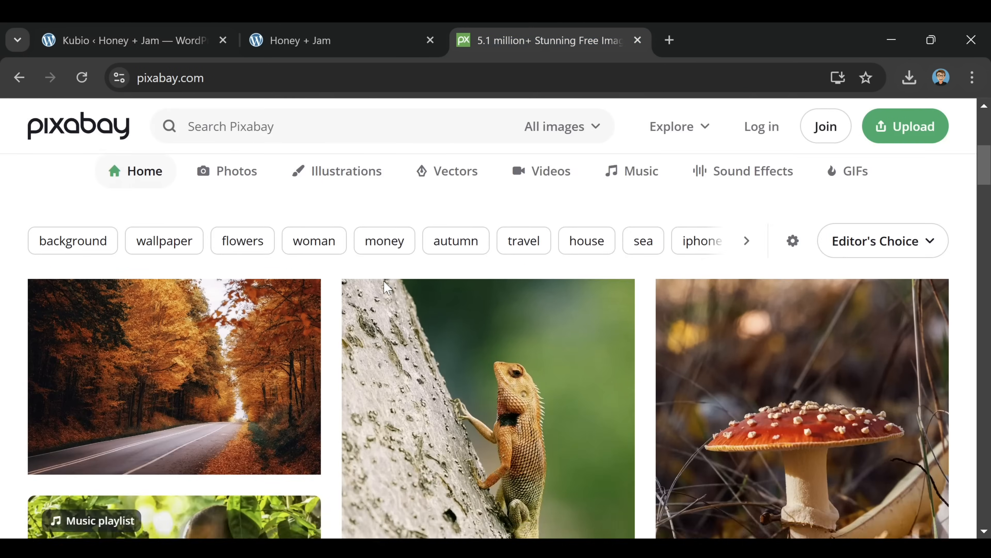
{"action": "scroll", "coordinate": [385, 289], "scroll_direction": "down", "scroll_amount": 3}
{"action": "scroll", "coordinate": [381, 299], "scroll_direction": "up", "scroll_amount": 15}
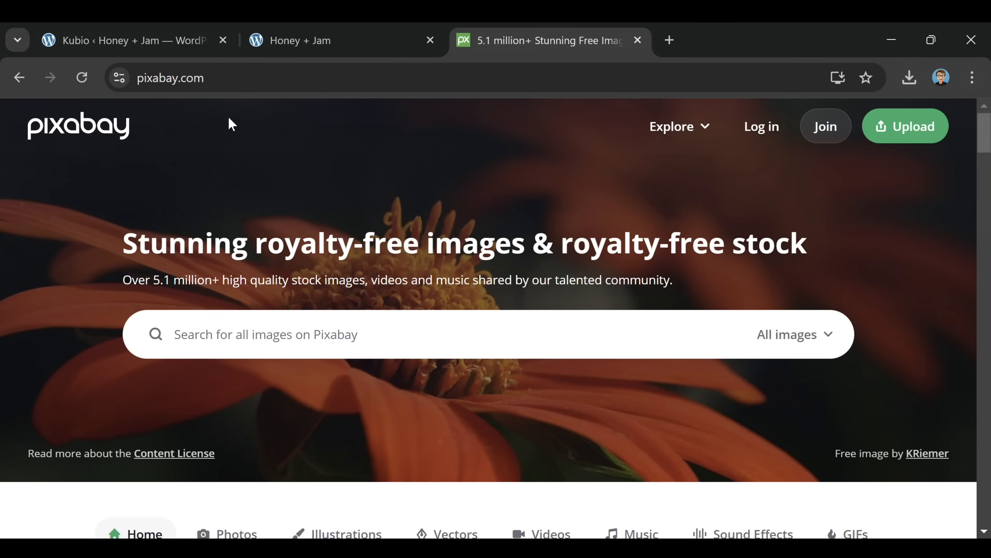
{"action": "left_click", "coordinate": [169, 38]}
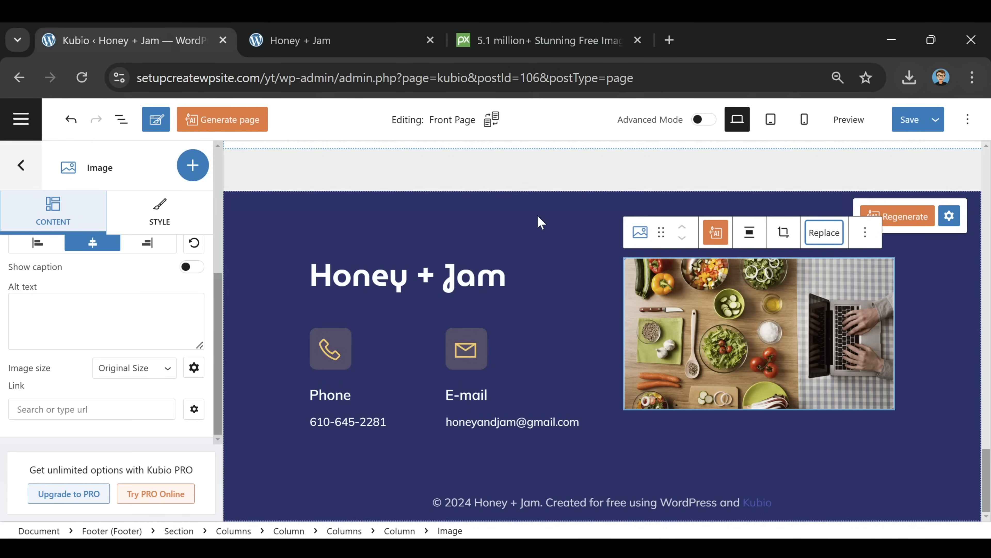
Close the Pixabay tab, then reload the live site and check the new footer image
{"action": "left_click", "coordinate": [343, 39]}
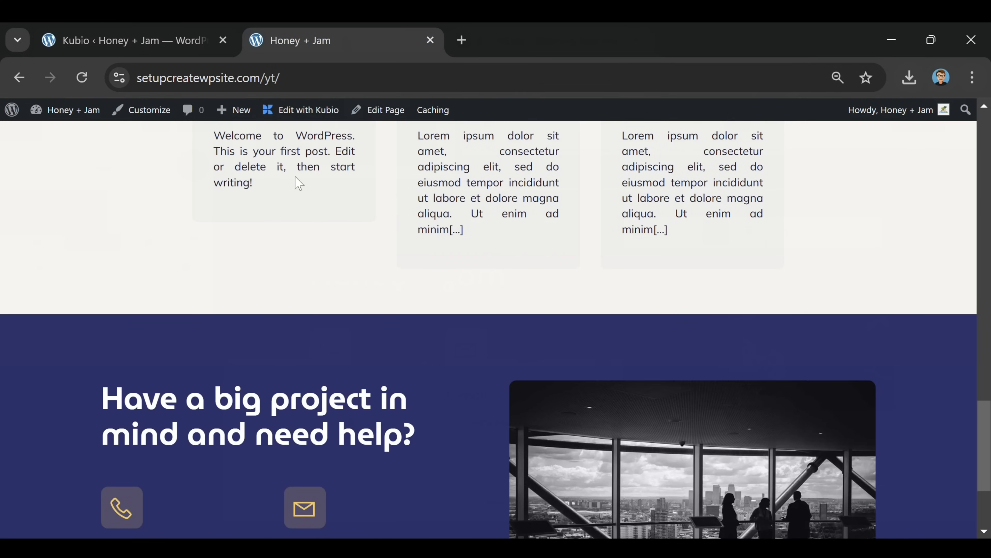
{"action": "scroll", "coordinate": [300, 182], "scroll_direction": "up", "scroll_amount": 15}
{"action": "left_click", "coordinate": [77, 70]}
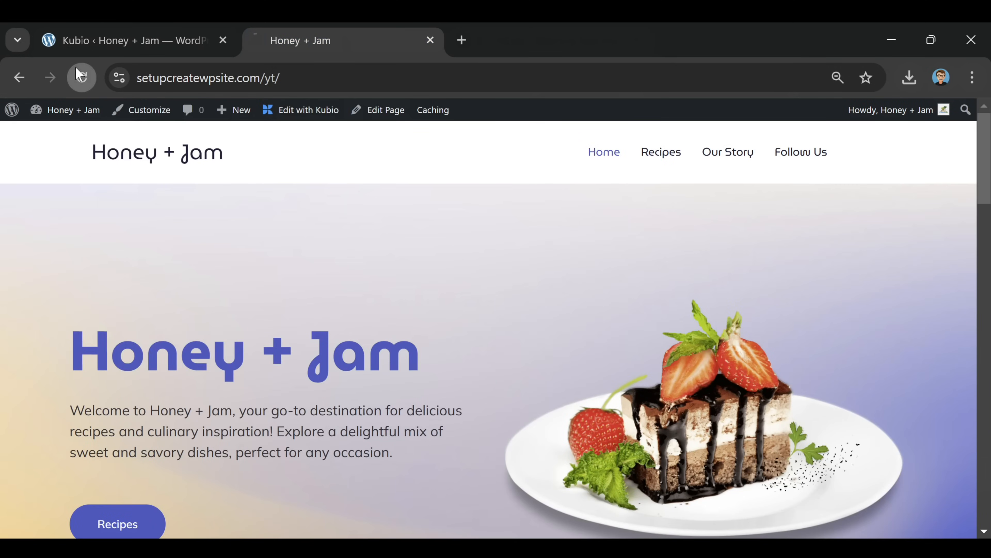
{"action": "scroll", "coordinate": [607, 262], "scroll_direction": "down", "scroll_amount": 1}
{"action": "scroll", "coordinate": [609, 267], "scroll_direction": "down", "scroll_amount": 15}
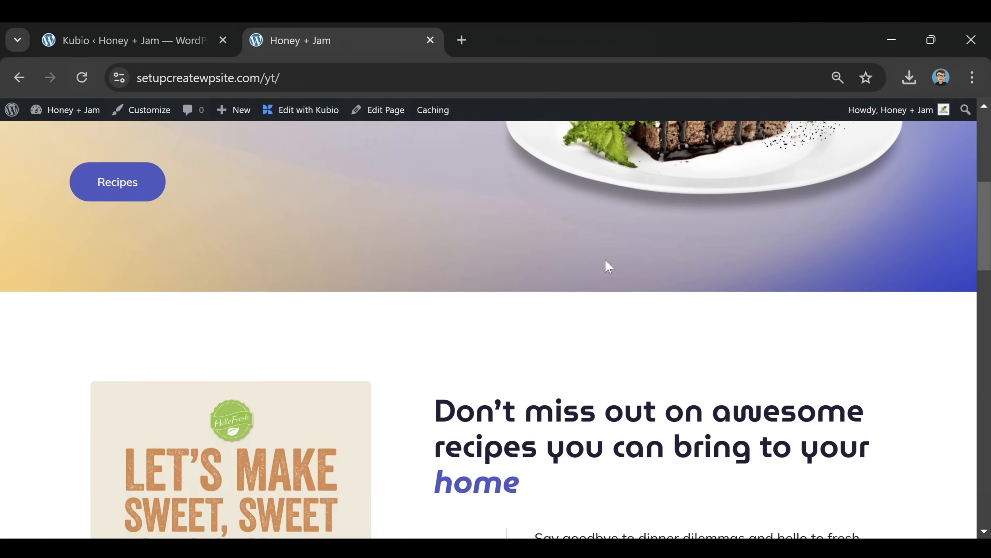
{"action": "scroll", "coordinate": [598, 256], "scroll_direction": "down", "scroll_amount": 10}
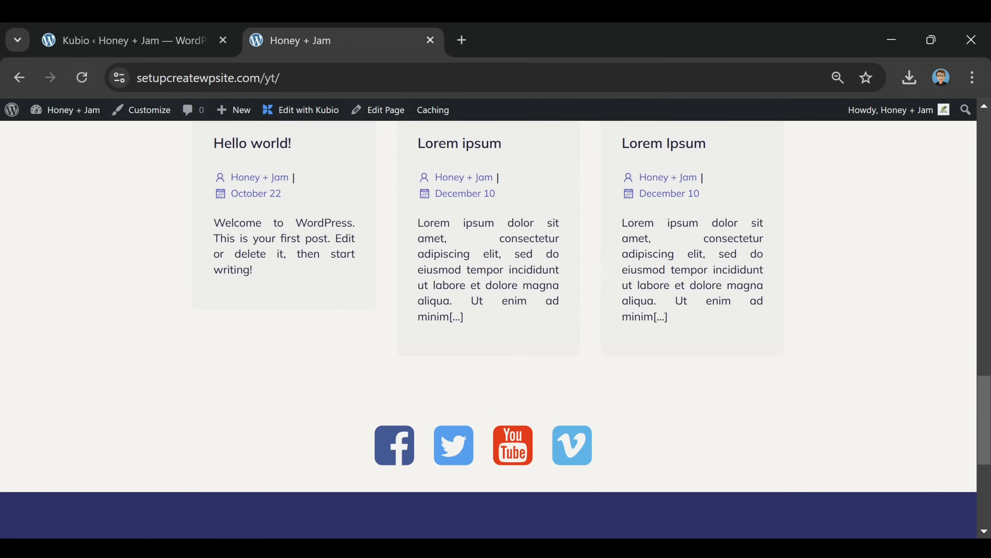
{"action": "scroll", "coordinate": [624, 288], "scroll_direction": "down", "scroll_amount": 8}
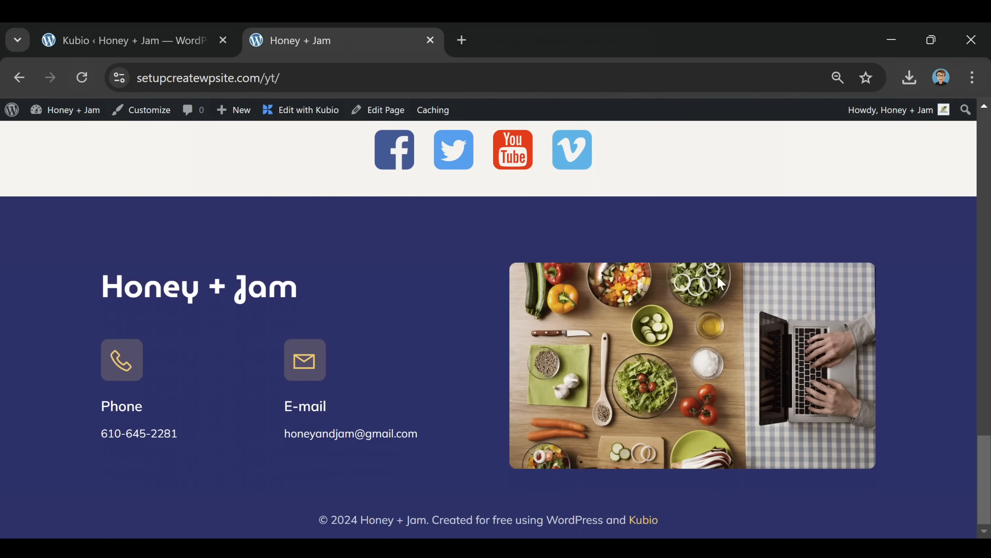
{"action": "scroll", "coordinate": [429, 323], "scroll_direction": "up", "scroll_amount": 20}
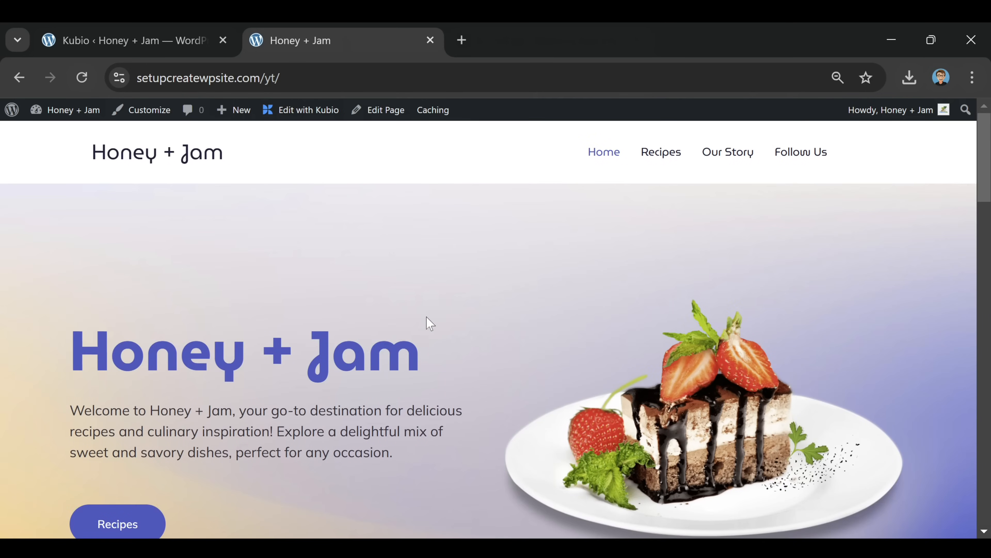
{"action": "scroll", "coordinate": [431, 328], "scroll_direction": "down", "scroll_amount": 2}
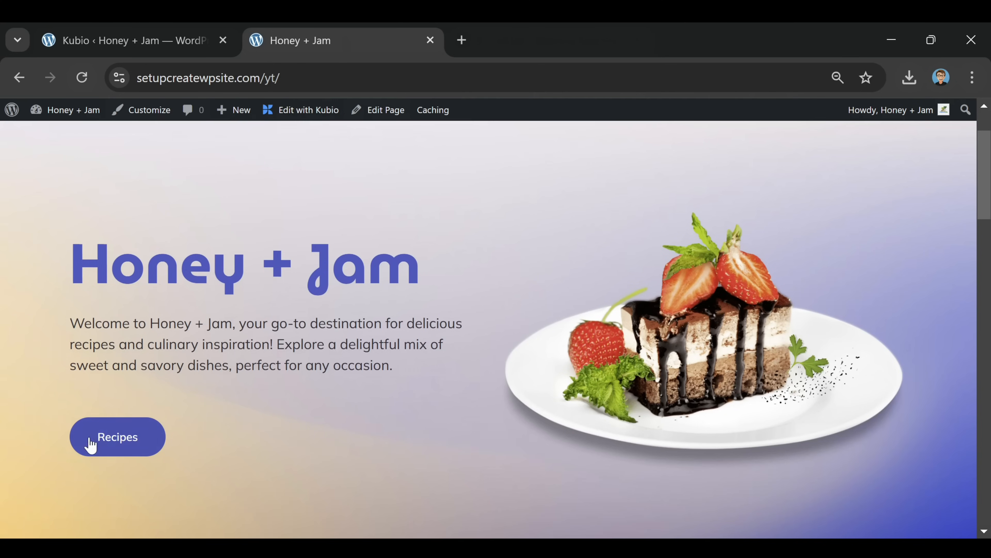
{"action": "scroll", "coordinate": [551, 351], "scroll_direction": "up", "scroll_amount": 2}
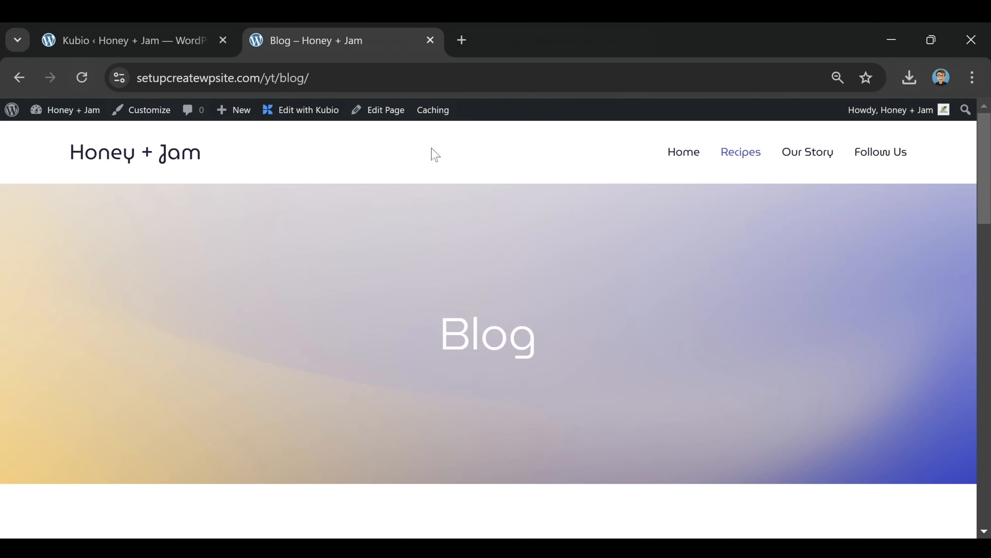
Copy the Blog page's web address from the address bar and return to the Kubio editor
{"action": "key", "text": "ctrl+l"}
{"action": "right_click", "coordinate": [278, 87]}
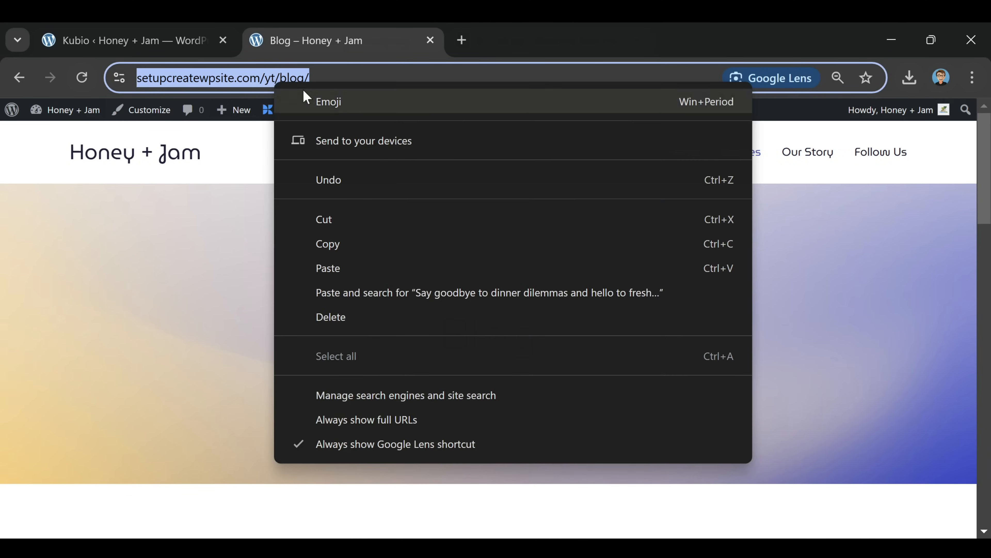
{"action": "left_click", "coordinate": [334, 245]}
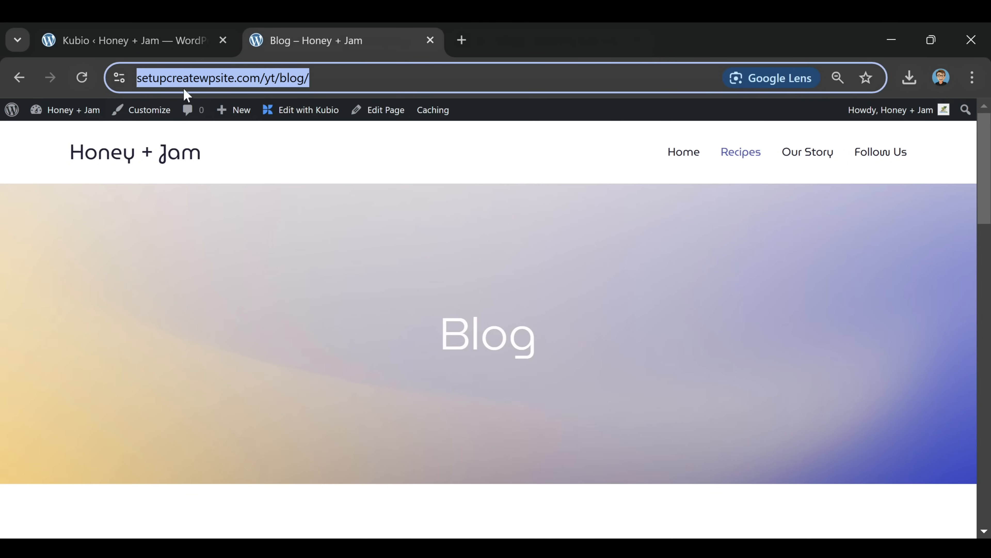
{"action": "left_click", "coordinate": [158, 38]}
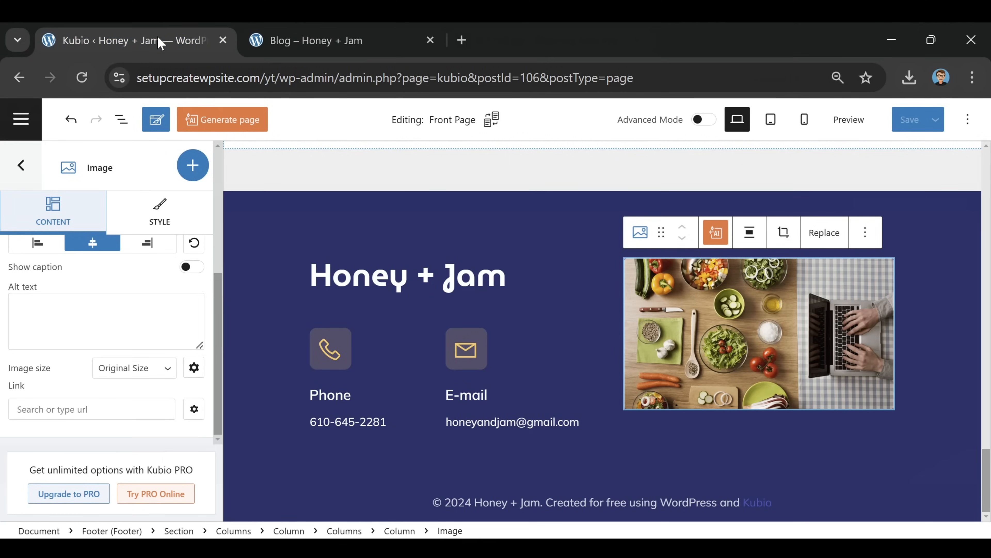
Paste the /yt/blog/ URL as the Recipes button's link and save the front page
{"action": "scroll", "coordinate": [435, 250], "scroll_direction": "up", "scroll_amount": 15}
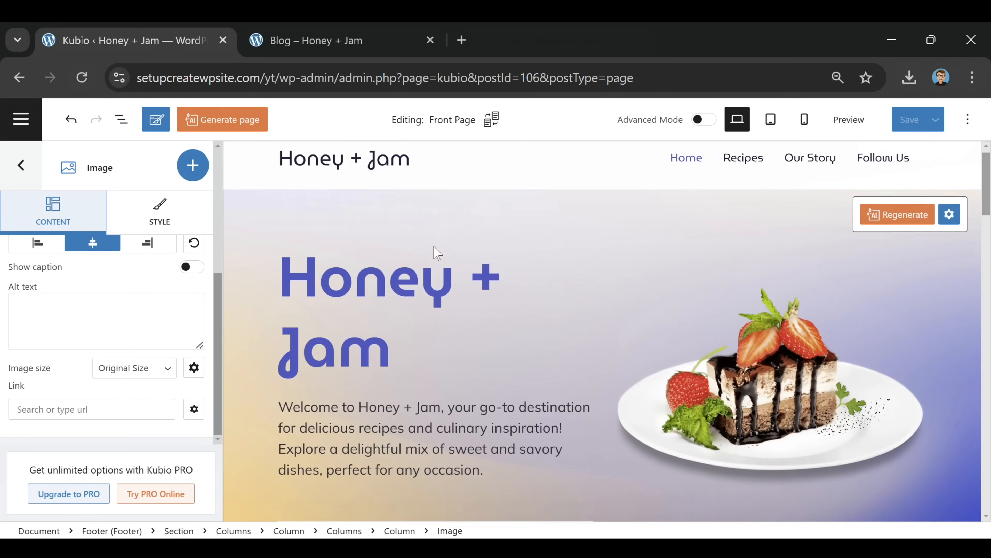
{"action": "scroll", "coordinate": [436, 250], "scroll_direction": "down", "scroll_amount": 5}
{"action": "left_click", "coordinate": [311, 306]}
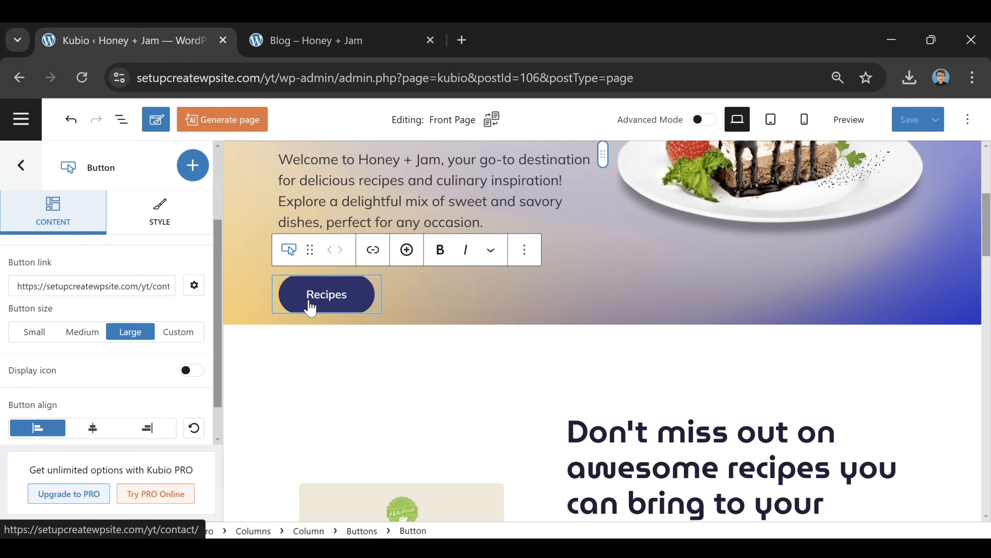
{"action": "triple_click", "coordinate": [112, 286]}
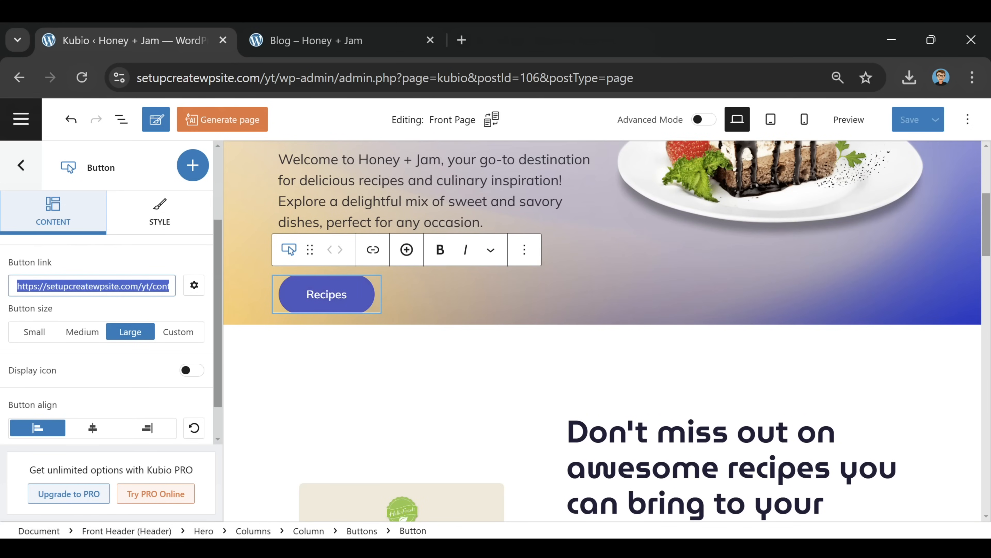
{"action": "key", "text": "ctrl+v"}
{"action": "left_click", "coordinate": [897, 121]}
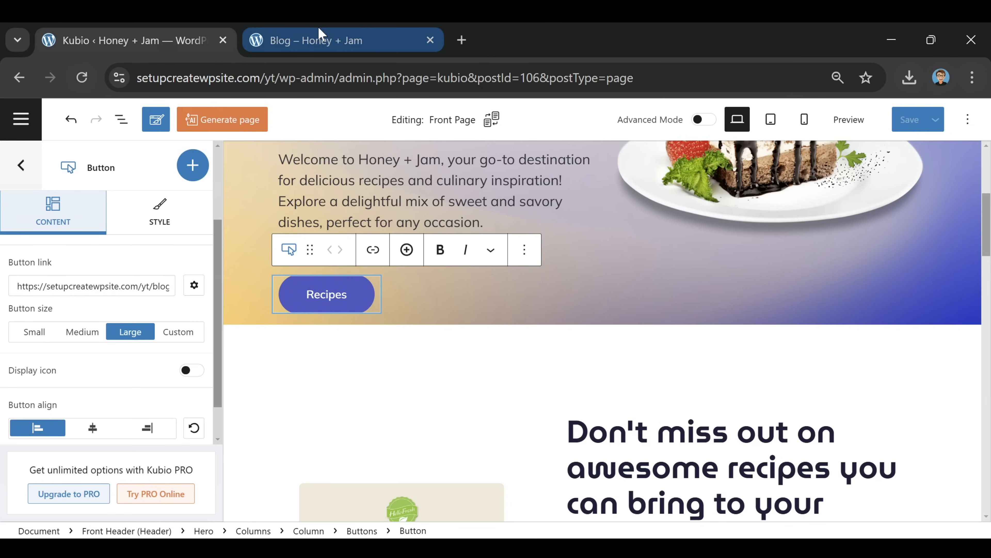
{"action": "left_click", "coordinate": [321, 39]}
{"action": "left_click", "coordinate": [146, 155]}
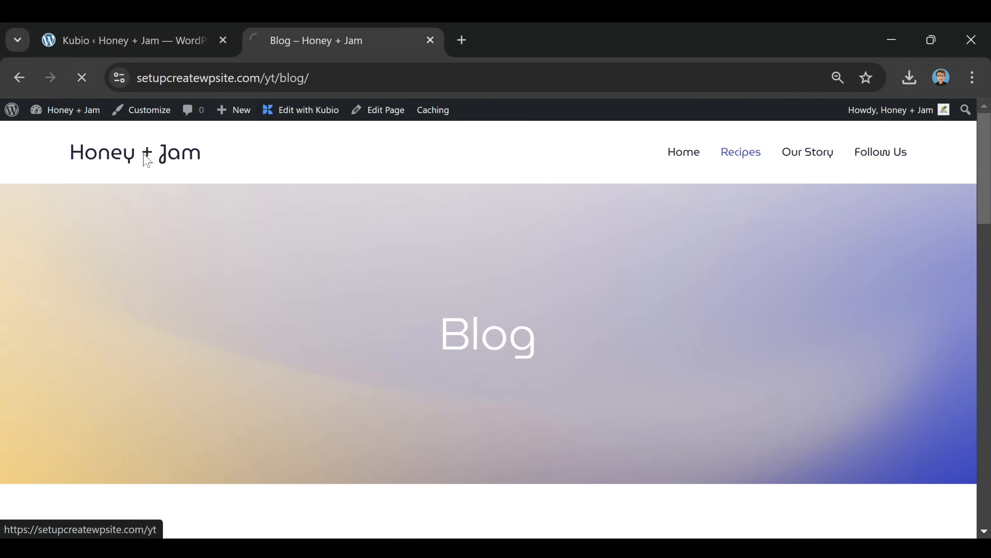
{"action": "scroll", "coordinate": [300, 228], "scroll_direction": "down", "scroll_amount": 2}
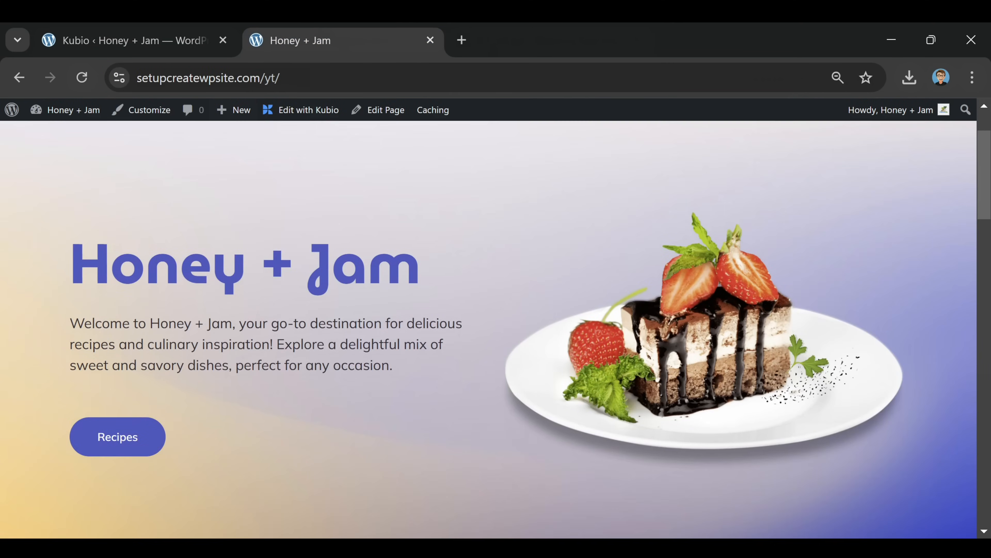
{"action": "left_click", "coordinate": [115, 437]}
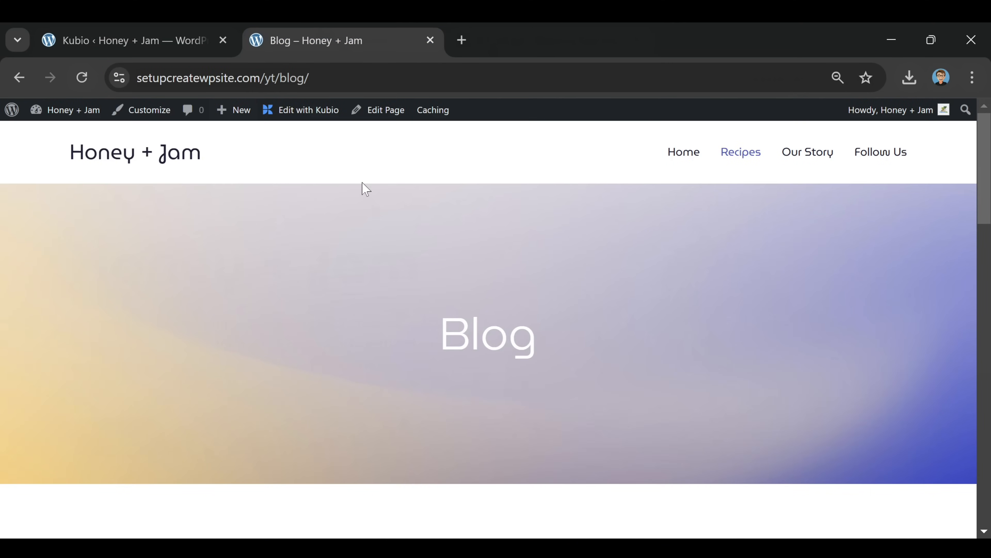
{"action": "scroll", "coordinate": [365, 190], "scroll_direction": "down", "scroll_amount": 10}
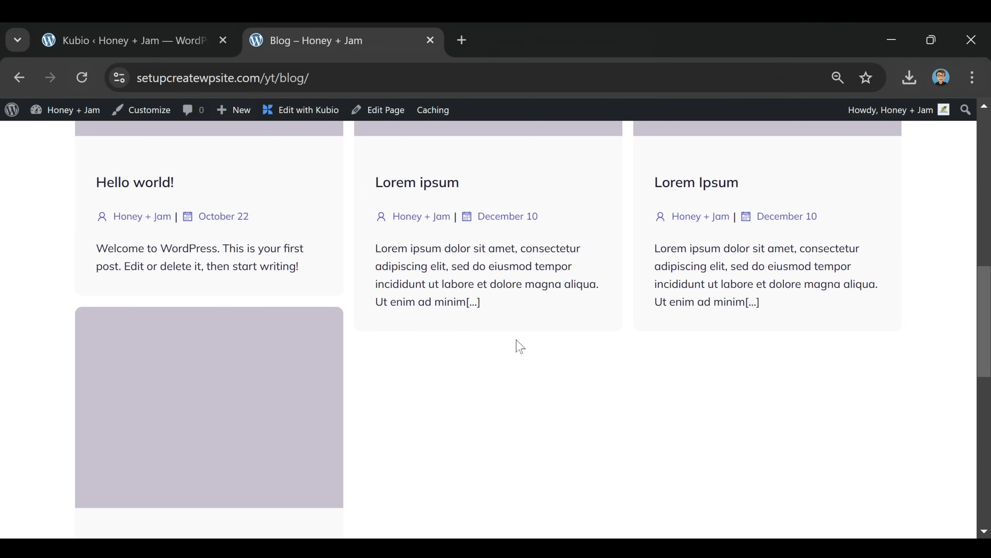
{"action": "scroll", "coordinate": [584, 369], "scroll_direction": "down", "scroll_amount": 2}
{"action": "scroll", "coordinate": [584, 369], "scroll_direction": "up", "scroll_amount": 4}
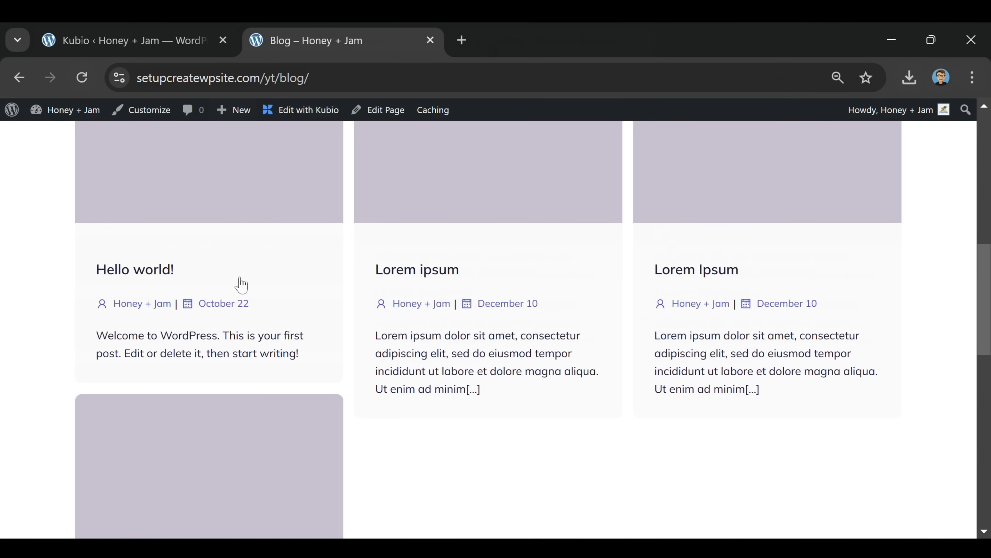
{"action": "scroll", "coordinate": [524, 437], "scroll_direction": "up", "scroll_amount": 12}
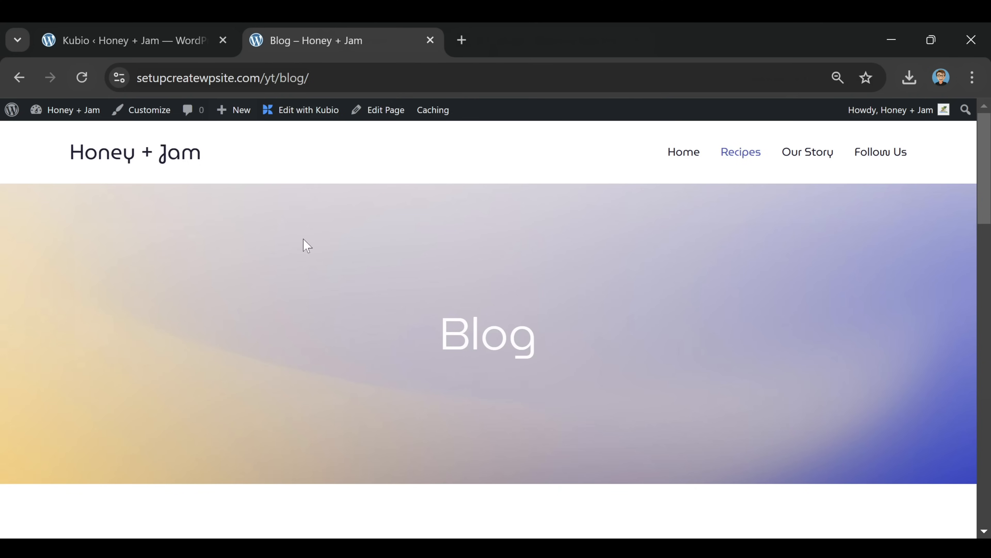
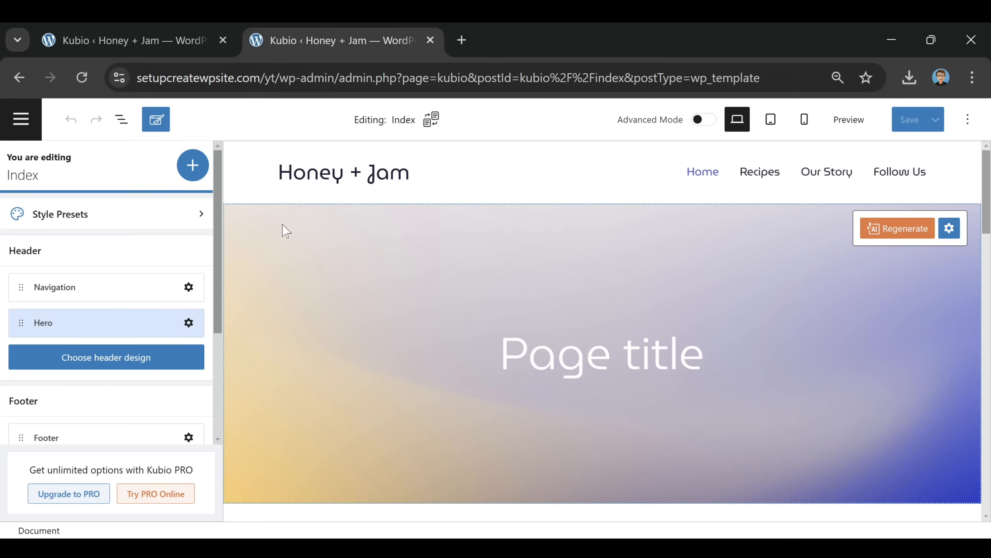
Delete the hero section from the blog template's header for all pages
{"action": "left_click", "coordinate": [283, 226]}
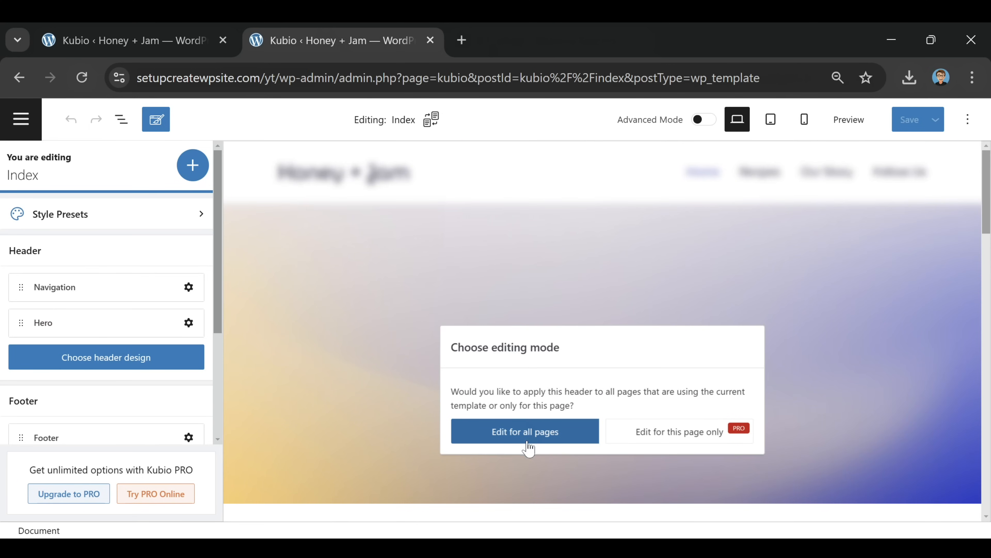
{"action": "left_click", "coordinate": [517, 431]}
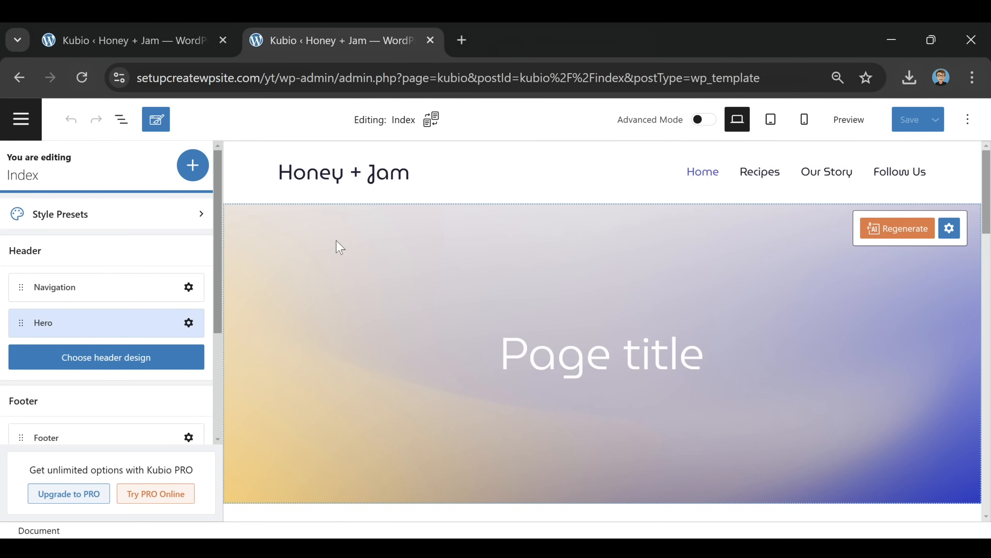
{"action": "left_click", "coordinate": [418, 178]}
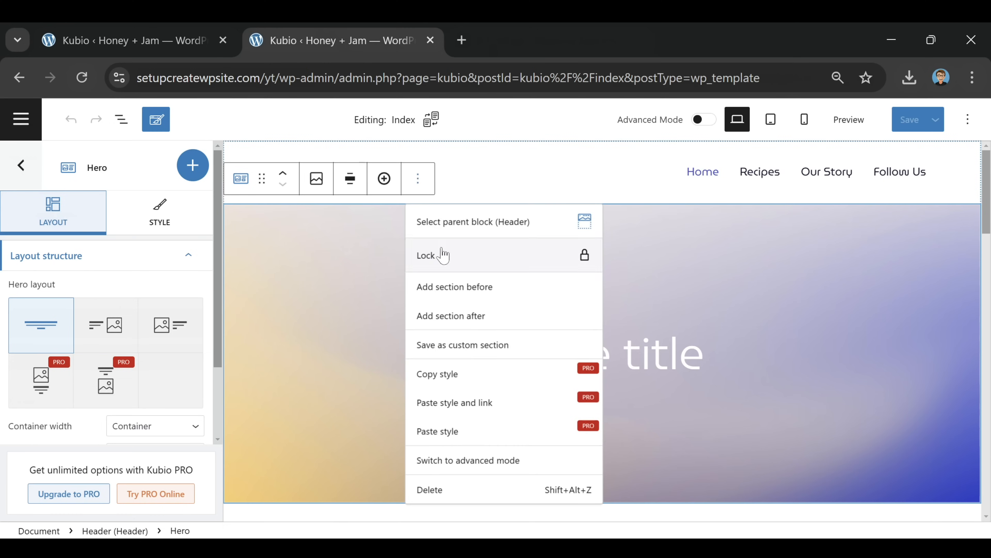
{"action": "left_click", "coordinate": [469, 492]}
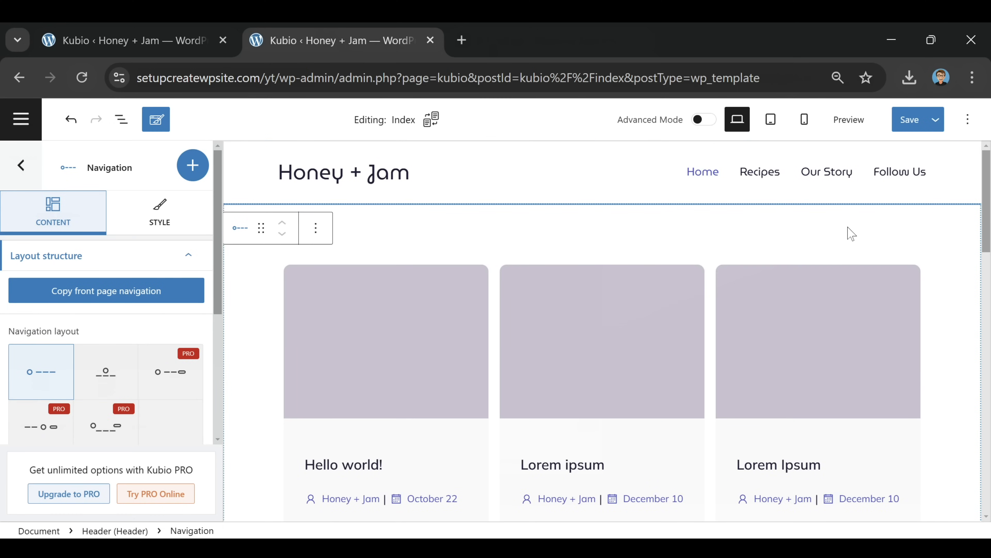
Set the post list to 2 columns per row and save the template
{"action": "left_click", "coordinate": [384, 313]}
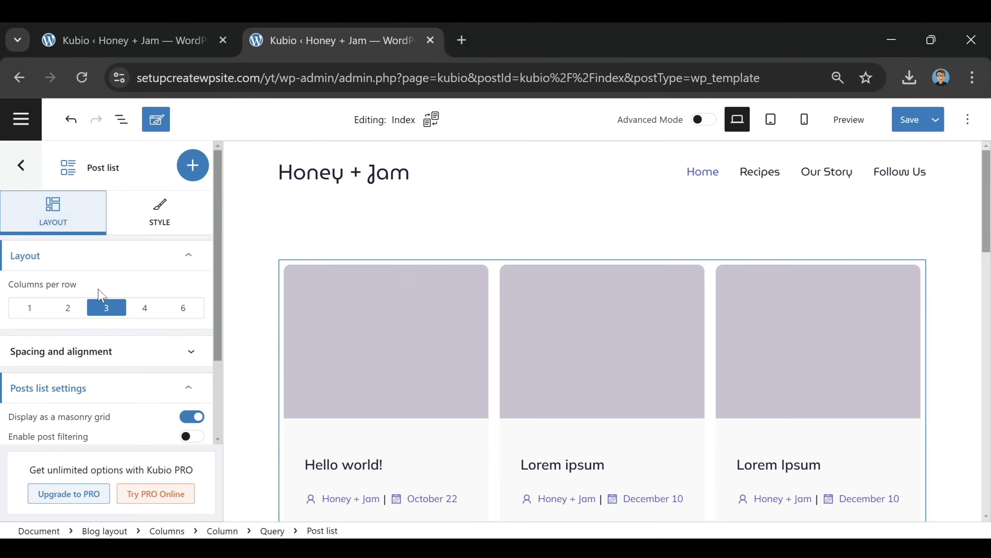
{"action": "left_click", "coordinate": [71, 314]}
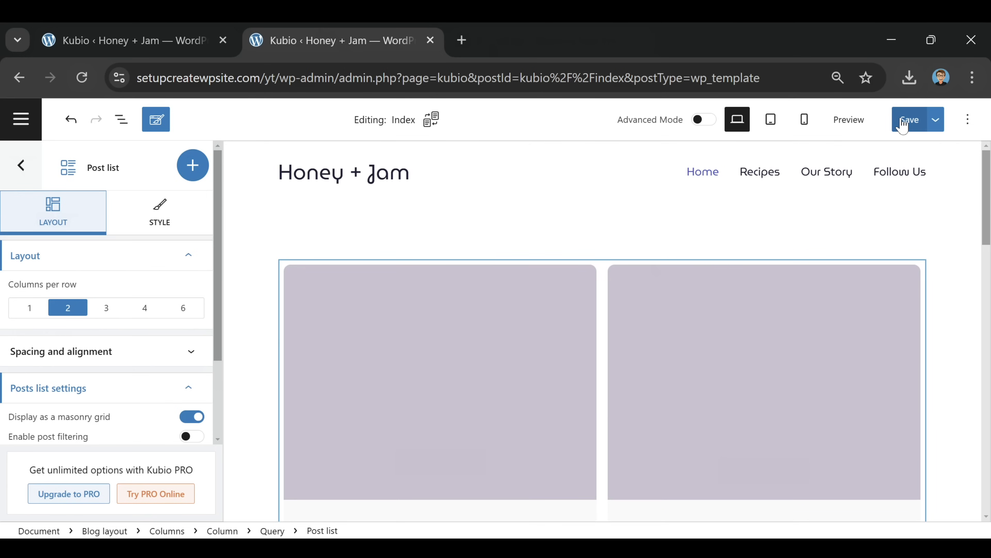
{"action": "left_click", "coordinate": [910, 129]}
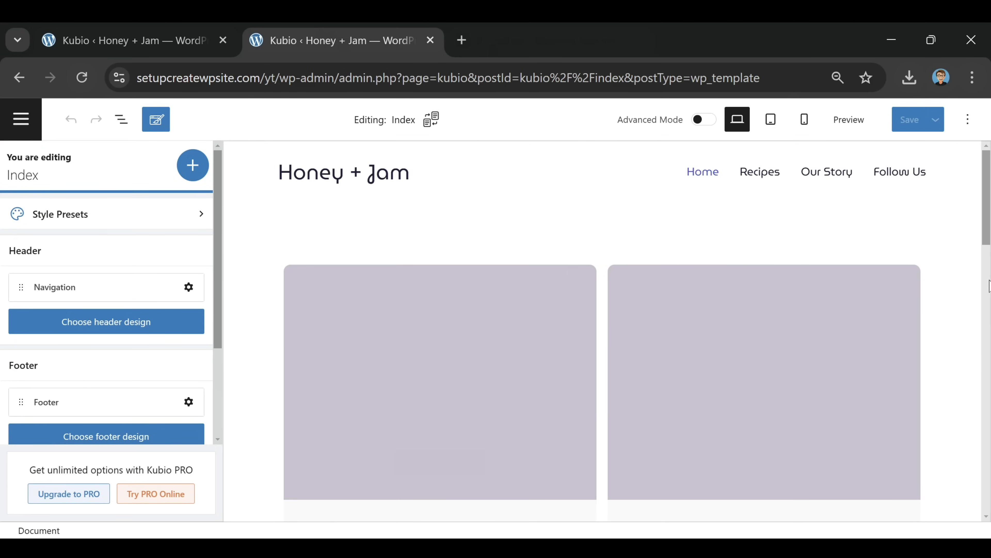
Set the Blog layout section's spacing to 31 on top and 20 at the bottom
{"action": "left_click", "coordinate": [336, 226]}
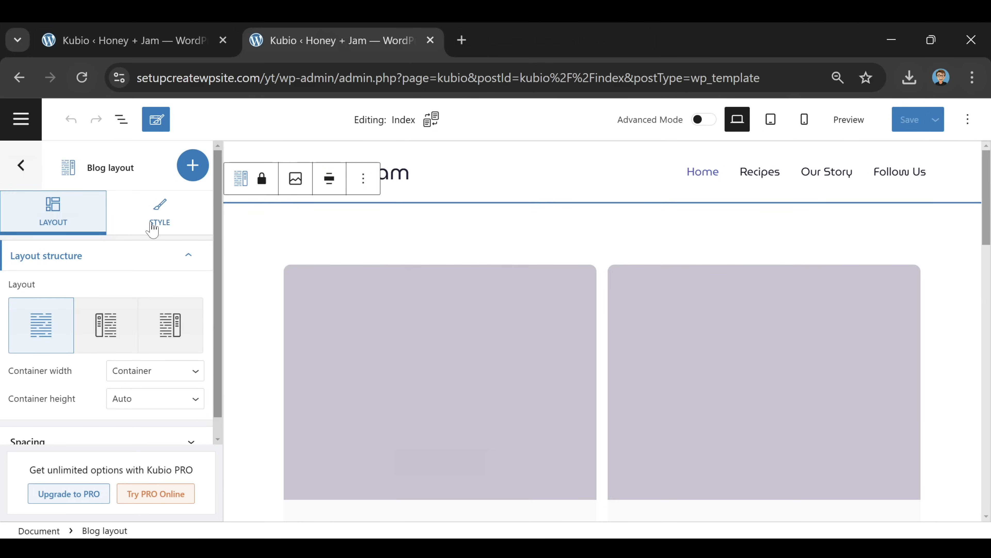
{"action": "scroll", "coordinate": [128, 288], "scroll_direction": "down", "scroll_amount": 1}
{"action": "left_click", "coordinate": [188, 425]}
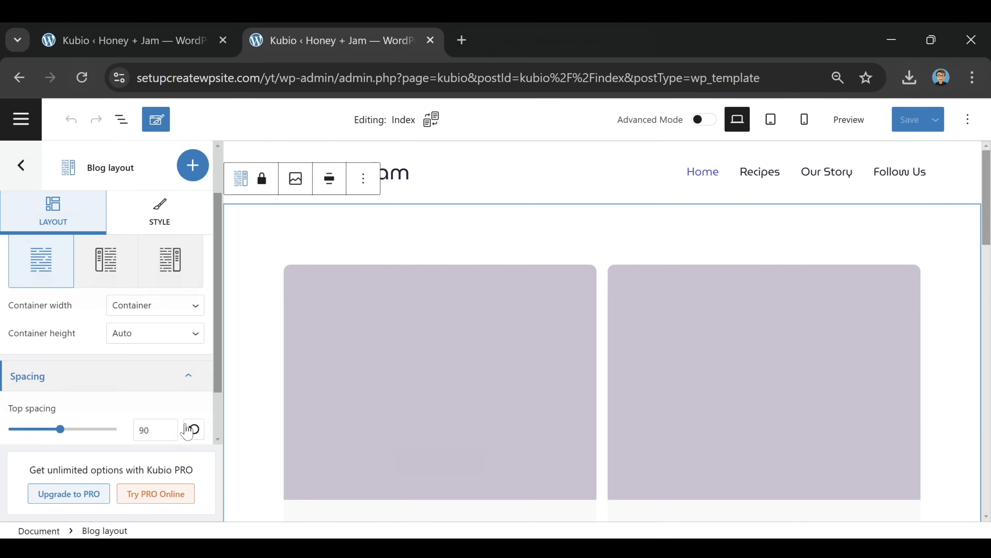
{"action": "left_click_drag", "start_coordinate": [60, 376], "coordinate": [27, 378]}
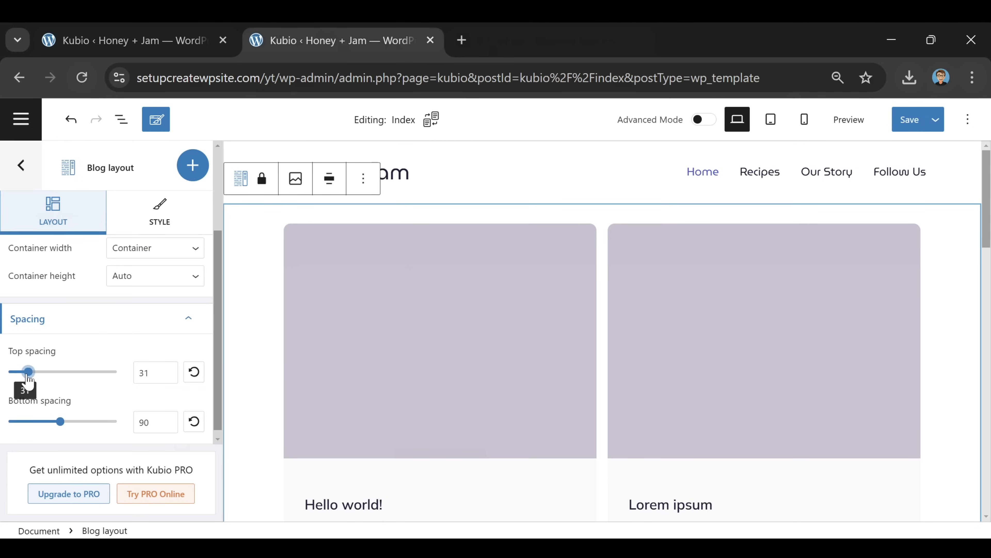
{"action": "scroll", "coordinate": [764, 379], "scroll_direction": "down", "scroll_amount": 15}
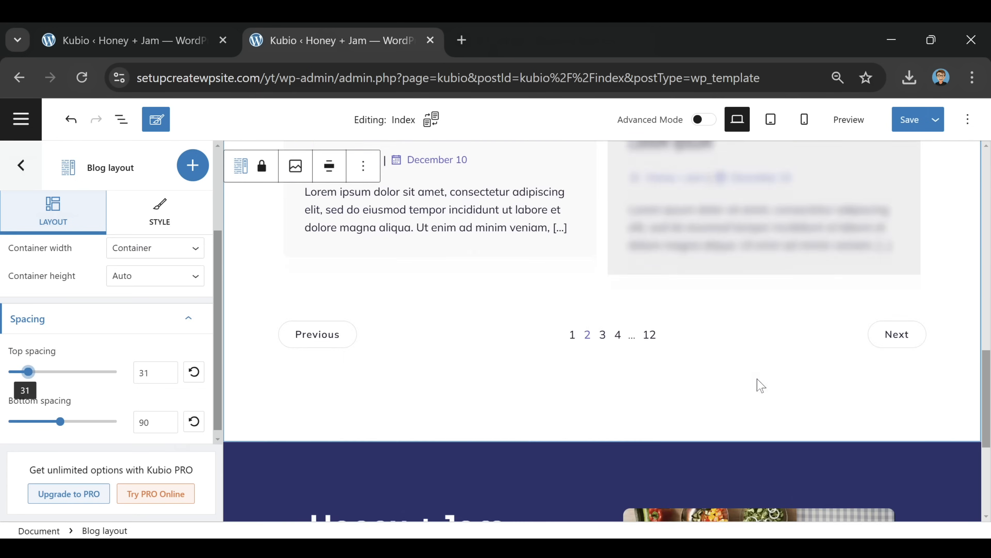
{"action": "scroll", "coordinate": [746, 387], "scroll_direction": "up", "scroll_amount": 4}
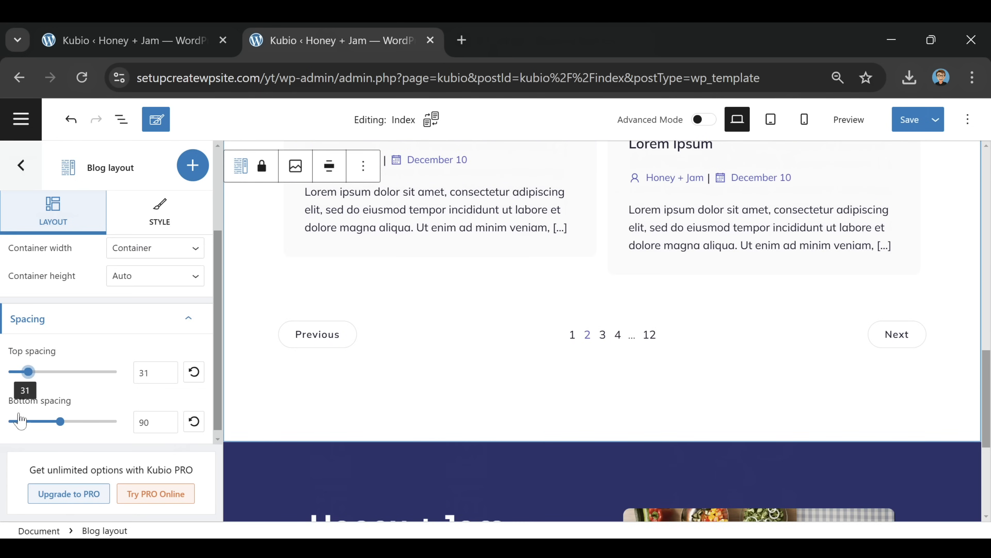
{"action": "left_click_drag", "start_coordinate": [60, 422], "coordinate": [20, 430]}
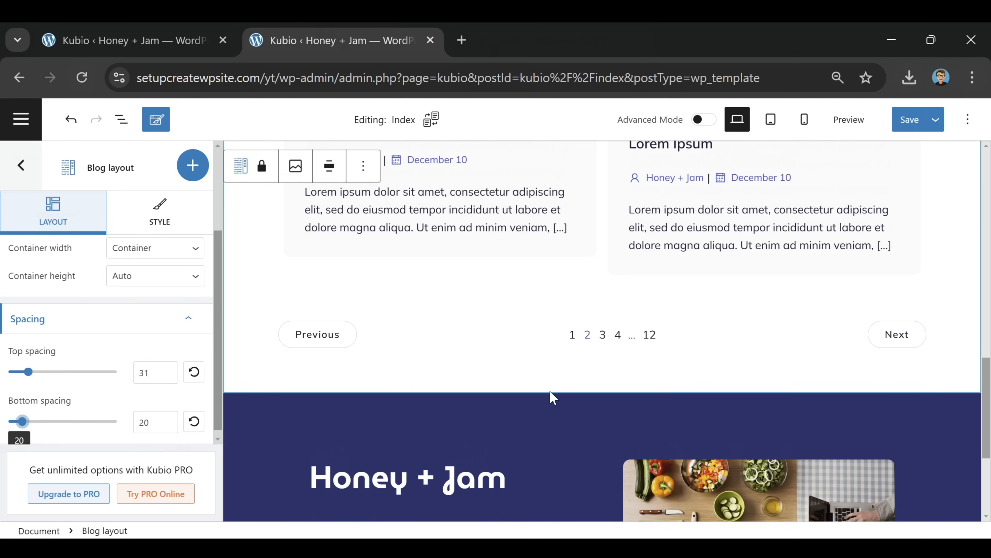
{"action": "scroll", "coordinate": [581, 395], "scroll_direction": "up", "scroll_amount": 10}
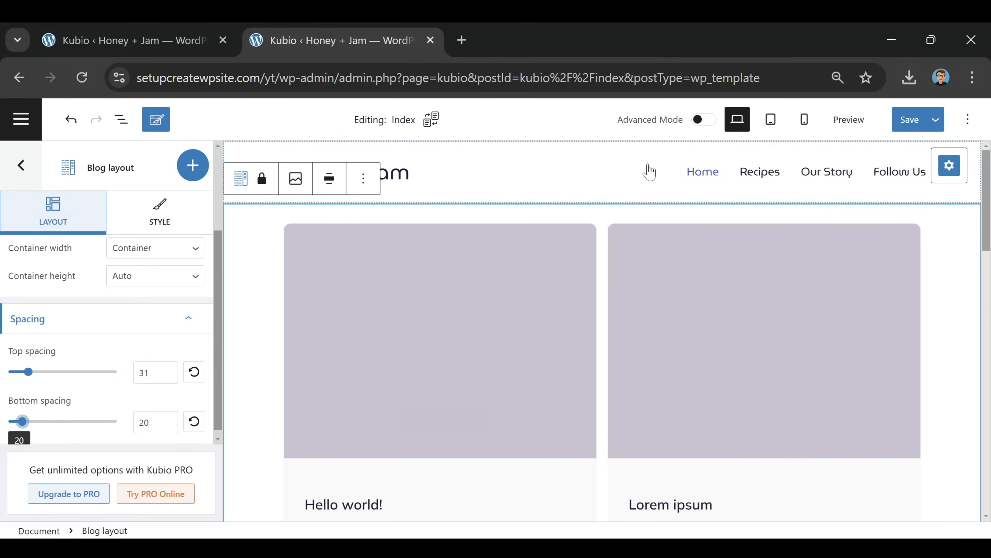
Insert a Kubio Search block into the header for all pages, next to the menu
{"action": "left_click", "coordinate": [649, 172]}
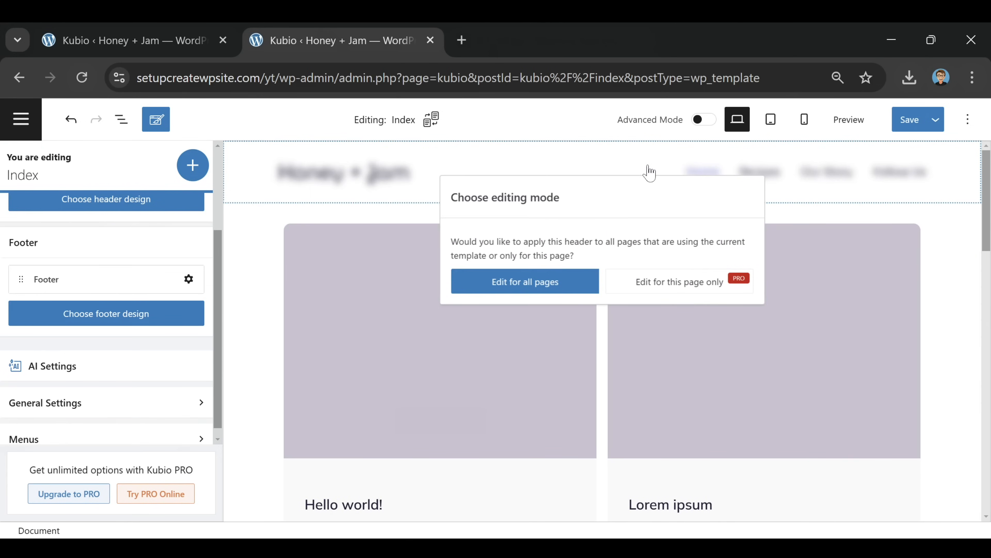
{"action": "left_click", "coordinate": [558, 278]}
{"action": "left_click", "coordinate": [693, 155]}
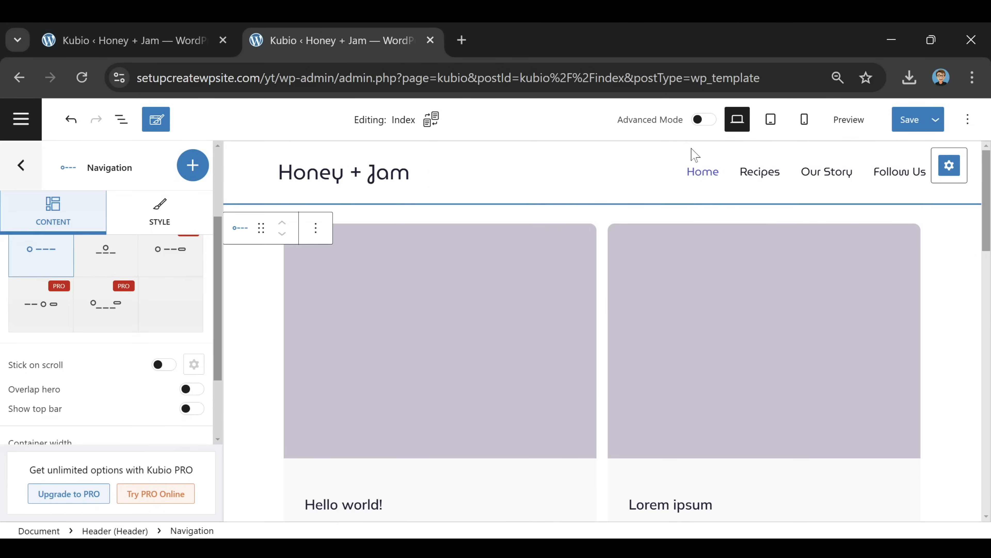
{"action": "left_click", "coordinate": [197, 166]}
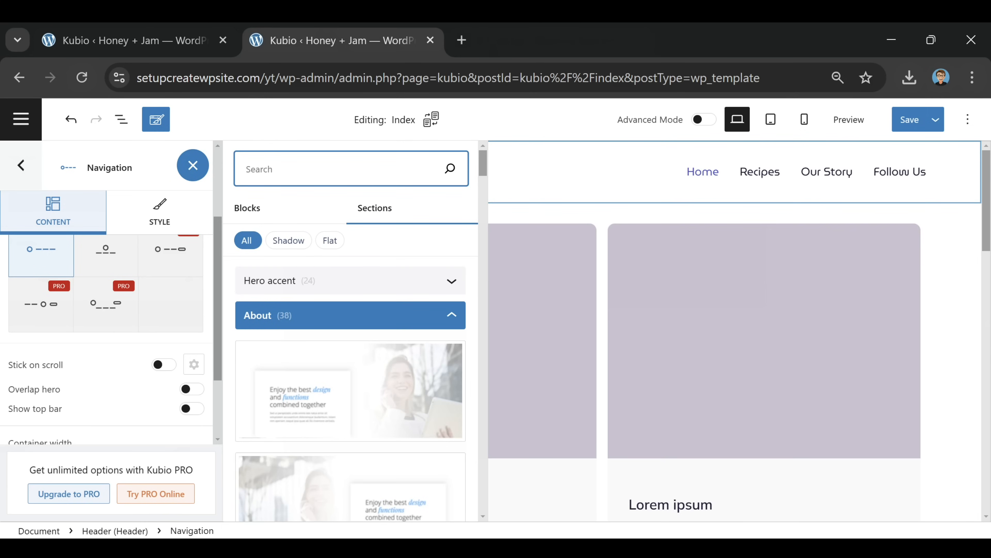
{"action": "type", "text": "searc"}
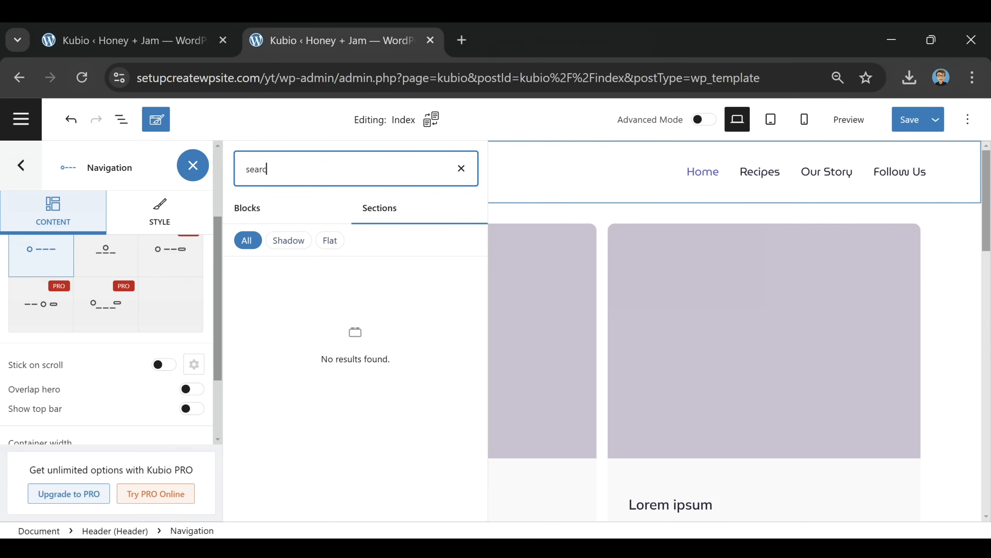
{"action": "type", "text": "h"}
{"action": "left_click", "coordinate": [252, 217]}
{"action": "left_click", "coordinate": [283, 328]}
{"action": "left_click_drag", "start_coordinate": [278, 338], "coordinate": [547, 179]}
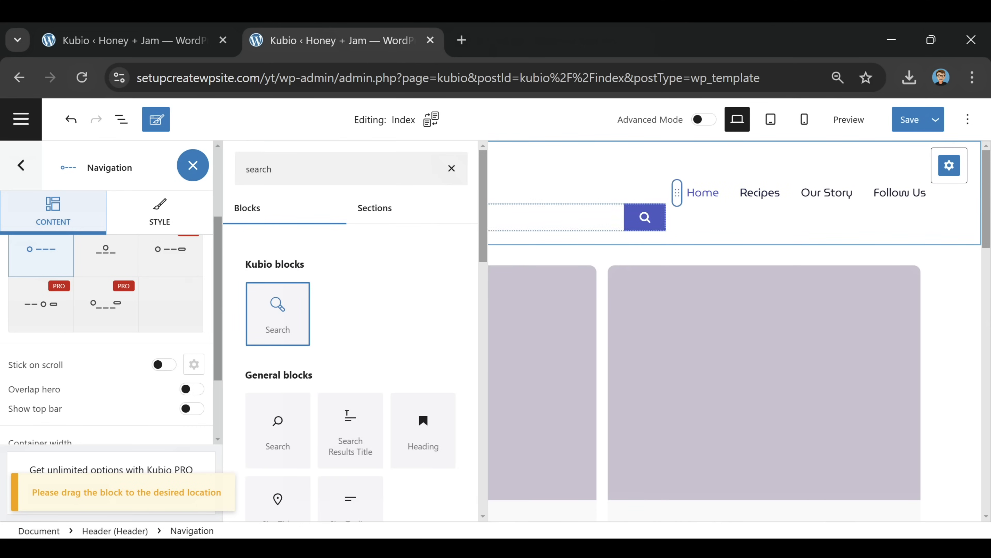
Delete the empty spacer, move search right of the menu, widen the menu column to 50.69%, and save
{"action": "left_click", "coordinate": [732, 231]}
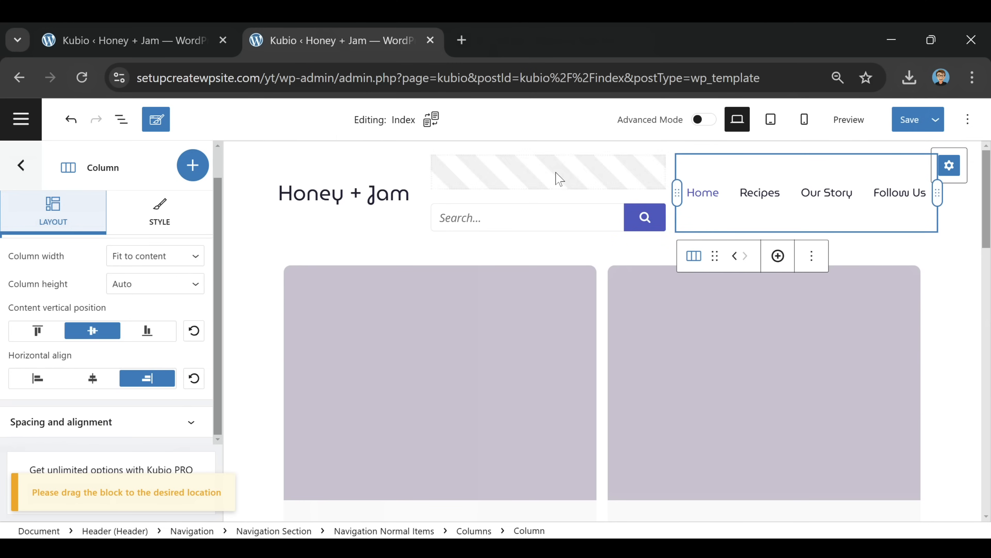
{"action": "left_click", "coordinate": [559, 179]}
{"action": "left_click", "coordinate": [523, 214]}
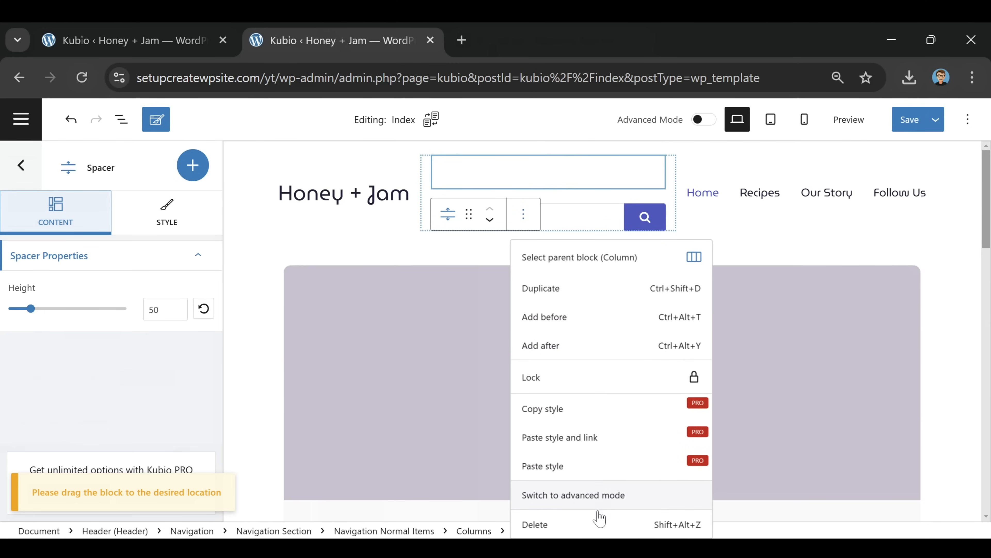
{"action": "left_click", "coordinate": [593, 525]}
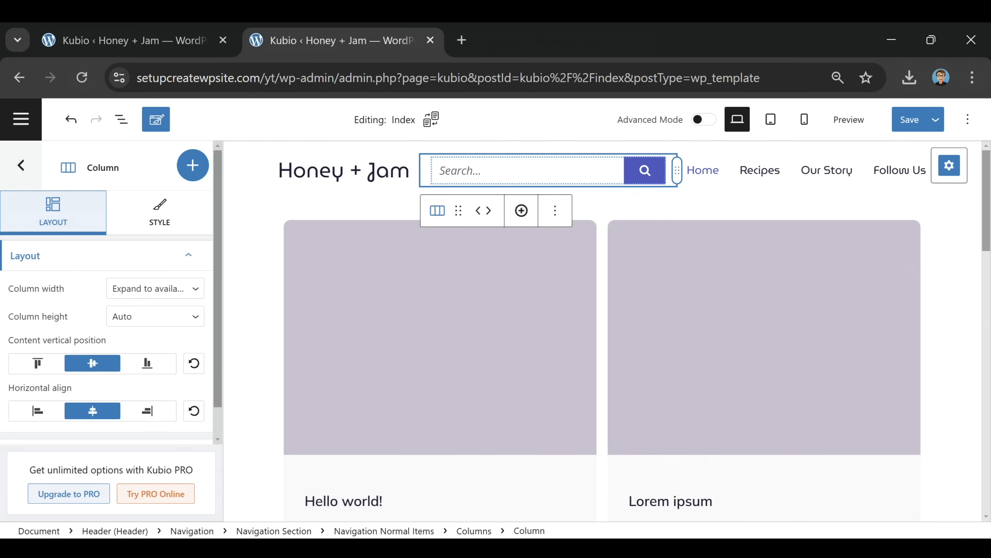
{"action": "left_click", "coordinate": [489, 211]}
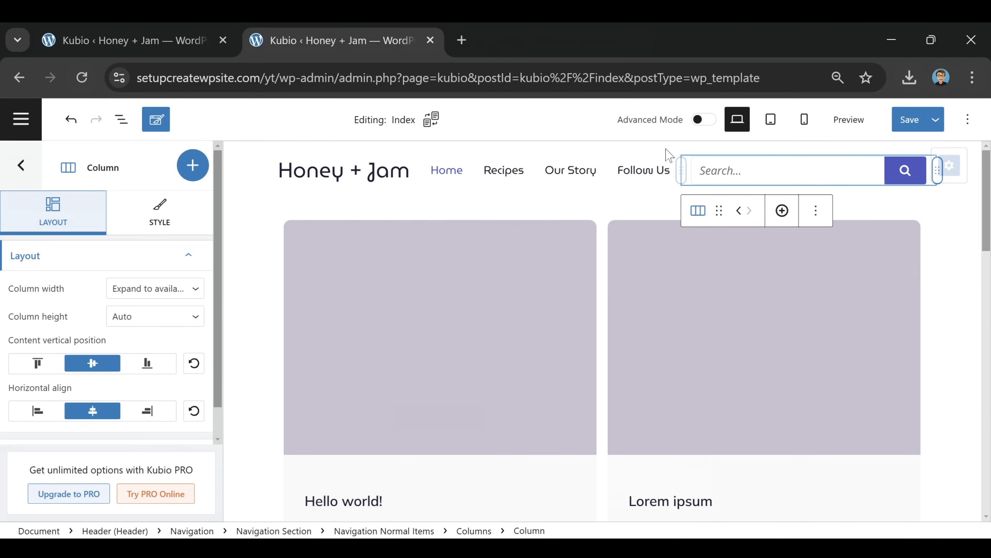
{"action": "left_click_drag", "start_coordinate": [681, 172], "coordinate": [774, 205]}
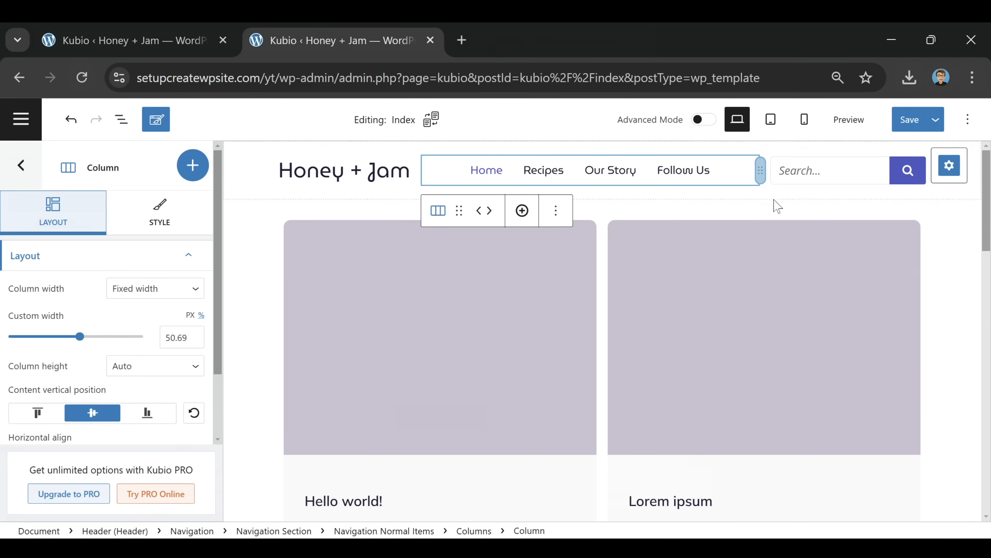
{"action": "left_click", "coordinate": [911, 120]}
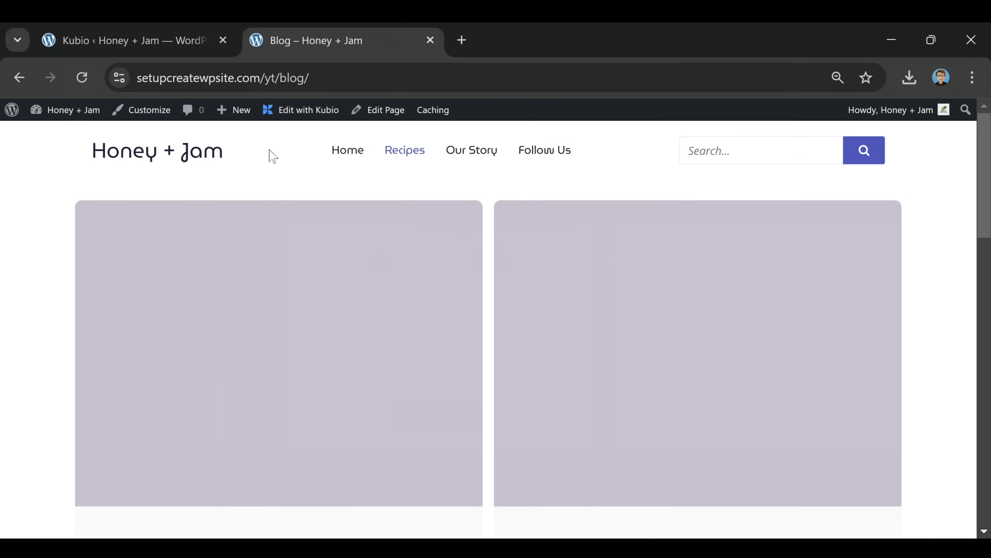
Scroll the live Blog page to review the two-column post cards and header search bar
{"action": "scroll", "coordinate": [460, 230], "scroll_direction": "down", "scroll_amount": 2}
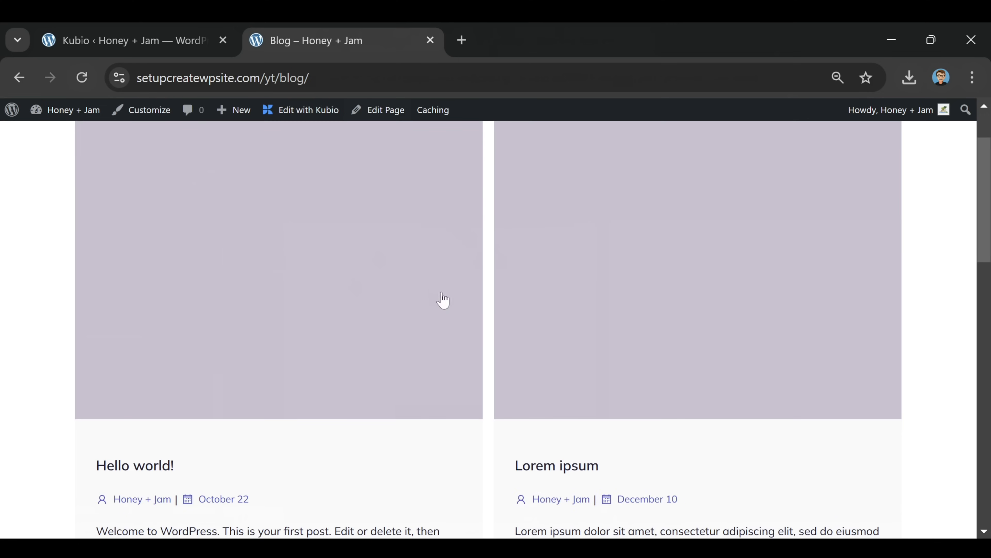
{"action": "scroll", "coordinate": [393, 386], "scroll_direction": "down", "scroll_amount": 3}
{"action": "scroll", "coordinate": [772, 221], "scroll_direction": "up", "scroll_amount": 5}
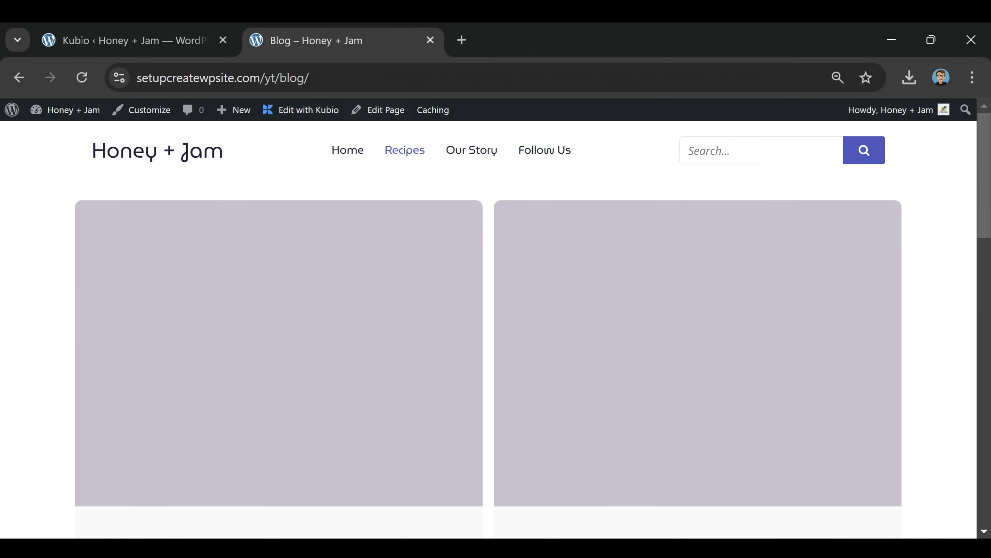
{"action": "scroll", "coordinate": [757, 225], "scroll_direction": "down", "scroll_amount": 10}
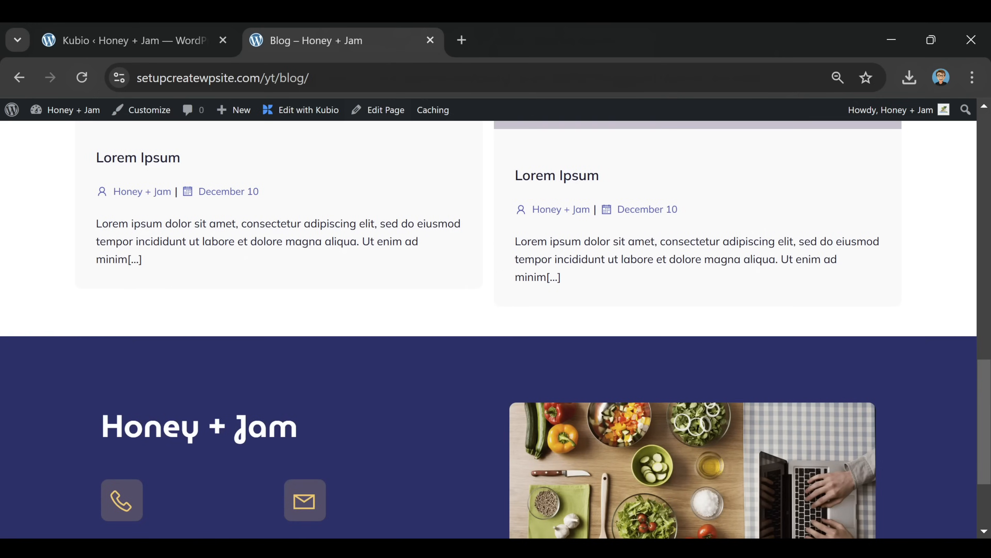
{"action": "scroll", "coordinate": [712, 261], "scroll_direction": "up", "scroll_amount": 10}
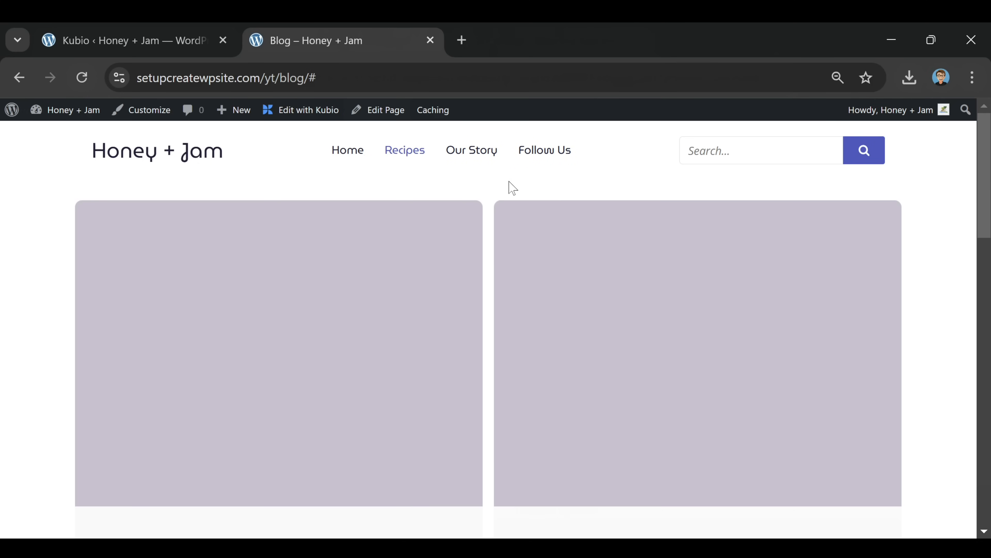
From the dashboard, create and publish an empty page titled 'Our Story'
{"action": "mouse_move", "coordinate": [20, 117]}
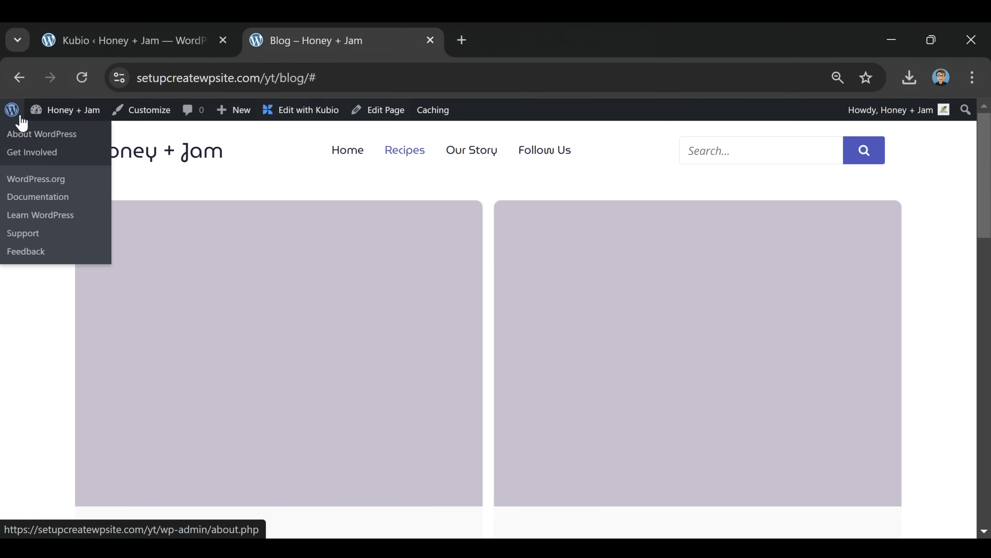
{"action": "mouse_move", "coordinate": [66, 113]}
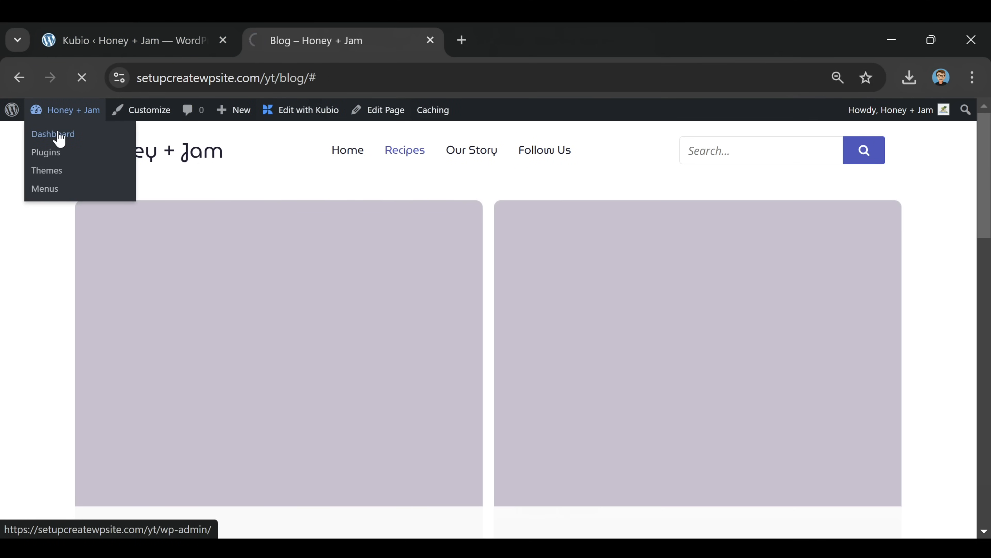
{"action": "left_click", "coordinate": [58, 134]}
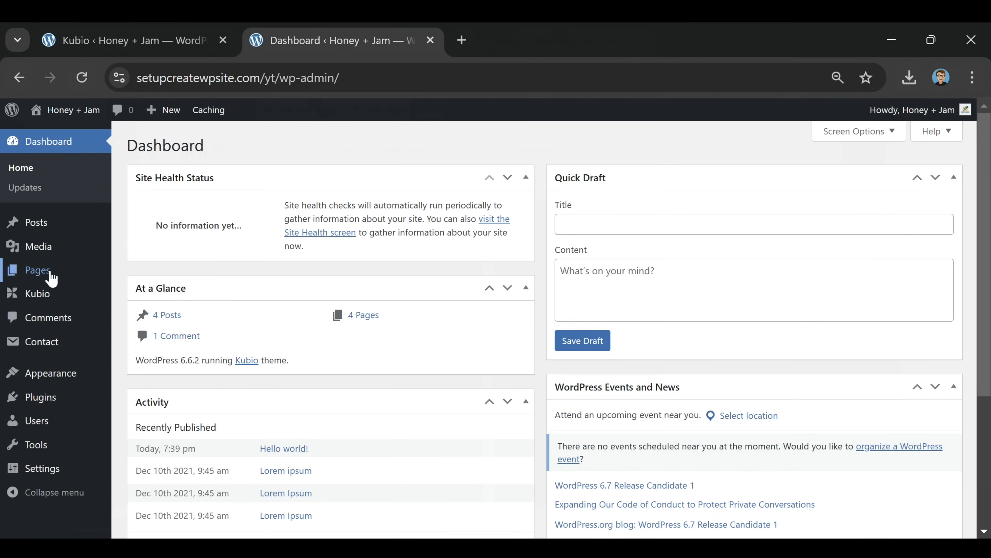
{"action": "mouse_move", "coordinate": [49, 271]}
{"action": "left_click", "coordinate": [24, 278]}
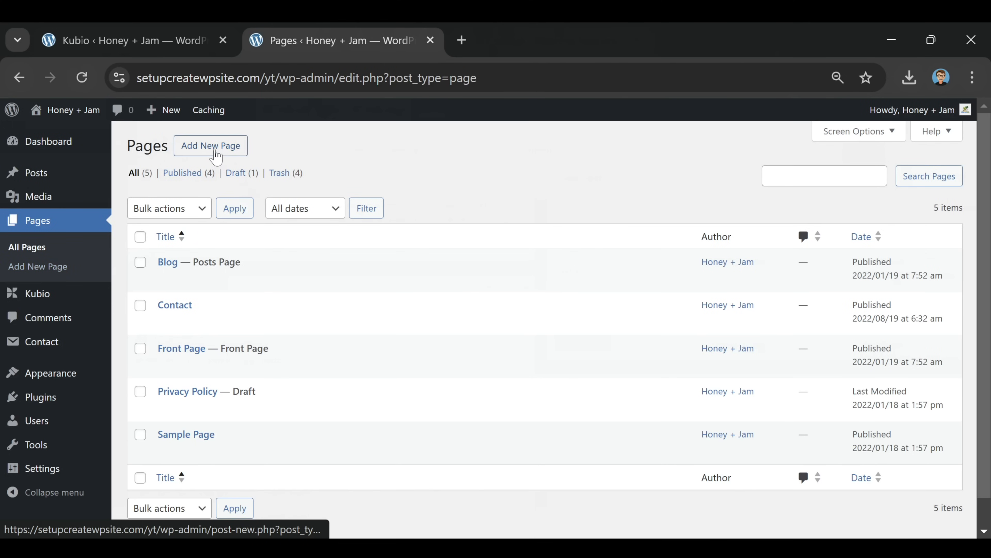
{"action": "left_click", "coordinate": [216, 155]}
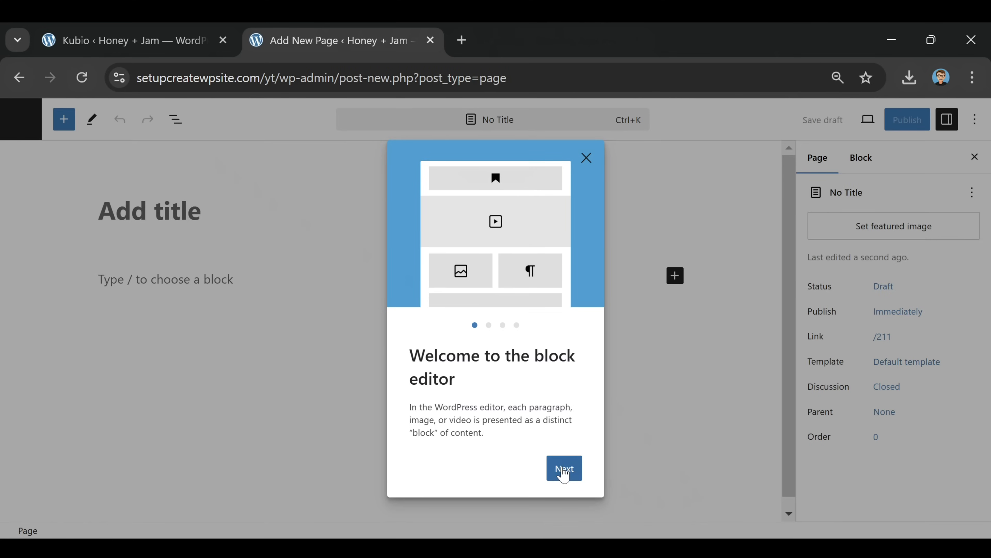
{"action": "left_click", "coordinate": [562, 475]}
{"action": "left_click", "coordinate": [562, 475]}
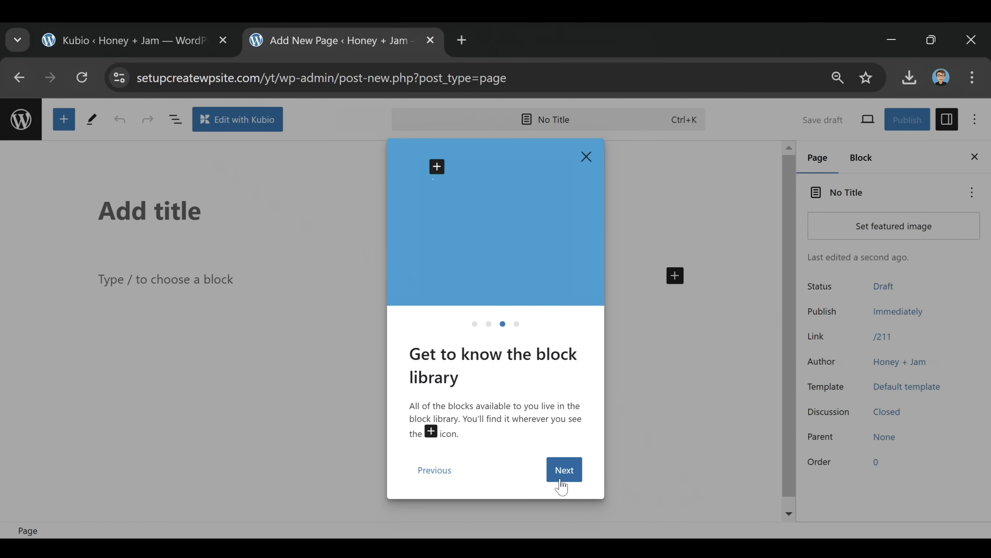
{"action": "left_click", "coordinate": [561, 475]}
{"action": "left_click", "coordinate": [559, 474]}
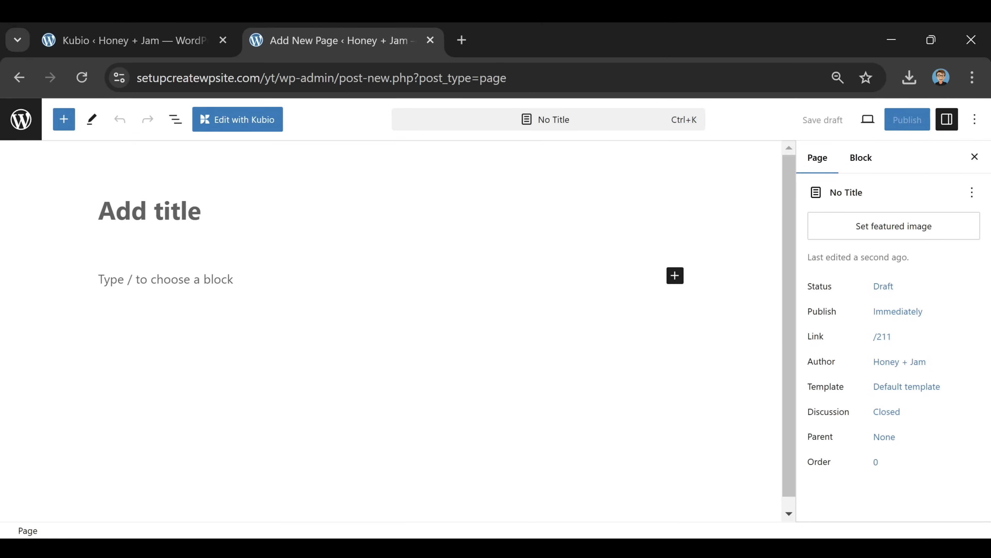
{"action": "type", "text": "Our Story"}
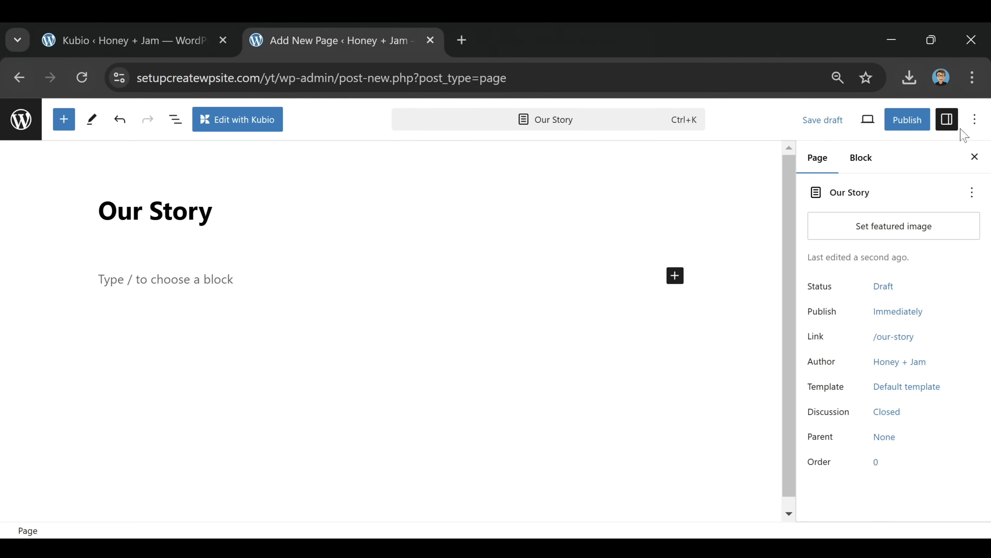
{"action": "left_click", "coordinate": [906, 121]}
{"action": "left_click", "coordinate": [852, 121]}
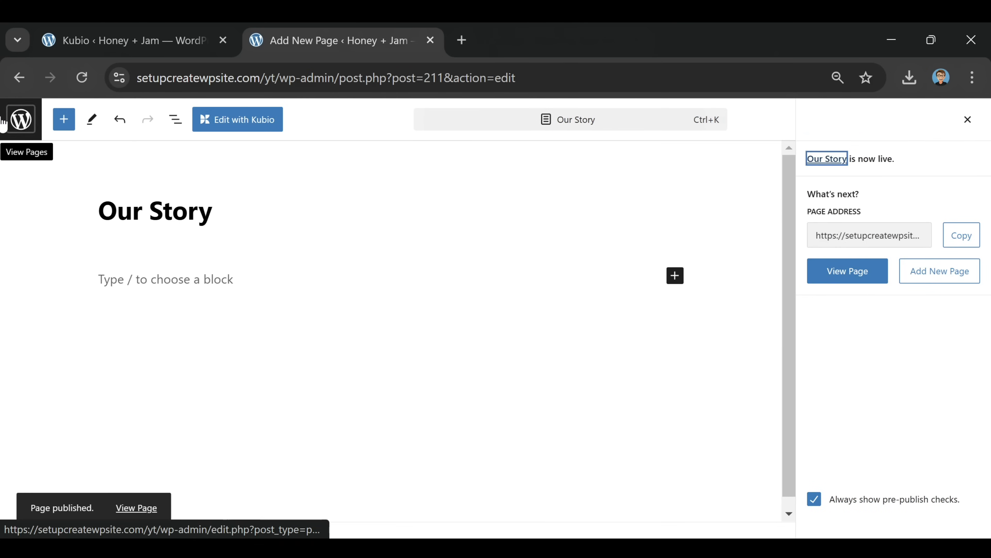
Create and publish a second empty page titled 'Follow Us'
{"action": "left_click", "coordinate": [21, 121]}
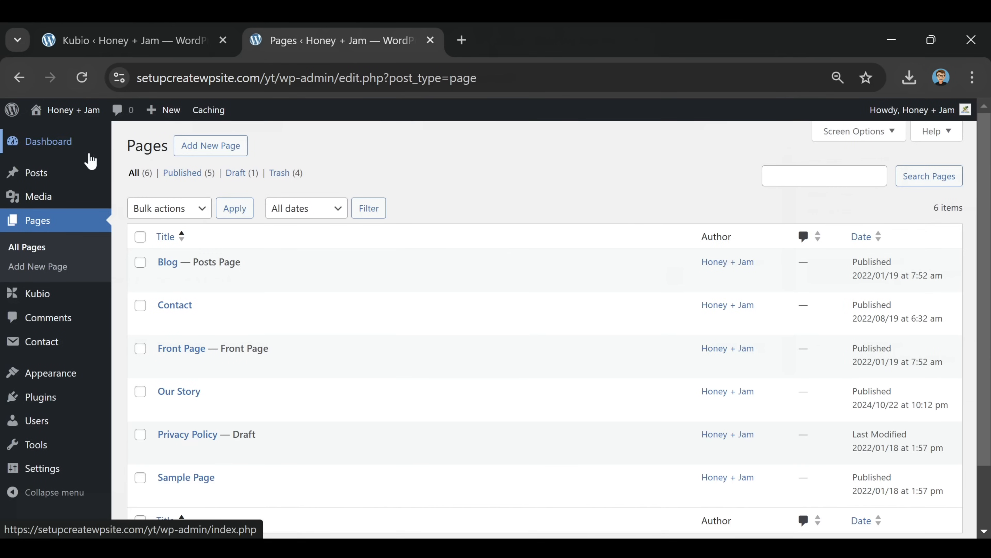
{"action": "left_click", "coordinate": [211, 145]}
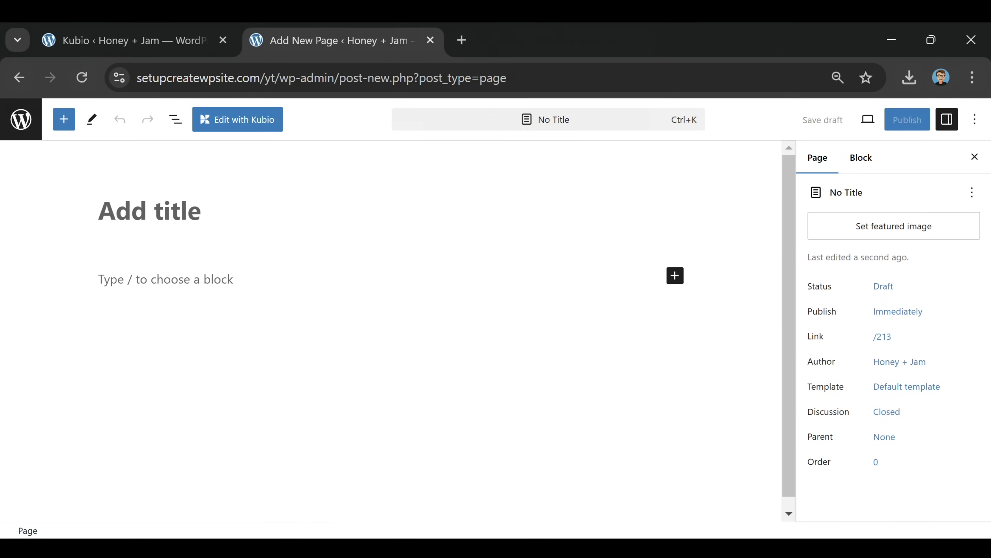
{"action": "type", "text": "Follow Us"}
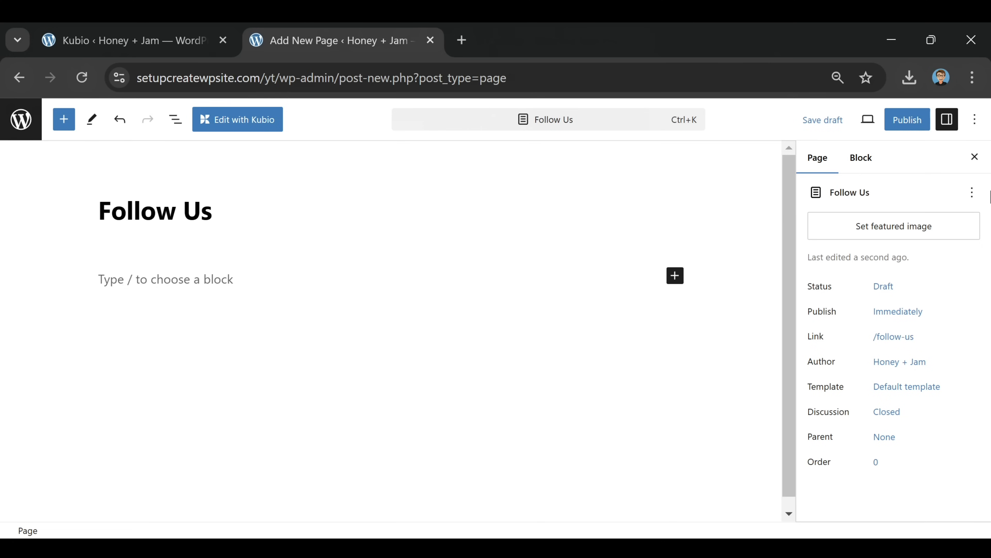
{"action": "left_click", "coordinate": [902, 121]}
{"action": "left_click", "coordinate": [871, 123]}
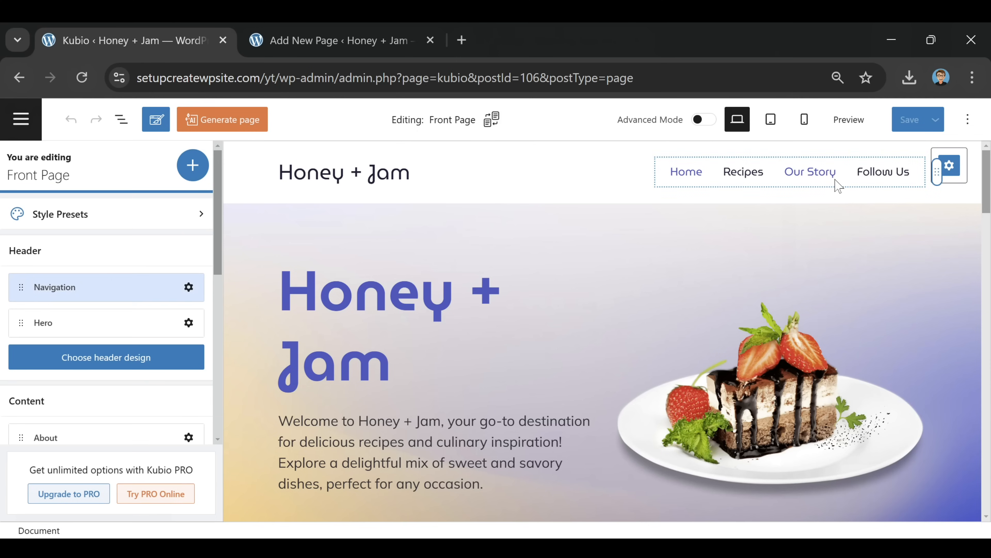
Open the header navigation menu's item structure in the Front Page editor
{"action": "left_click", "coordinate": [838, 184]}
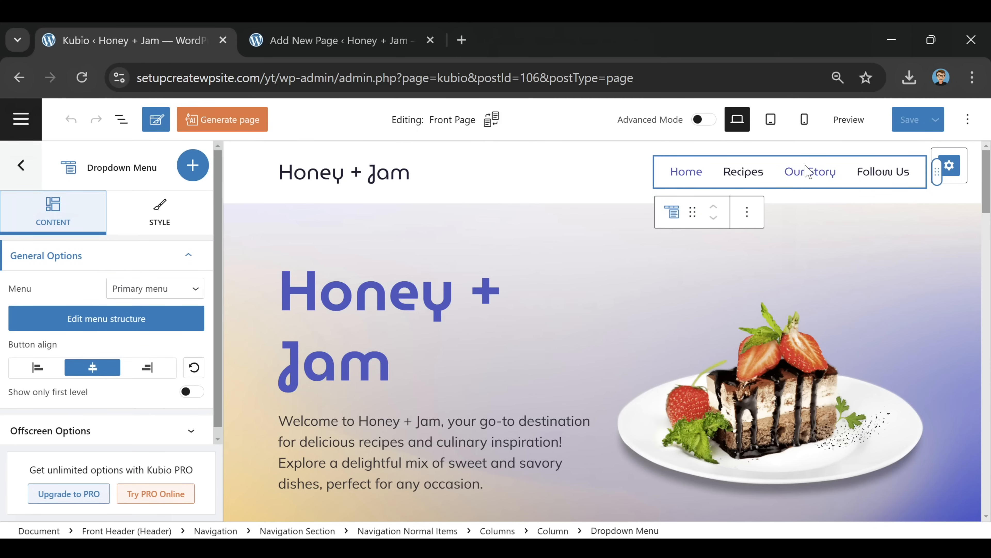
{"action": "scroll", "coordinate": [97, 298], "scroll_direction": "down", "scroll_amount": 1}
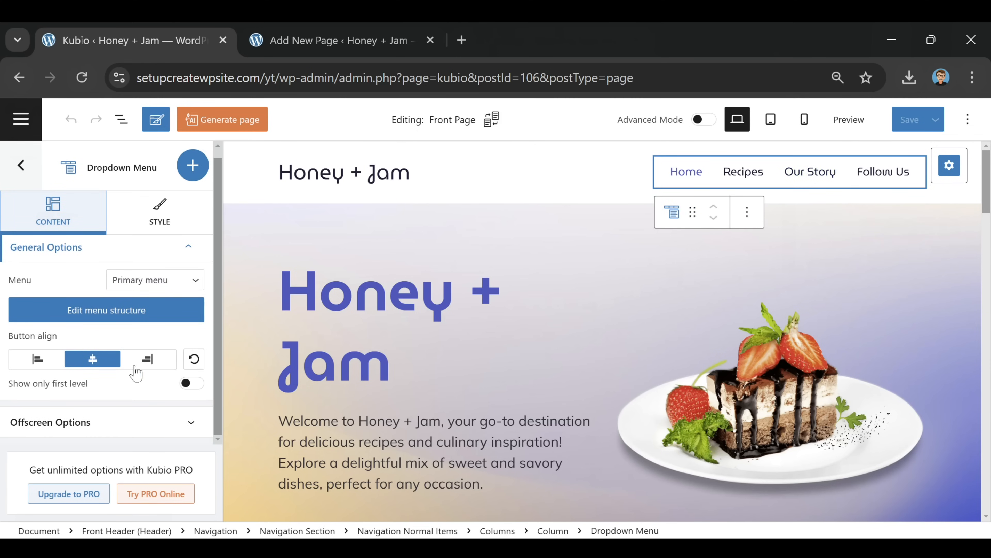
{"action": "scroll", "coordinate": [188, 423], "scroll_direction": "up", "scroll_amount": 1}
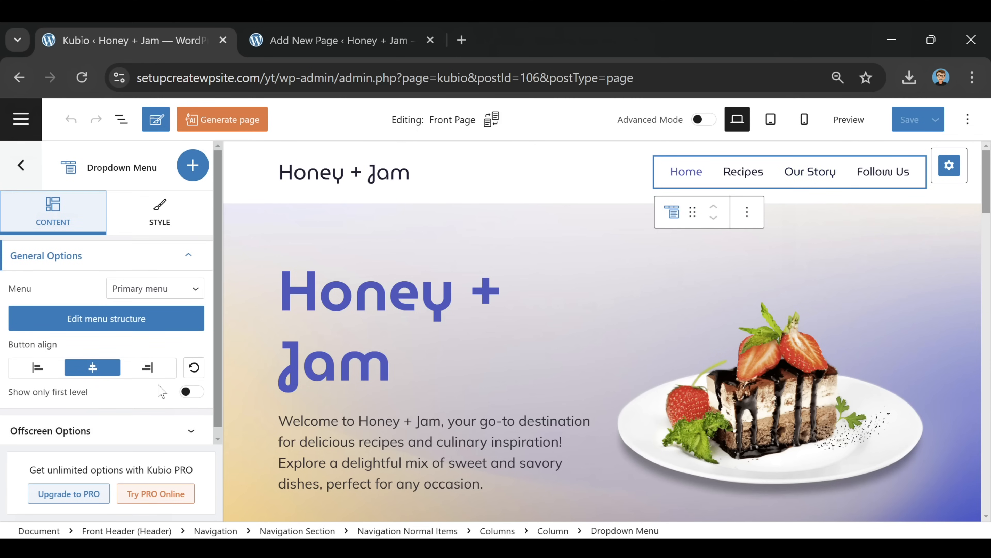
{"action": "left_click", "coordinate": [108, 324]}
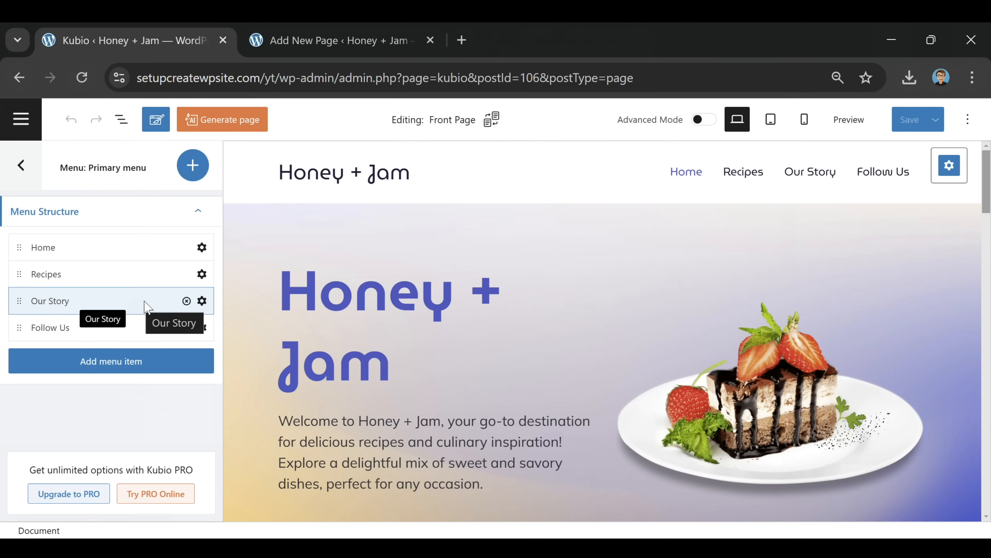
{"action": "left_click", "coordinate": [202, 301]}
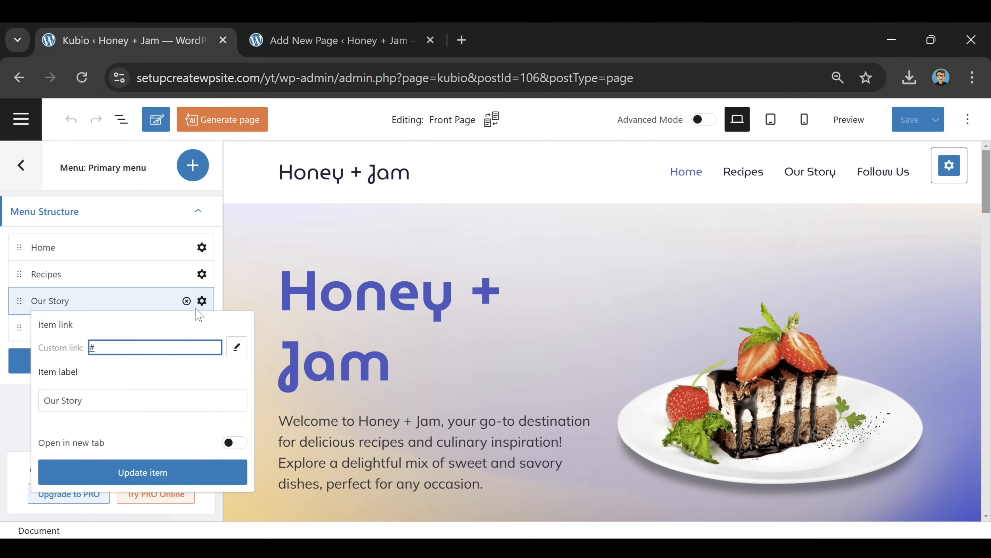
Replace the Follow Us menu item's # link with the Follow Us page address
{"action": "left_click", "coordinate": [347, 41]}
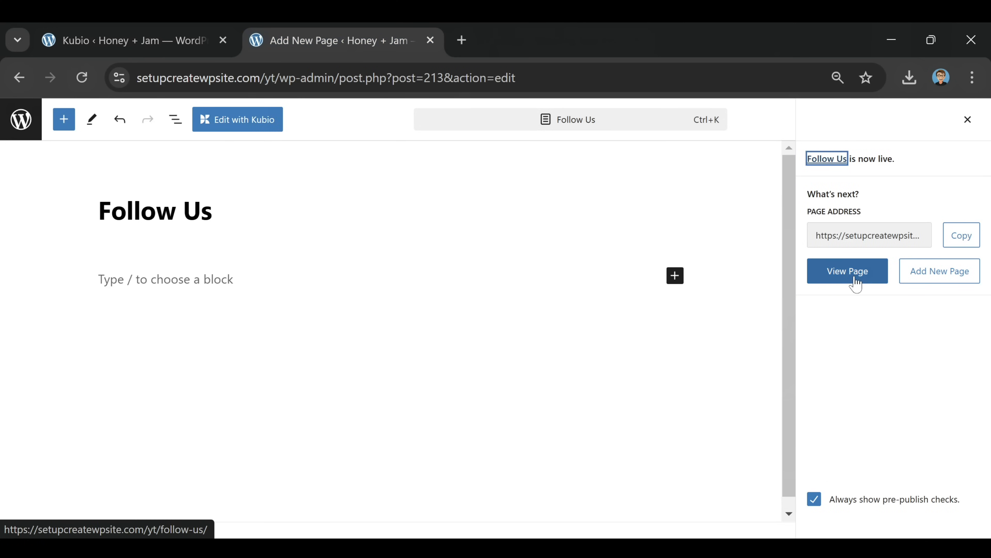
{"action": "left_click", "coordinate": [966, 238]}
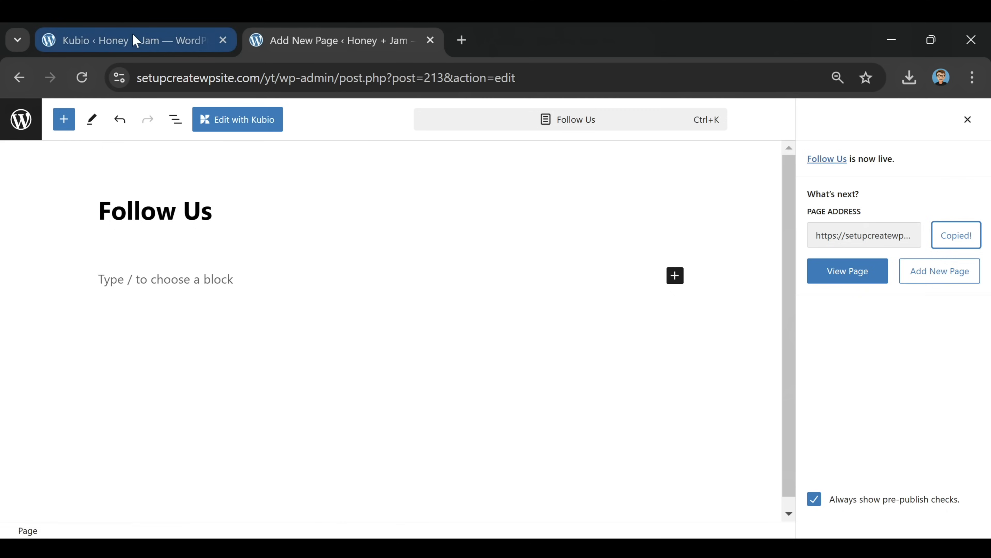
{"action": "left_click", "coordinate": [155, 44]}
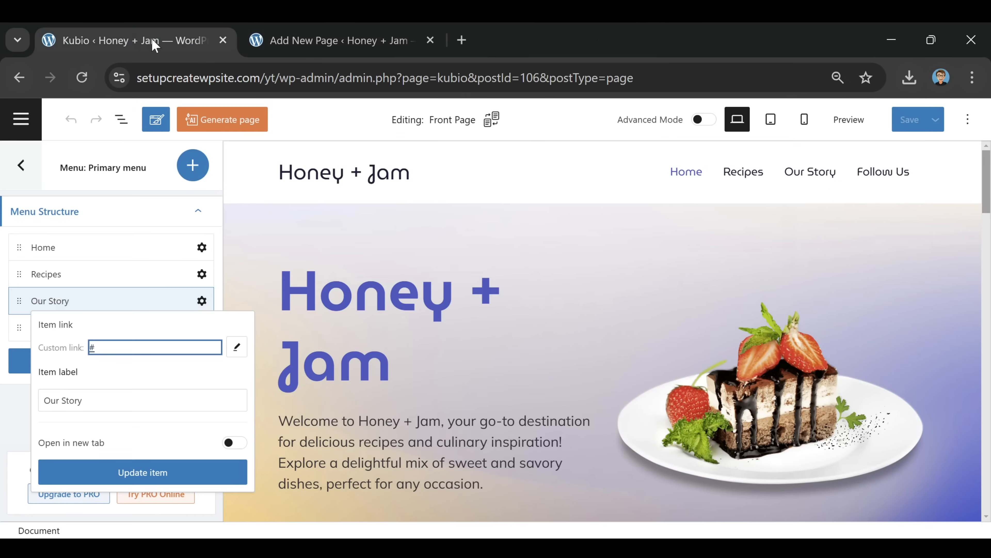
{"action": "left_click", "coordinate": [26, 332]}
{"action": "left_click", "coordinate": [201, 327]}
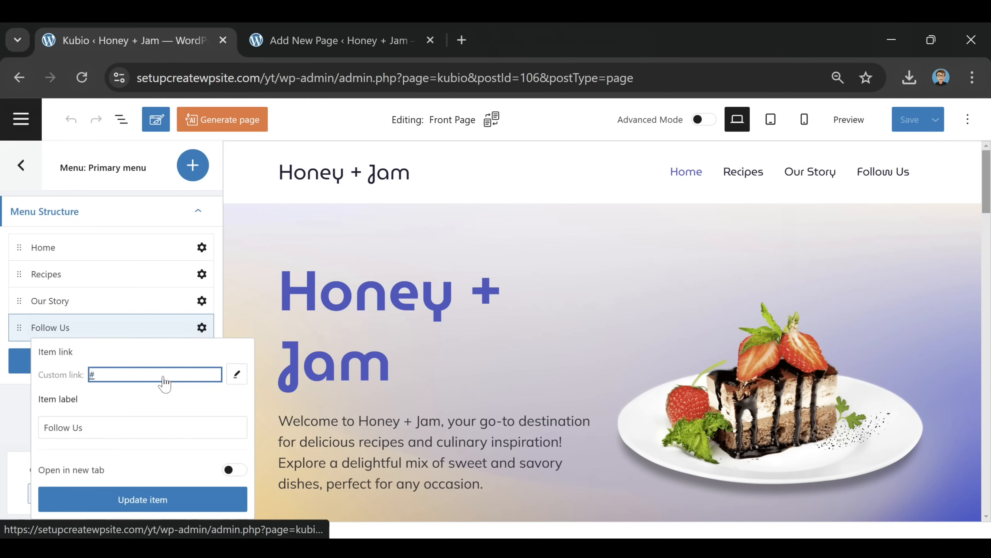
{"action": "key", "text": "BackSpace"}
{"action": "key", "text": "ctrl+v"}
{"action": "left_click", "coordinate": [178, 502]}
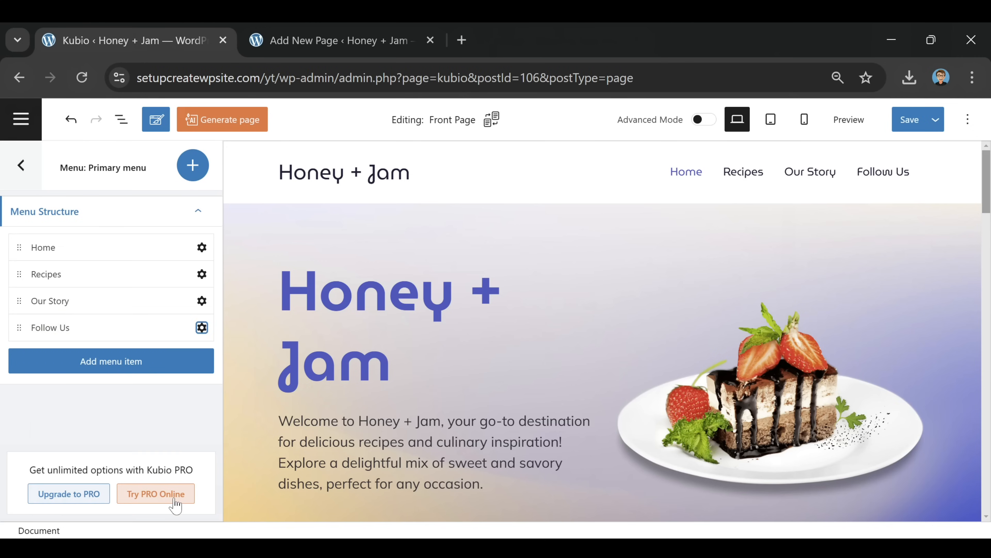
Link the Our Story menu item to the Our Story page address and save the front page
{"action": "left_click", "coordinate": [319, 40]}
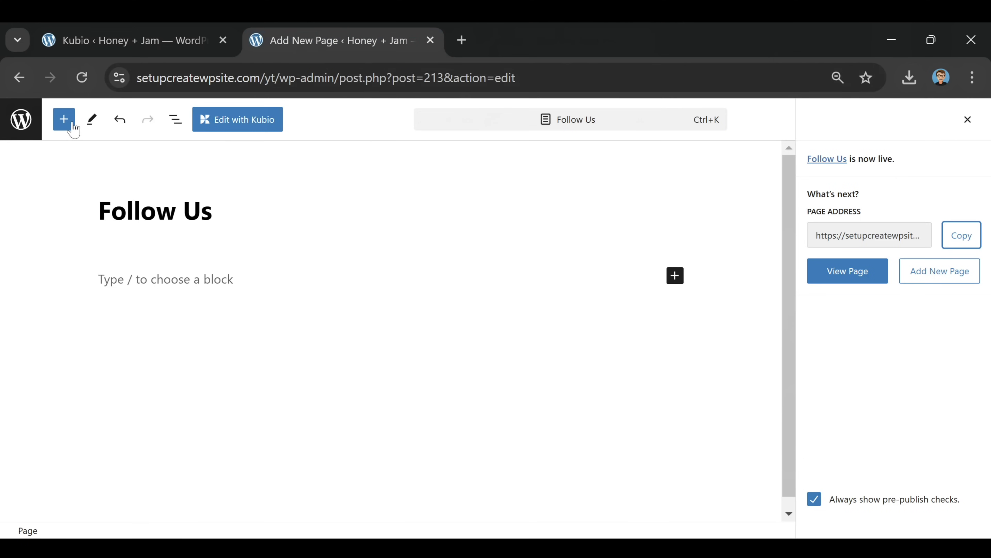
{"action": "left_click", "coordinate": [16, 128]}
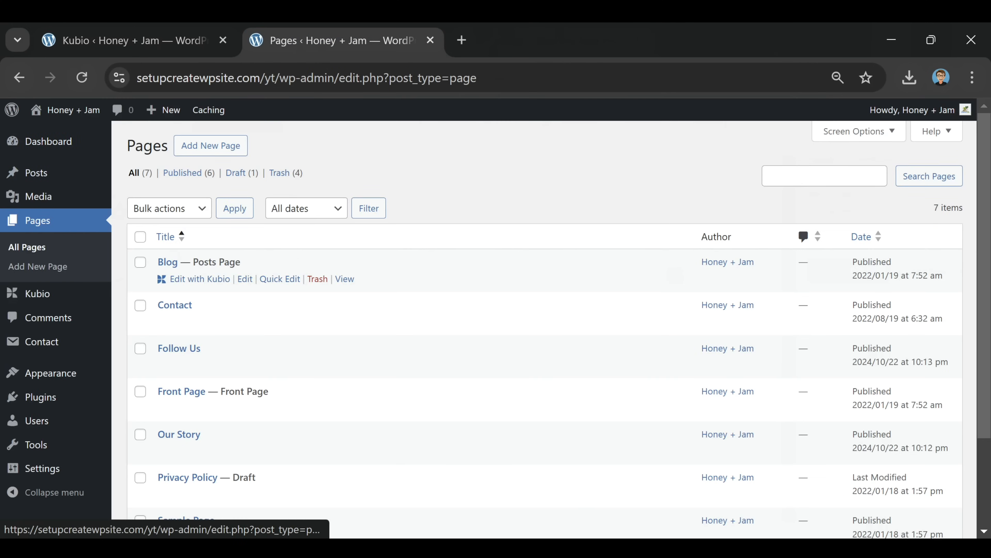
{"action": "scroll", "coordinate": [402, 279], "scroll_direction": "down", "scroll_amount": 1}
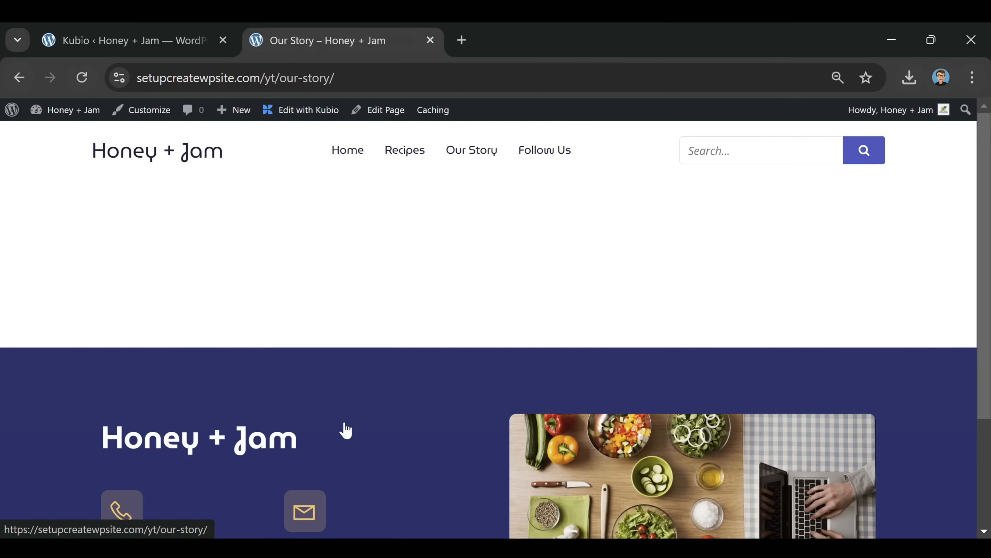
{"action": "left_click", "coordinate": [330, 80]}
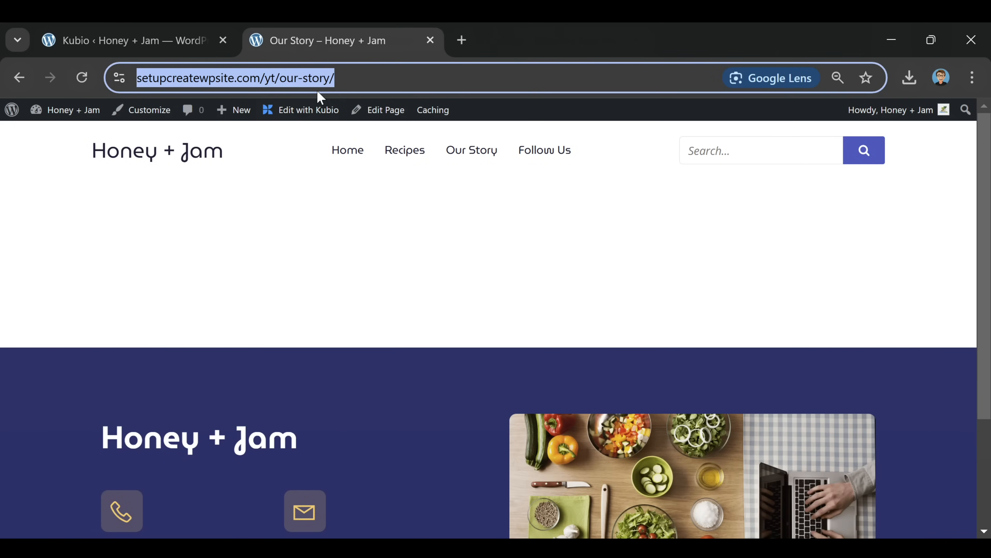
{"action": "left_click", "coordinate": [178, 41]}
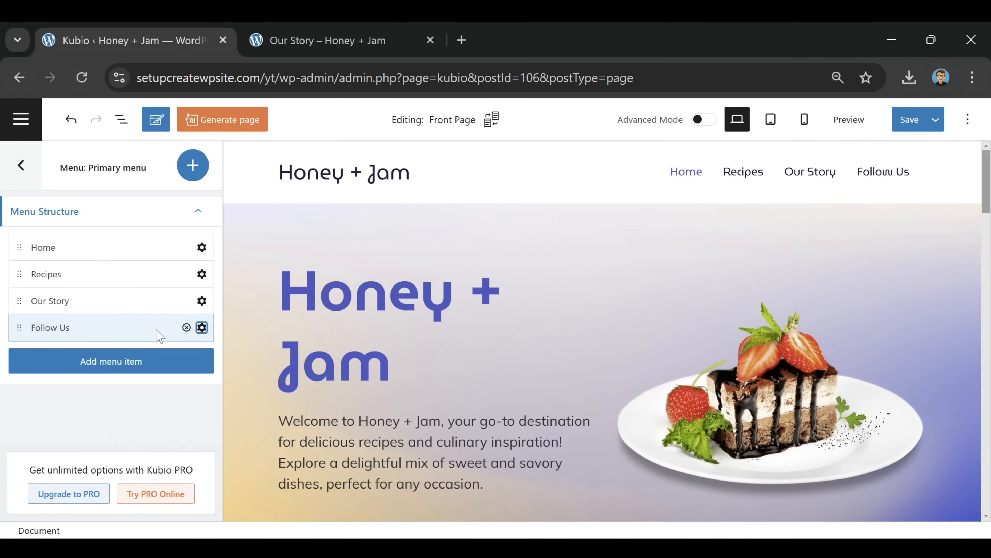
{"action": "left_click", "coordinate": [202, 301]}
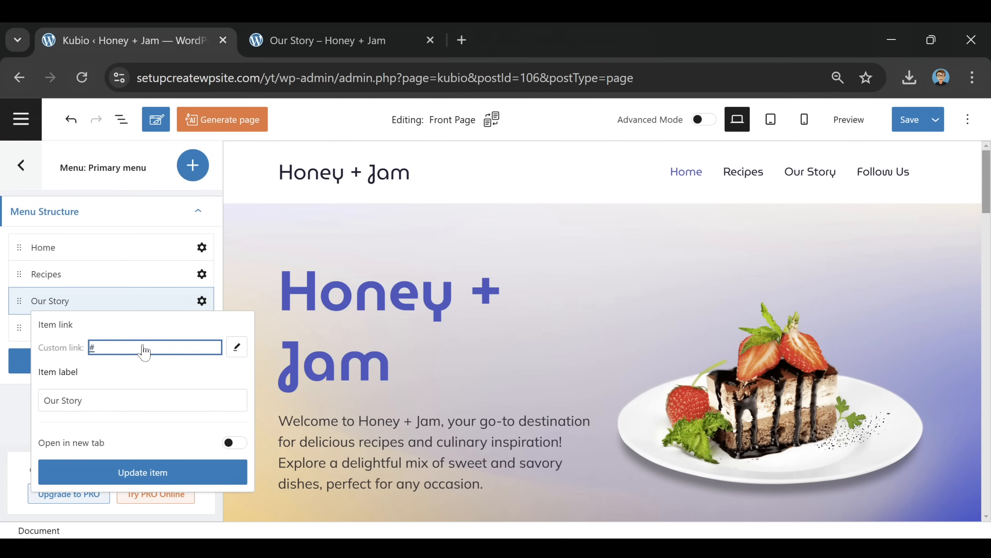
{"action": "left_click", "coordinate": [123, 352]}
{"action": "key", "text": "BackSpace"}
{"action": "key", "text": "ctrl+v"}
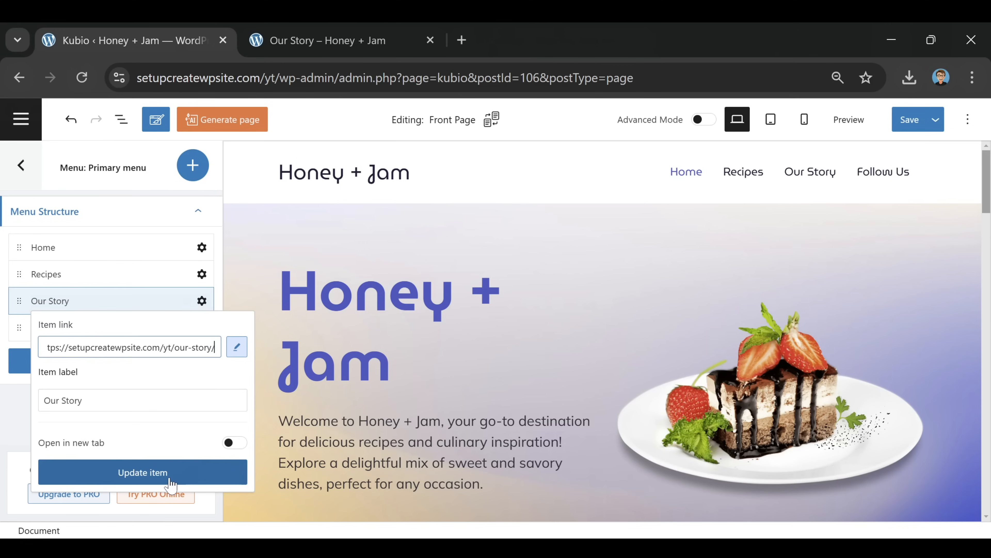
{"action": "left_click", "coordinate": [171, 475]}
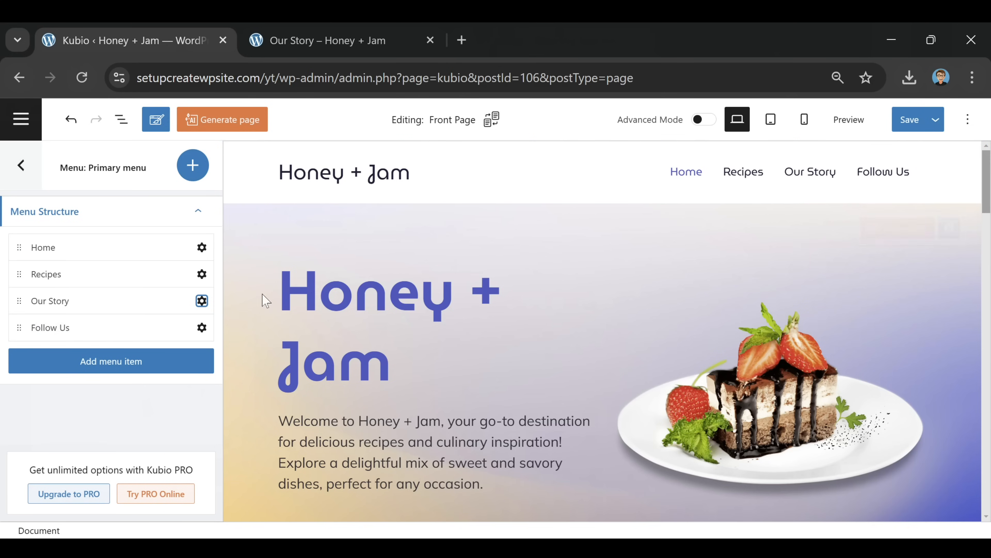
{"action": "left_click", "coordinate": [901, 125]}
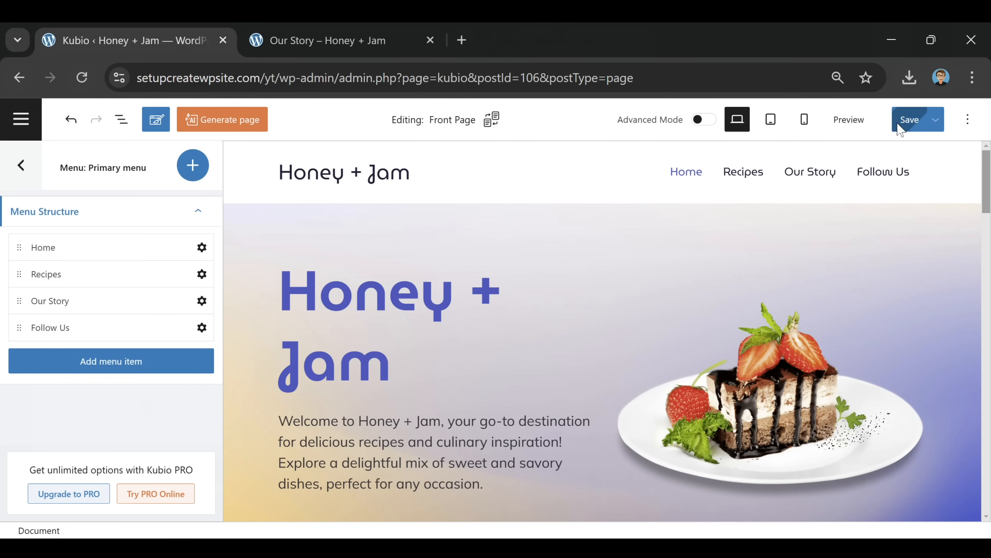
Reload the live site and test the Home, Our Story and Follow Us menu links
{"action": "left_click", "coordinate": [334, 35]}
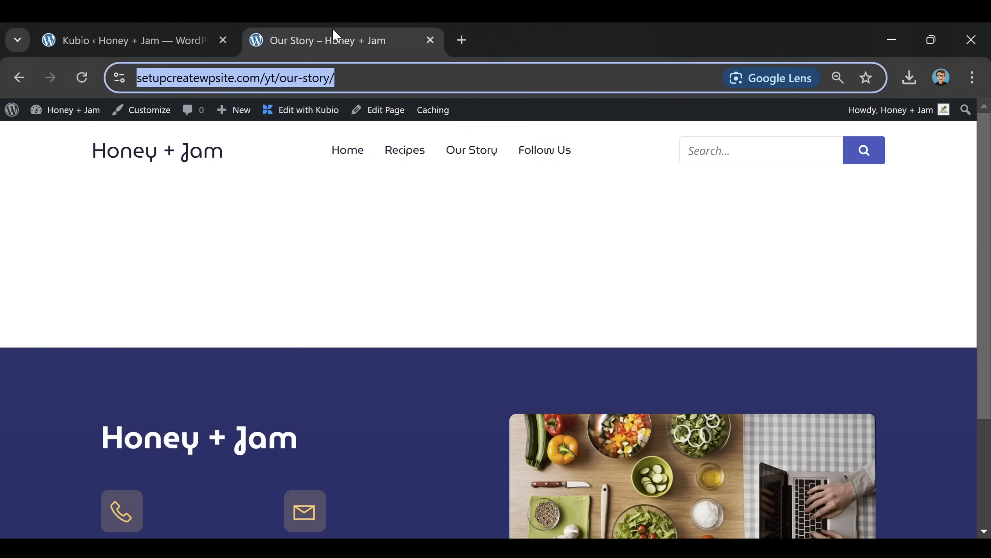
{"action": "key", "text": "Return"}
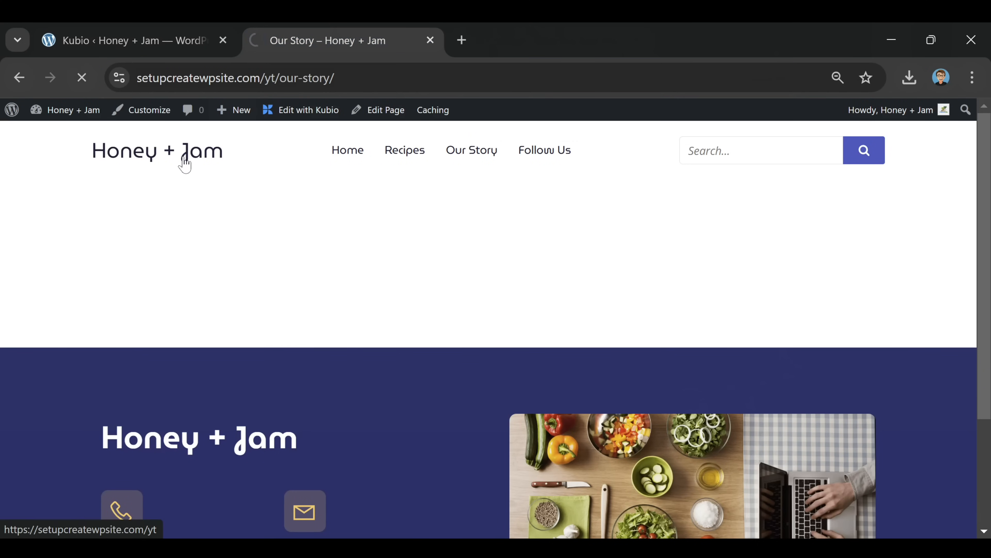
{"action": "left_click", "coordinate": [185, 164]}
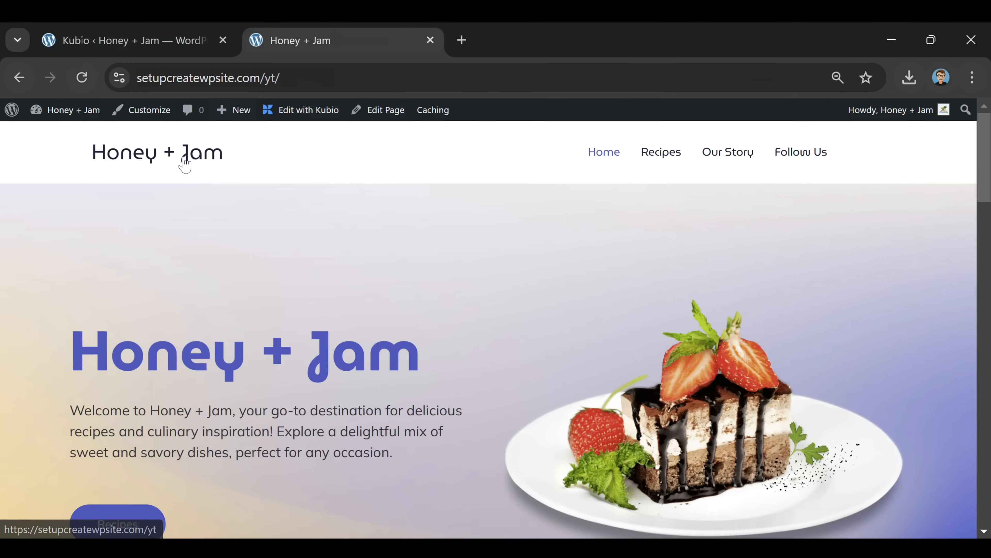
{"action": "left_click", "coordinate": [724, 157]}
{"action": "left_click", "coordinate": [170, 167]}
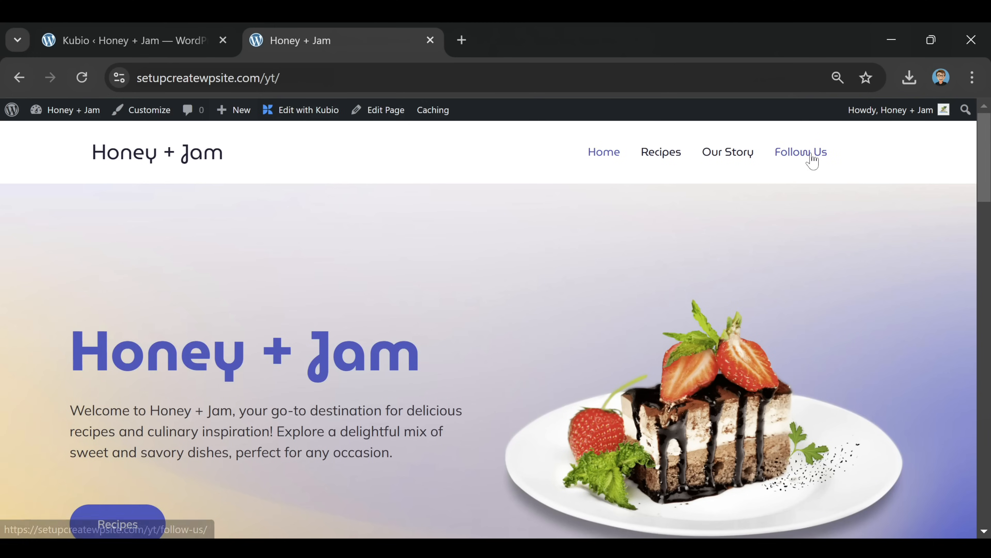
{"action": "left_click", "coordinate": [812, 160]}
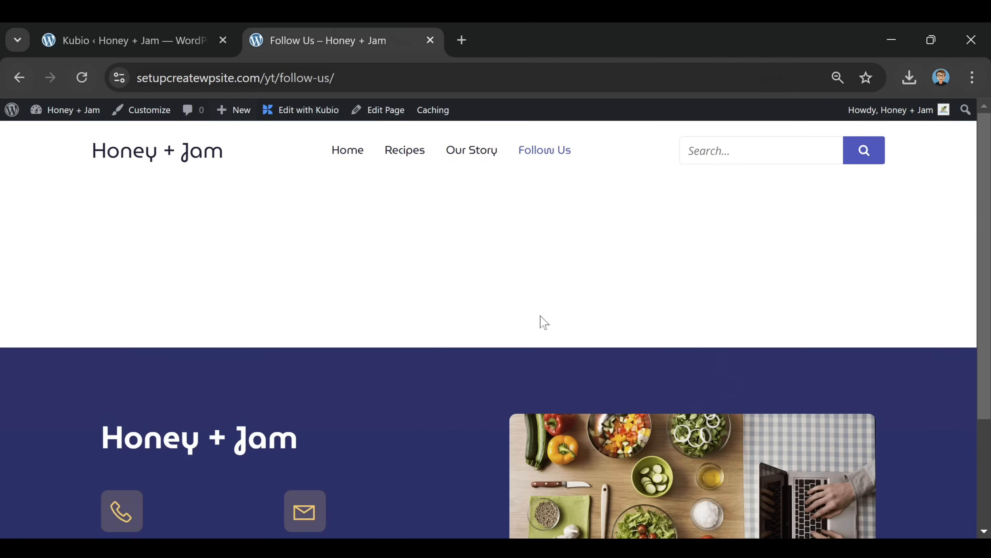
Return to Our Story and open it in Kubio with a blank layout from scratch
{"action": "left_click", "coordinate": [475, 158]}
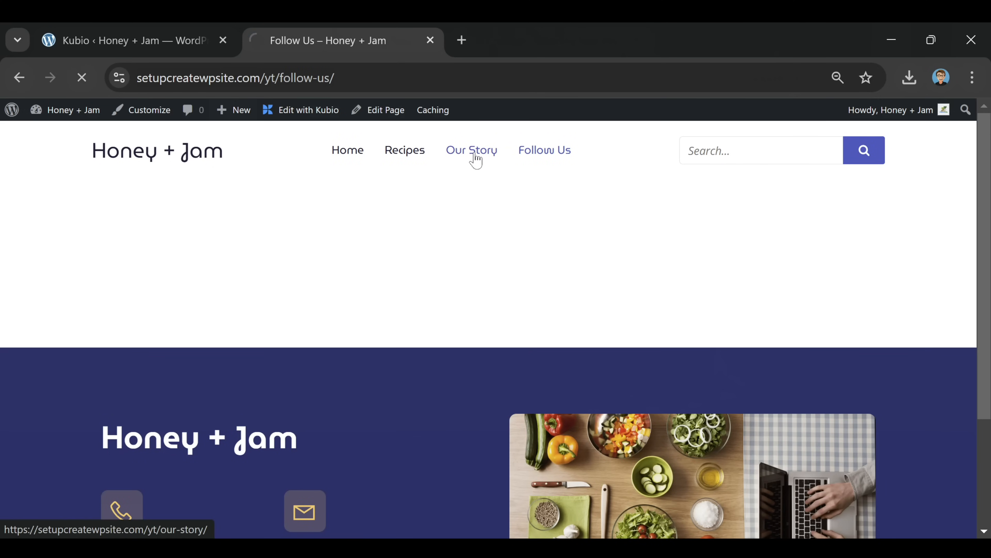
{"action": "left_click", "coordinate": [296, 113]}
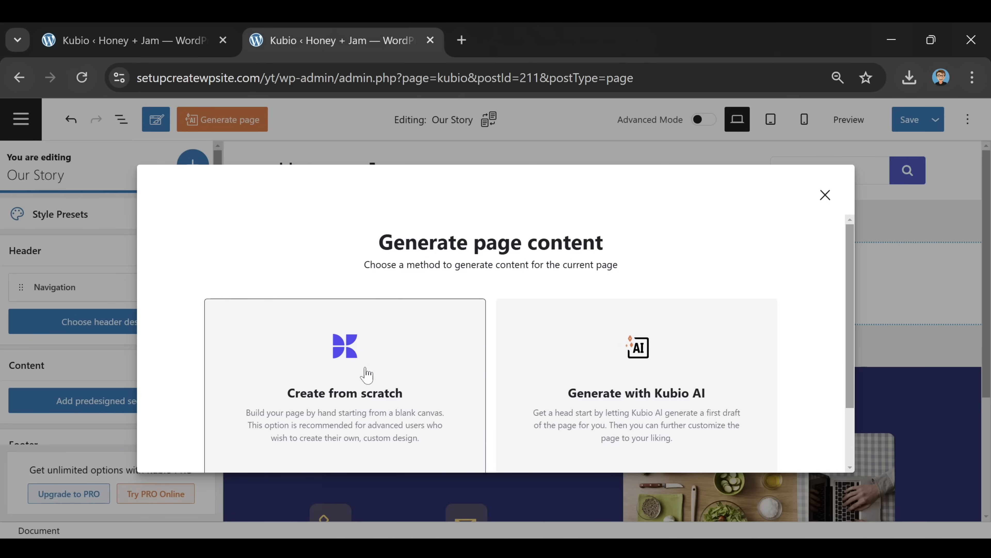
{"action": "left_click", "coordinate": [367, 372]}
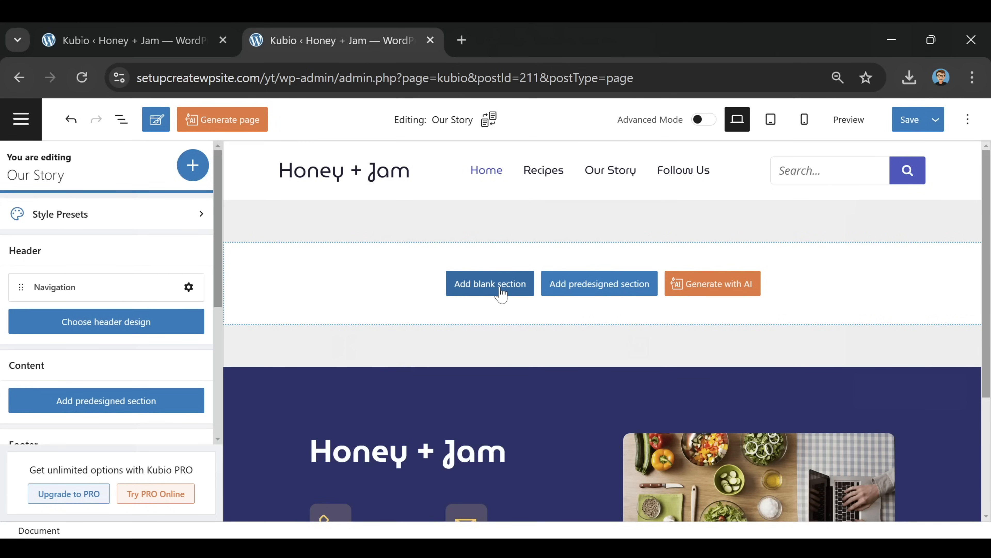
Insert a flat predesigned About section into the Our Story page
{"action": "left_click", "coordinate": [619, 293]}
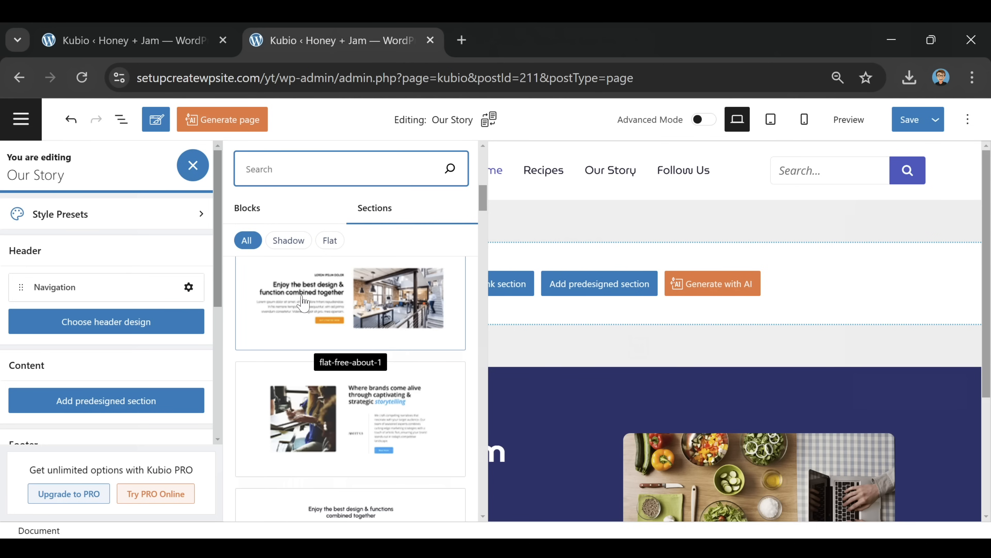
{"action": "left_click", "coordinate": [302, 299]}
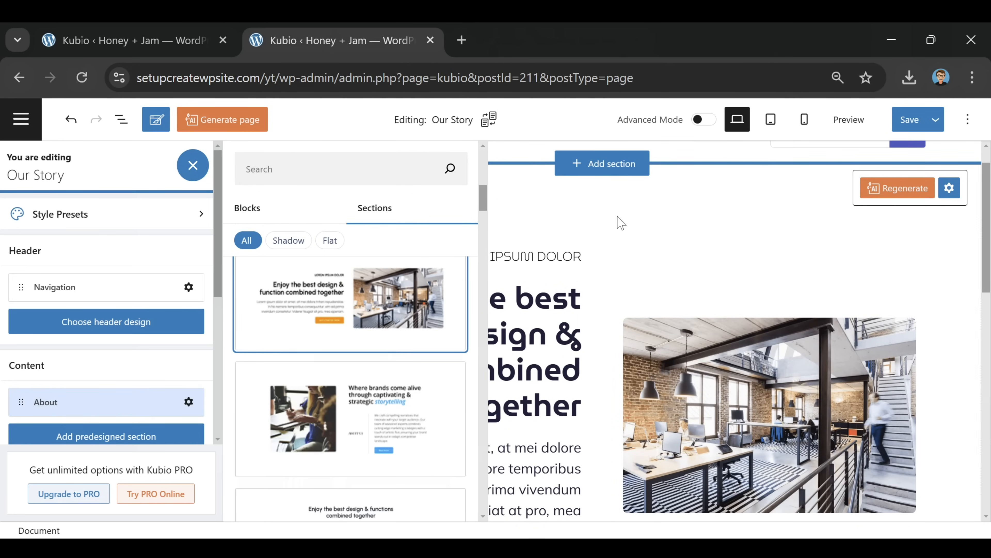
{"action": "left_click", "coordinate": [592, 225]}
{"action": "scroll", "coordinate": [531, 258], "scroll_direction": "down", "scroll_amount": 2}
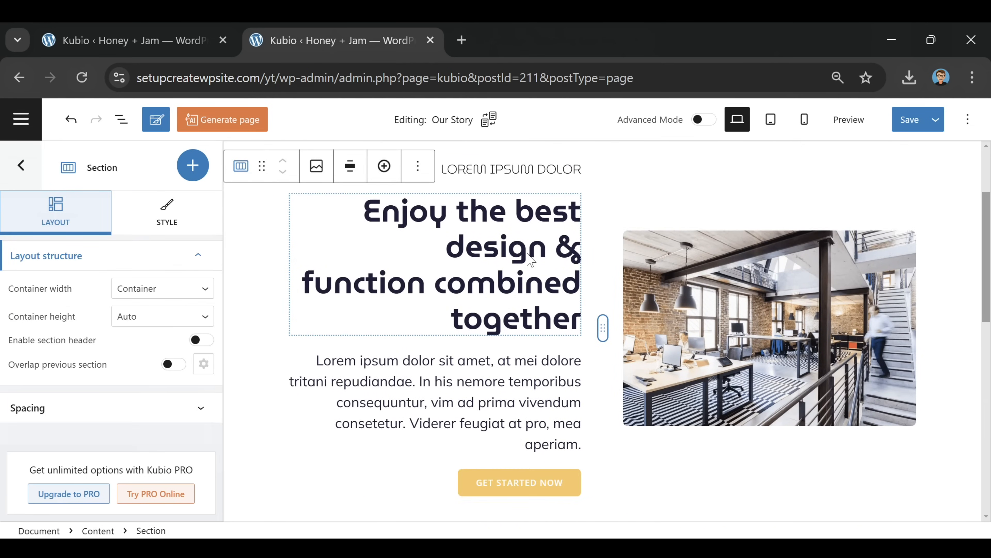
{"action": "scroll", "coordinate": [523, 269], "scroll_direction": "up", "scroll_amount": 3}
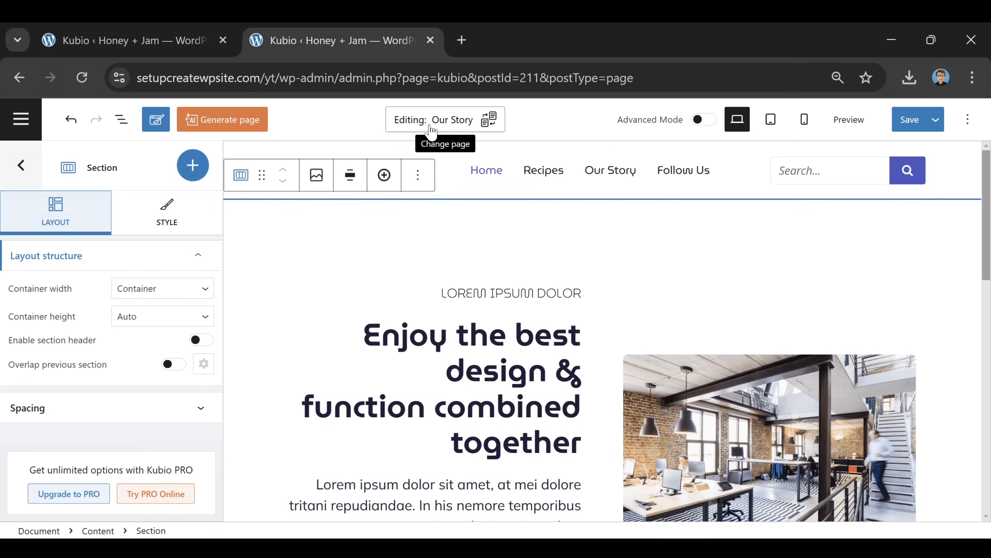
{"action": "scroll", "coordinate": [503, 296], "scroll_direction": "down", "scroll_amount": 2}
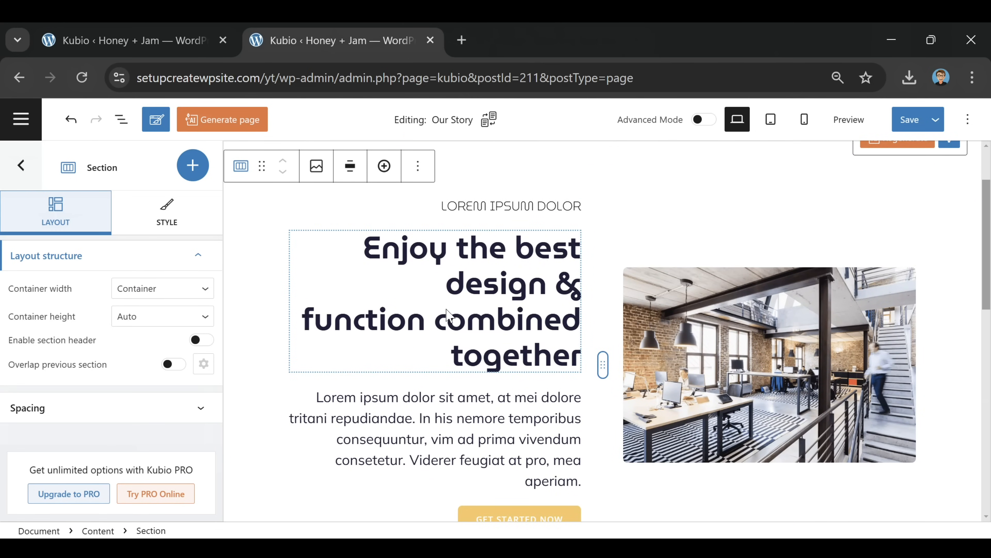
{"action": "left_click", "coordinate": [494, 300]}
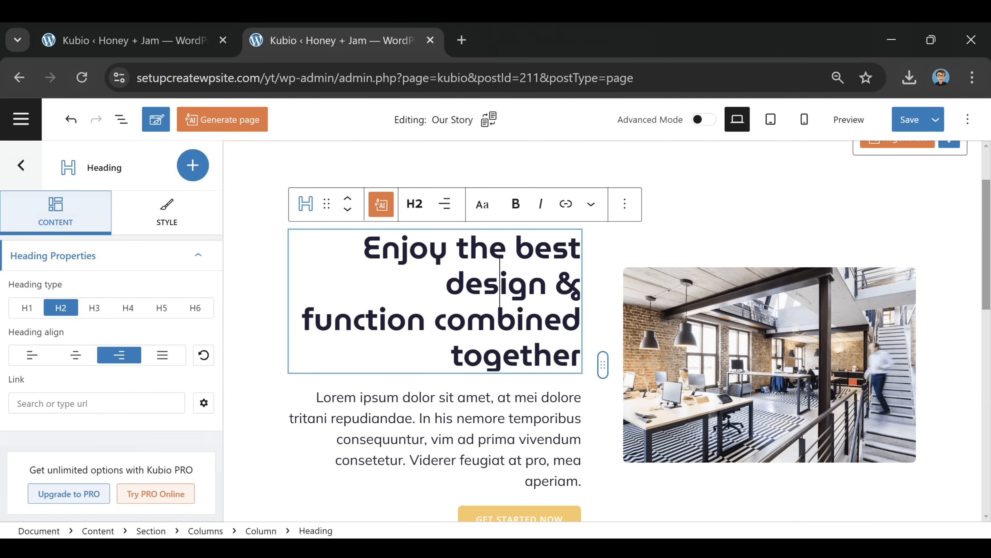
{"action": "left_click", "coordinate": [500, 447]}
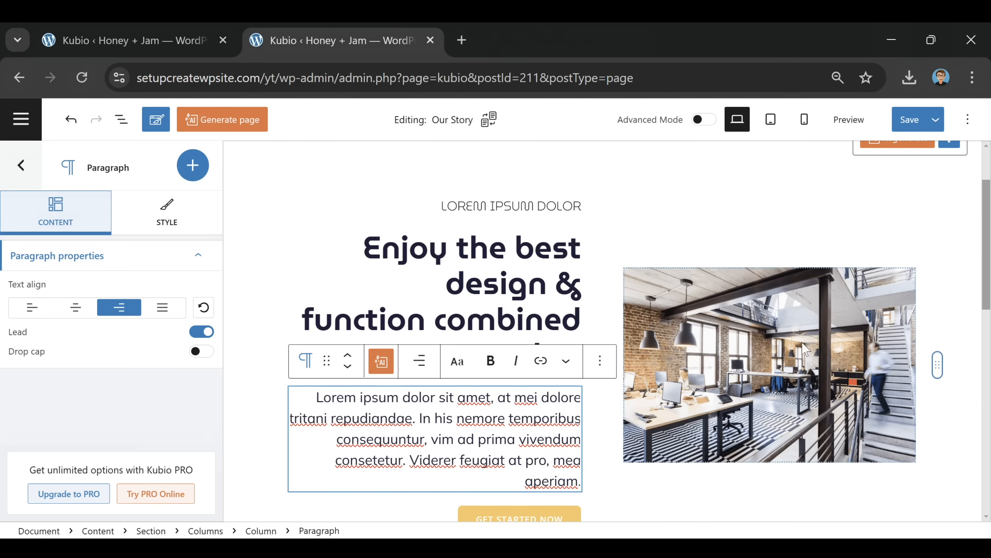
{"action": "left_click", "coordinate": [793, 336]}
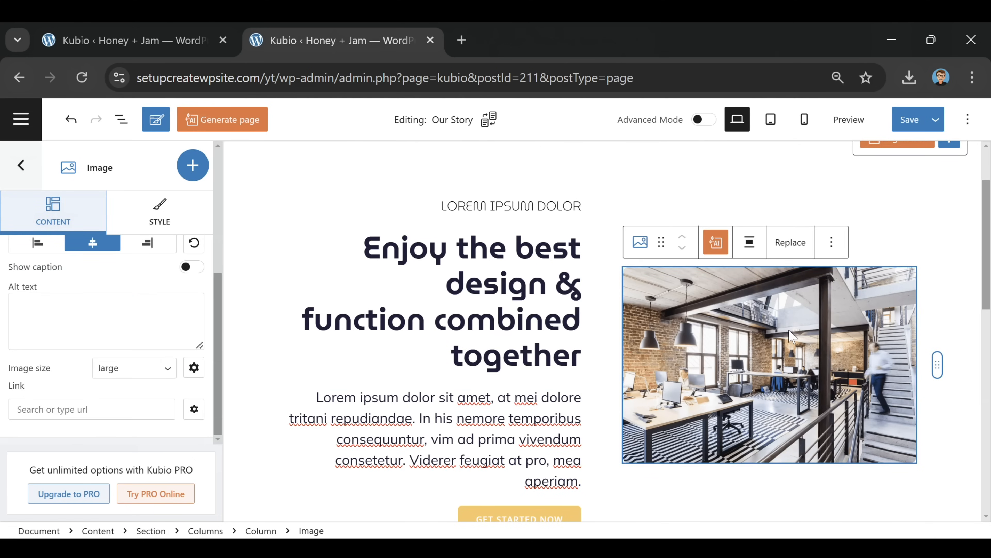
Retitle the small heading 'Our Story' and the main heading 'Humble Beginnings'
{"action": "left_click", "coordinate": [534, 205]}
{"action": "key", "text": "ctrl+a"}
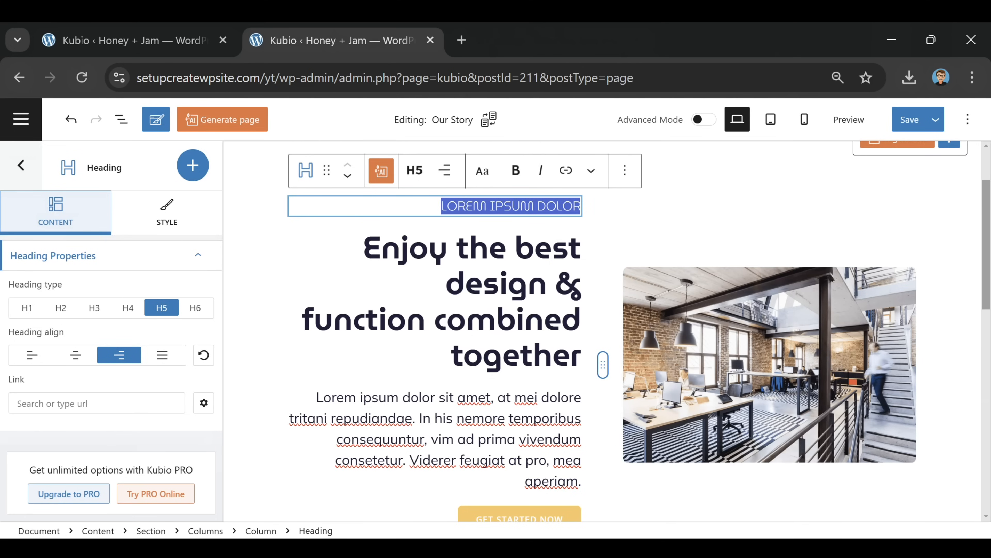
{"action": "type", "text": "Our Story"}
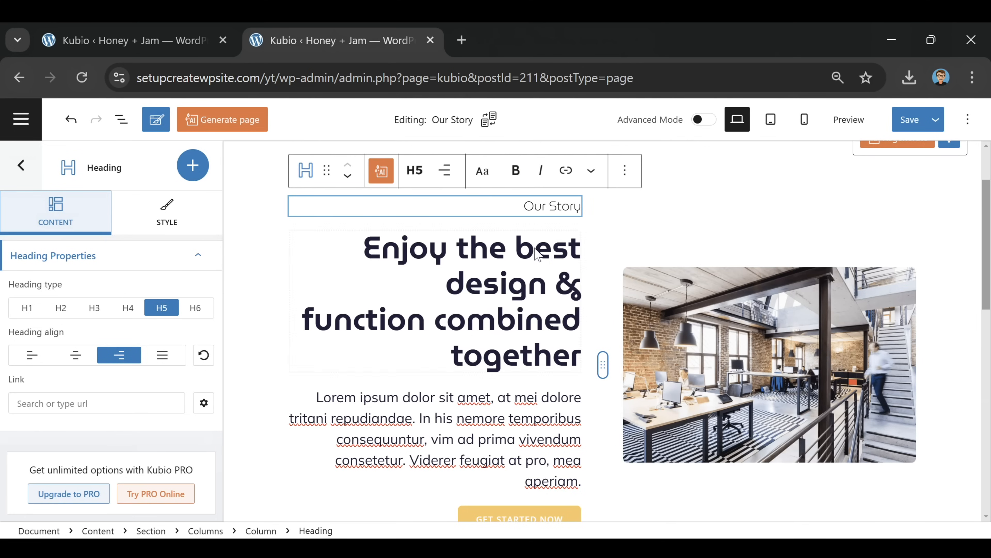
{"action": "left_click", "coordinate": [530, 297]}
{"action": "key", "text": "ctrl+a"}
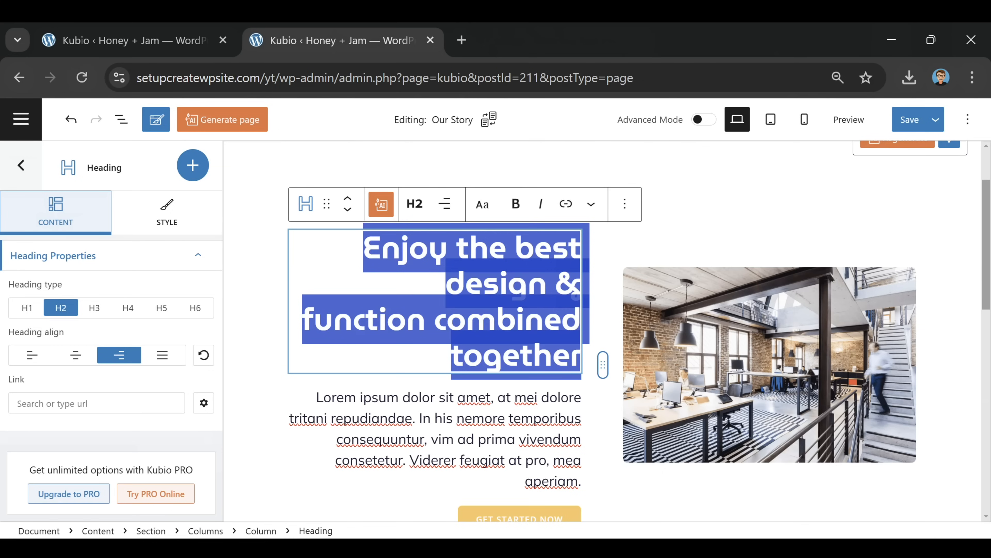
{"action": "type", "text": "Humbe"}
{"action": "key", "text": "BackSpace"}
{"action": "type", "text": "le Beginnings"}
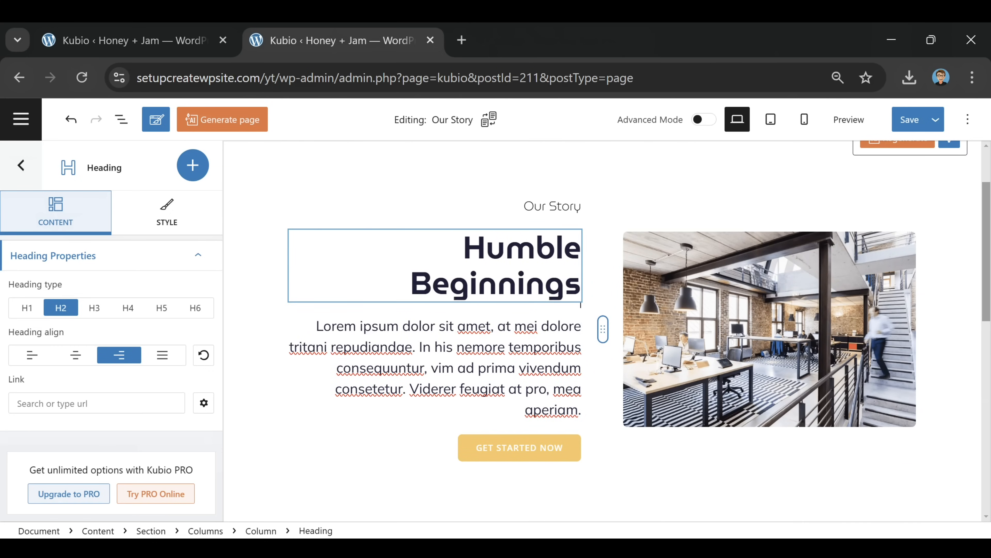
Replace the placeholder paragraph with the pasted origin story and delete the GET STARTED NOW button
{"action": "triple_click", "coordinate": [566, 327]}
{"action": "type", "text": "In a cozy kitchen filled with the sweet scent of vanilla, Clara launched her food blog, Honey + Jam. Each post was a blend of nostalgia and innovation, featuring recipes that danced between traditional and modern."}
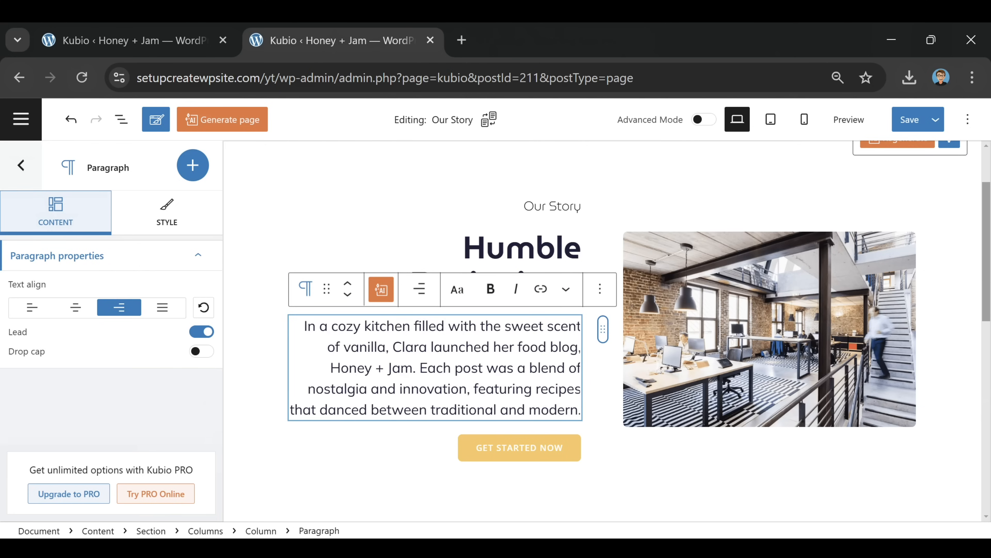
{"action": "left_click", "coordinate": [640, 487]}
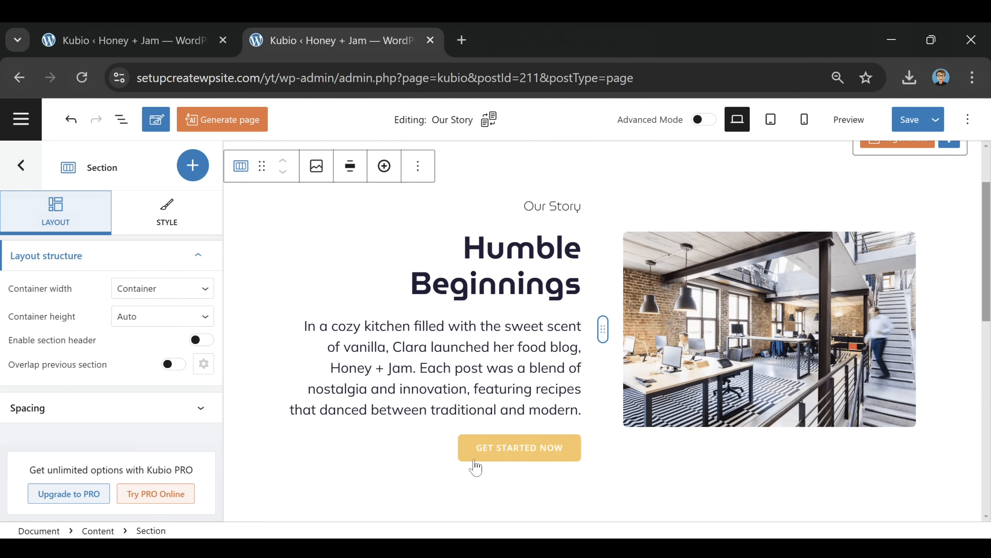
{"action": "left_click", "coordinate": [555, 449]}
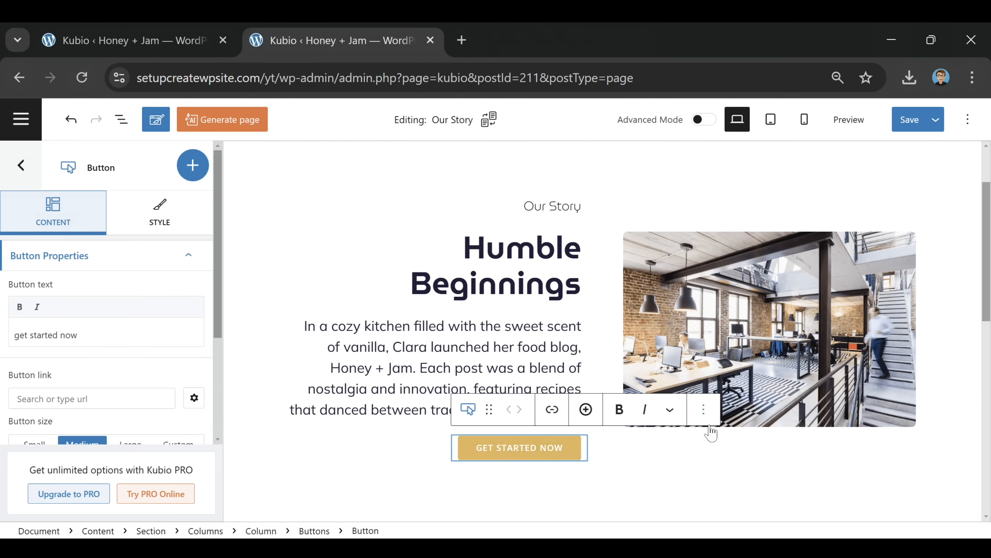
{"action": "left_click", "coordinate": [704, 410]}
{"action": "left_click", "coordinate": [713, 369]}
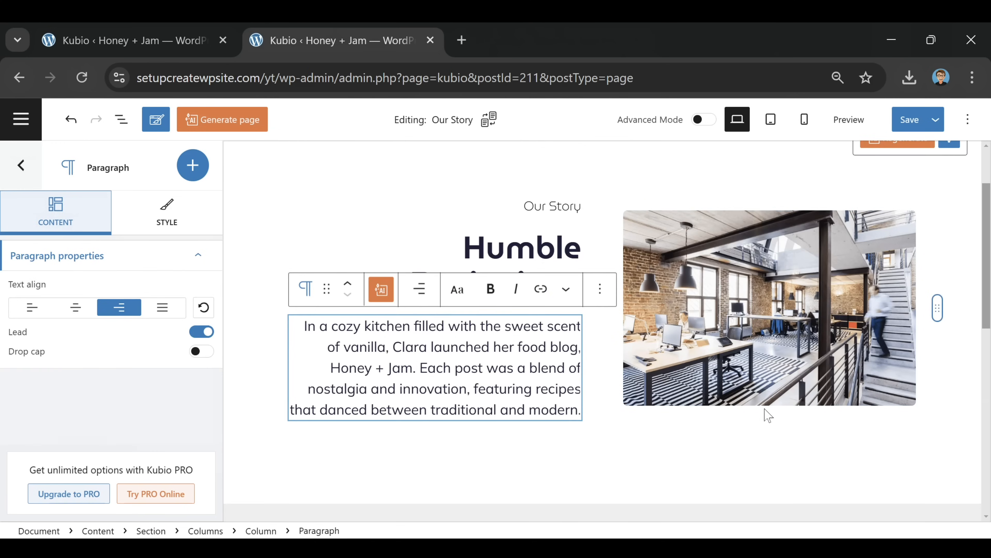
Swap the office photo for the kettles image from the Media Library
{"action": "left_click", "coordinate": [726, 301]}
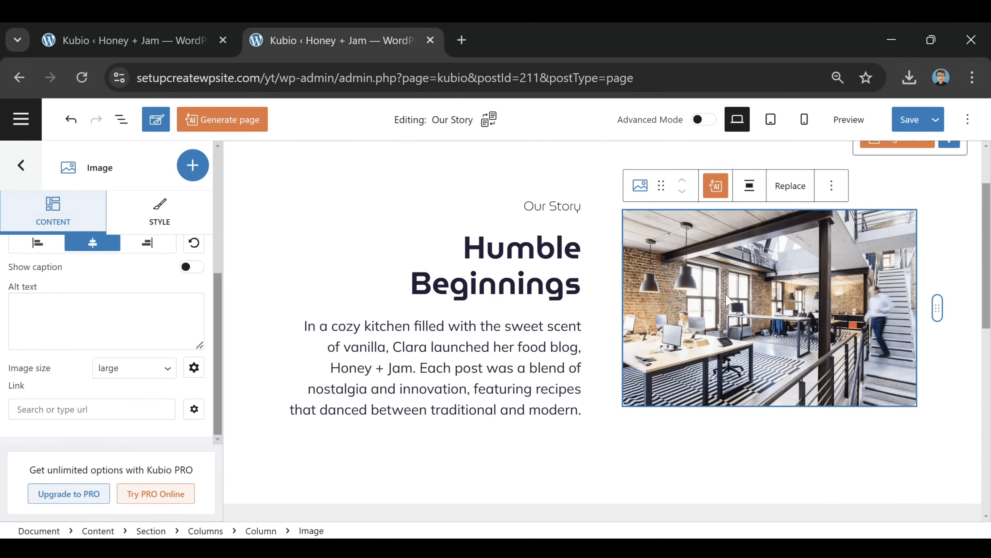
{"action": "left_click", "coordinate": [791, 186]}
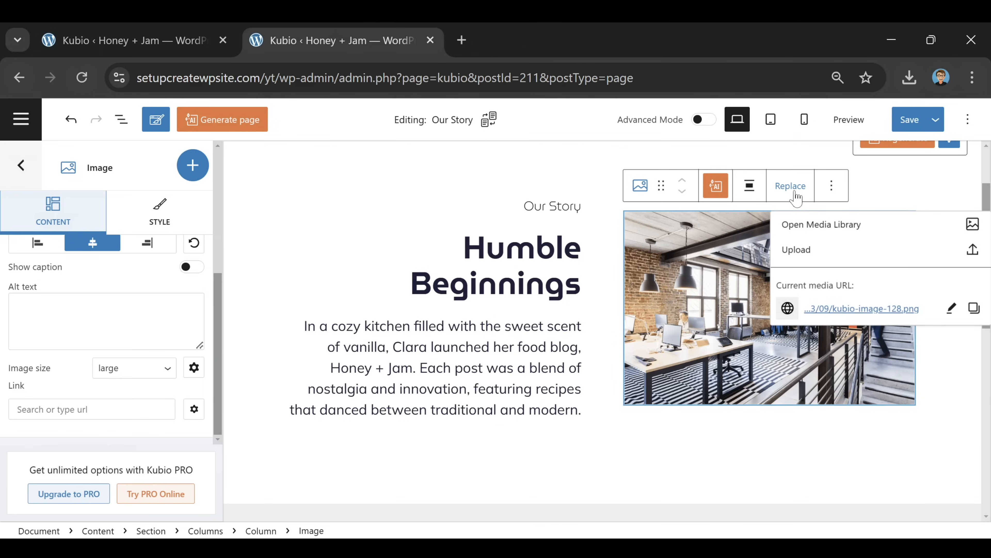
{"action": "left_click", "coordinate": [812, 230]}
{"action": "left_click", "coordinate": [44, 306]}
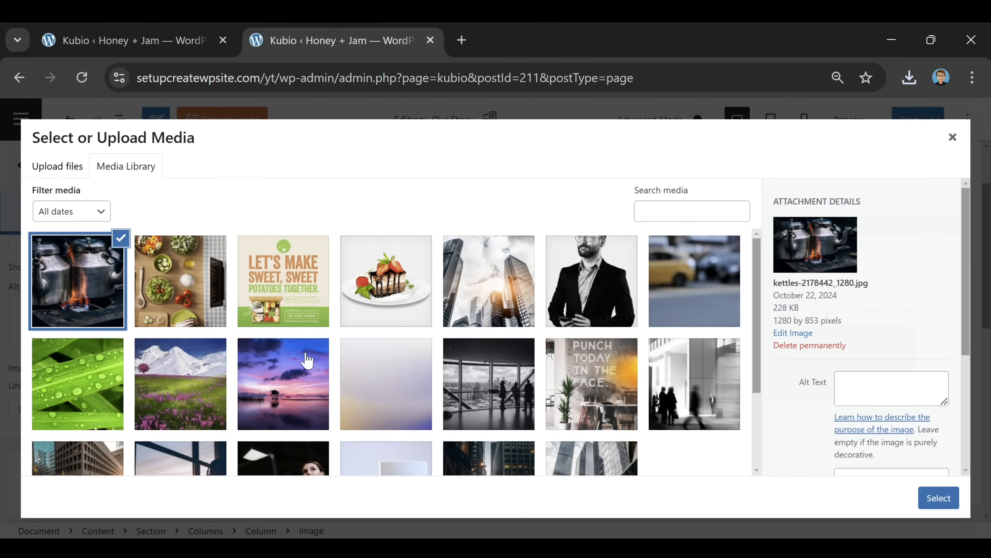
{"action": "left_click", "coordinate": [938, 497]}
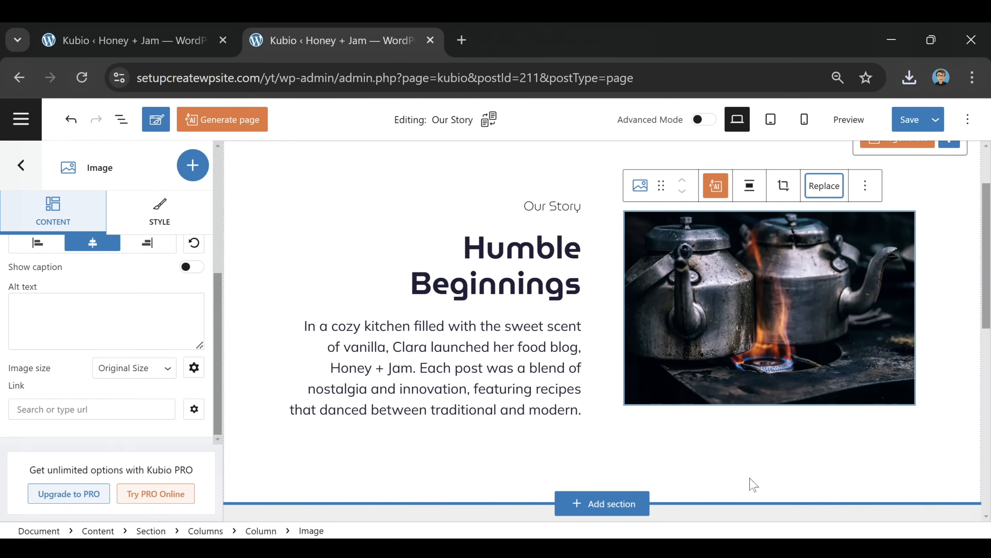
{"action": "scroll", "coordinate": [751, 472], "scroll_direction": "up", "scroll_amount": 2}
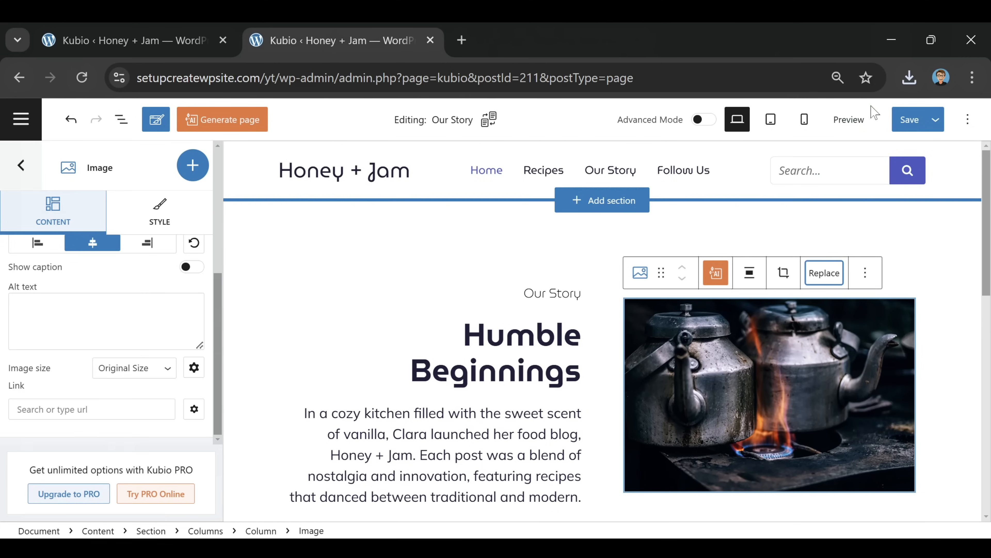
Save the Our Story page, then open Follow Us and start editing it with Kubio
{"action": "left_click", "coordinate": [911, 121]}
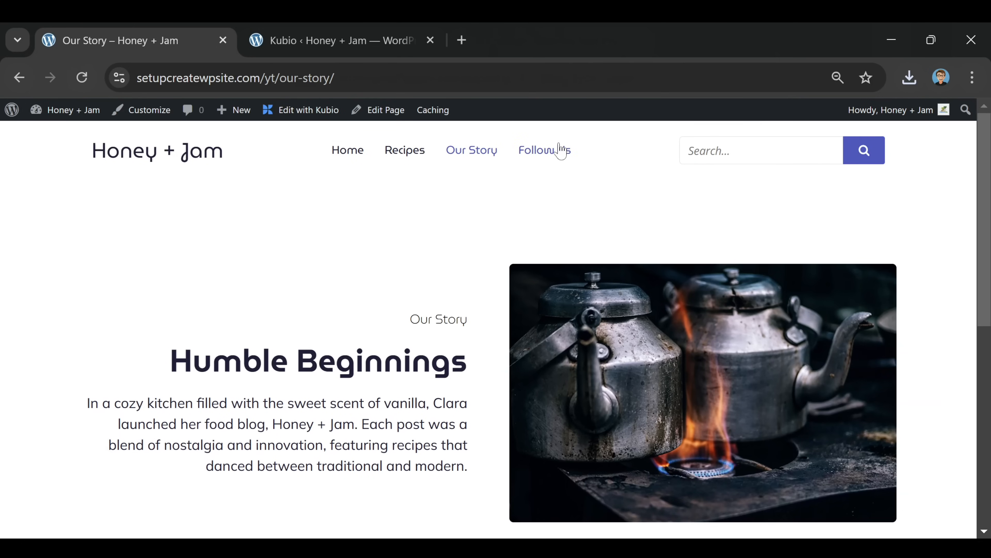
{"action": "left_click", "coordinate": [546, 158]}
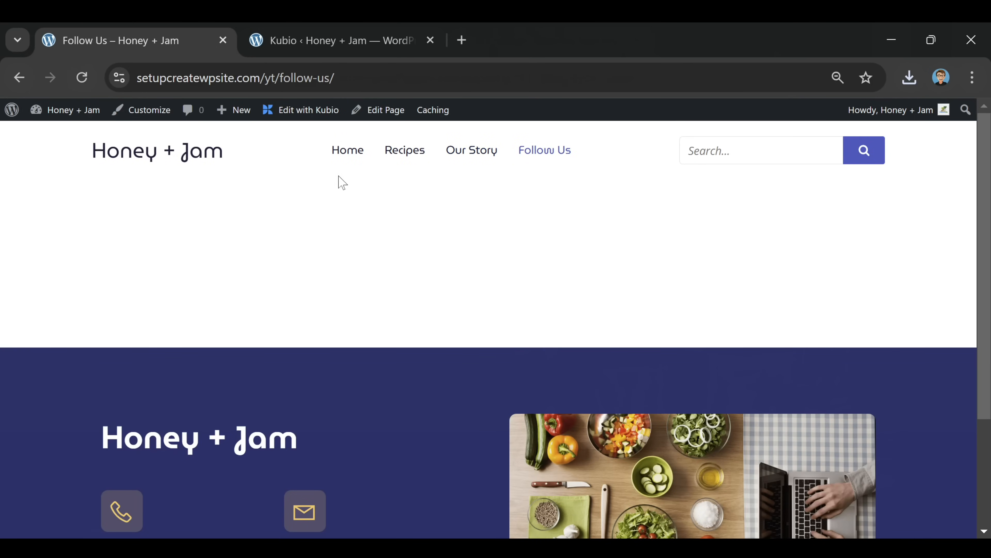
{"action": "left_click", "coordinate": [303, 114]}
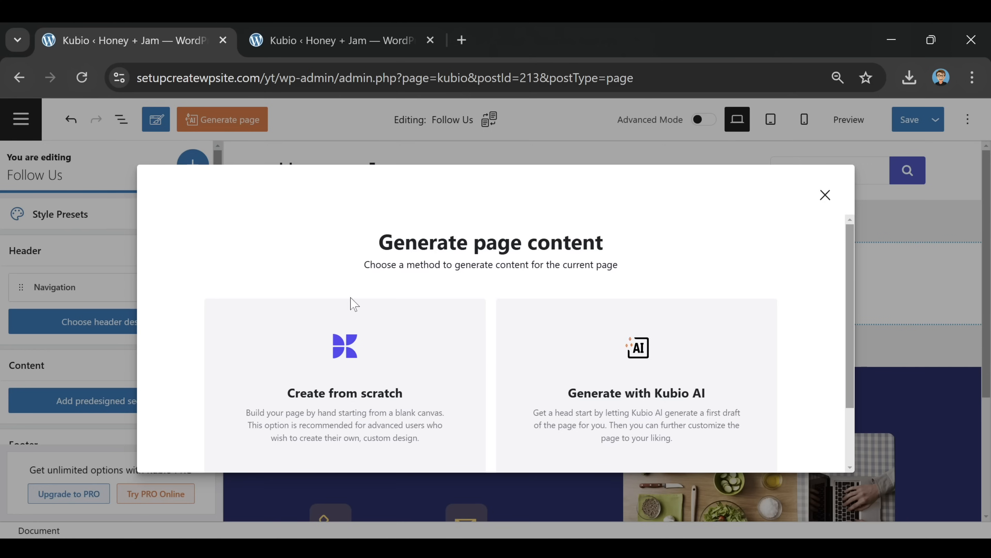
Start the Follow Us page from scratch and insert the predesigned about2 section with the laptop photo
{"action": "left_click", "coordinate": [345, 406]}
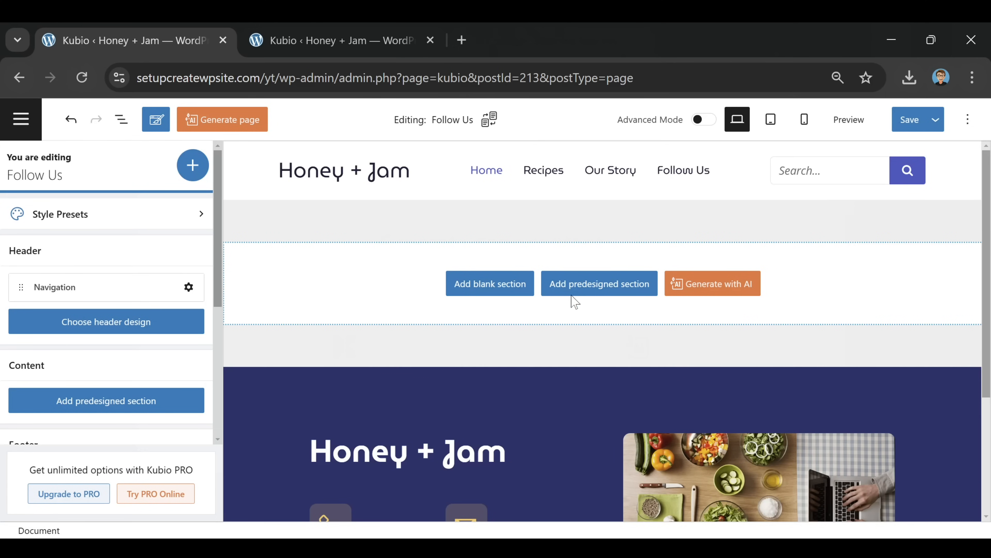
{"action": "left_click", "coordinate": [592, 298]}
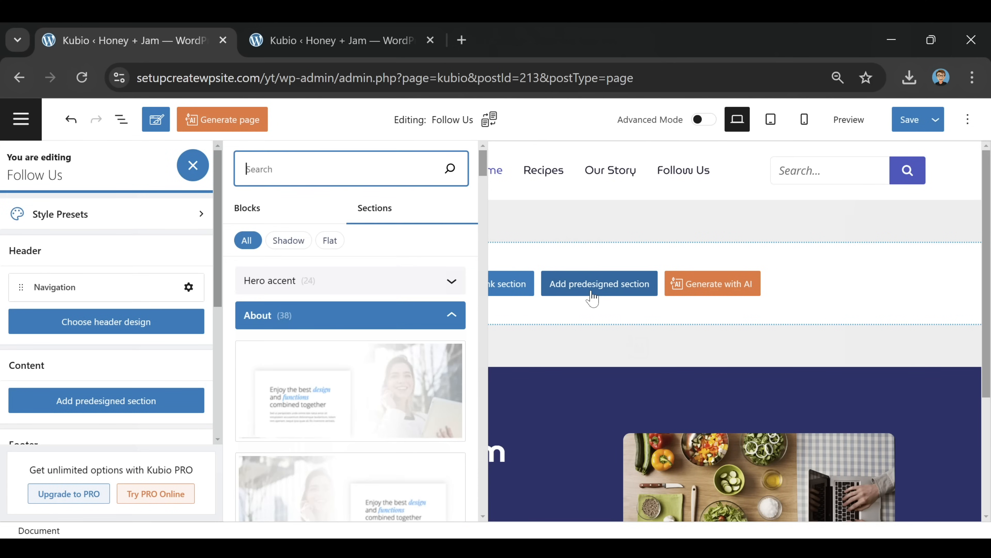
{"action": "scroll", "coordinate": [348, 379], "scroll_direction": "down", "scroll_amount": 5}
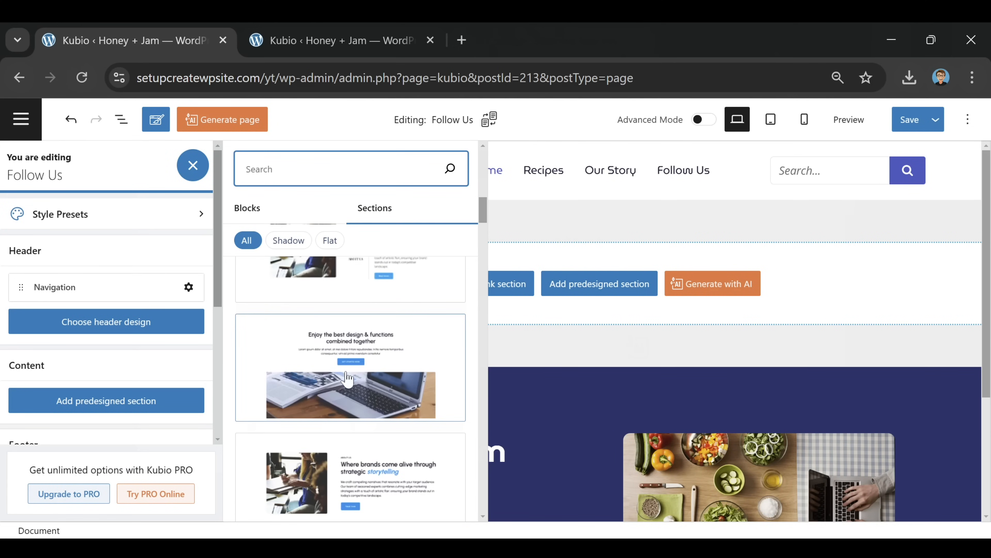
{"action": "left_click", "coordinate": [397, 375]}
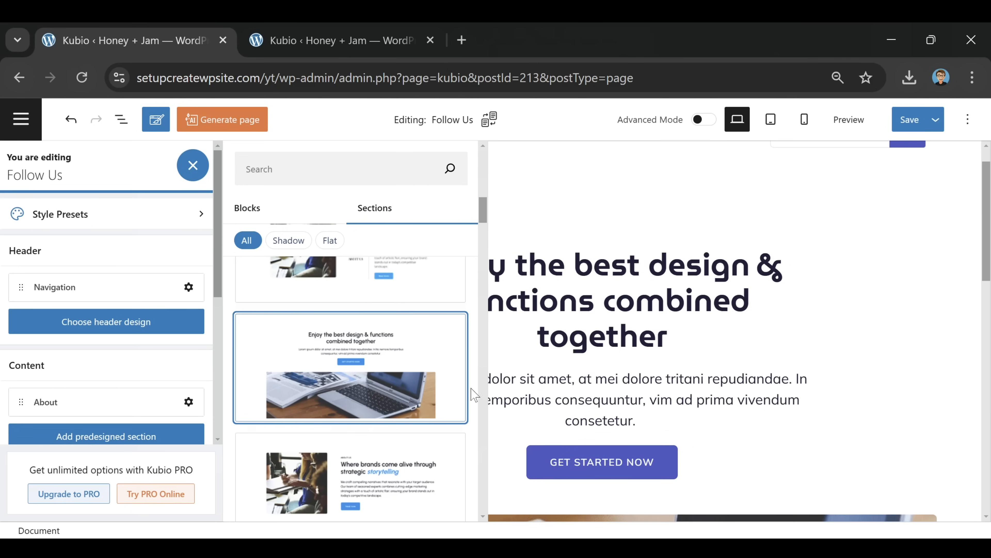
{"action": "left_click", "coordinate": [771, 200]}
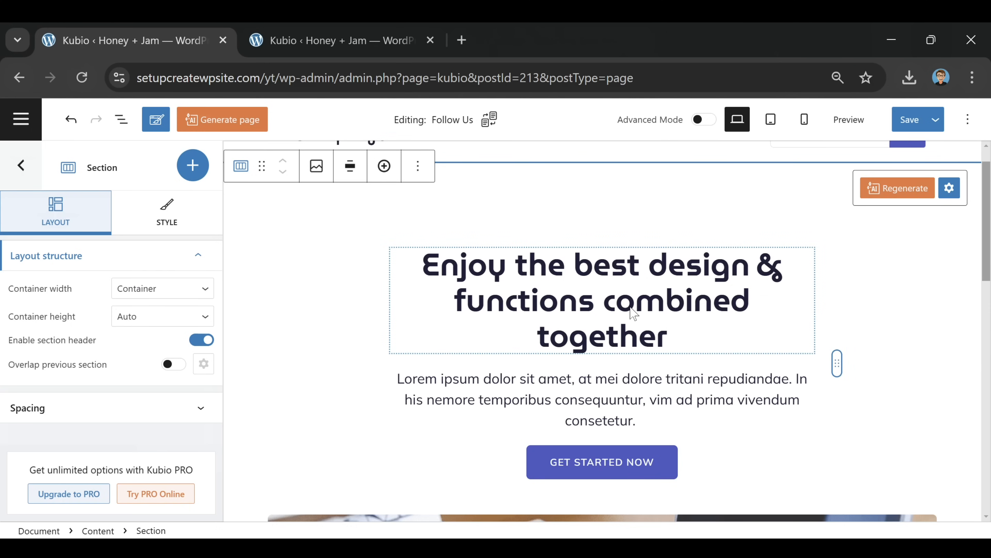
Change the heading to 'Follow Us For More Content' and the text to 'You can follow us on Social Media'
{"action": "left_click", "coordinate": [558, 338]}
{"action": "key", "text": "ctrl+a"}
{"action": "type", "text": "Follow Us For More Content"}
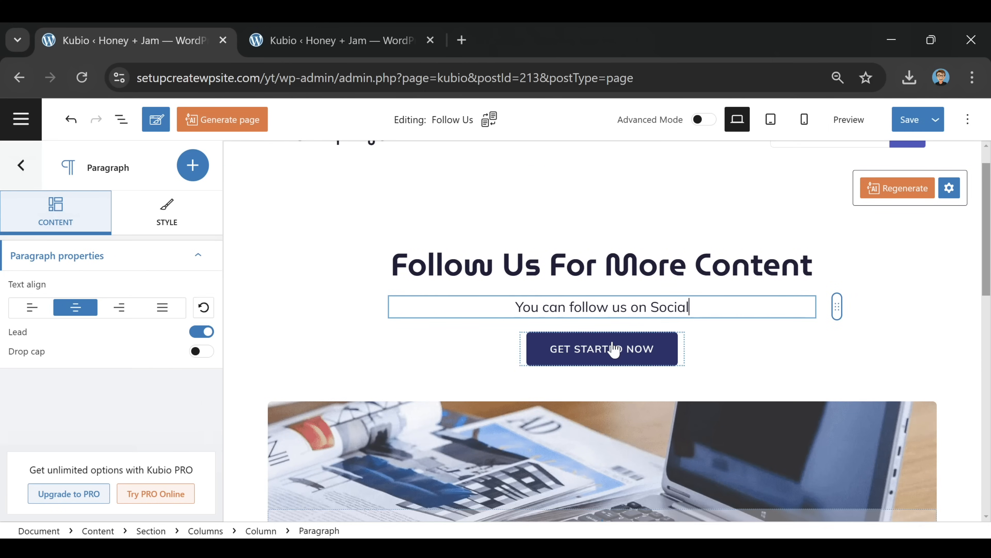
{"action": "type", "text": "Media"}
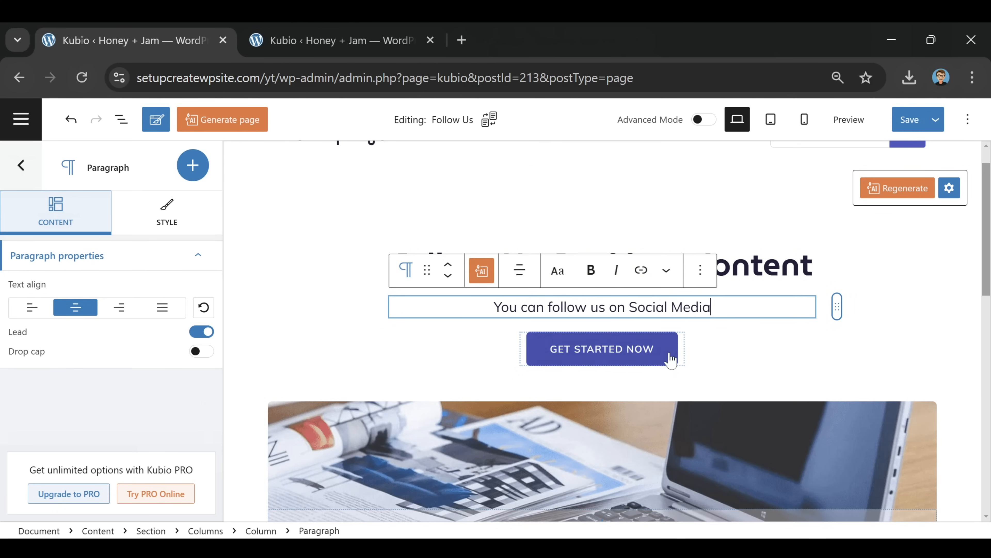
Delete the GET STARTED NOW button from the section
{"action": "left_click", "coordinate": [613, 349]}
{"action": "left_click", "coordinate": [773, 310]}
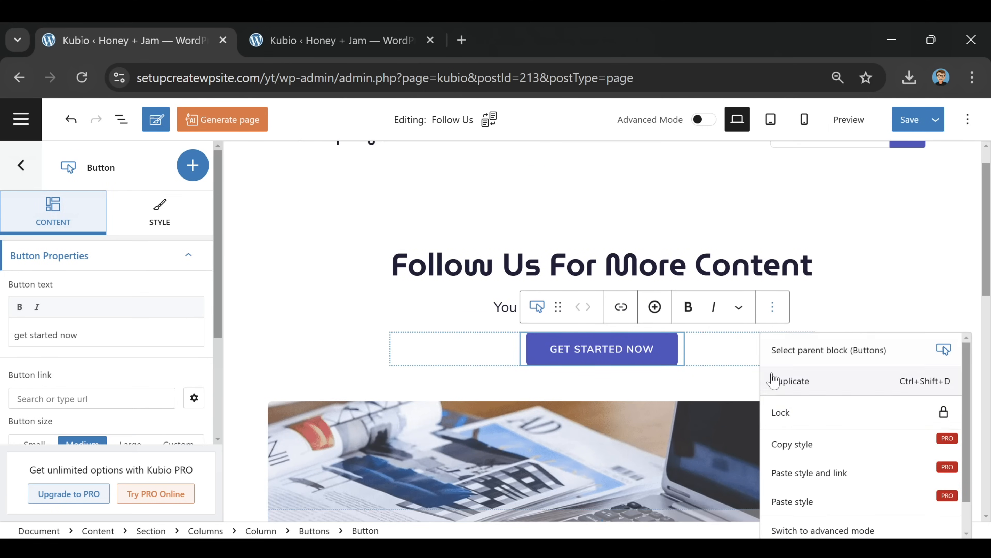
{"action": "scroll", "coordinate": [820, 467], "scroll_direction": "down", "scroll_amount": 1}
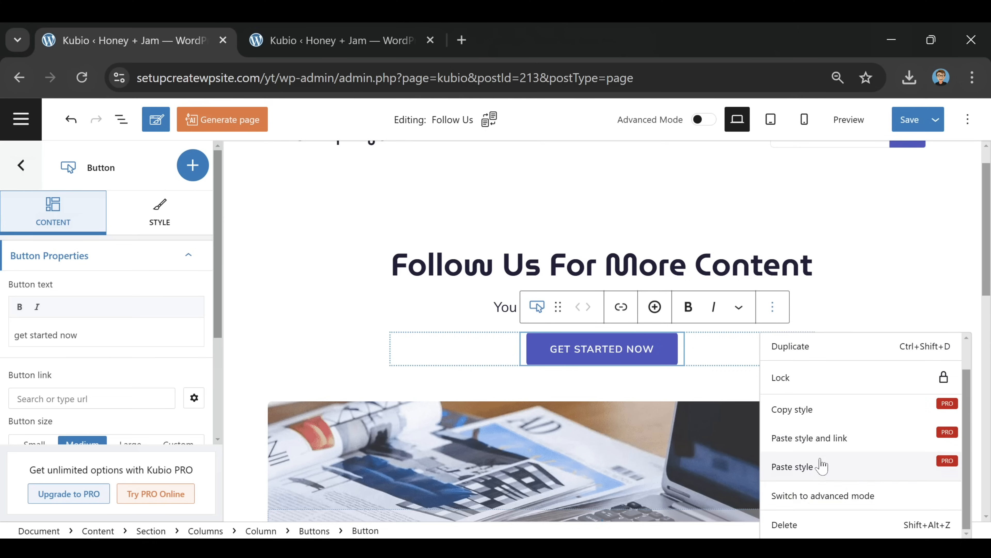
{"action": "left_click", "coordinate": [812, 524]}
{"action": "left_click", "coordinate": [615, 335]}
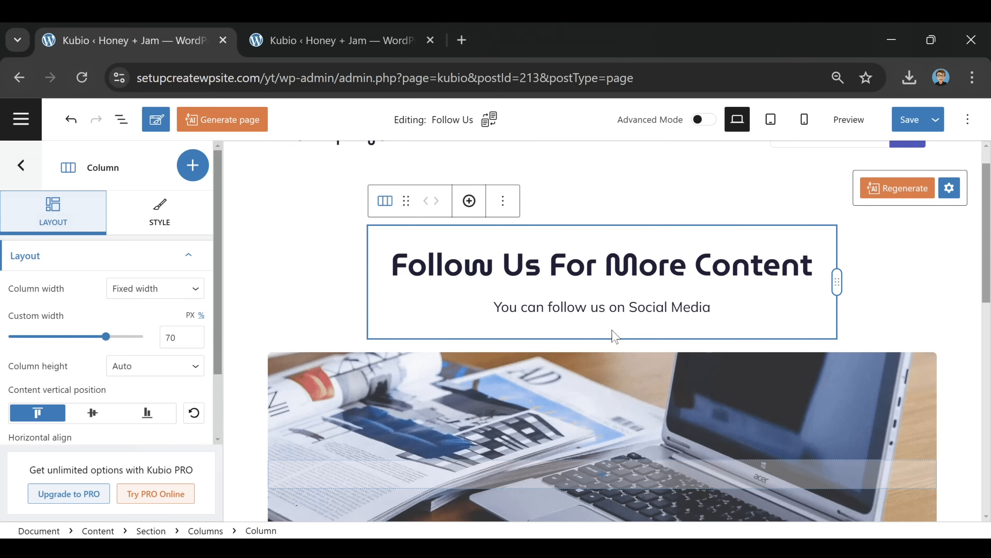
Insert a Social Icons block beneath the Follow Us text
{"action": "left_click", "coordinate": [192, 165]}
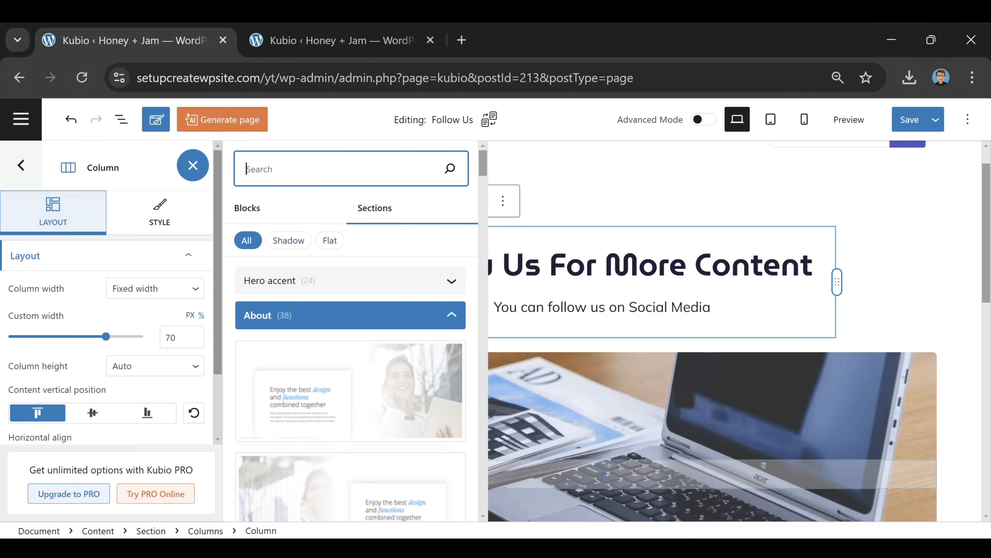
{"action": "type", "text": "social"}
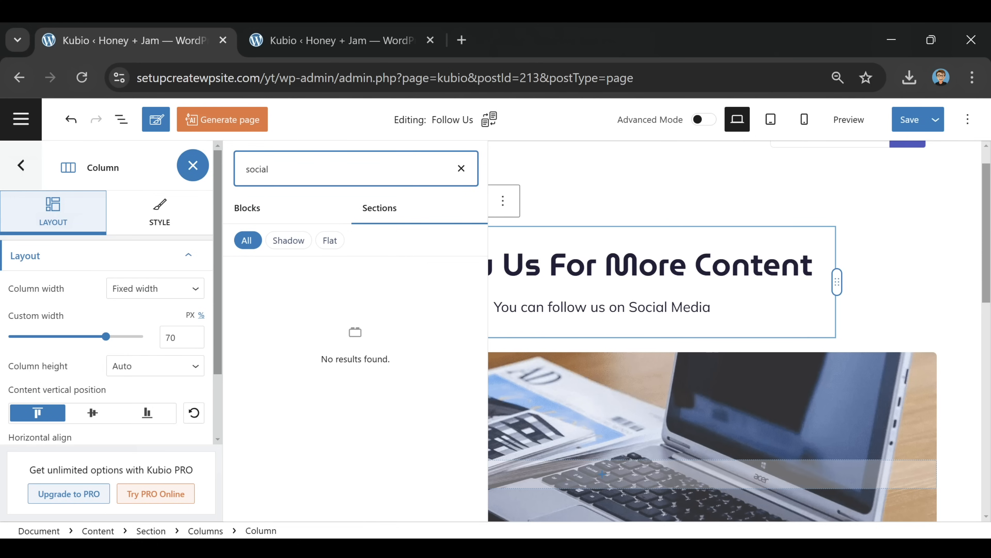
{"action": "left_click", "coordinate": [277, 213]}
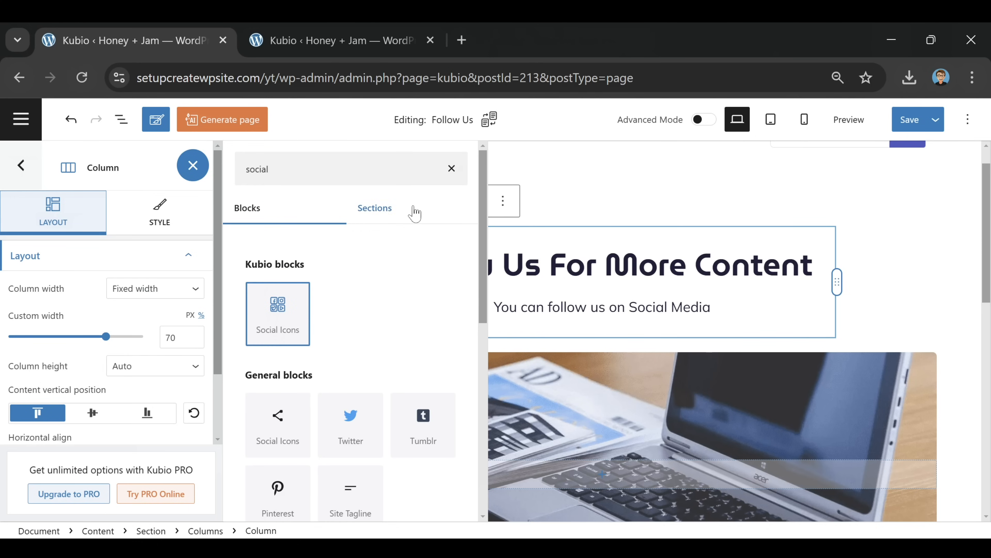
{"action": "left_click", "coordinate": [292, 316]}
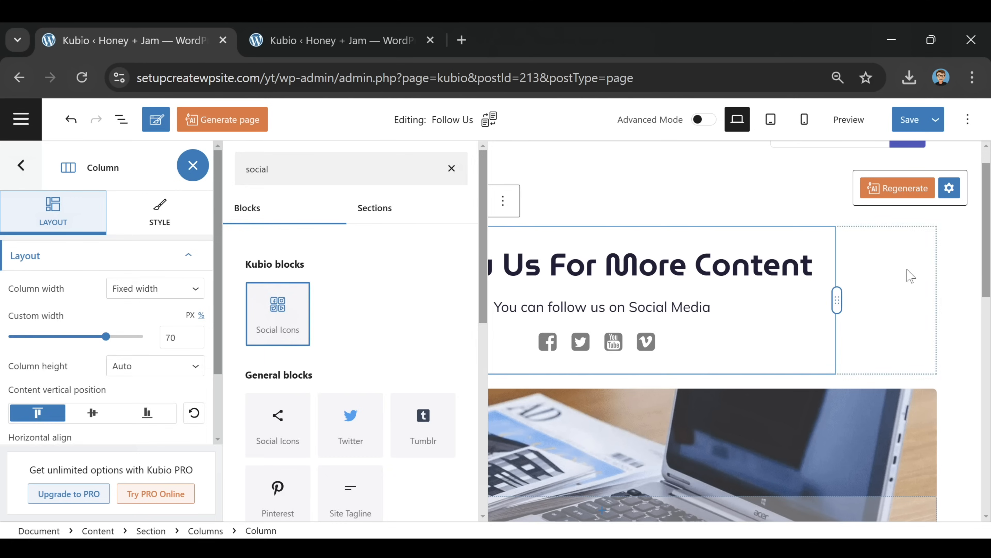
{"action": "left_click", "coordinate": [906, 277]}
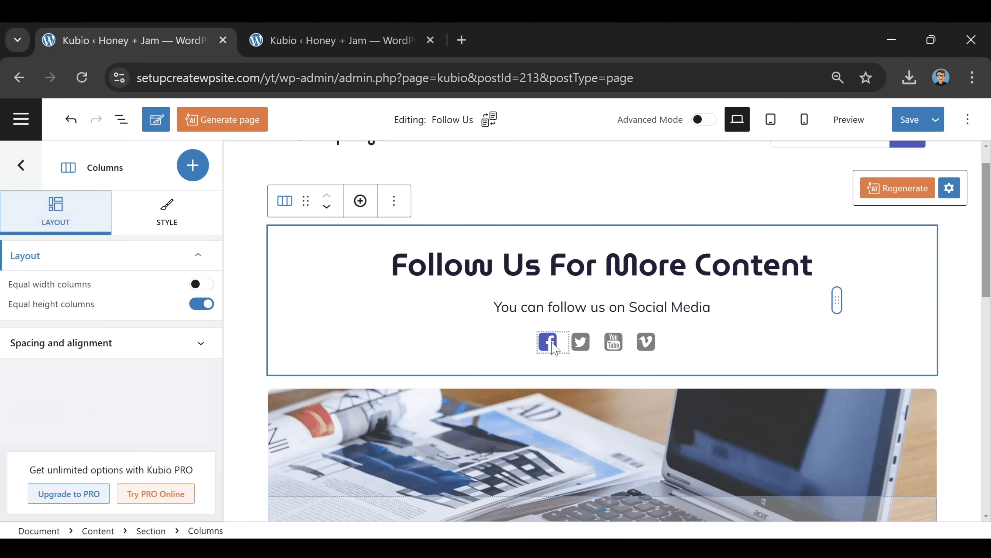
Select the Facebook icon and begin entering its link
{"action": "left_click", "coordinate": [555, 348]}
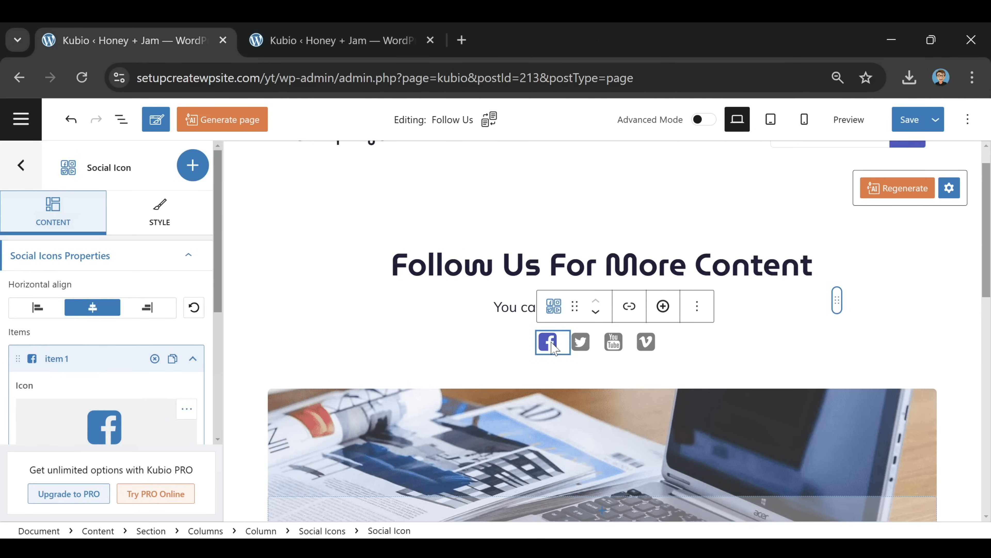
{"action": "scroll", "coordinate": [66, 337], "scroll_direction": "down", "scroll_amount": 5}
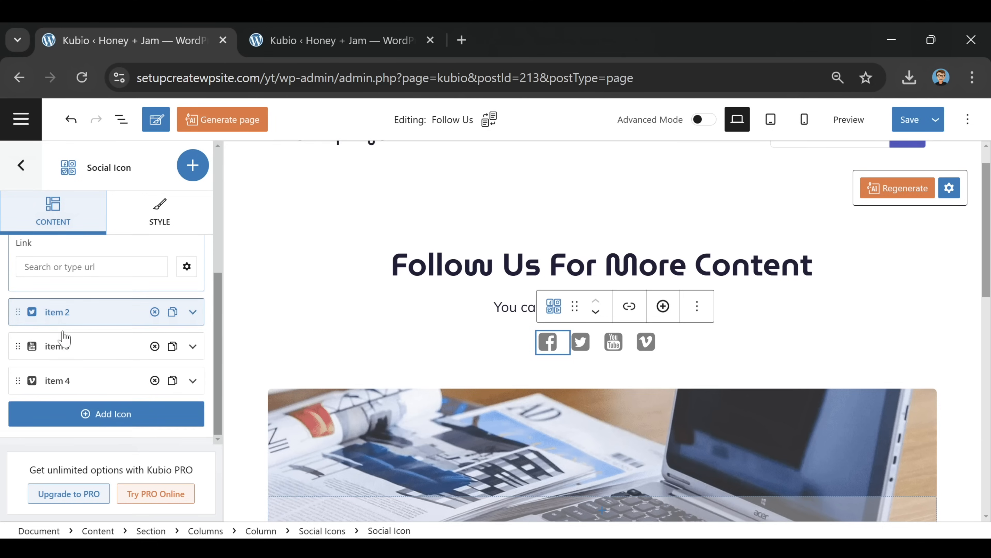
{"action": "scroll", "coordinate": [67, 336], "scroll_direction": "up", "scroll_amount": 2}
{"action": "left_click", "coordinate": [67, 353]}
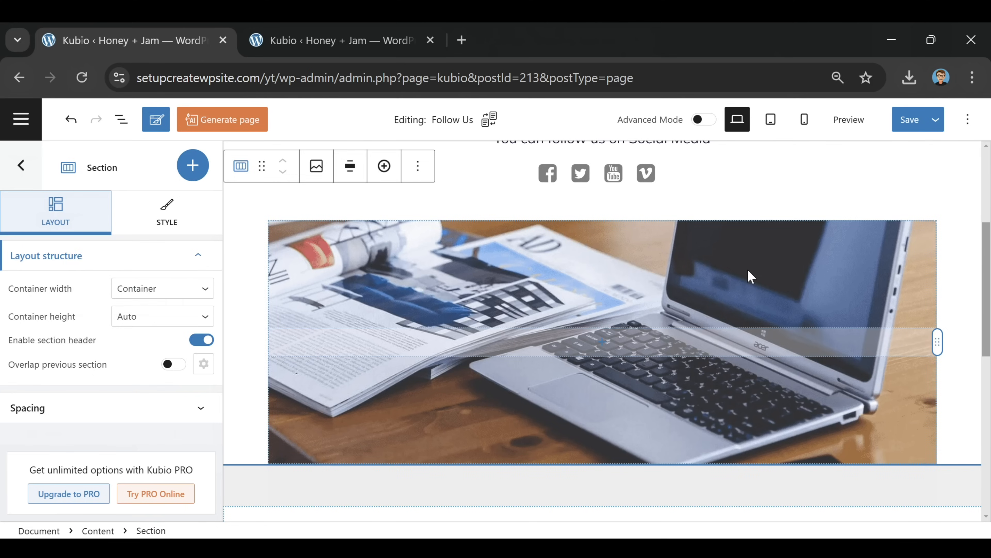
{"action": "left_click", "coordinate": [749, 271]}
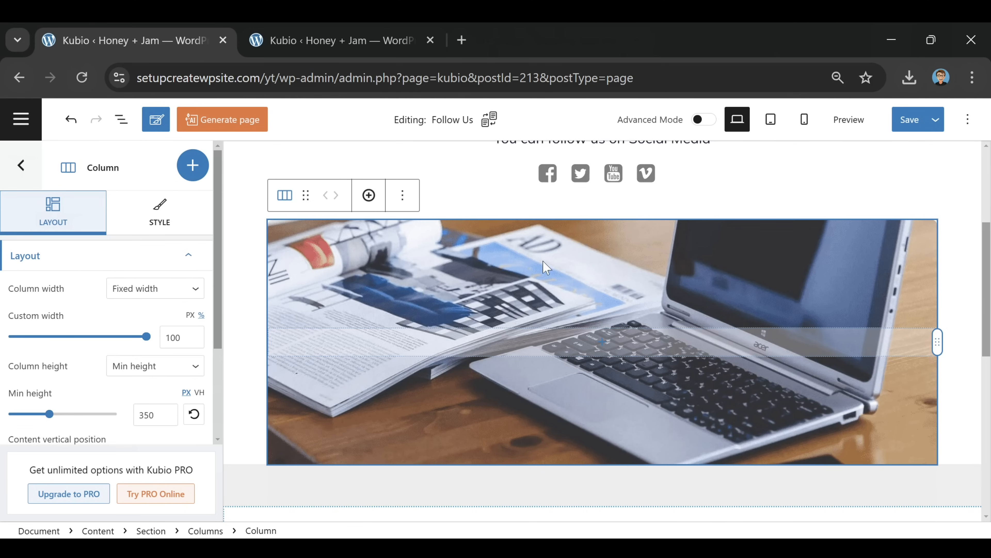
Replace the image column's background with the desk-and-monitor photo from the media library
{"action": "left_click", "coordinate": [159, 211]}
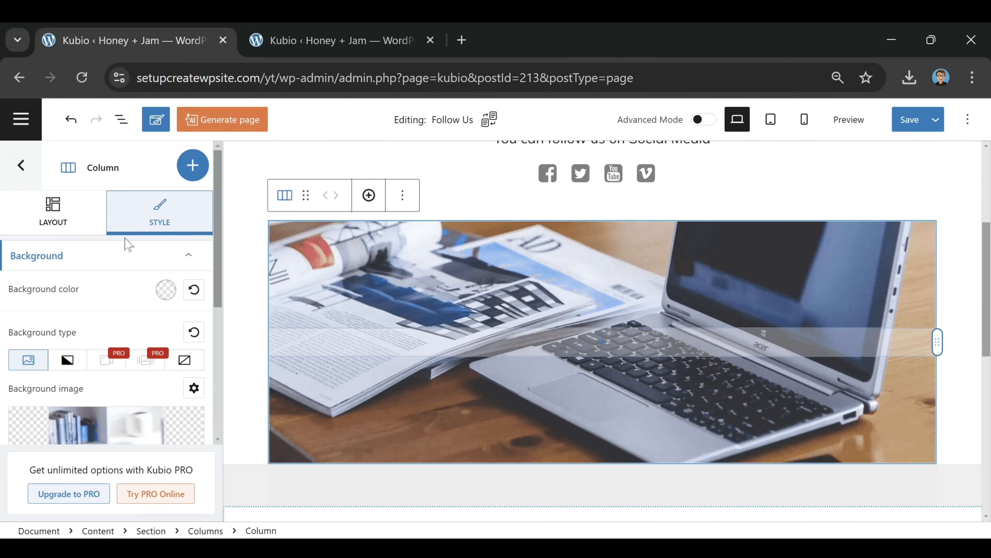
{"action": "scroll", "coordinate": [94, 343], "scroll_direction": "down", "scroll_amount": 5}
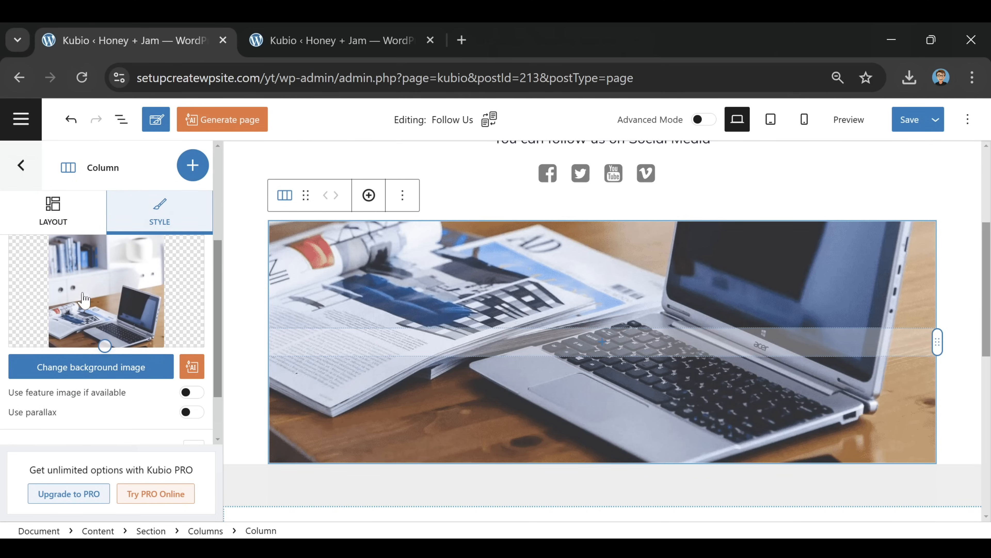
{"action": "left_click", "coordinate": [113, 369]}
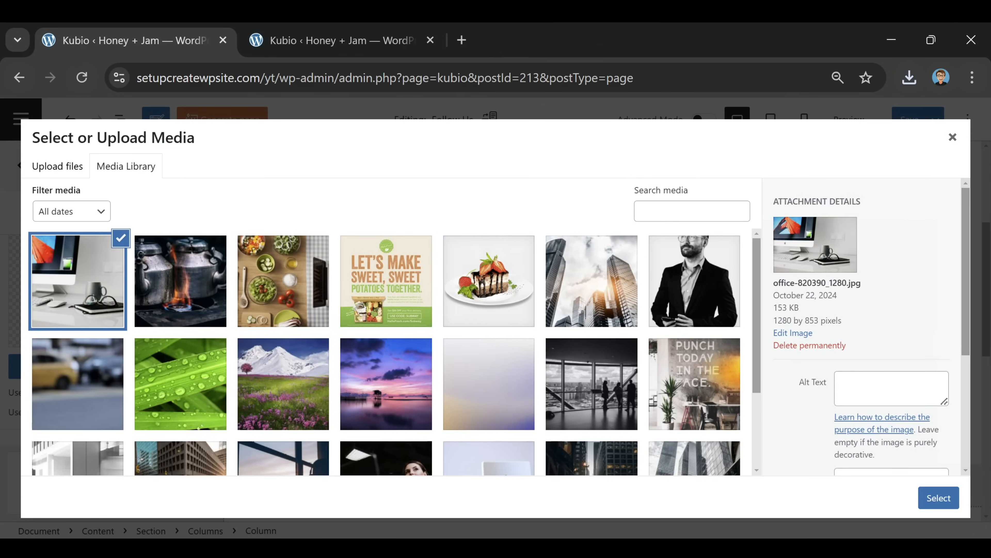
{"action": "left_click", "coordinate": [938, 497]}
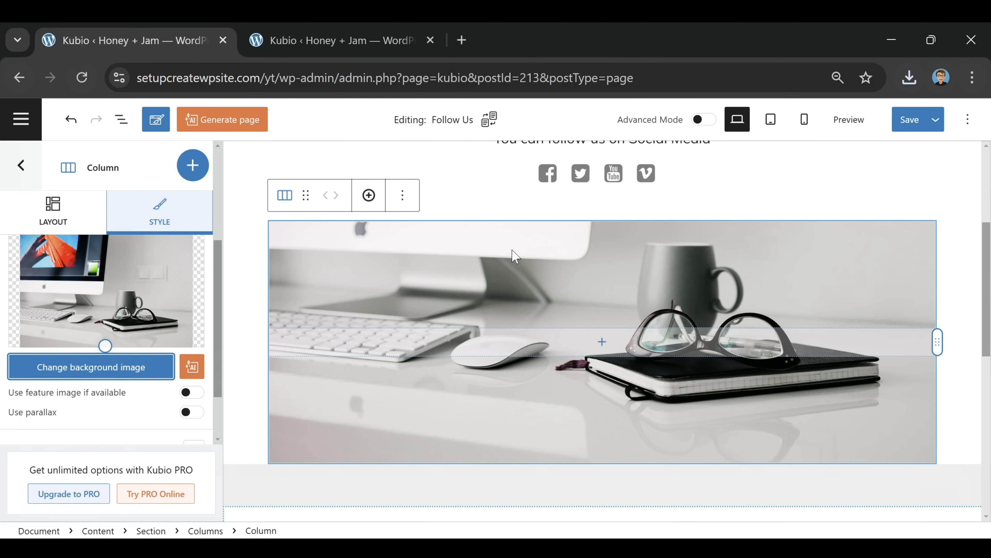
Move the background focal point up to show the monitor's top, then save the page
{"action": "left_click", "coordinate": [95, 294]}
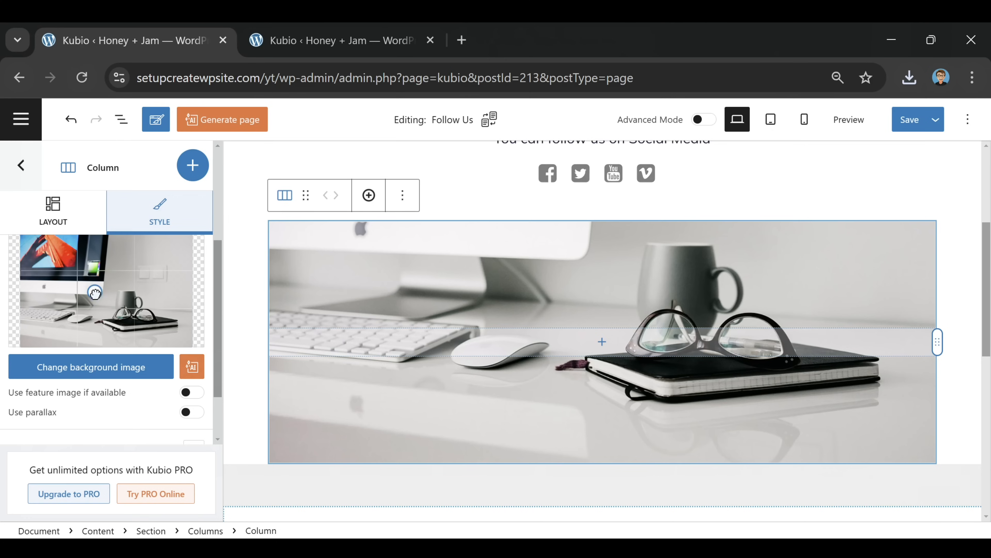
{"action": "mouse_move", "coordinate": [95, 296]}
{"action": "left_mouse_down"}
{"action": "mouse_move", "coordinate": [89, 270]}
{"action": "mouse_move", "coordinate": [99, 301]}
{"action": "left_mouse_up"}
{"action": "mouse_move", "coordinate": [99, 312]}
{"action": "left_mouse_down"}
{"action": "mouse_move", "coordinate": [94, 264]}
{"action": "mouse_move", "coordinate": [63, 267]}
{"action": "mouse_move", "coordinate": [97, 275]}
{"action": "mouse_move", "coordinate": [98, 302]}
{"action": "left_mouse_up"}
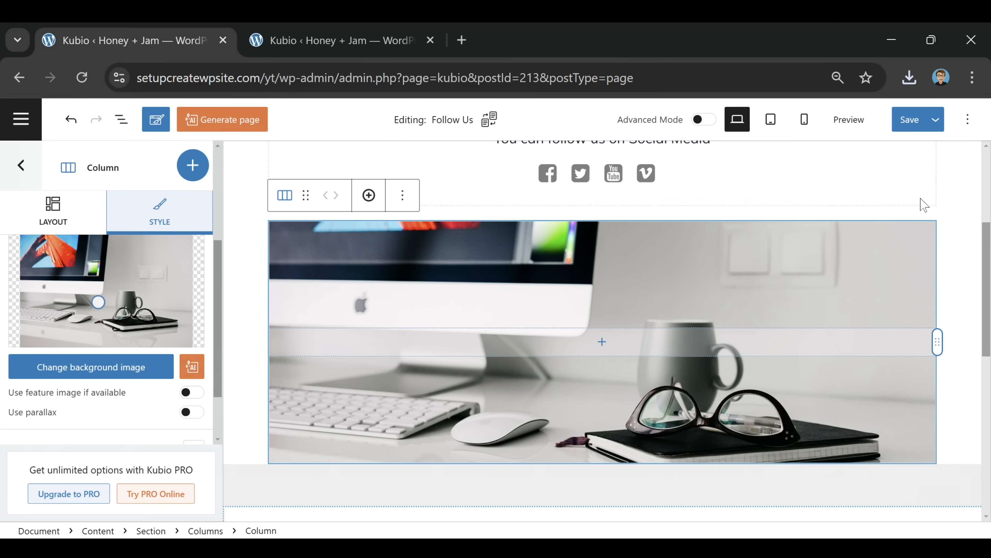
{"action": "left_click", "coordinate": [949, 206]}
{"action": "left_click", "coordinate": [909, 122]}
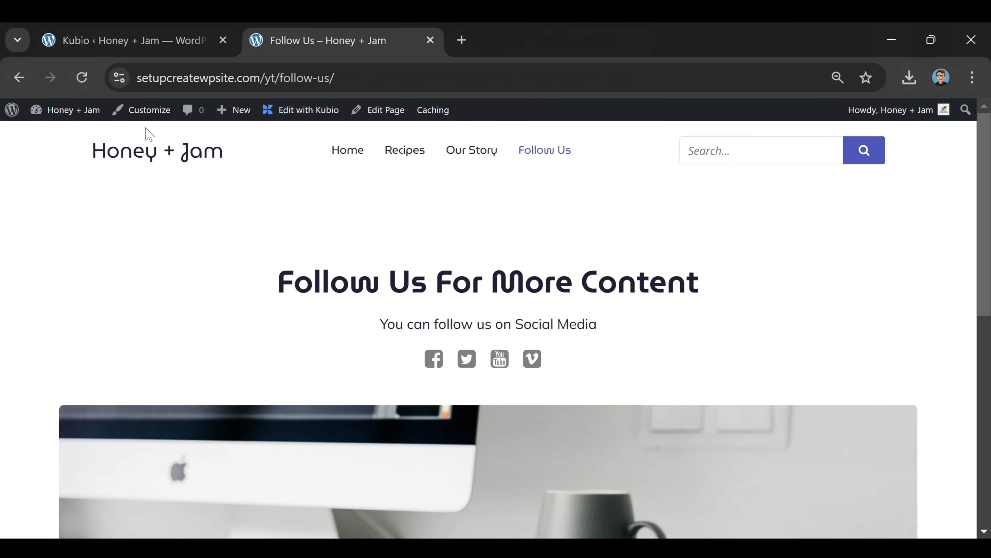
Go to the Honey + Jam homepage and scroll down to the Latest Recipes cards
{"action": "left_click", "coordinate": [160, 169]}
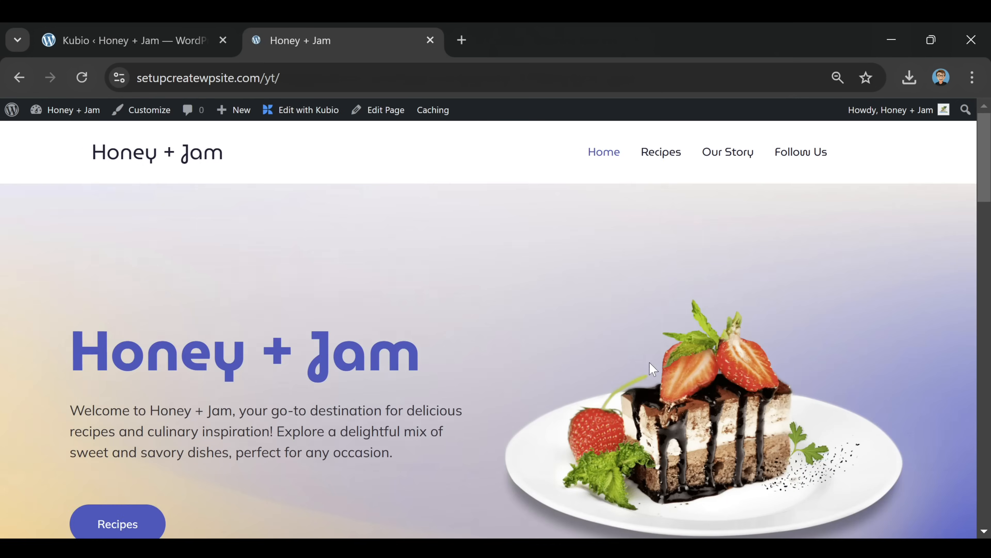
{"action": "scroll", "coordinate": [546, 278], "scroll_direction": "down", "scroll_amount": 5}
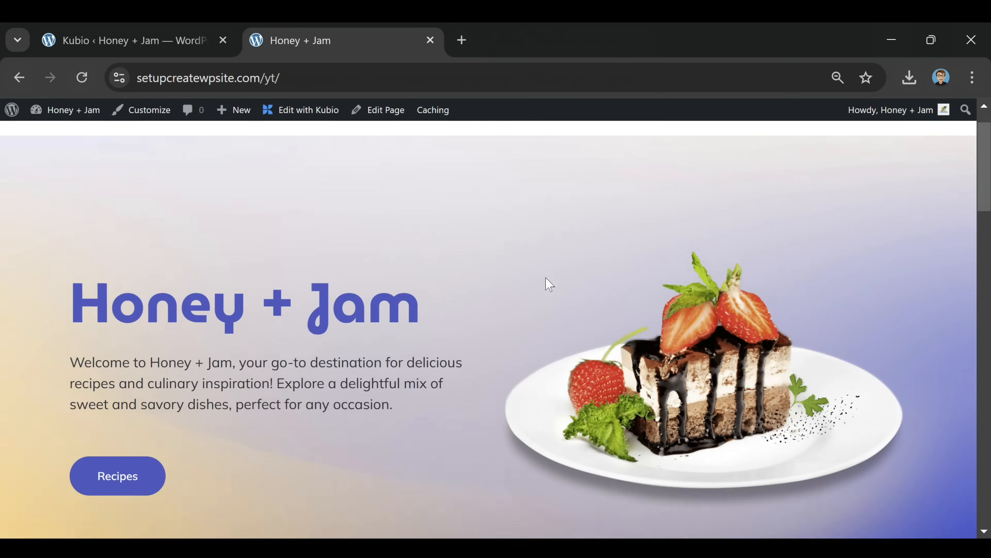
{"action": "scroll", "coordinate": [546, 278], "scroll_direction": "down", "scroll_amount": 10}
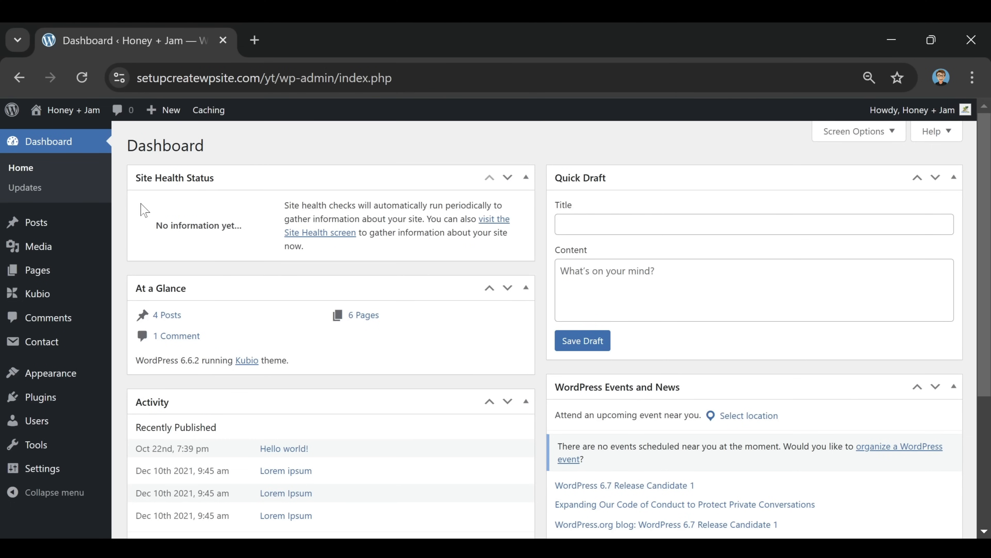
Select all four posts in the Posts list and bulk-move them to the Trash
{"action": "mouse_move", "coordinate": [34, 226]}
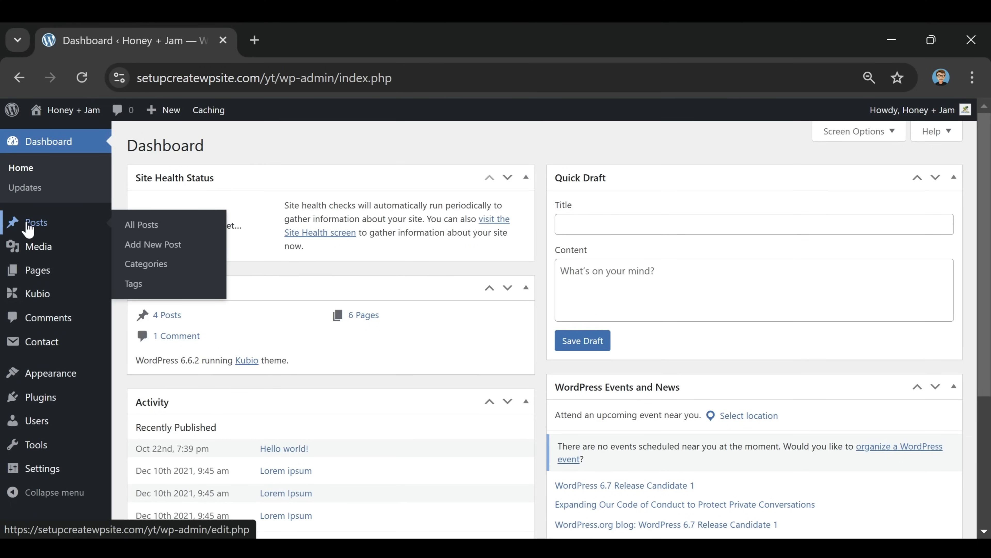
{"action": "left_click", "coordinate": [35, 230]}
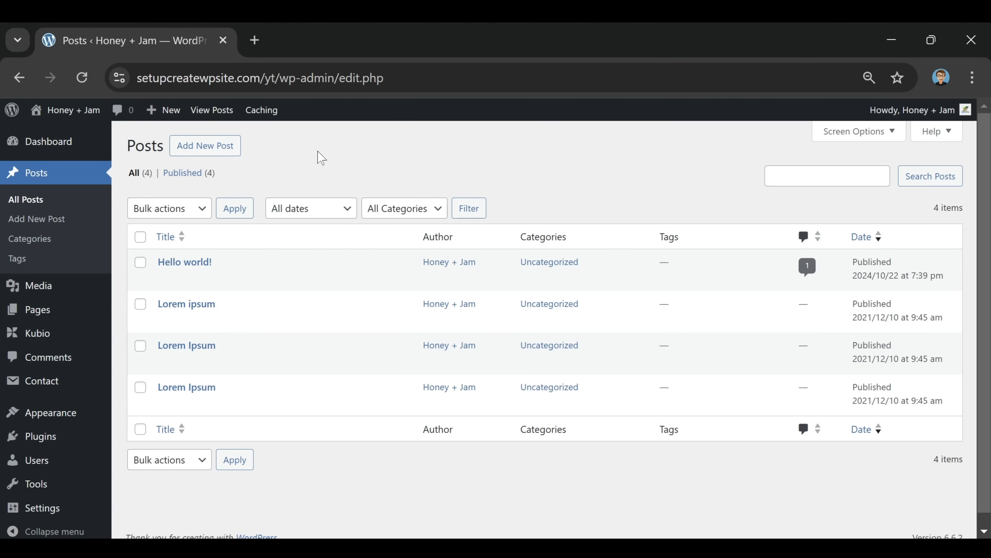
{"action": "left_click", "coordinate": [140, 237]}
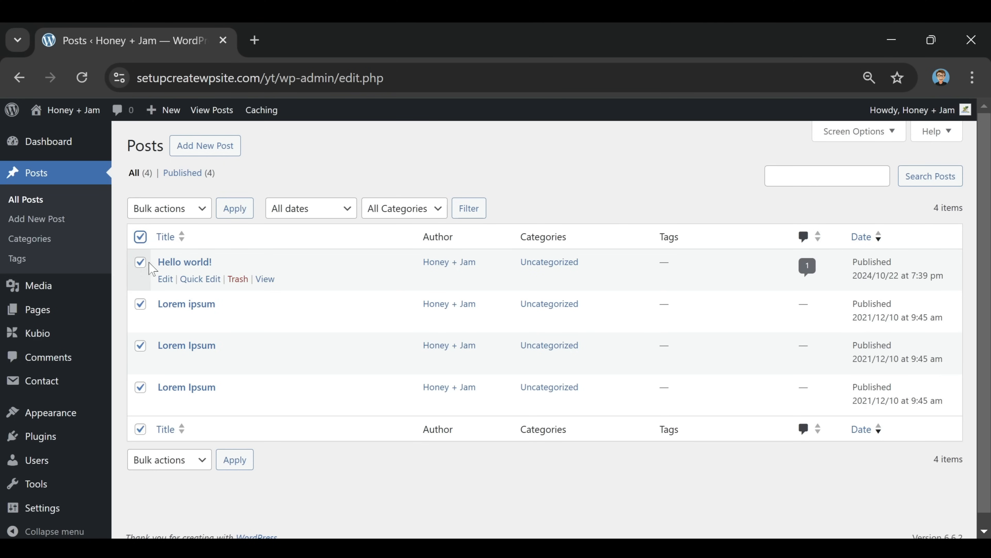
{"action": "left_click", "coordinate": [202, 211]}
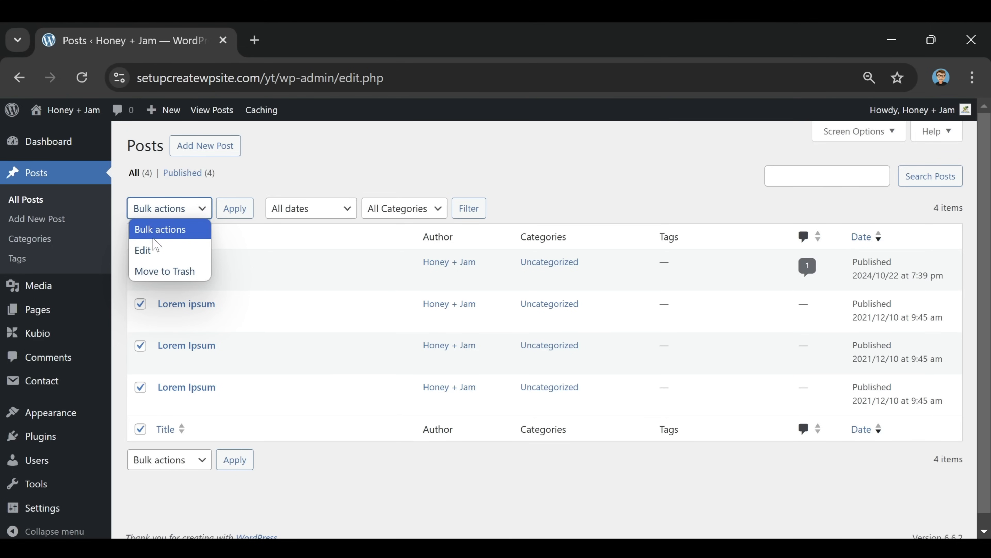
{"action": "left_click", "coordinate": [160, 271]}
{"action": "left_click", "coordinate": [233, 209]}
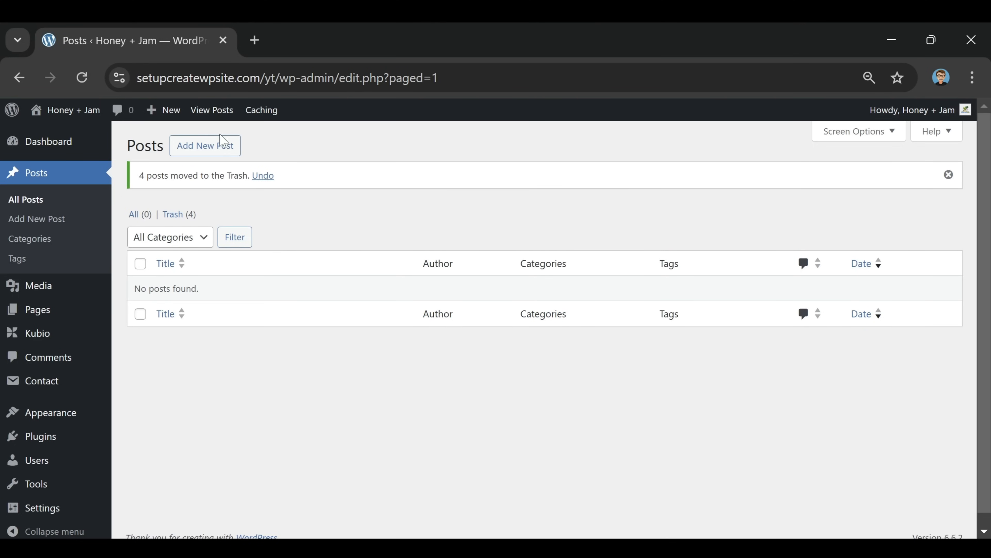
Create a new post titled 'Strawberry Parfait'
{"action": "left_click", "coordinate": [213, 150]}
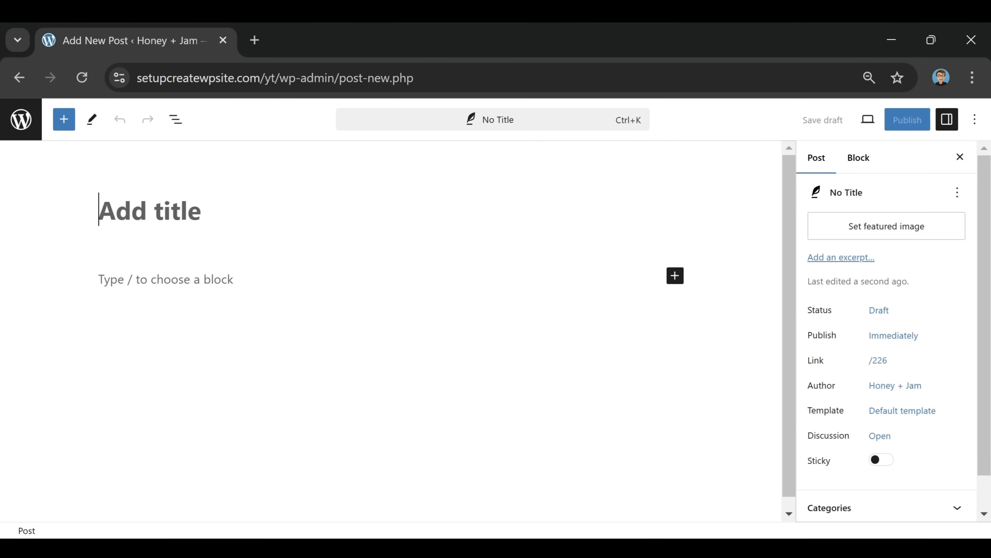
{"action": "left_click", "coordinate": [166, 279]}
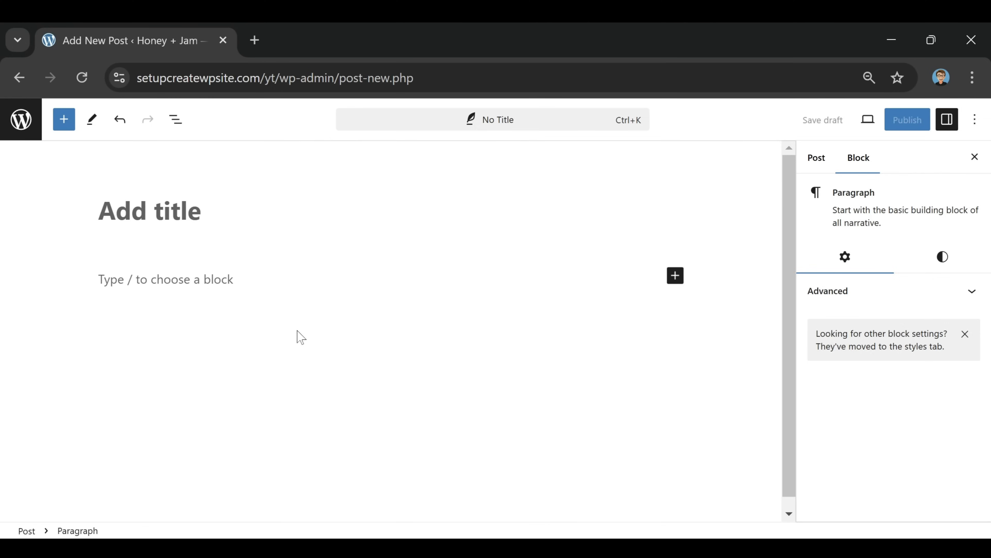
{"action": "left_click", "coordinate": [230, 232]}
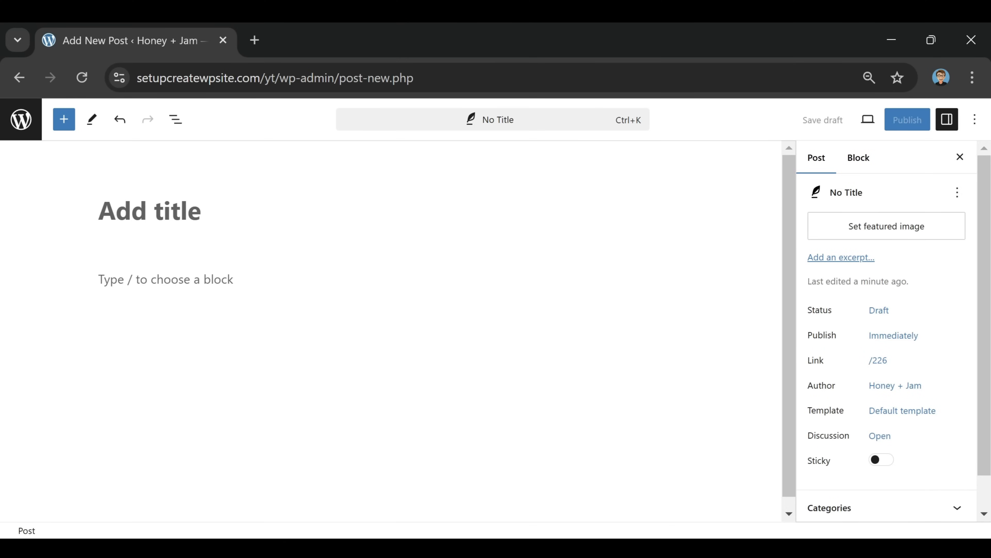
{"action": "type", "text": "Str"}
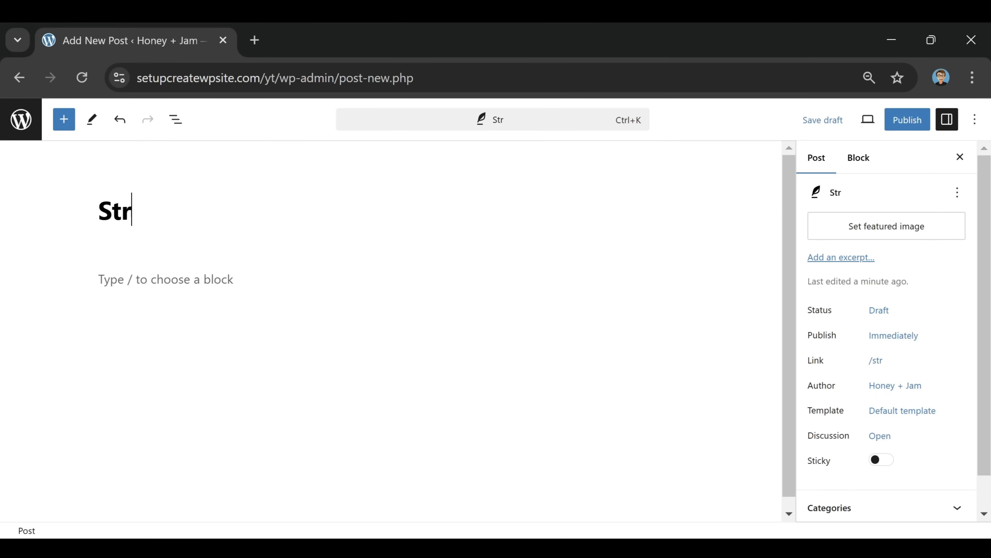
{"action": "type", "text": "awberry "}
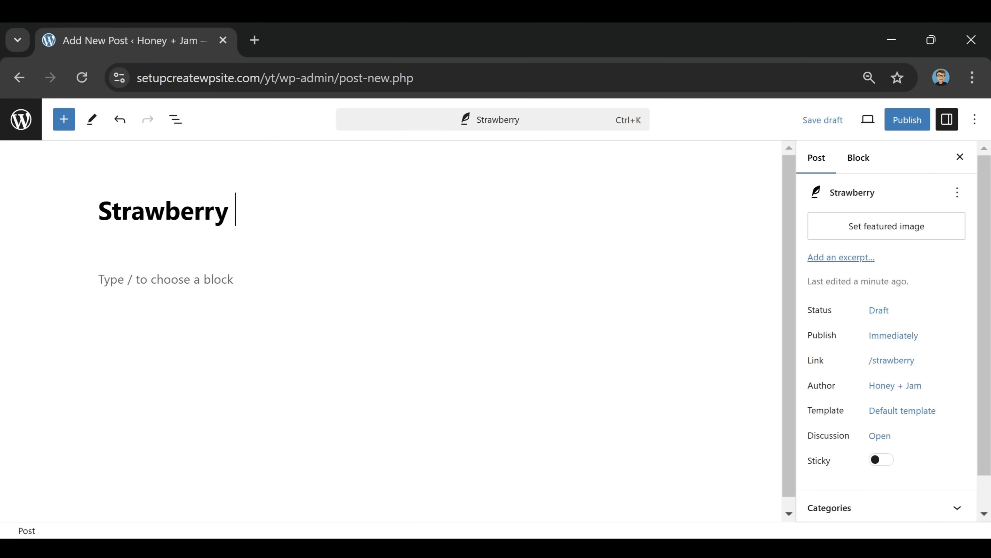
{"action": "type", "text": "Parfait"}
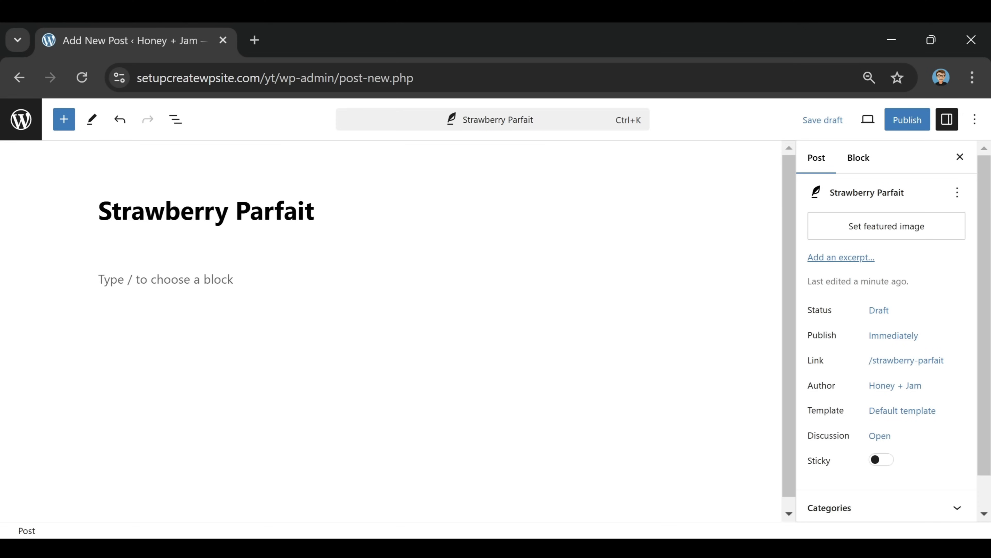
Paste the full recipe with ingredients, instructions and tips into the post body
{"action": "left_click", "coordinate": [176, 280]}
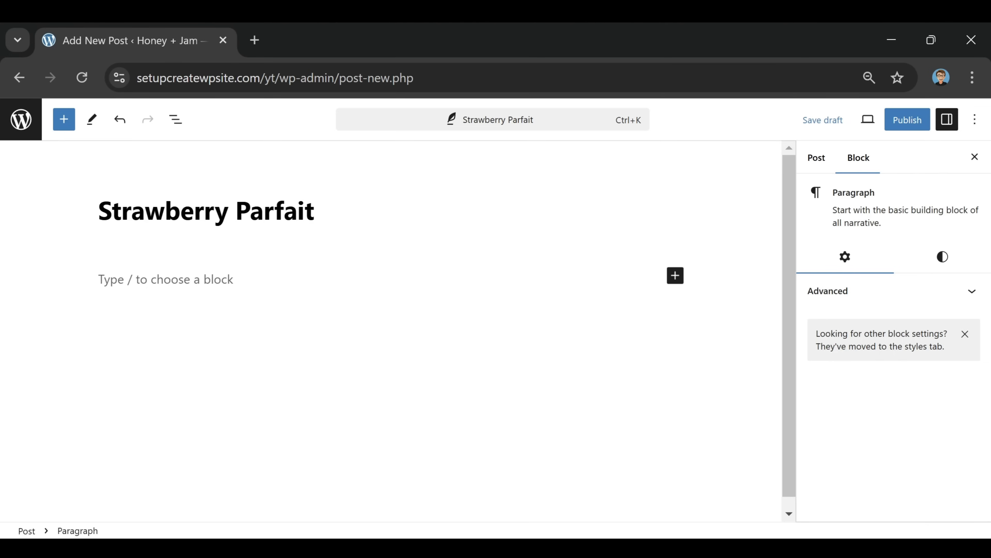
{"action": "key", "text": "ctrl+v"}
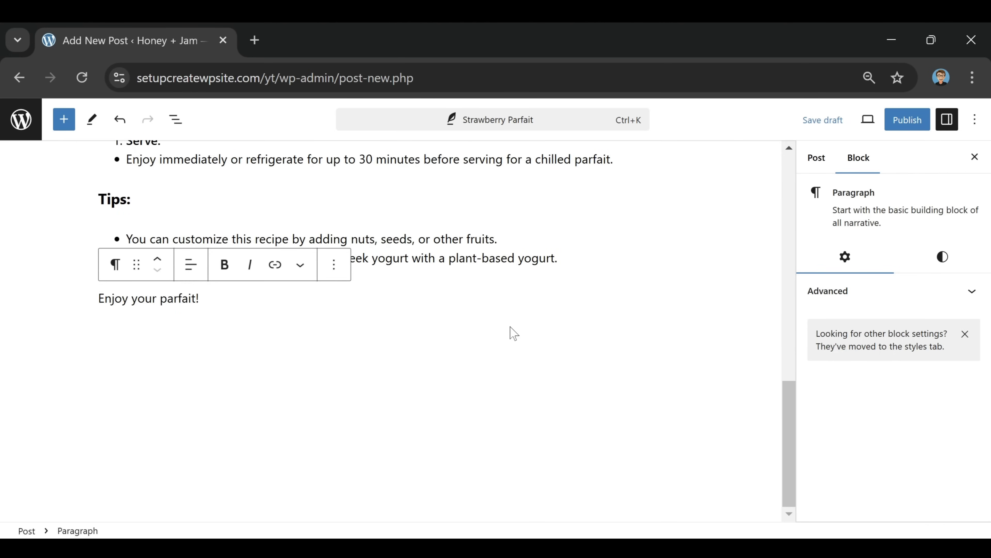
{"action": "scroll", "coordinate": [511, 332], "scroll_direction": "up", "scroll_amount": 8}
{"action": "scroll", "coordinate": [506, 334], "scroll_direction": "up", "scroll_amount": 8}
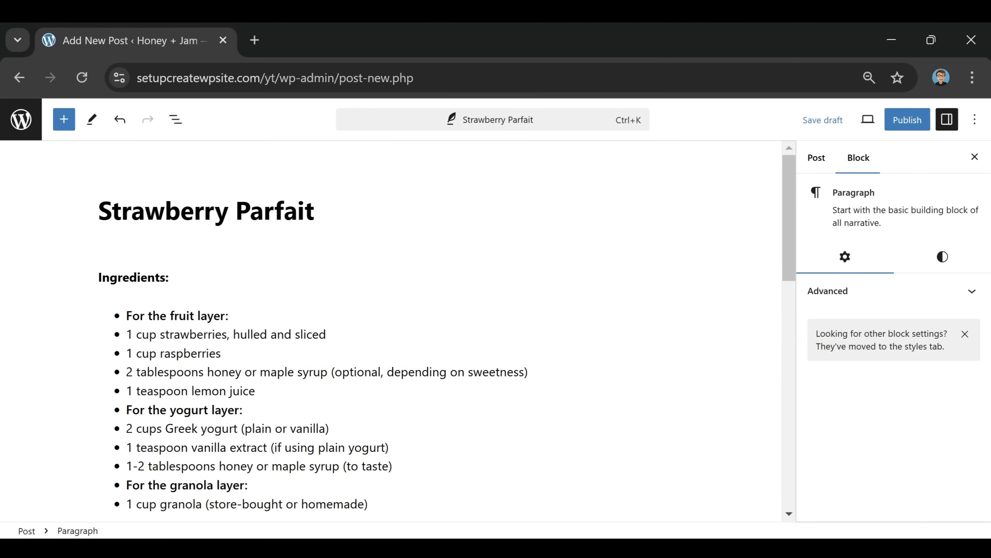
{"action": "scroll", "coordinate": [390, 332], "scroll_direction": "down", "scroll_amount": 15}
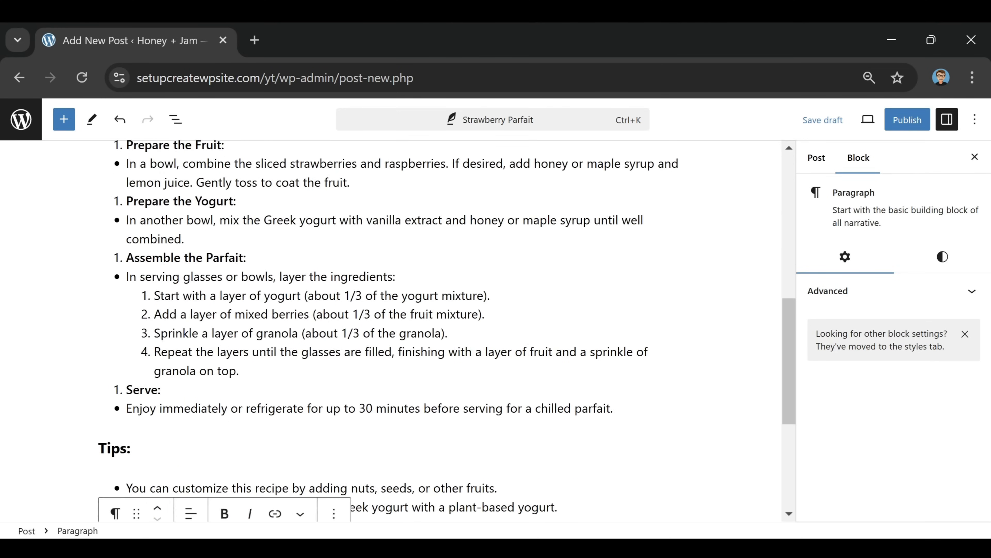
{"action": "scroll", "coordinate": [390, 308], "scroll_direction": "up", "scroll_amount": 15}
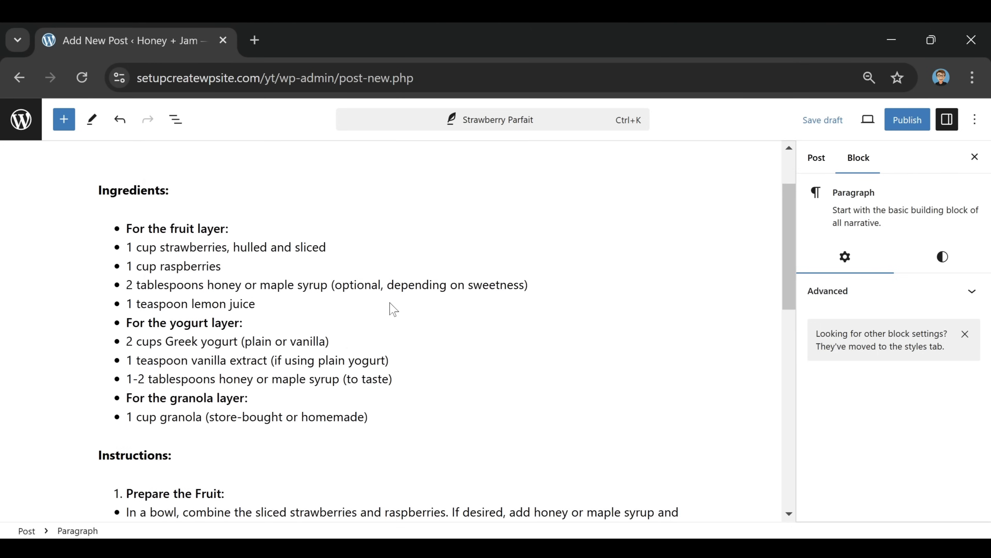
{"action": "left_click", "coordinate": [817, 158]}
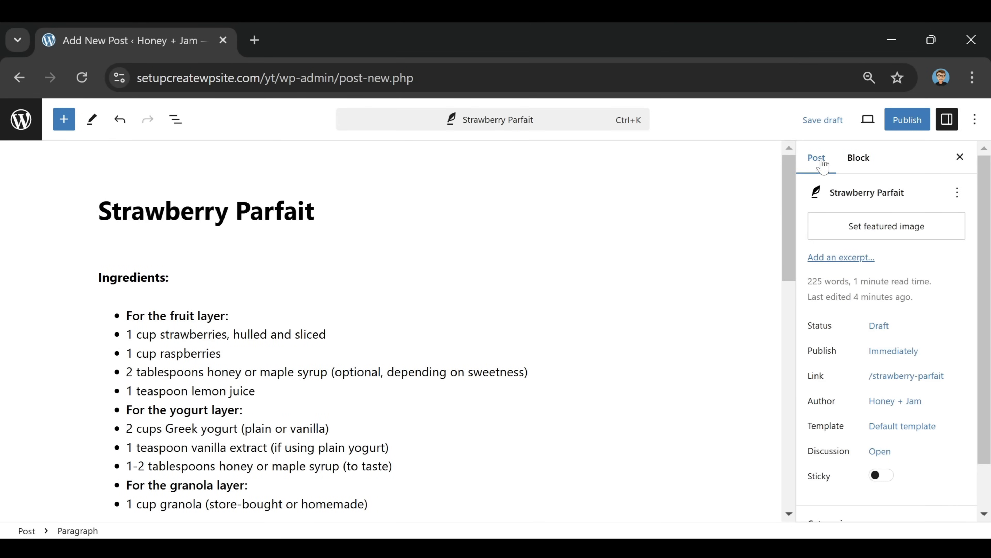
Set strawberry-dessert-2191973_1280.jpg from the Media Library as the post's featured image
{"action": "left_click", "coordinate": [897, 233]}
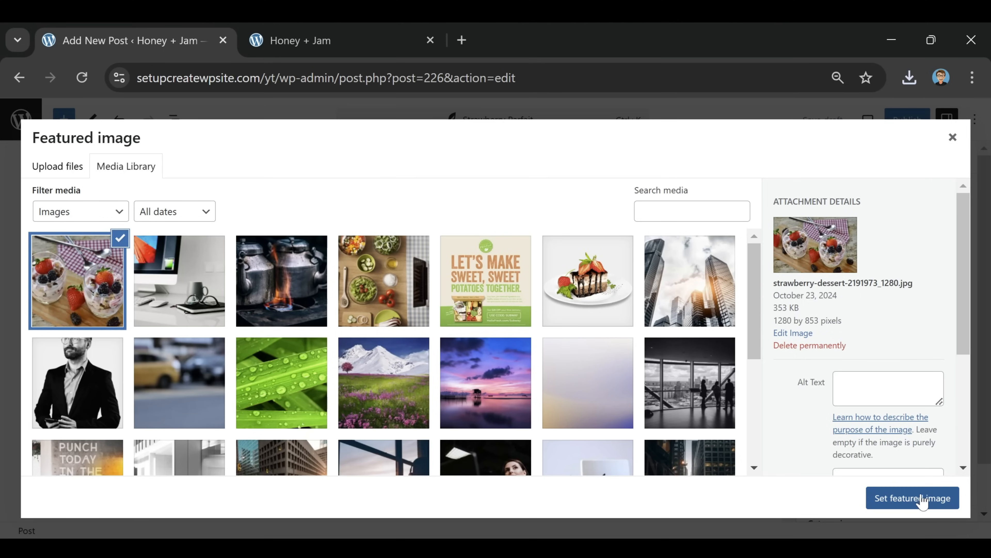
{"action": "left_click", "coordinate": [913, 503]}
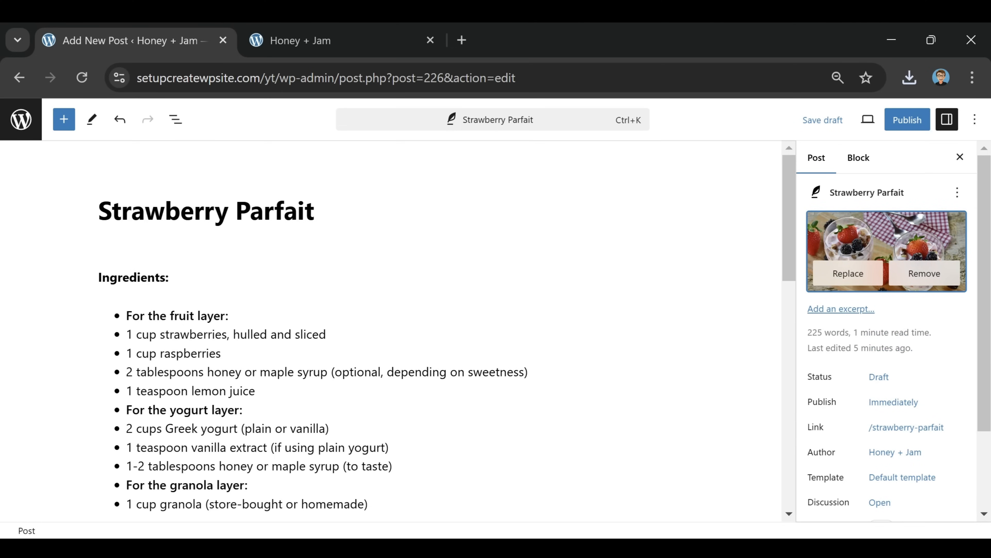
{"action": "left_click", "coordinate": [100, 277]}
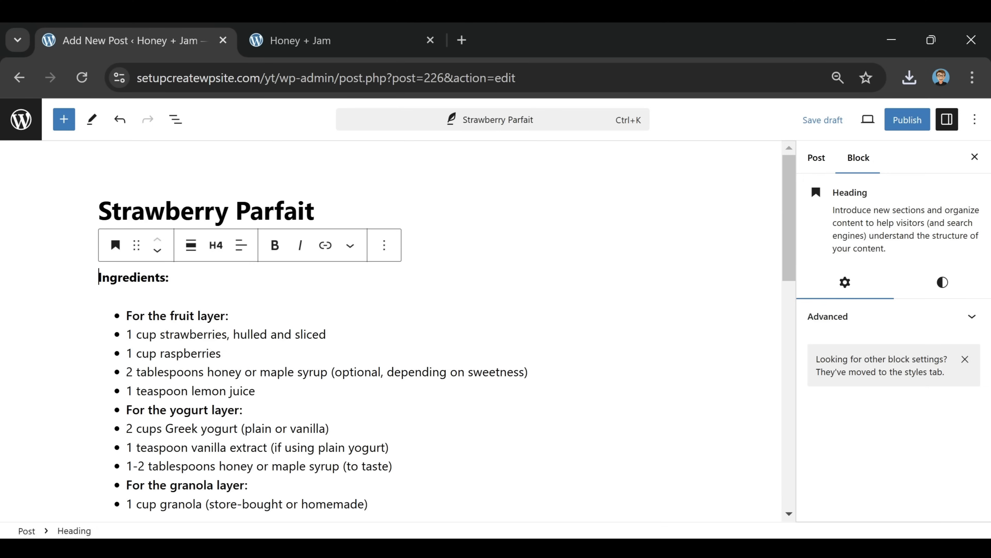
Paste an introduction paragraph about strawberry parfait above the Ingredients heading
{"action": "key", "text": "Return"}
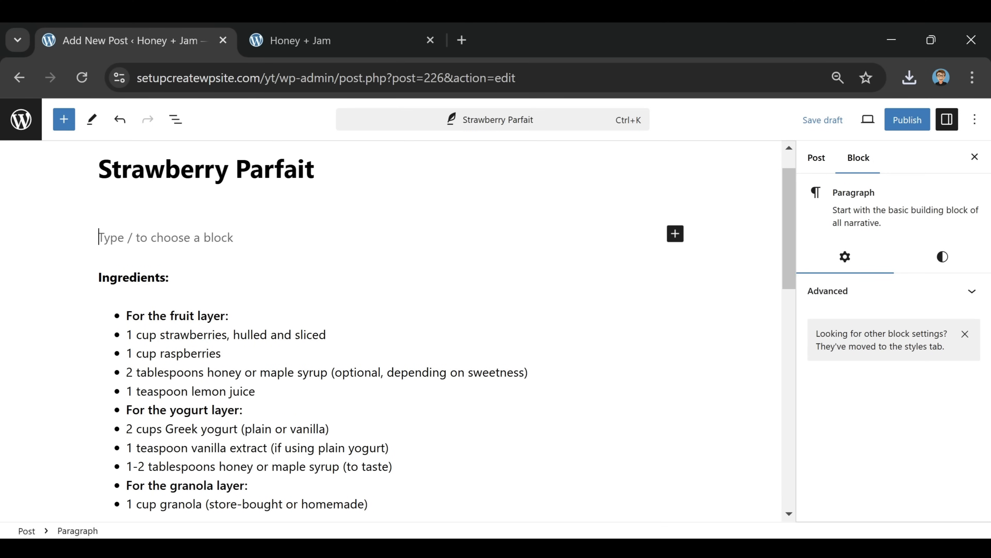
{"action": "scroll", "coordinate": [406, 311], "scroll_direction": "down", "scroll_amount": 3}
{"action": "scroll", "coordinate": [350, 348], "scroll_direction": "up", "scroll_amount": 3}
{"action": "type", "text": "A strawberry parfait is a delightful dessert that layers fresh strawberries with creamy yogurt or whipped cream, often complemented by crunchy granola. This vibrant treat showcases the natural sweetness of ripe strawberries, making it a refreshing option for breakfast or dessert. The contrasting textures of the smooth yogurt and crunchy granola create a satisfying experience, while the bright colors make it visually appealing. Perfect for warm weather, strawberry parfaits can be customized with additional fruits, honey, or nuts, allowing for endless variations. Easy to assemble and beautifully presented, they are a popular choice for gatherings and brunches. Enjoy this tasty and nutritious indulgence!"}
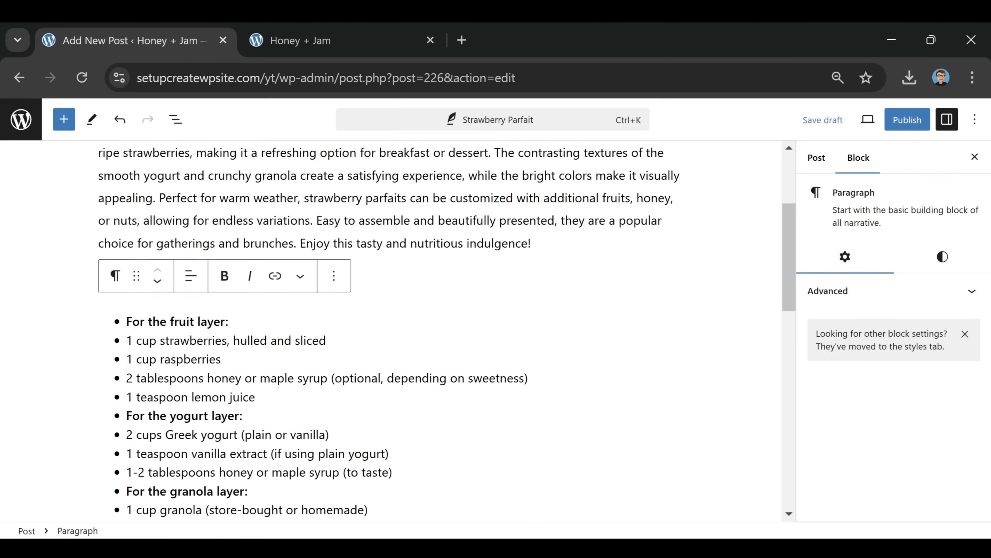
{"action": "scroll", "coordinate": [390, 332], "scroll_direction": "up", "scroll_amount": 3}
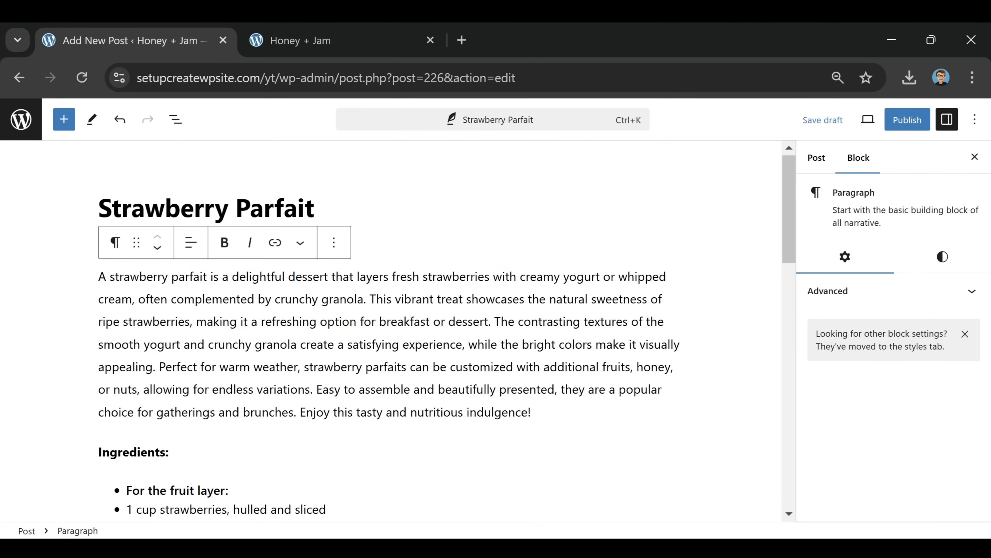
Split the introduction into two paragraphs at 'Perfect for warm weather' and add an empty block after it
{"action": "left_click", "coordinate": [159, 366]}
{"action": "key", "text": "BackSpace"}
{"action": "key", "text": "Return"}
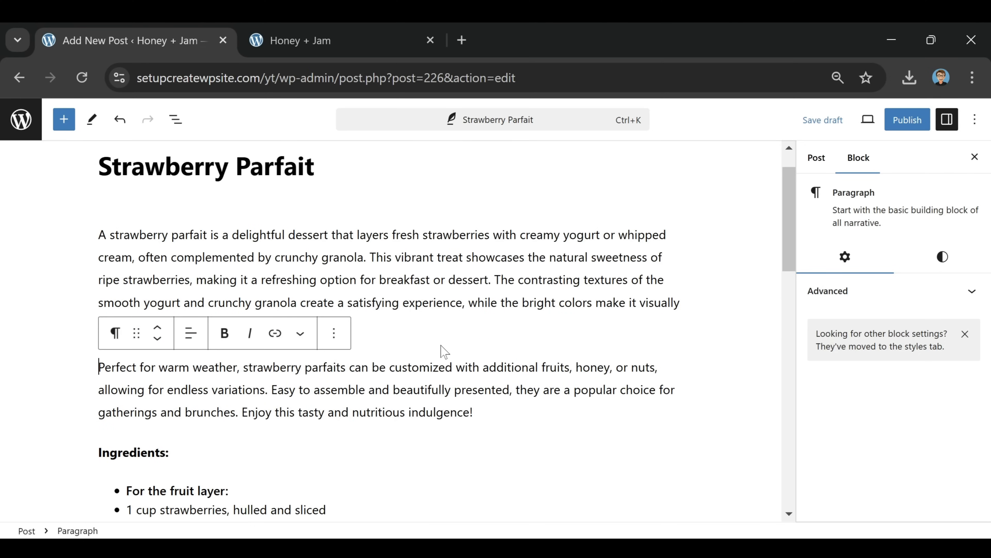
{"action": "scroll", "coordinate": [445, 352], "scroll_direction": "down", "scroll_amount": 3}
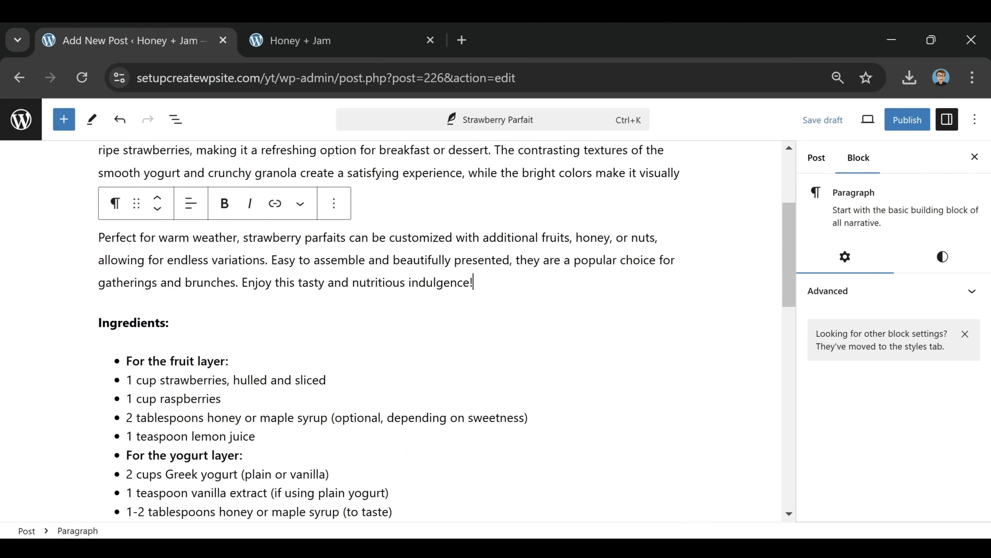
{"action": "key", "text": "Return"}
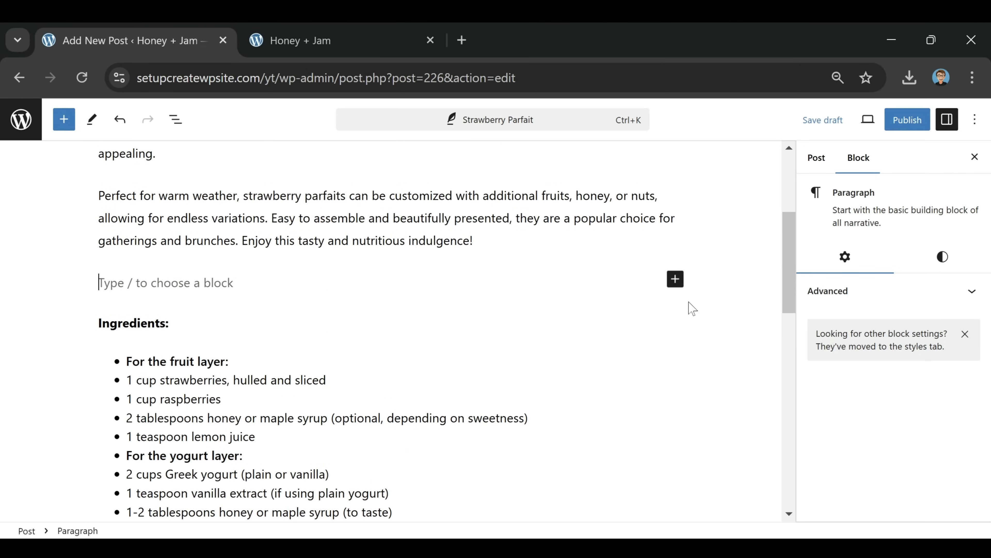
Insert a Spacer block after the introduction and reduce its height
{"action": "left_click", "coordinate": [675, 278]}
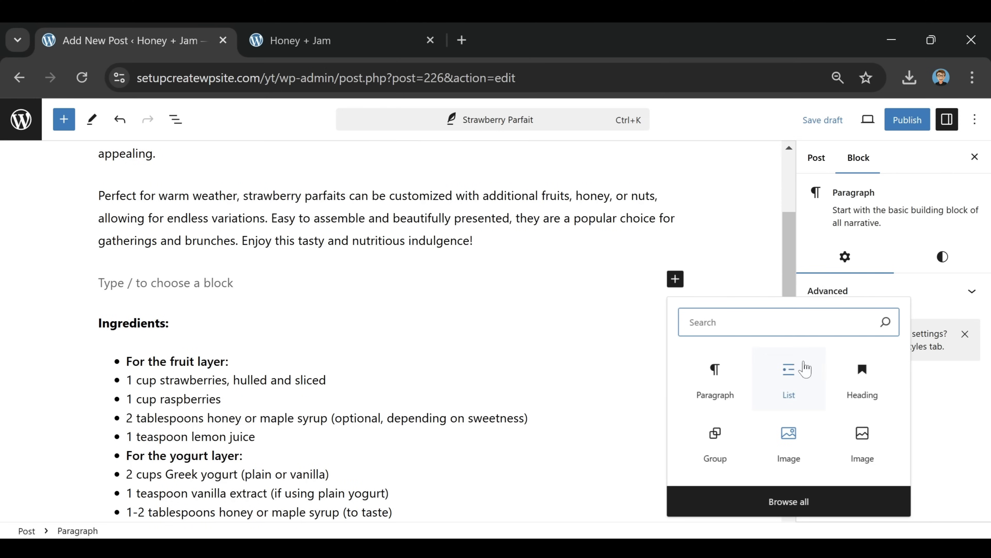
{"action": "type", "text": "spacer"}
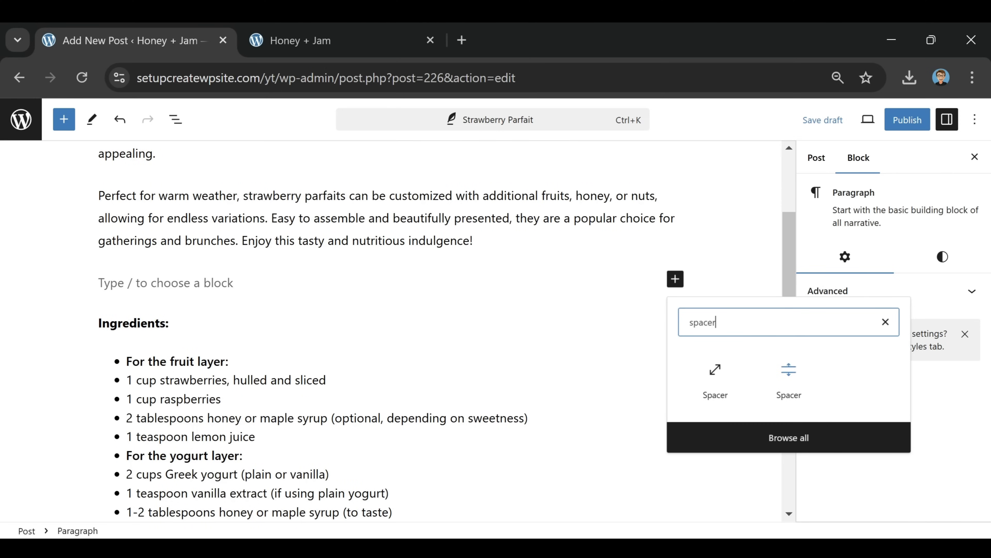
{"action": "left_click", "coordinate": [719, 373]}
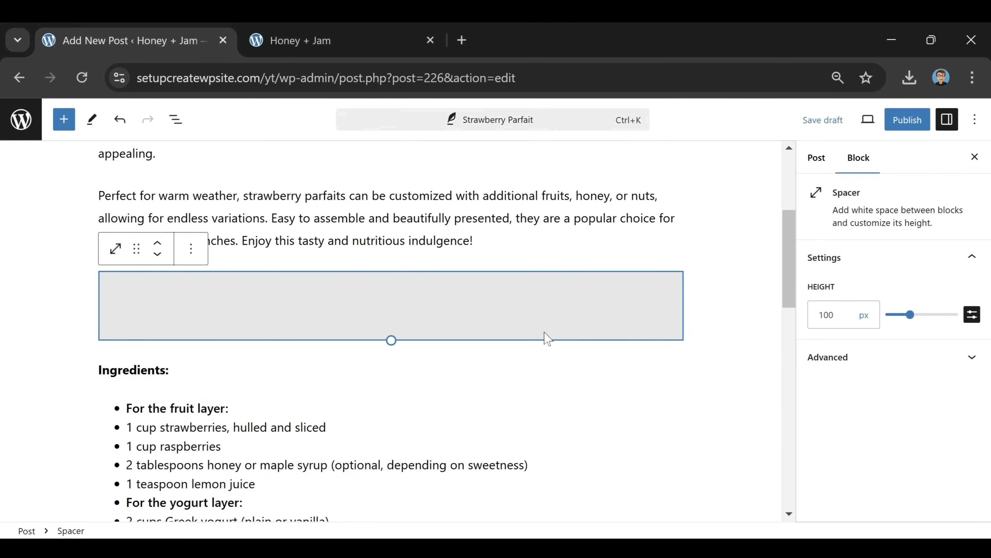
{"action": "left_click_drag", "start_coordinate": [909, 315], "coordinate": [893, 329]}
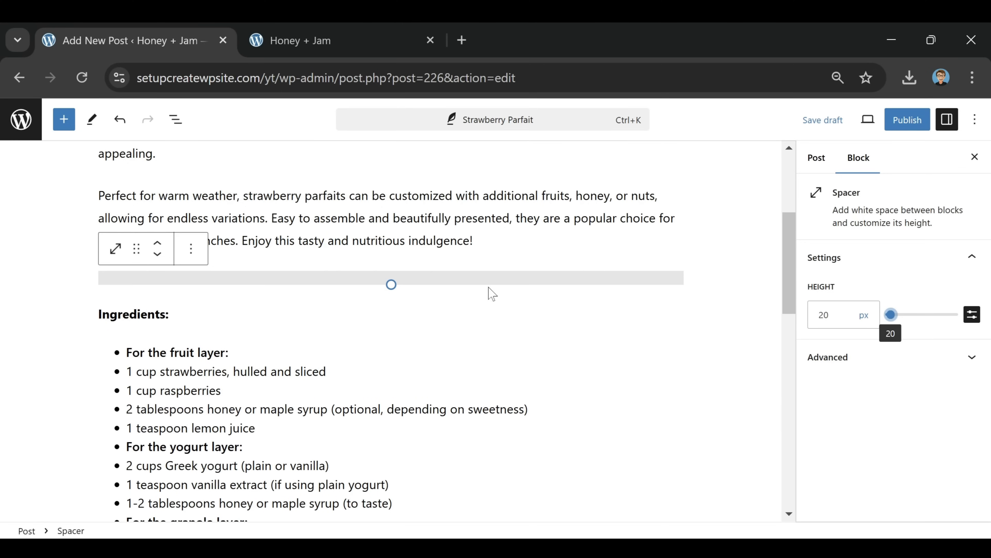
Copy the spacer block from its Options menu
{"action": "left_click", "coordinate": [194, 256]}
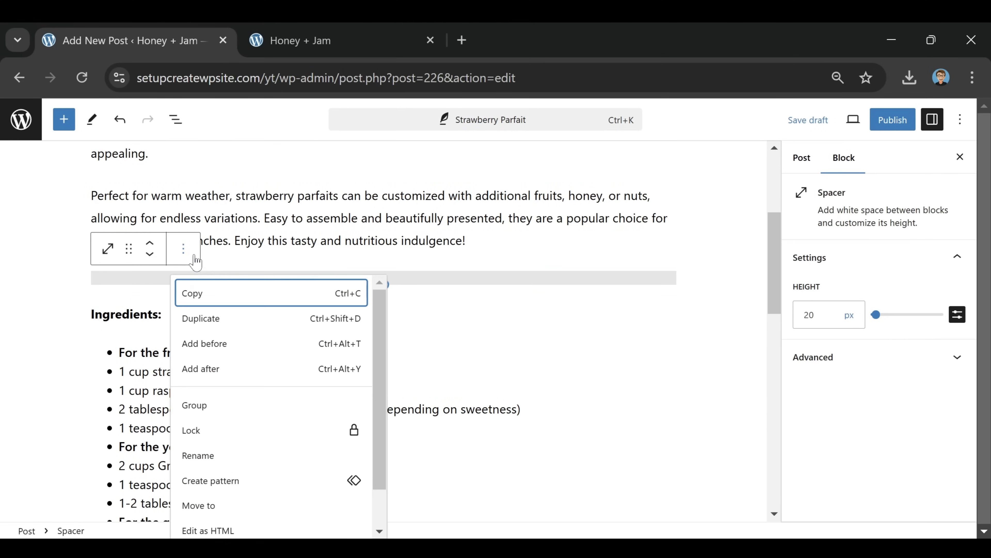
{"action": "left_click", "coordinate": [195, 294]}
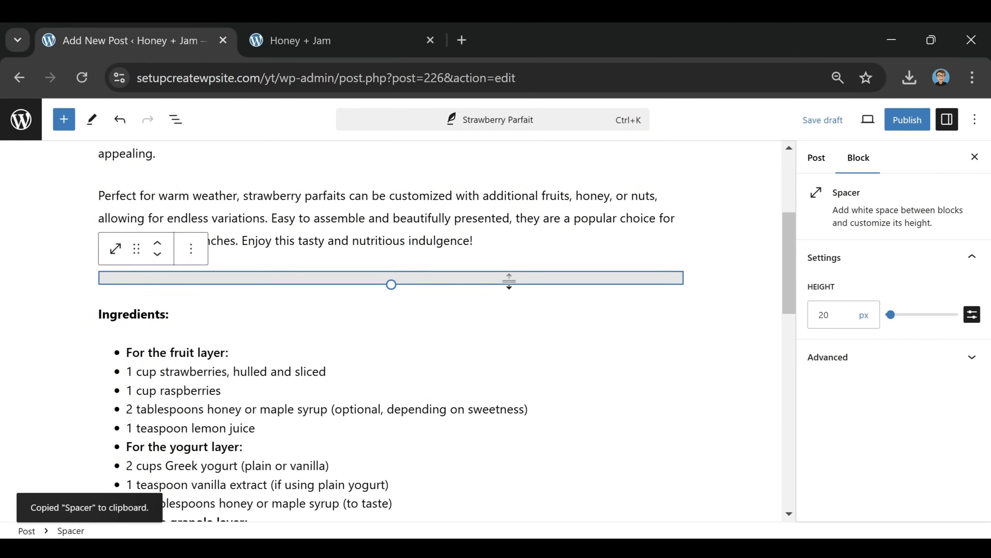
{"action": "scroll", "coordinate": [513, 281], "scroll_direction": "down", "scroll_amount": 6}
Paste the copied spacer as a new block after the last ingredient (granola)
{"action": "left_click", "coordinate": [418, 281]}
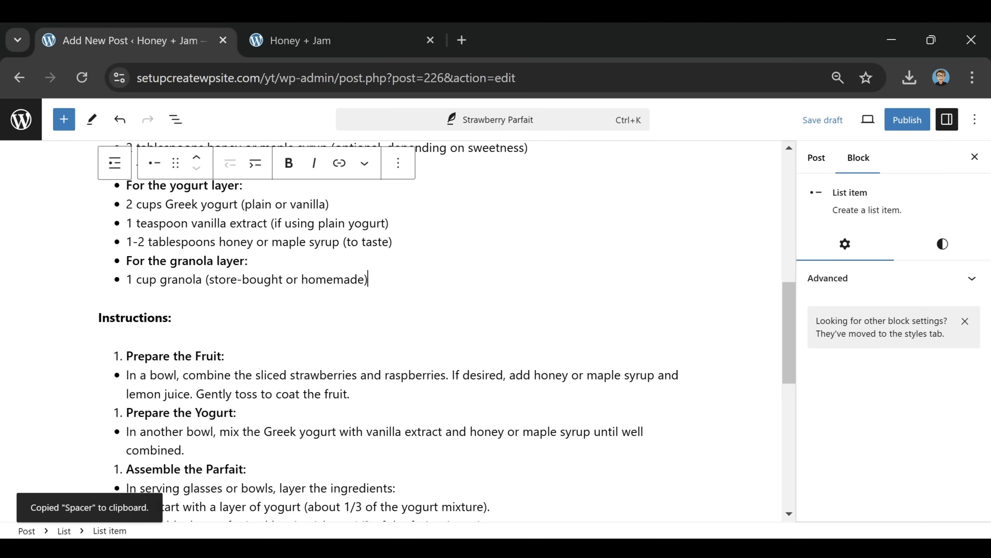
{"action": "key", "text": "Return"}
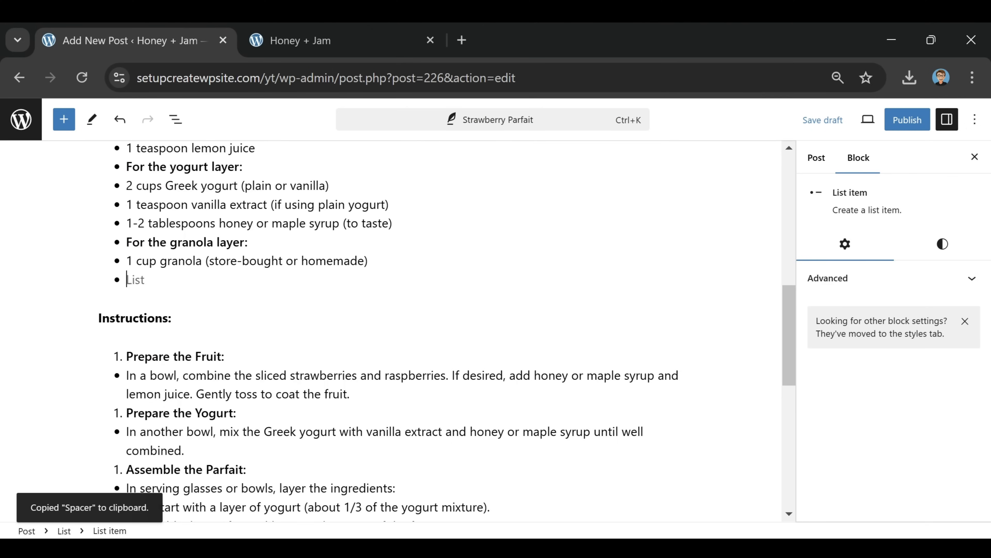
{"action": "key", "text": "Return"}
{"action": "key", "text": "ctrl+v"}
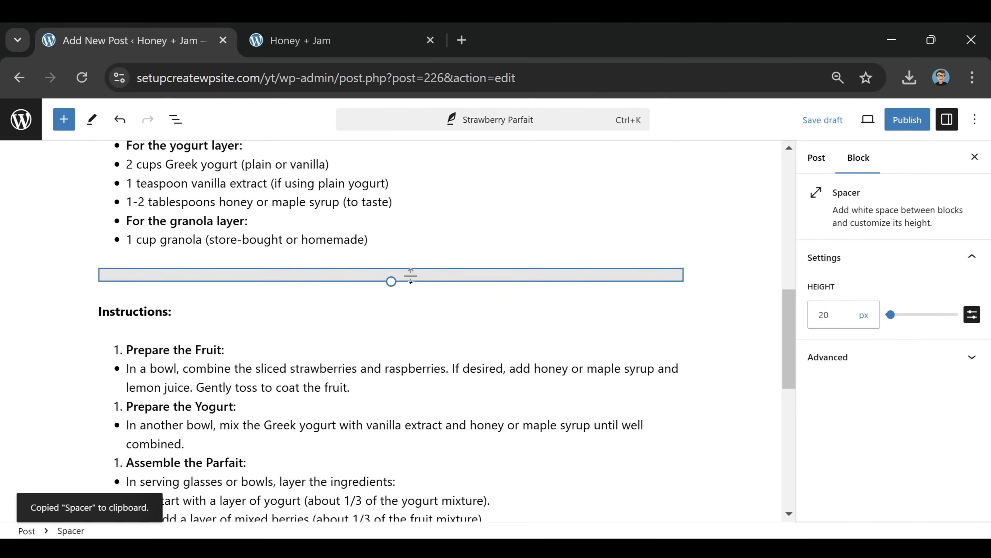
{"action": "scroll", "coordinate": [411, 275], "scroll_direction": "down", "scroll_amount": 10}
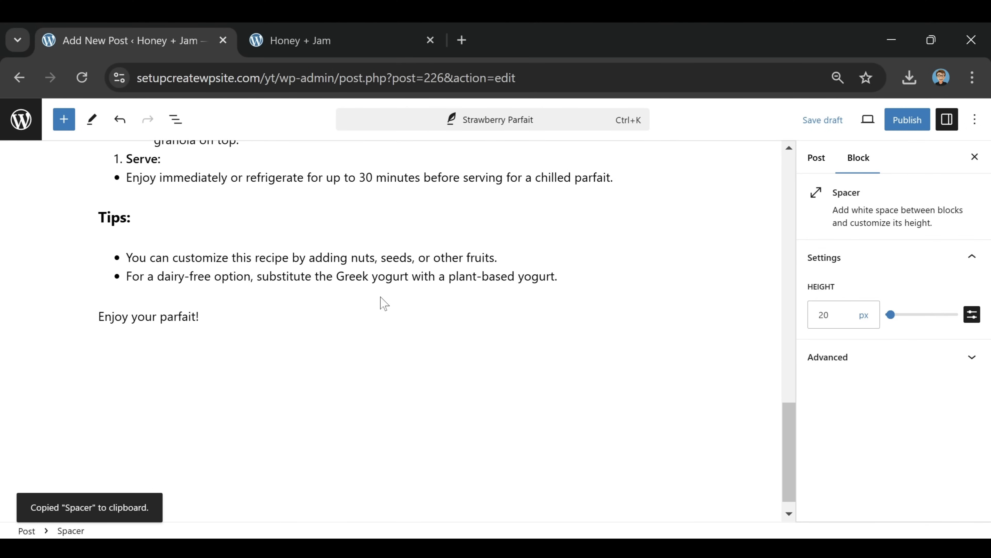
{"action": "scroll", "coordinate": [439, 359], "scroll_direction": "up", "scroll_amount": 5}
{"action": "scroll", "coordinate": [438, 359], "scroll_direction": "down", "scroll_amount": 2}
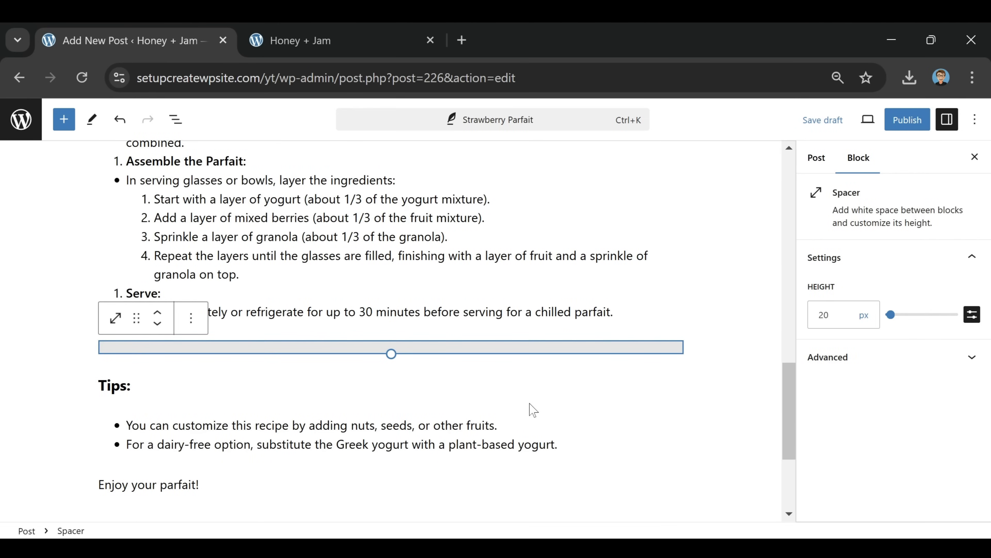
{"action": "scroll", "coordinate": [533, 410], "scroll_direction": "down", "scroll_amount": 2}
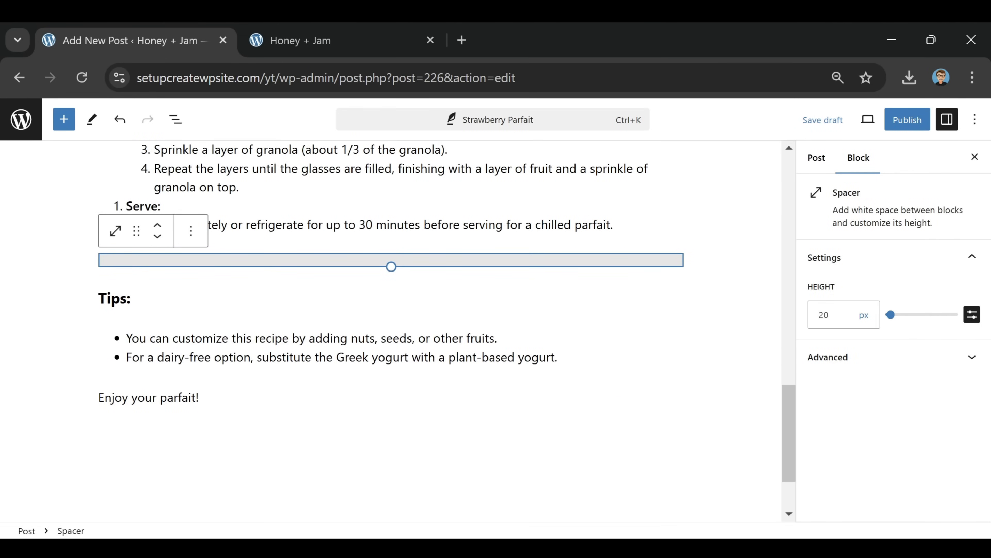
Add an empty block after 'Enjoy your parfait!', removing the extra empty block
{"action": "mouse_move", "coordinate": [462, 374]}
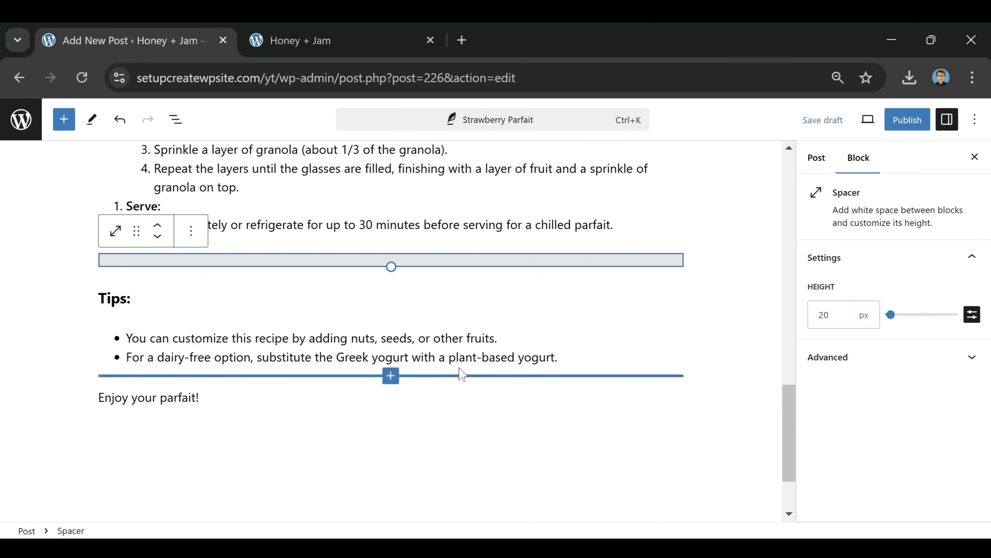
{"action": "scroll", "coordinate": [398, 332], "scroll_direction": "up", "scroll_amount": 10}
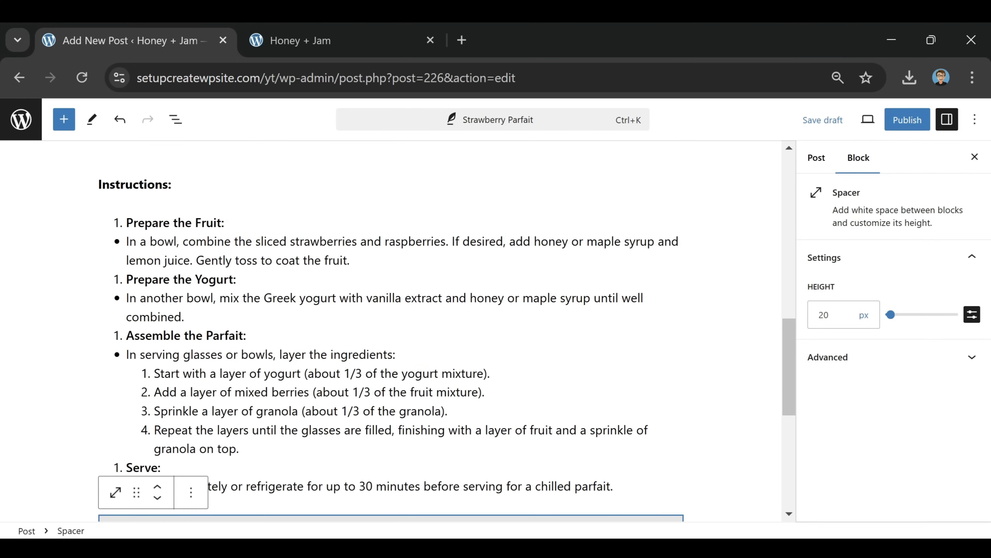
{"action": "scroll", "coordinate": [461, 374], "scroll_direction": "up", "scroll_amount": 3}
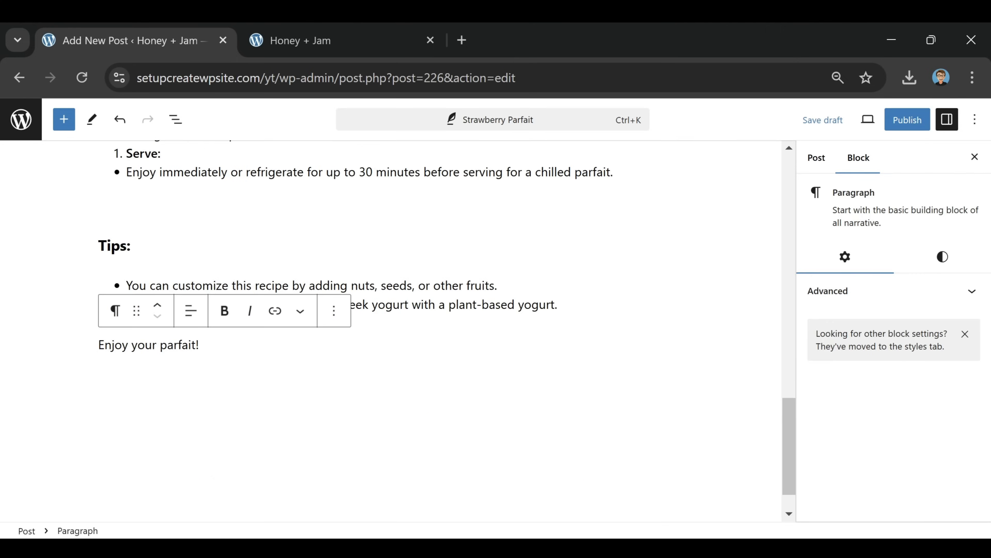
{"action": "key", "text": "Return"}
{"action": "key", "text": "Return"}
{"action": "key", "text": "BackSpace"}
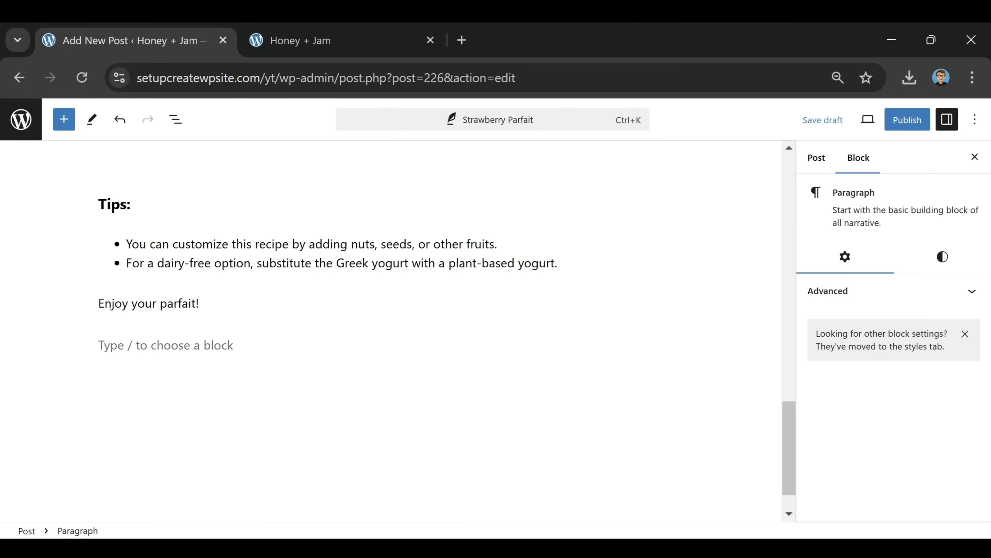
{"action": "scroll", "coordinate": [358, 239], "scroll_direction": "up", "scroll_amount": 10}
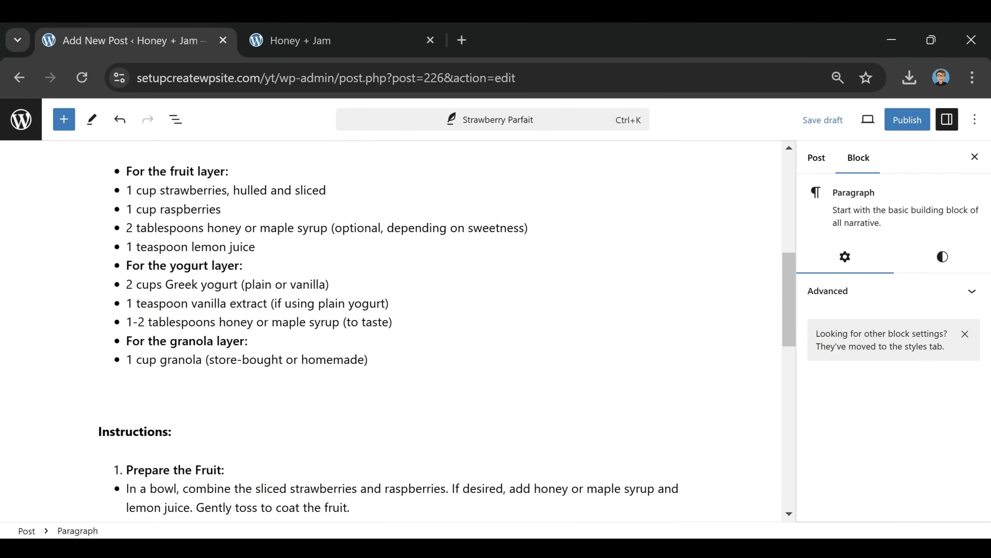
{"action": "scroll", "coordinate": [288, 251], "scroll_direction": "down", "scroll_amount": 10}
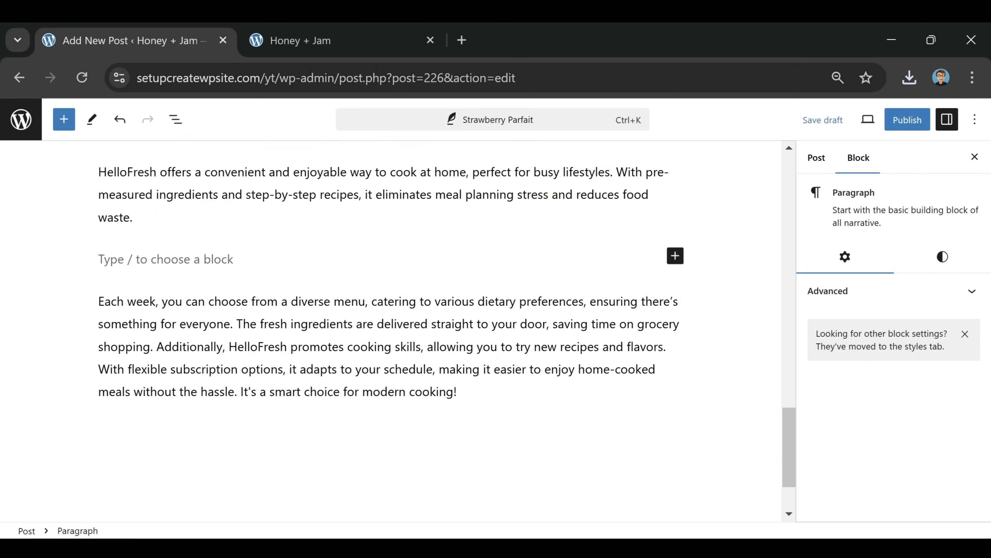
{"action": "left_click", "coordinate": [676, 257]}
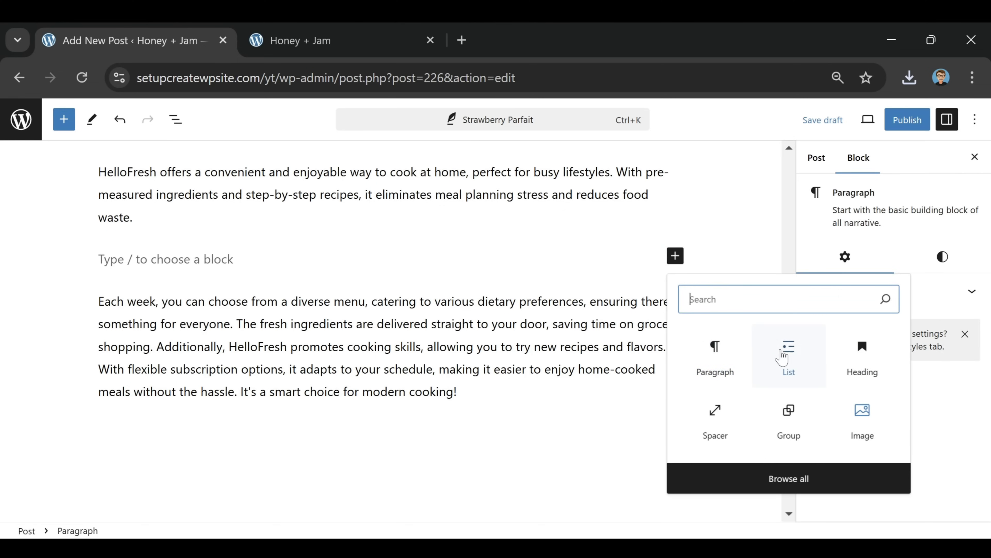
{"action": "left_click", "coordinate": [858, 423]}
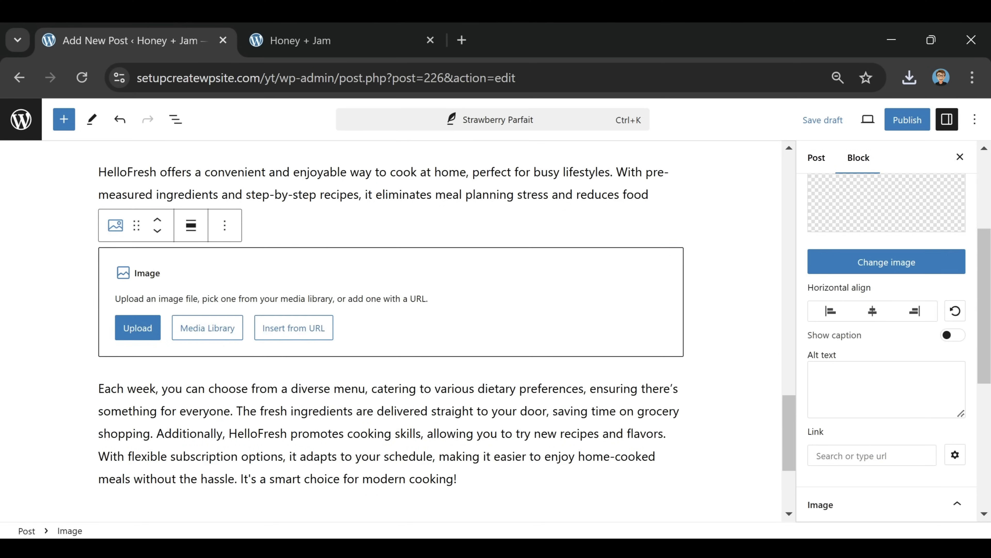
{"action": "left_click", "coordinate": [133, 328]}
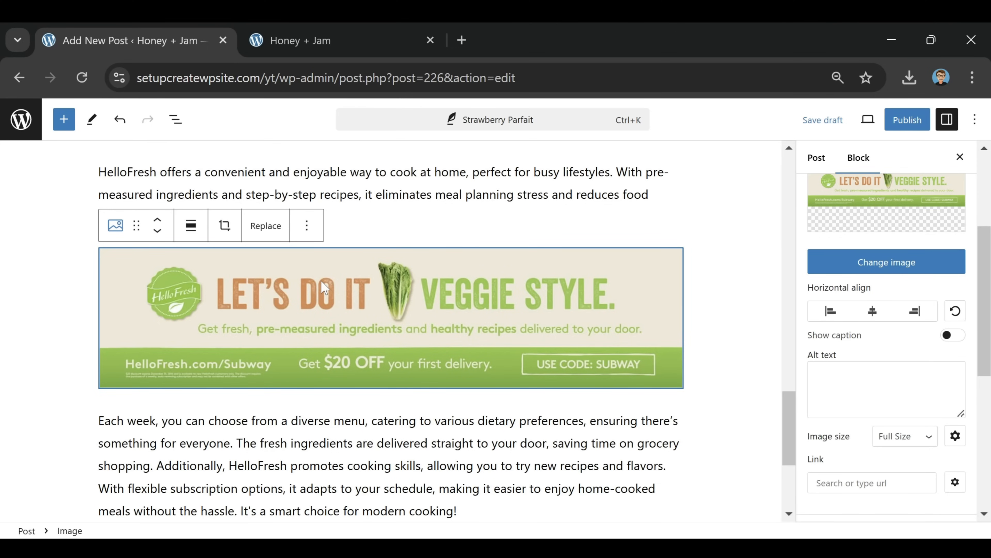
{"action": "left_click", "coordinate": [870, 482]}
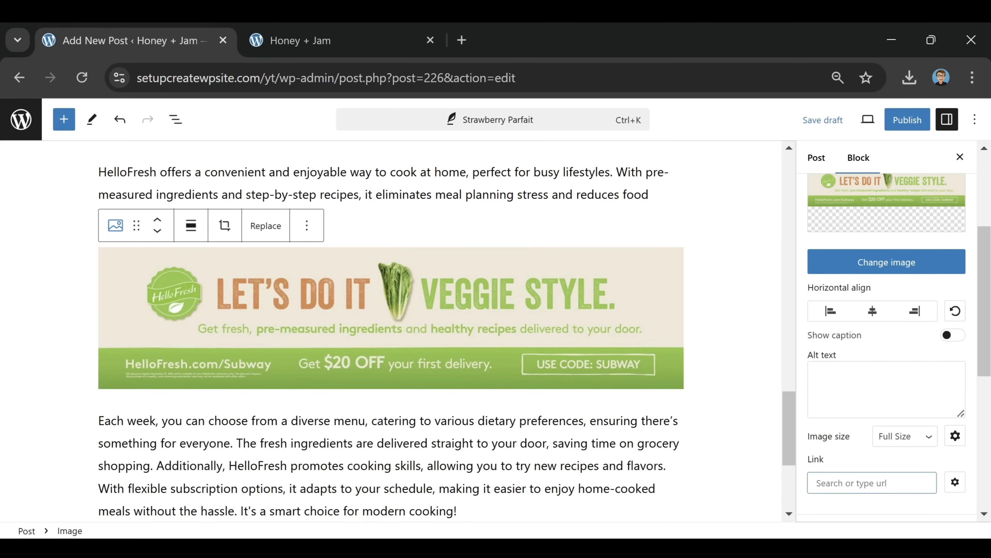
{"action": "type", "text": "https"}
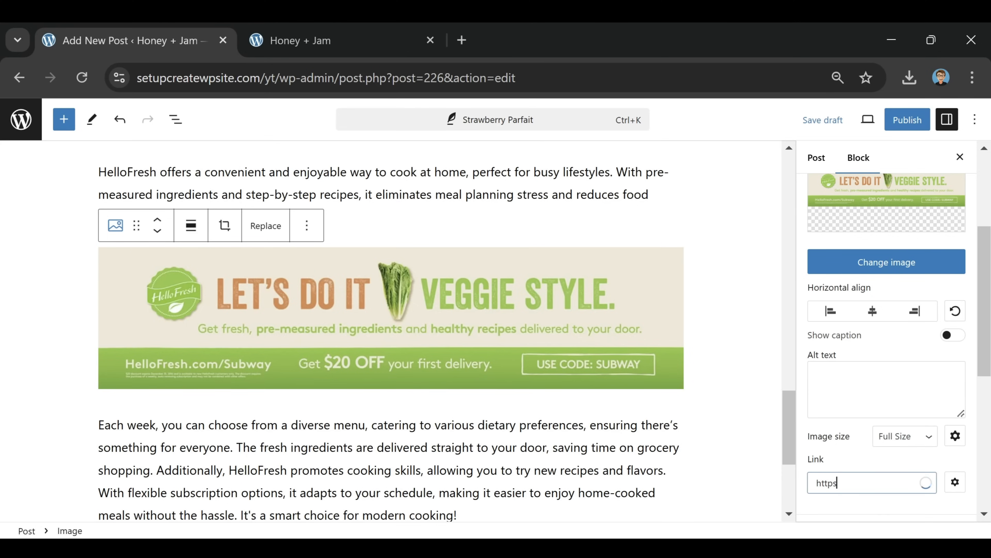
{"action": "type", "text": "://hellofresh/.com"}
{"action": "left_click", "coordinate": [498, 447]}
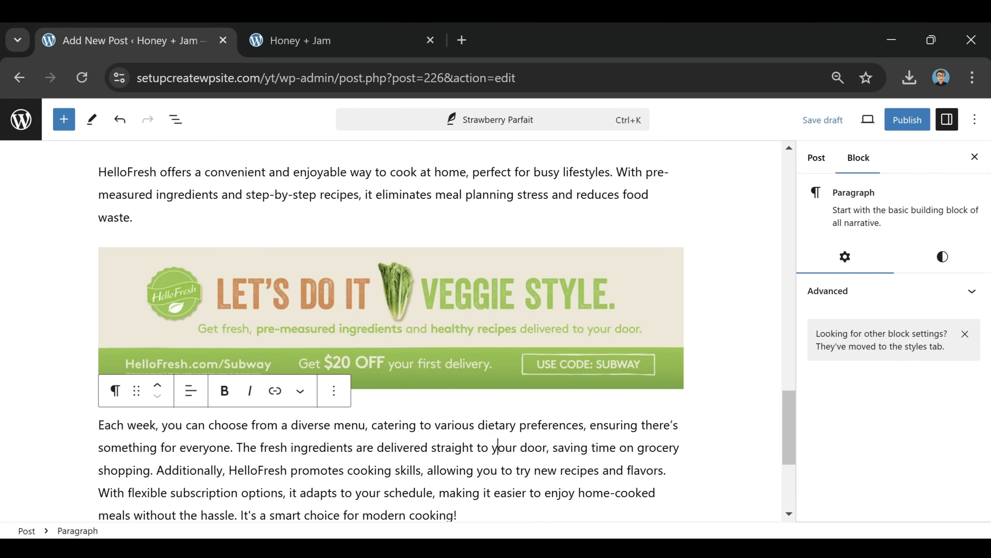
{"action": "left_click", "coordinate": [354, 293]}
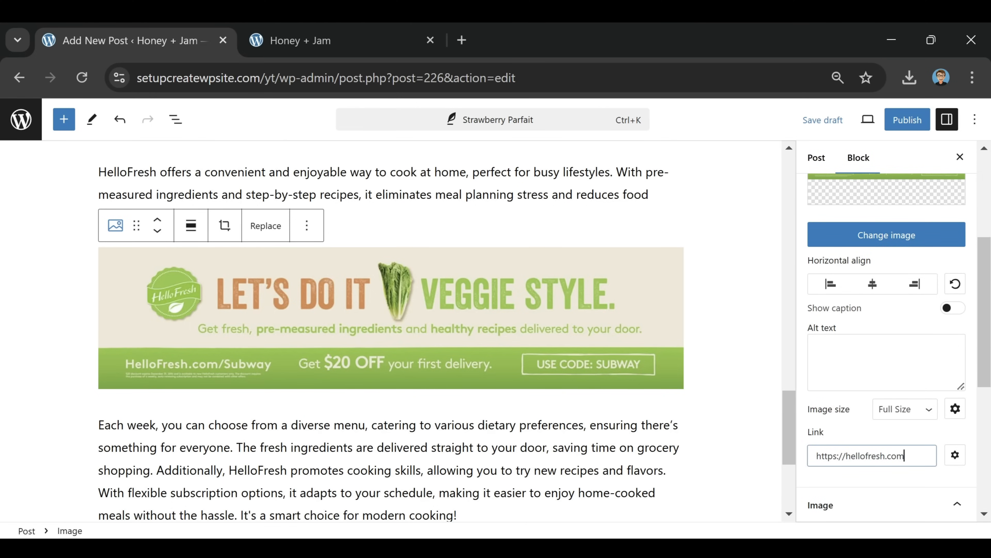
Add an empty block below 'Enjoy your parfait!'
{"action": "scroll", "coordinate": [391, 332], "scroll_direction": "up", "scroll_amount": 5}
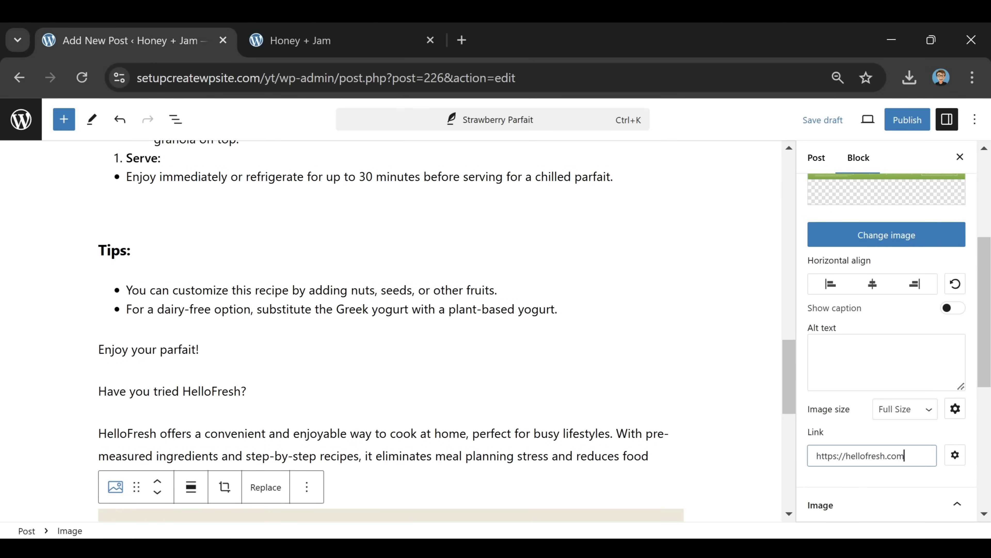
{"action": "left_click", "coordinate": [202, 349]}
{"action": "key", "text": "Return"}
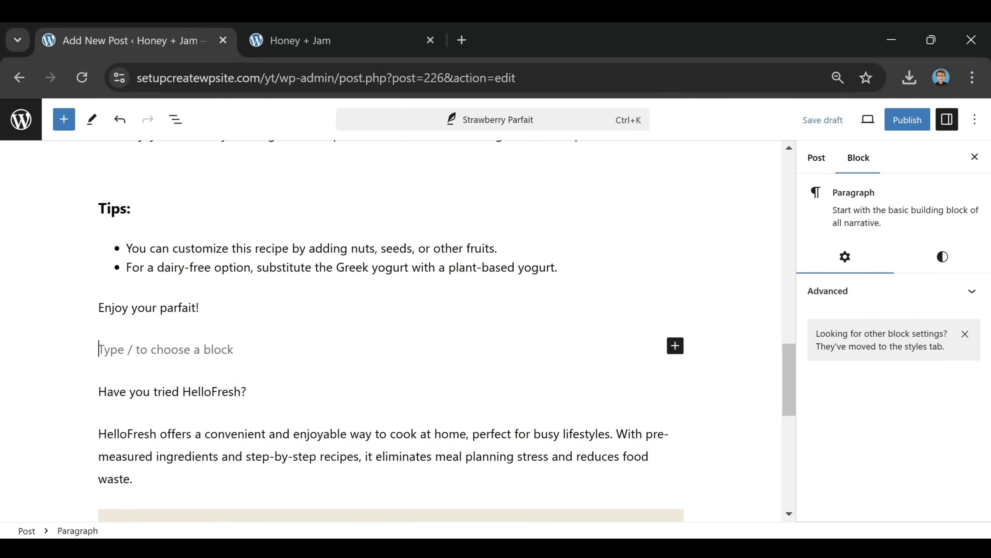
{"action": "scroll", "coordinate": [614, 361], "scroll_direction": "down", "scroll_amount": 2}
{"action": "scroll", "coordinate": [614, 360], "scroll_direction": "up", "scroll_amount": 6}
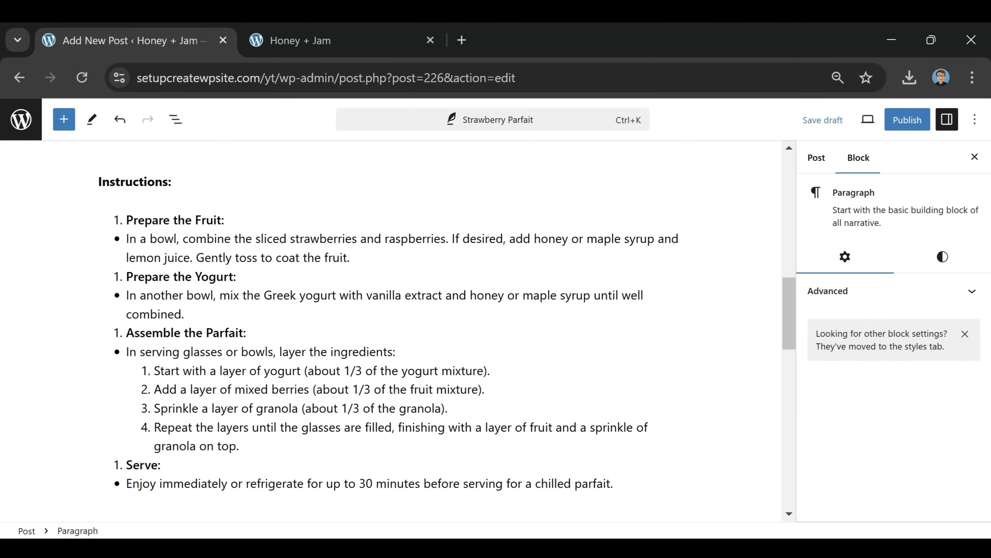
{"action": "scroll", "coordinate": [226, 436], "scroll_direction": "down", "scroll_amount": 1}
Copy the spacer above the Tips heading from its block options menu
{"action": "left_click", "coordinate": [224, 434]}
{"action": "right_click", "coordinate": [224, 434]}
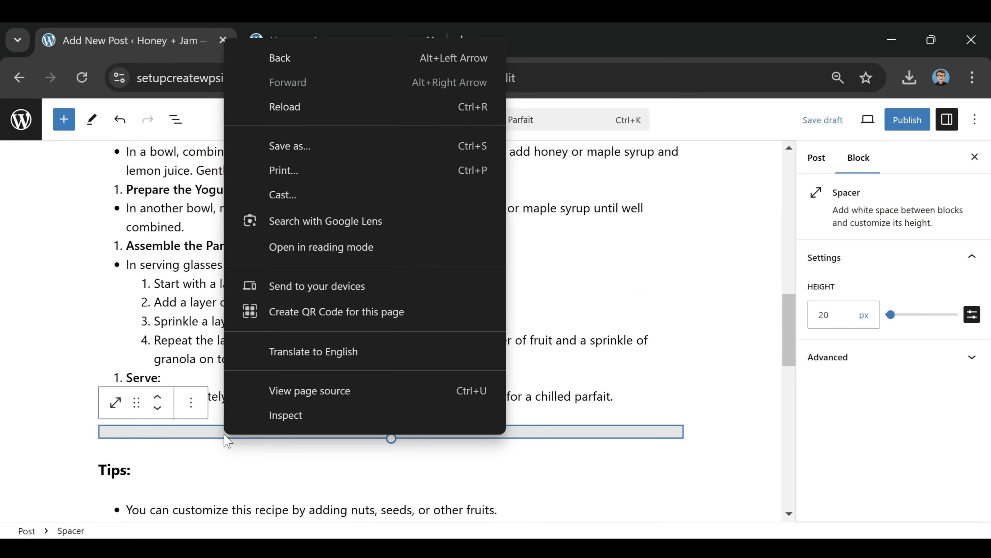
{"action": "left_click_drag", "start_coordinate": [223, 433], "coordinate": [197, 434]}
{"action": "left_click", "coordinate": [190, 402]}
{"action": "left_click", "coordinate": [233, 119]}
{"action": "scroll", "coordinate": [360, 390], "scroll_direction": "down", "scroll_amount": 5}
{"action": "scroll", "coordinate": [533, 423], "scroll_direction": "up", "scroll_amount": 1}
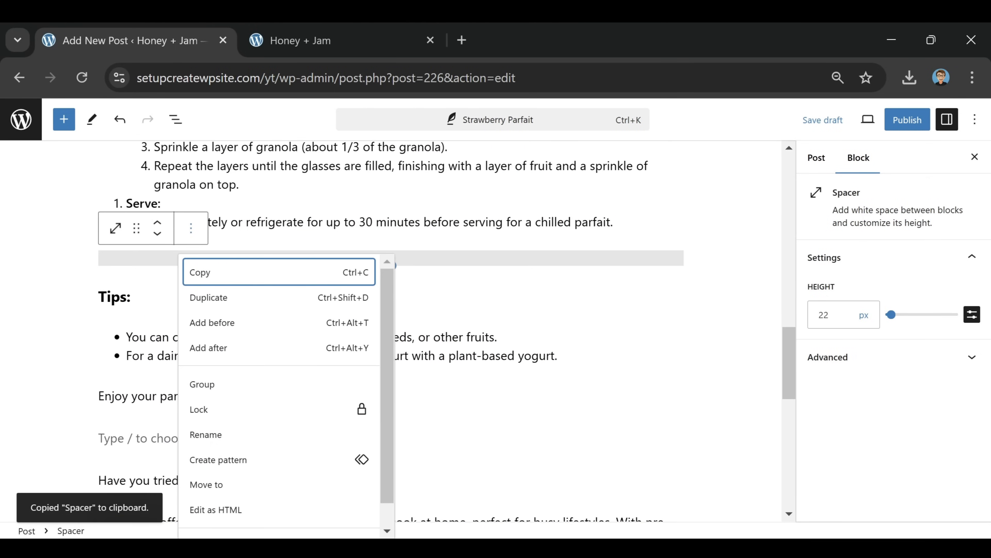
{"action": "left_click", "coordinate": [533, 337]}
Paste the spacer into the empty block below 'Enjoy your parfait!'
{"action": "scroll", "coordinate": [533, 369], "scroll_direction": "down", "scroll_amount": 2}
{"action": "left_click", "coordinate": [219, 268]}
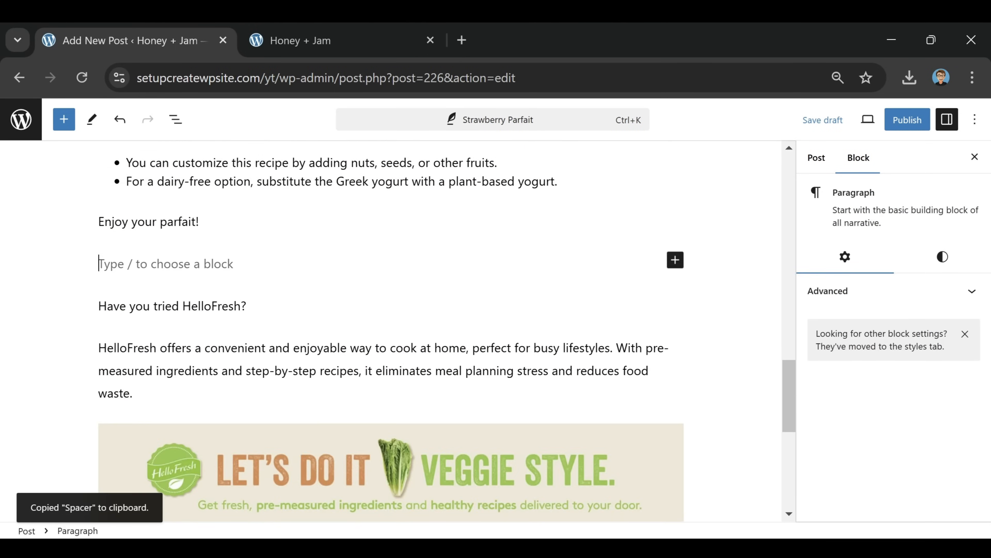
{"action": "key", "text": "ctrl+v"}
{"action": "left_click", "coordinate": [392, 320]}
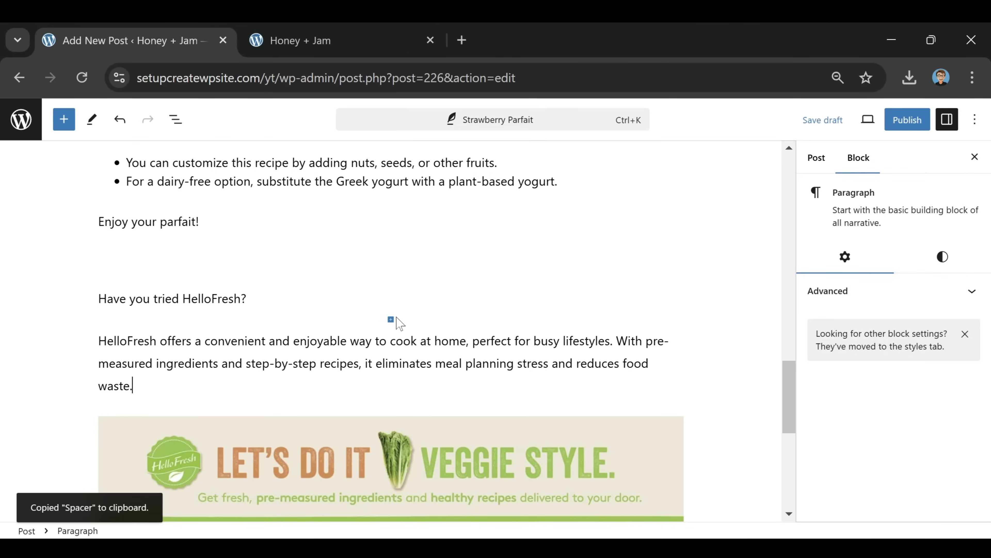
{"action": "scroll", "coordinate": [571, 239], "scroll_direction": "down", "scroll_amount": 2}
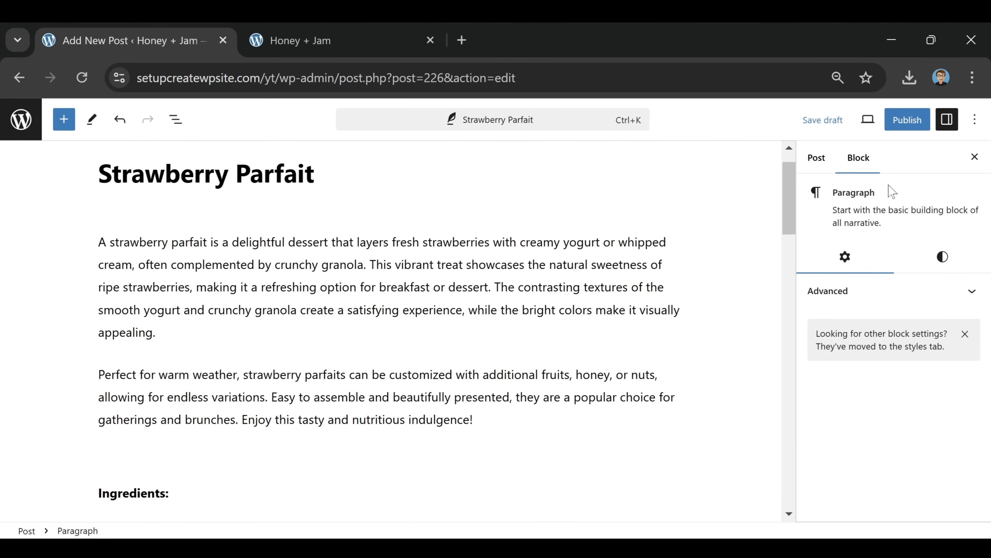
Create a new 'Desserts' category in the post sidebar and assign the post to it
{"action": "left_click", "coordinate": [819, 158]}
{"action": "scroll", "coordinate": [864, 269], "scroll_direction": "down", "scroll_amount": 3}
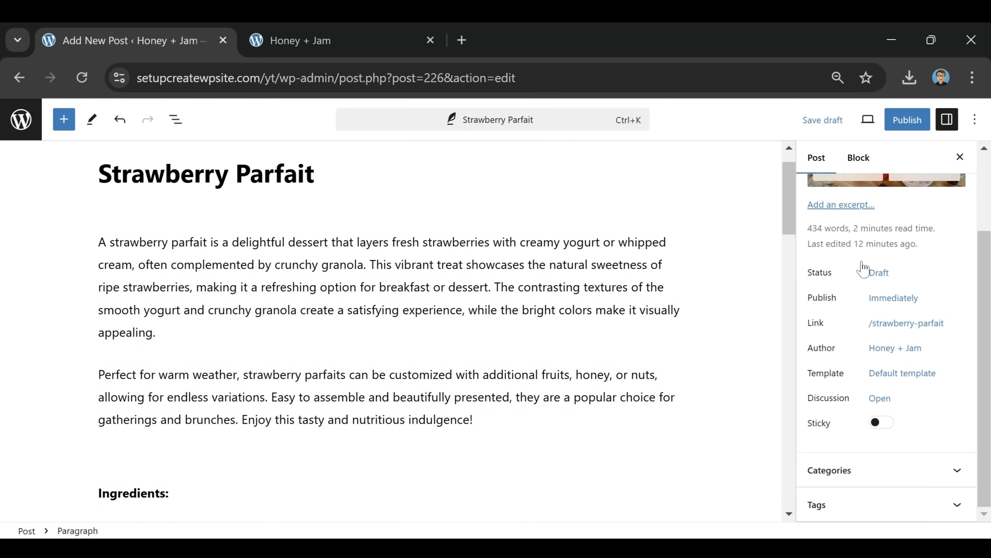
{"action": "left_click", "coordinate": [919, 471]}
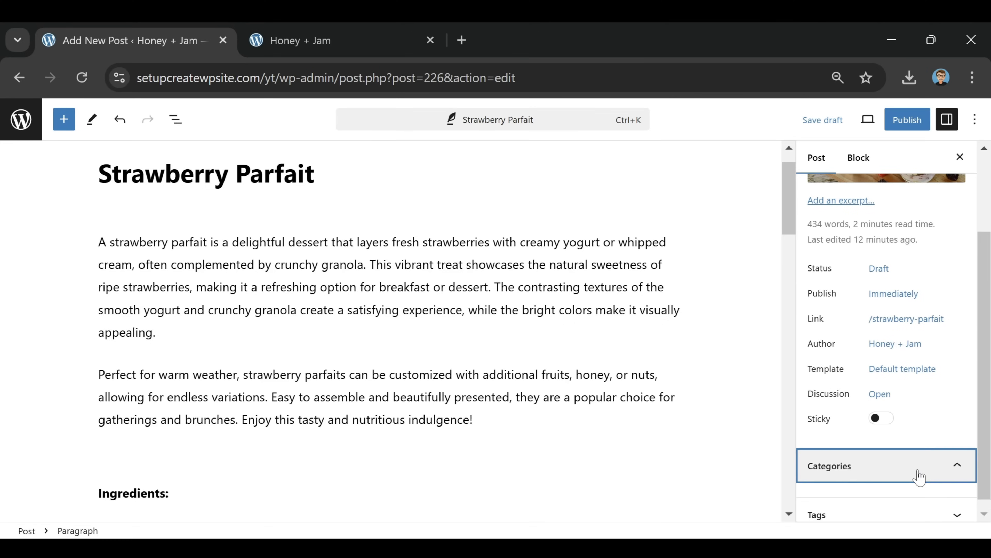
{"action": "scroll", "coordinate": [896, 367], "scroll_direction": "down", "scroll_amount": 1}
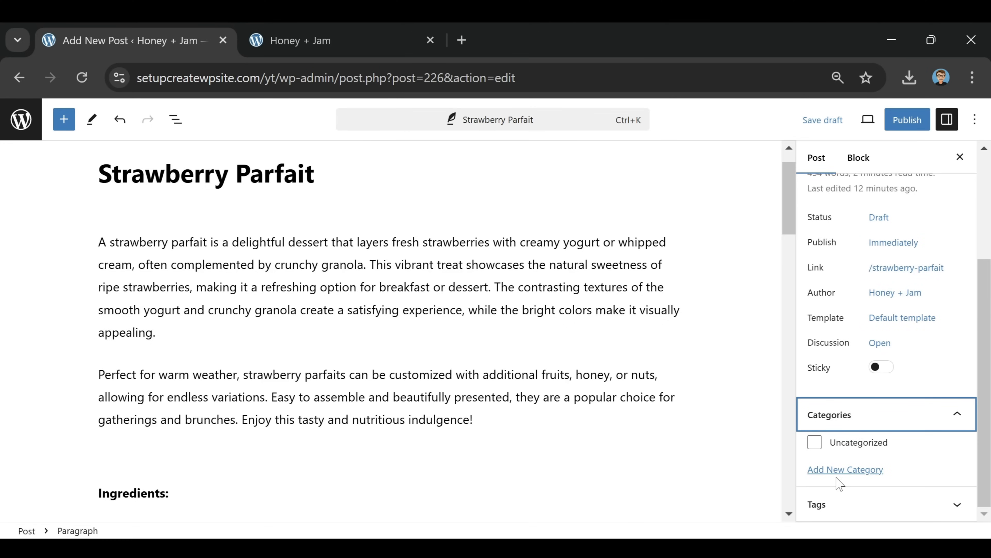
{"action": "left_click", "coordinate": [844, 470]}
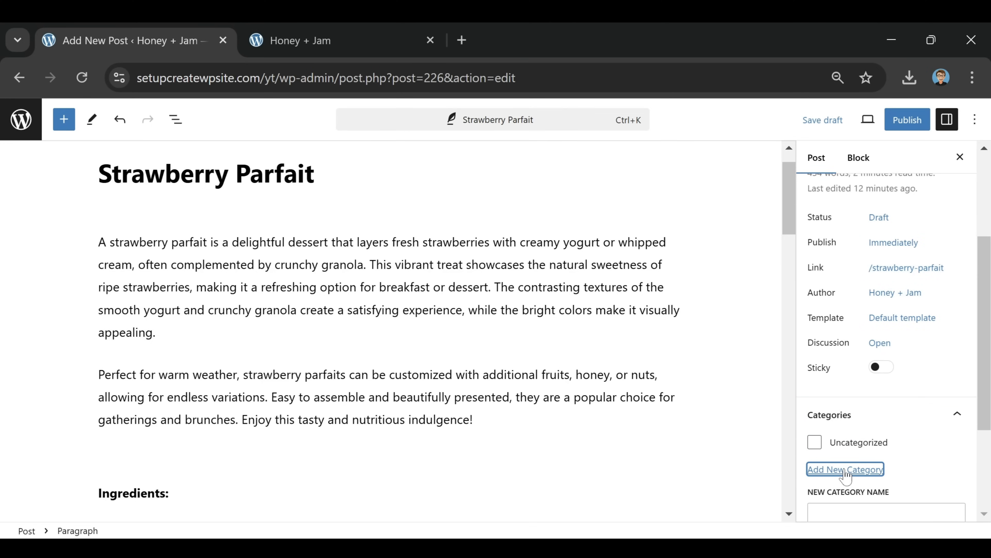
{"action": "scroll", "coordinate": [876, 381], "scroll_direction": "down", "scroll_amount": 4}
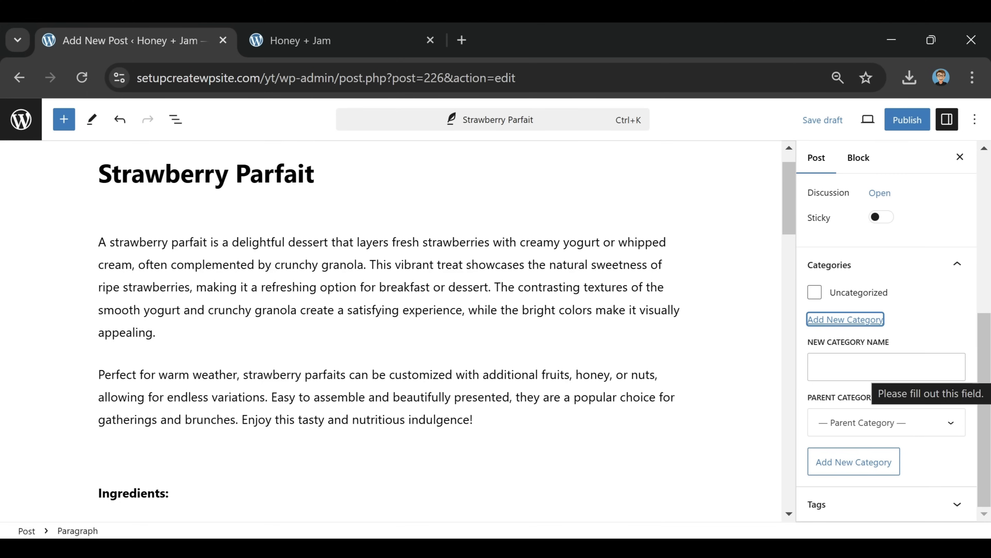
{"action": "left_click", "coordinate": [880, 367]}
{"action": "type", "text": "Des"}
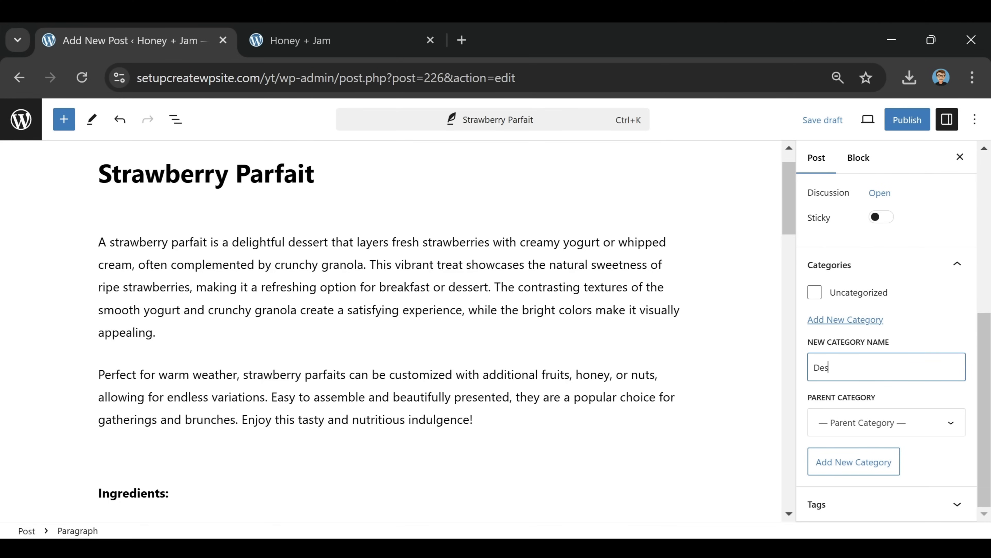
{"action": "type", "text": "serts"}
{"action": "left_click", "coordinate": [861, 467]}
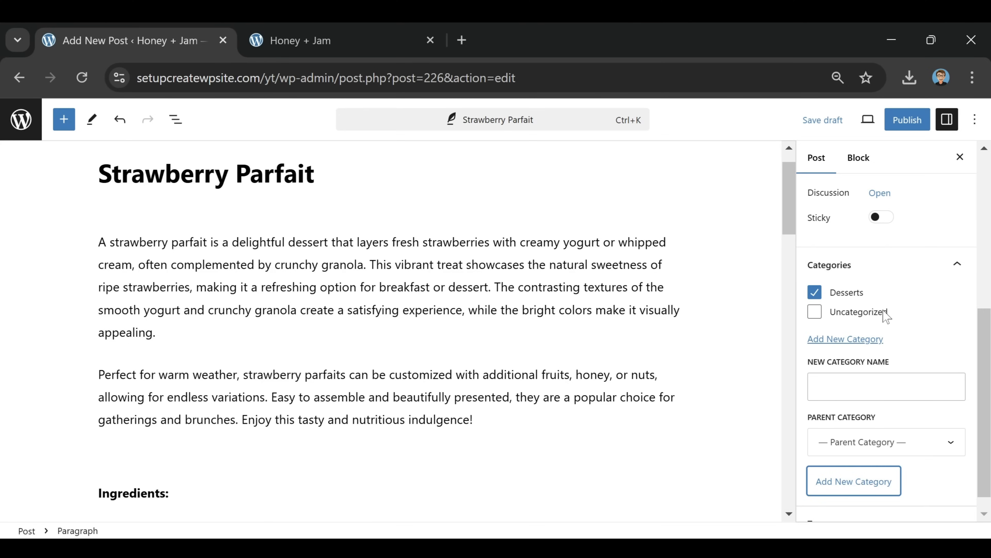
{"action": "scroll", "coordinate": [886, 316], "scroll_direction": "down", "scroll_amount": 1}
Add the tag 'strawberry parfait recipe' to the post
{"action": "left_click", "coordinate": [911, 505]}
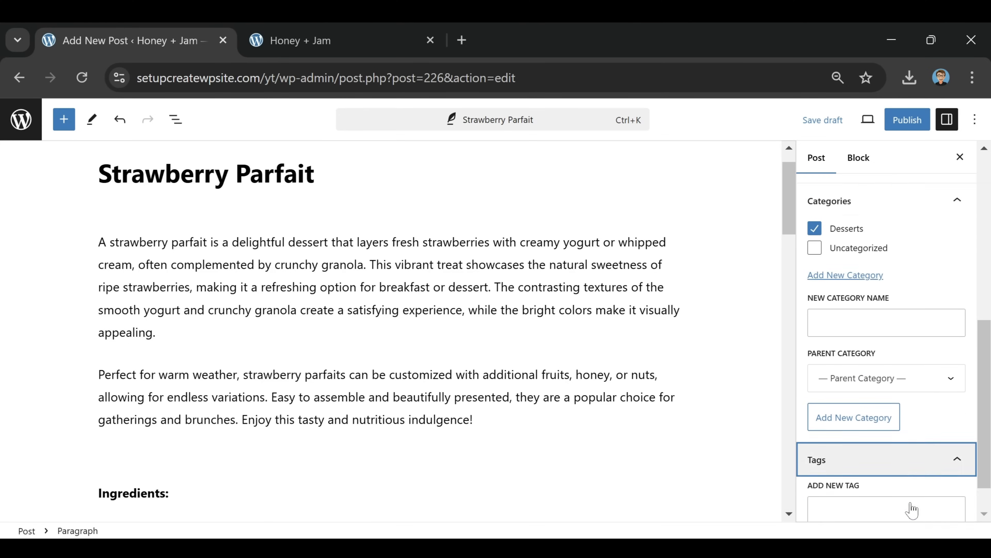
{"action": "left_click", "coordinate": [886, 469]}
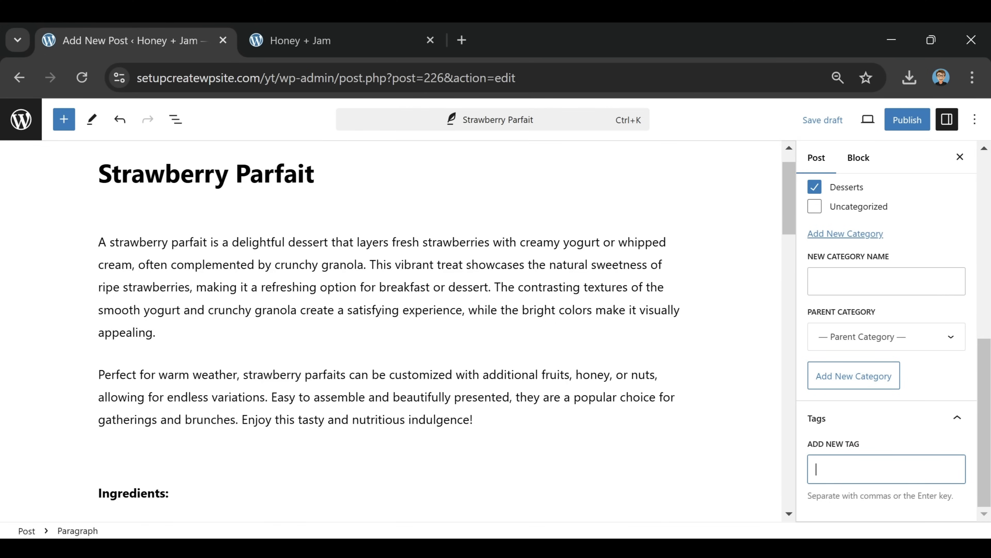
{"action": "type", "text": "strawberry parfait recipe"}
{"action": "key", "text": "Return"}
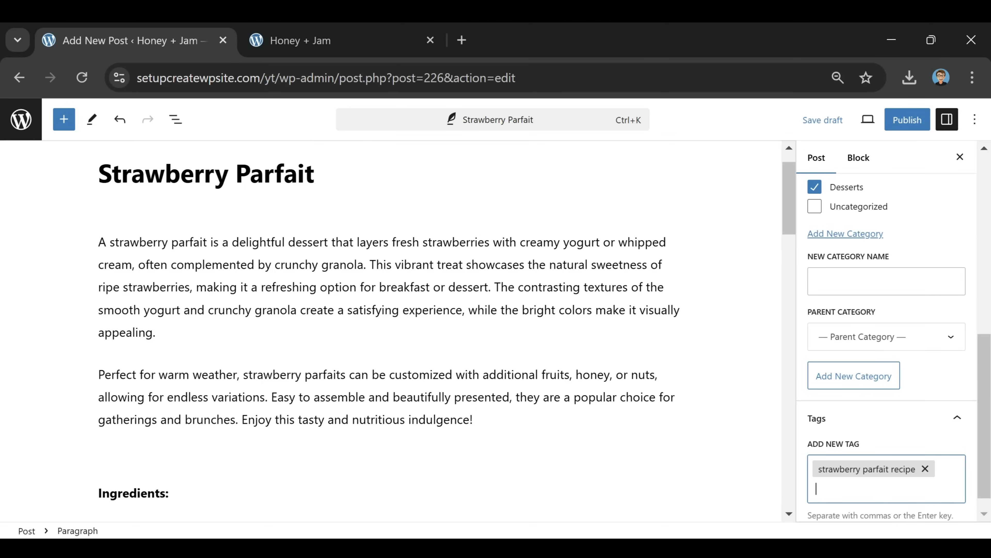
{"action": "scroll", "coordinate": [616, 323], "scroll_direction": "up", "scroll_amount": 1}
{"action": "left_click", "coordinate": [616, 323]}
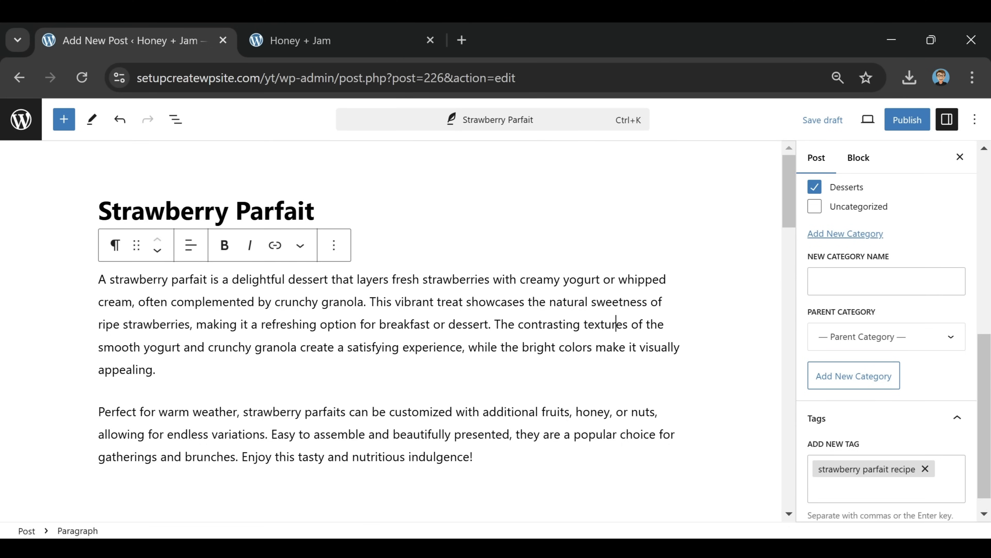
Preview the post in a new tab and scroll through the whole page
{"action": "left_click", "coordinate": [868, 124]}
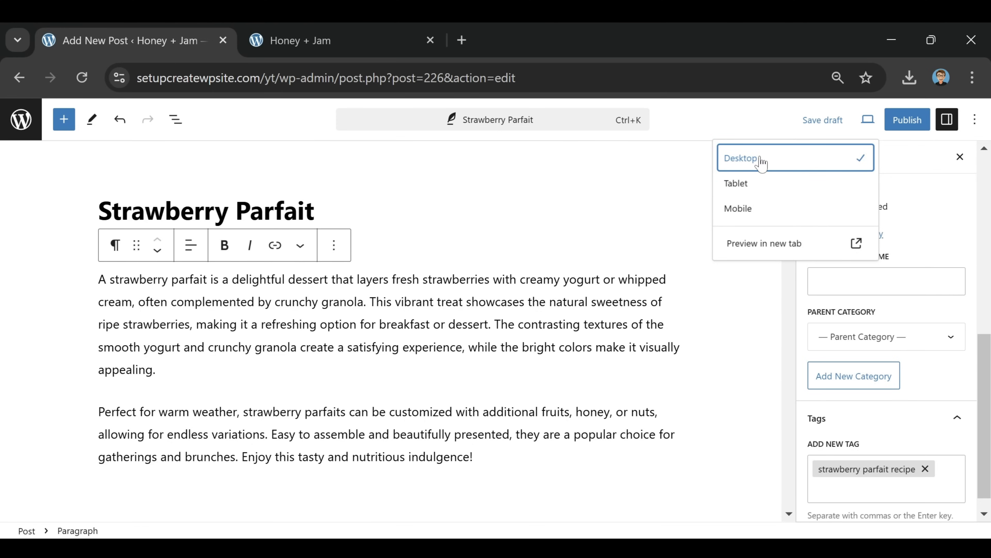
{"action": "left_click", "coordinate": [775, 246]}
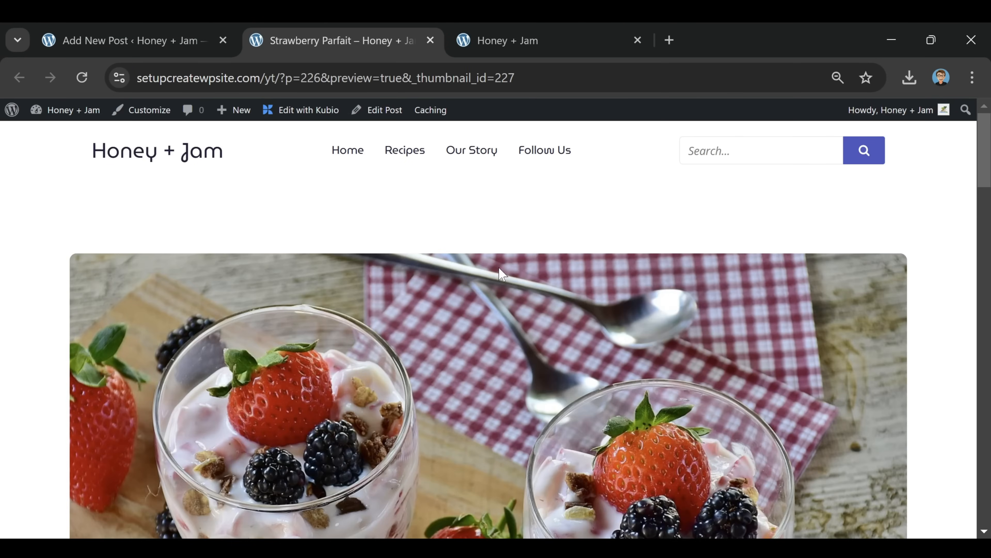
{"action": "scroll", "coordinate": [565, 212], "scroll_direction": "down", "scroll_amount": 6}
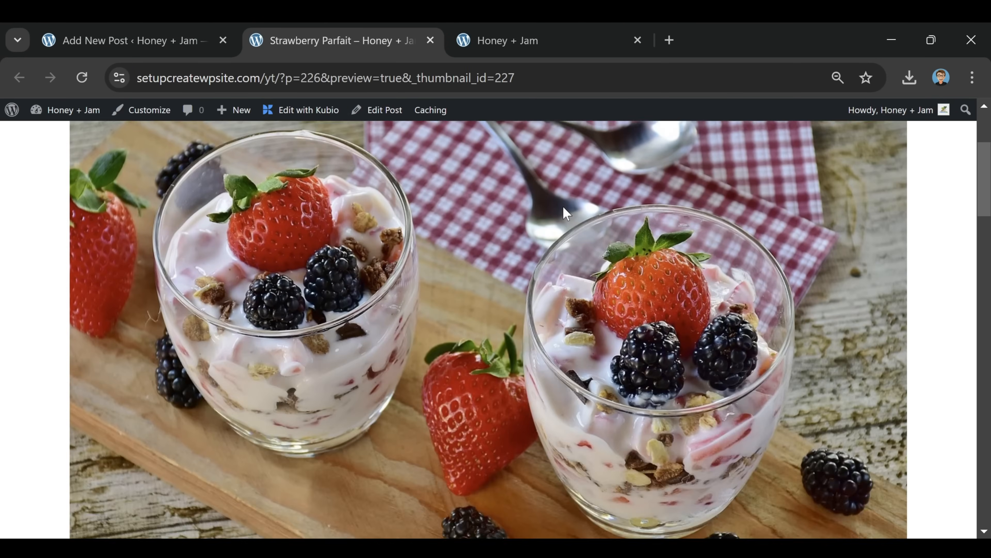
{"action": "scroll", "coordinate": [565, 213], "scroll_direction": "down", "scroll_amount": 8}
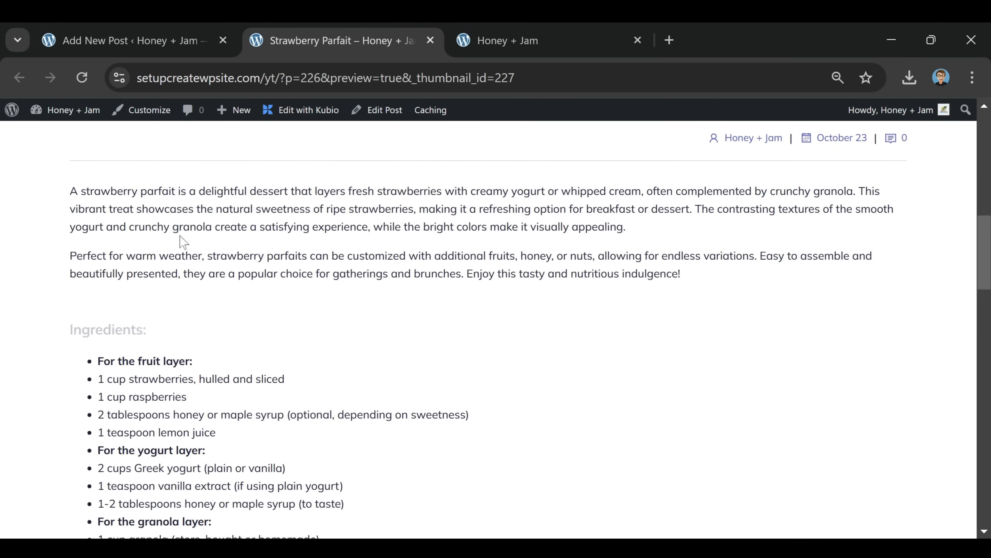
{"action": "scroll", "coordinate": [646, 237], "scroll_direction": "down", "scroll_amount": 4}
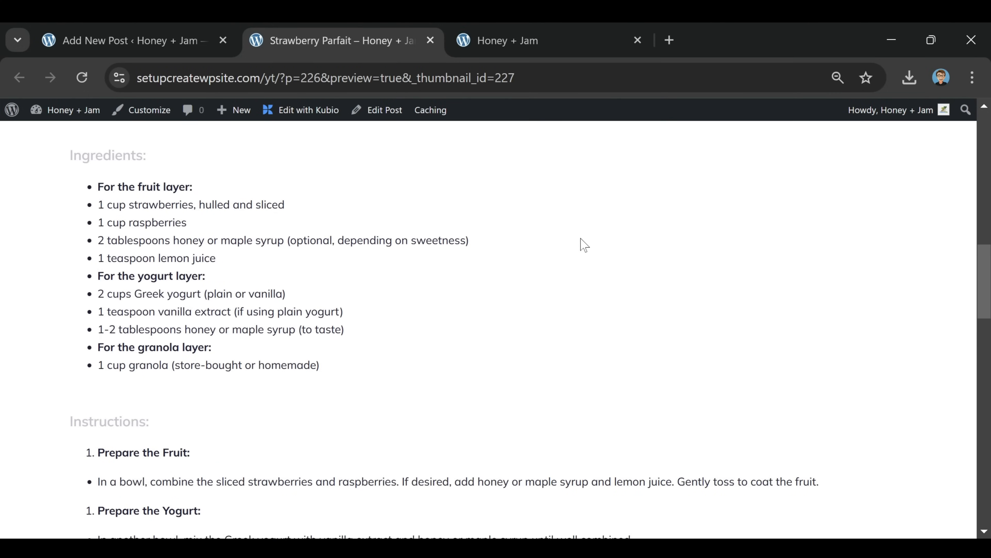
{"action": "scroll", "coordinate": [261, 268], "scroll_direction": "down", "scroll_amount": 6}
{"action": "scroll", "coordinate": [261, 268], "scroll_direction": "up", "scroll_amount": 6}
{"action": "scroll", "coordinate": [368, 321], "scroll_direction": "down", "scroll_amount": 15}
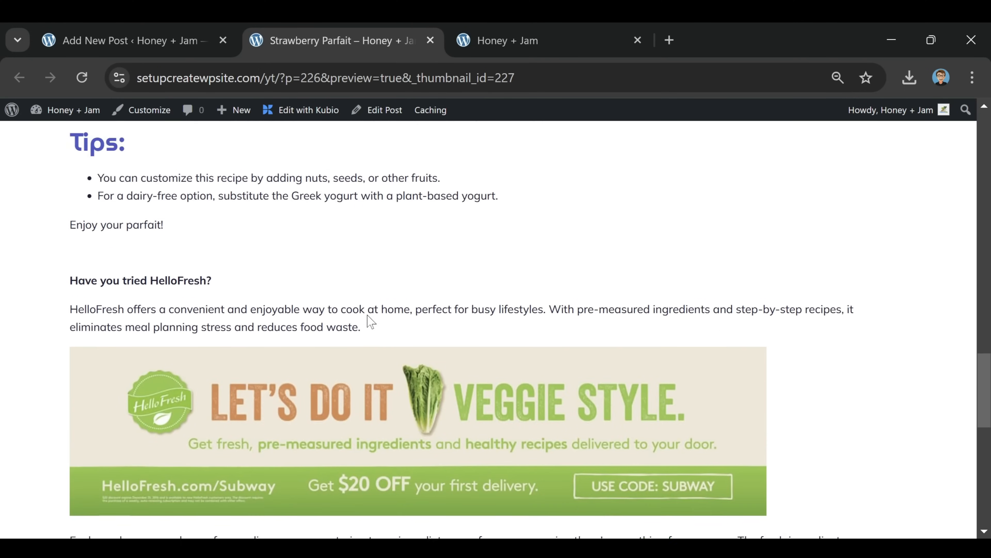
{"action": "scroll", "coordinate": [368, 320], "scroll_direction": "down", "scroll_amount": 3}
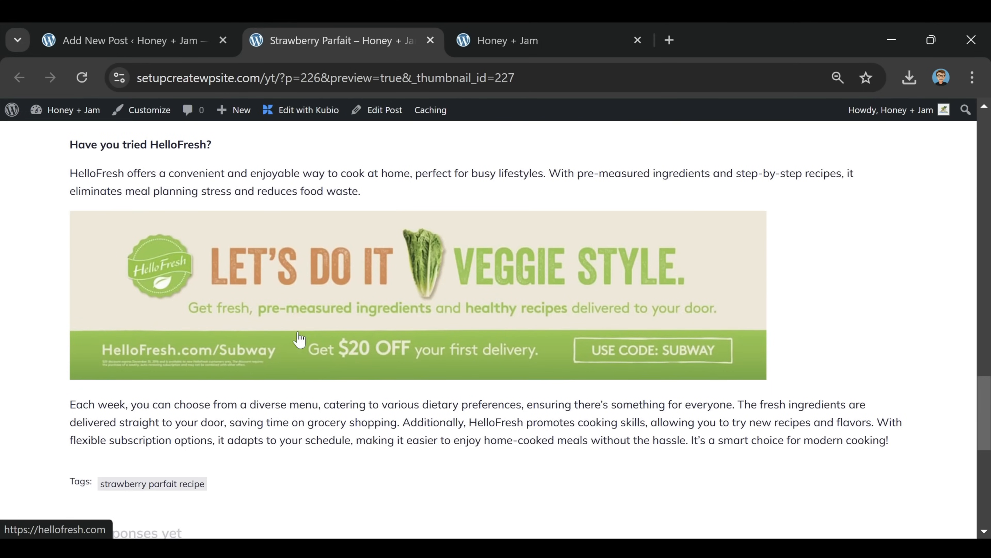
{"action": "scroll", "coordinate": [407, 302], "scroll_direction": "down", "scroll_amount": 2}
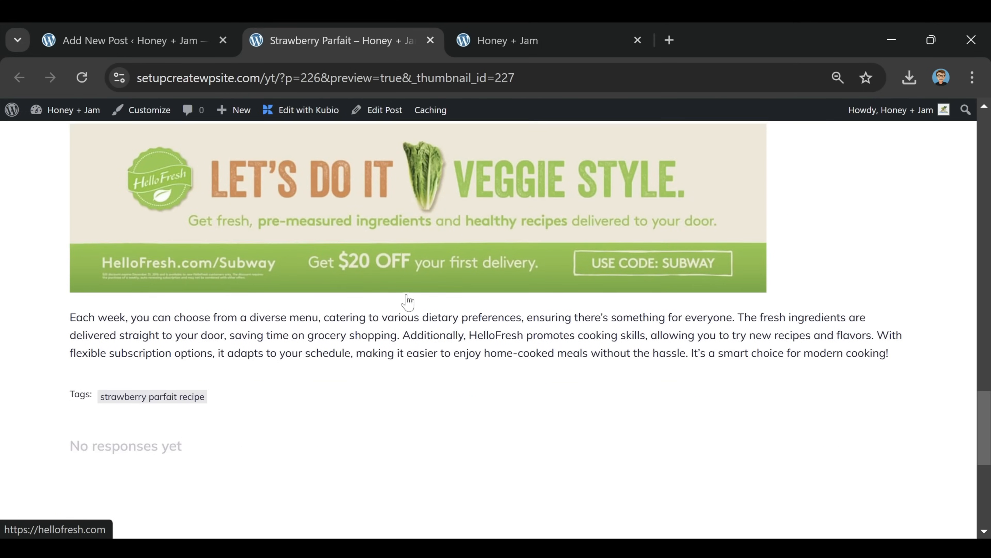
{"action": "scroll", "coordinate": [408, 302], "scroll_direction": "down", "scroll_amount": 5}
{"action": "scroll", "coordinate": [601, 224], "scroll_direction": "up", "scroll_amount": 5}
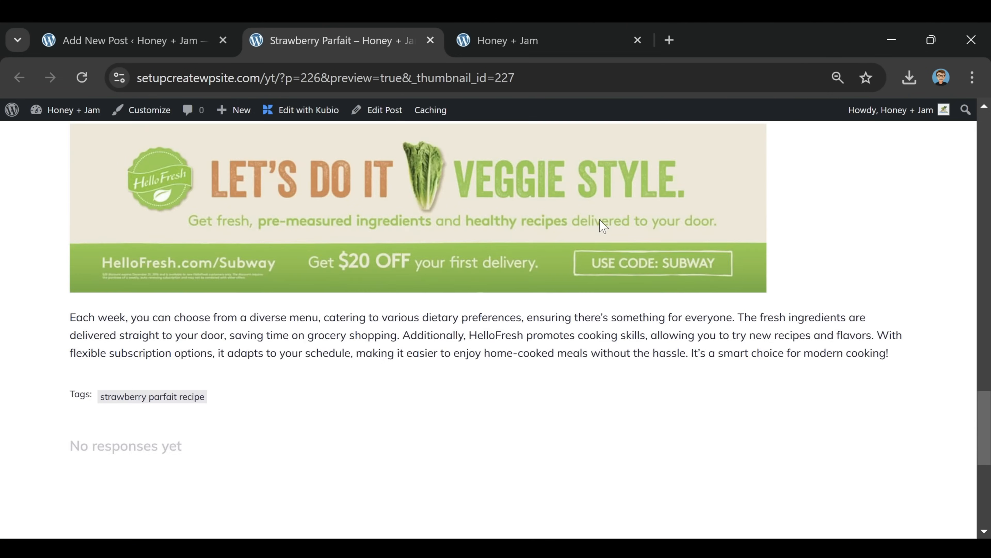
{"action": "scroll", "coordinate": [603, 224], "scroll_direction": "up", "scroll_amount": 4}
Test the HelloFresh banner link, go back, and return to the editor tab
{"action": "left_click", "coordinate": [402, 394]}
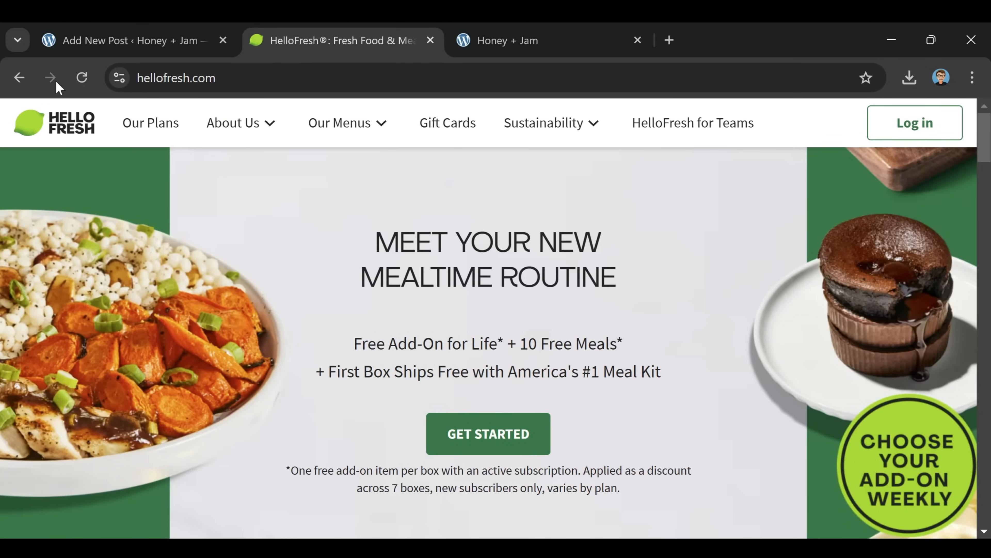
{"action": "left_click", "coordinate": [20, 77]}
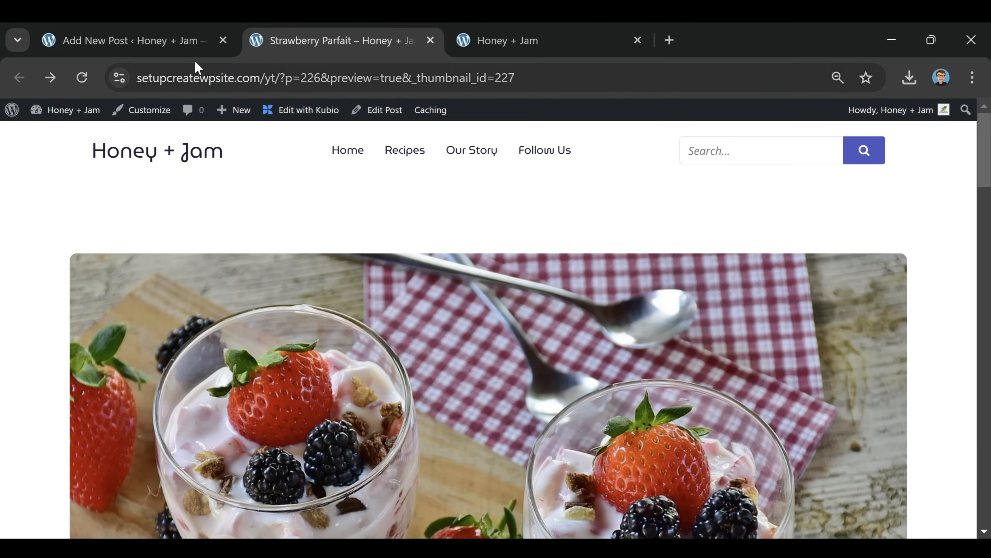
{"action": "left_click", "coordinate": [174, 36]}
Publish the Strawberry Parfait post immediately and view the live /strawberry-parfait/ page
{"action": "left_click", "coordinate": [437, 301]}
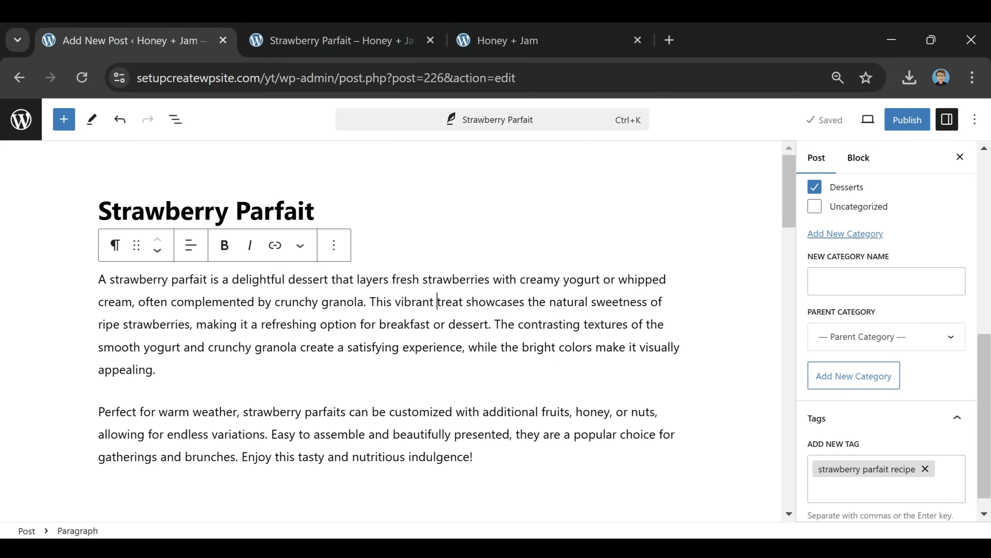
{"action": "scroll", "coordinate": [900, 354], "scroll_direction": "up", "scroll_amount": 10}
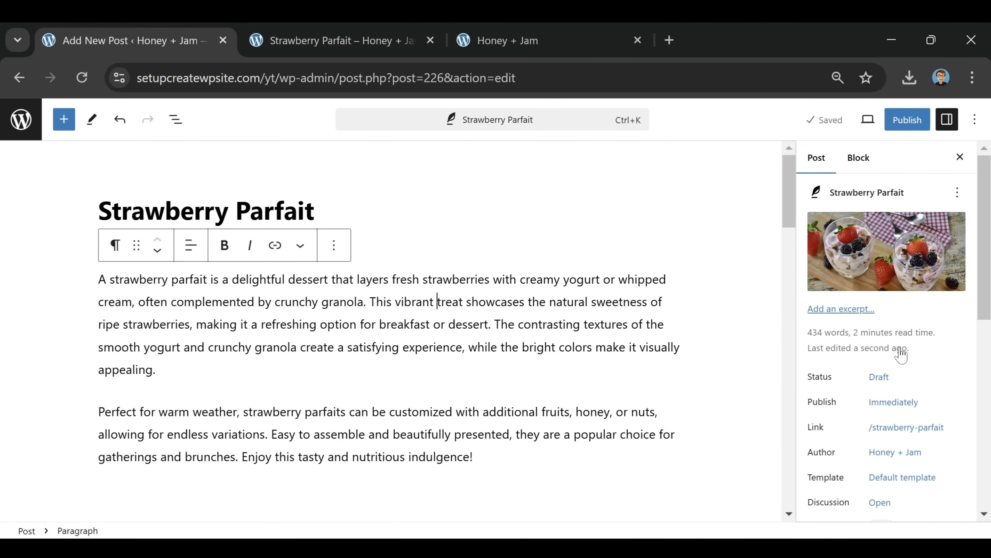
{"action": "left_click", "coordinate": [909, 121]}
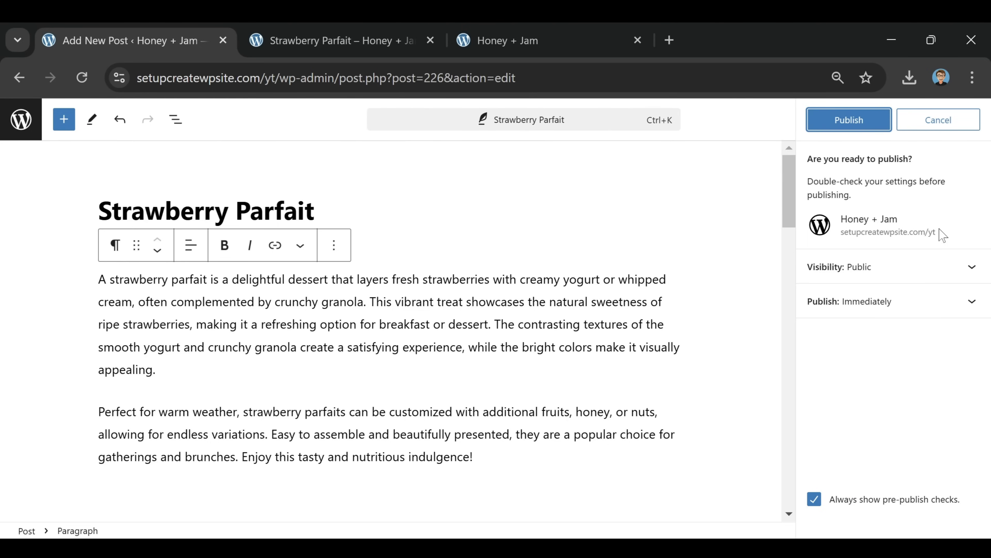
{"action": "left_click", "coordinate": [926, 312]}
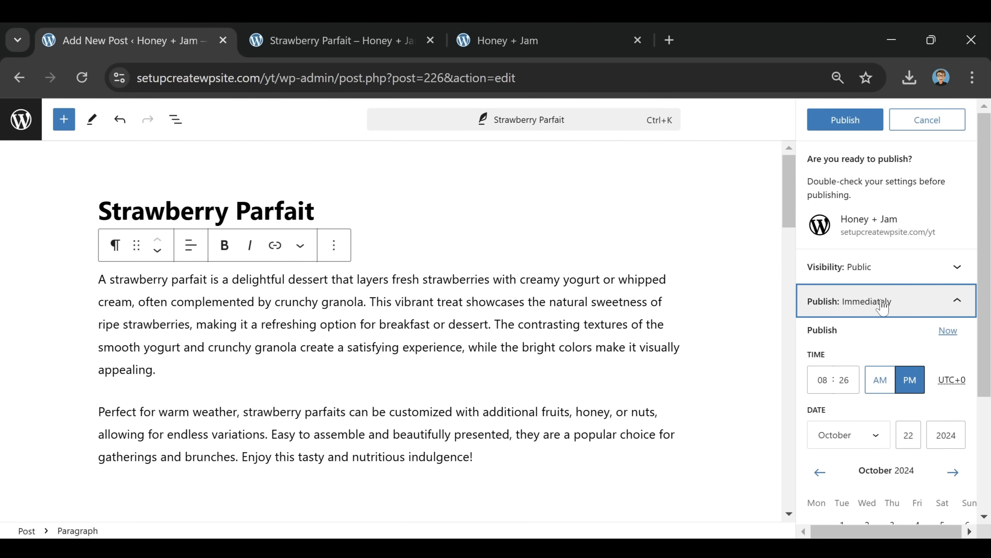
{"action": "left_click", "coordinate": [839, 121]}
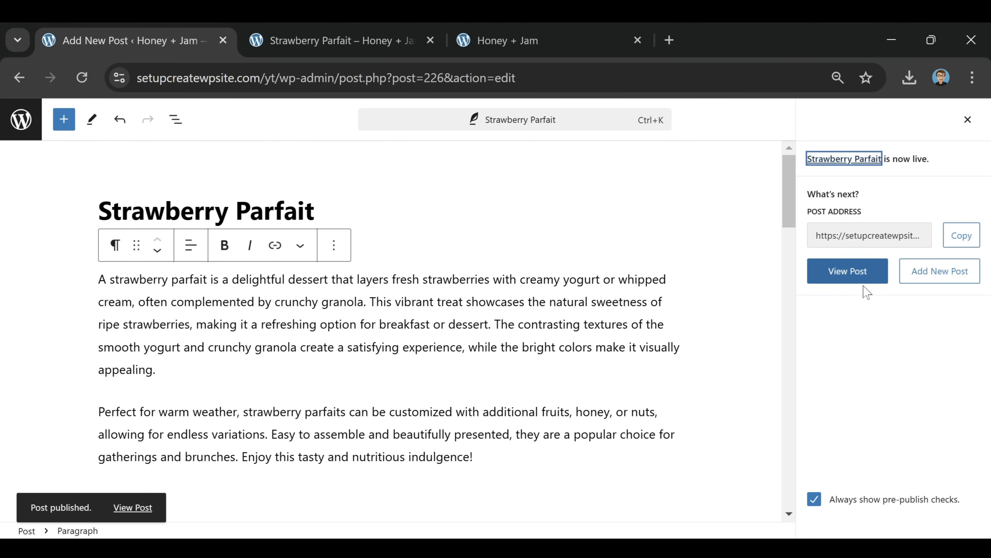
{"action": "left_click", "coordinate": [848, 277]}
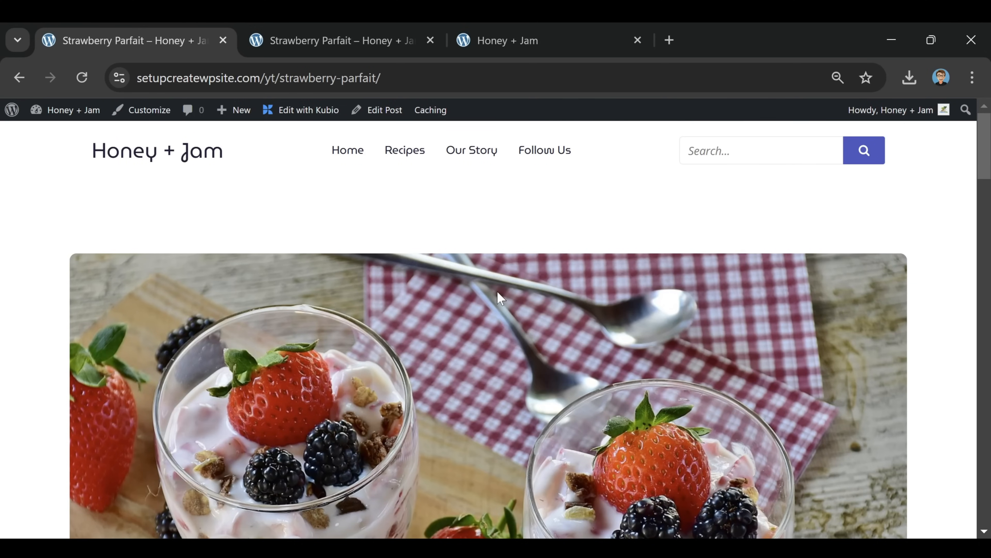
Check the site home page, then go to the All Posts list showing four published posts
{"action": "left_click", "coordinate": [357, 156]}
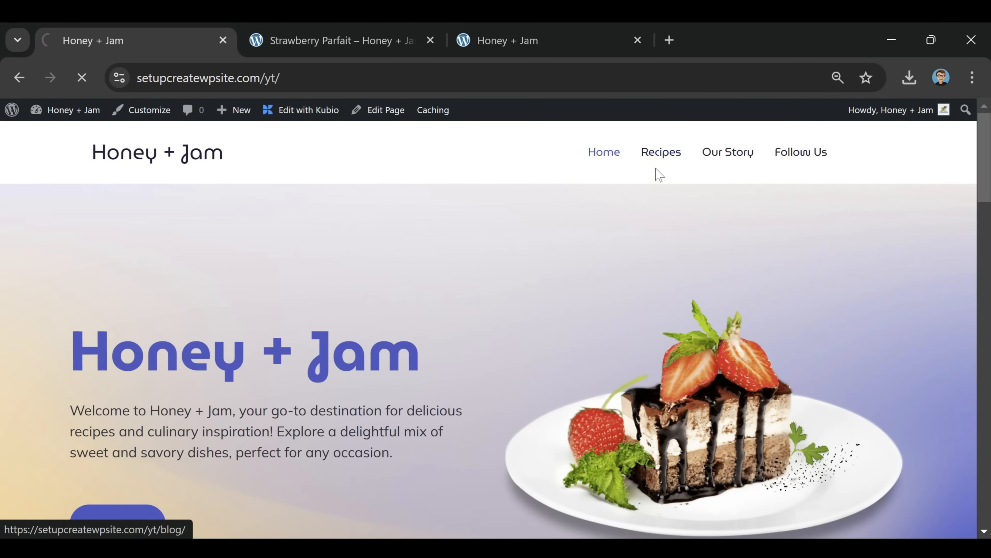
{"action": "scroll", "coordinate": [705, 296], "scroll_direction": "down", "scroll_amount": 6}
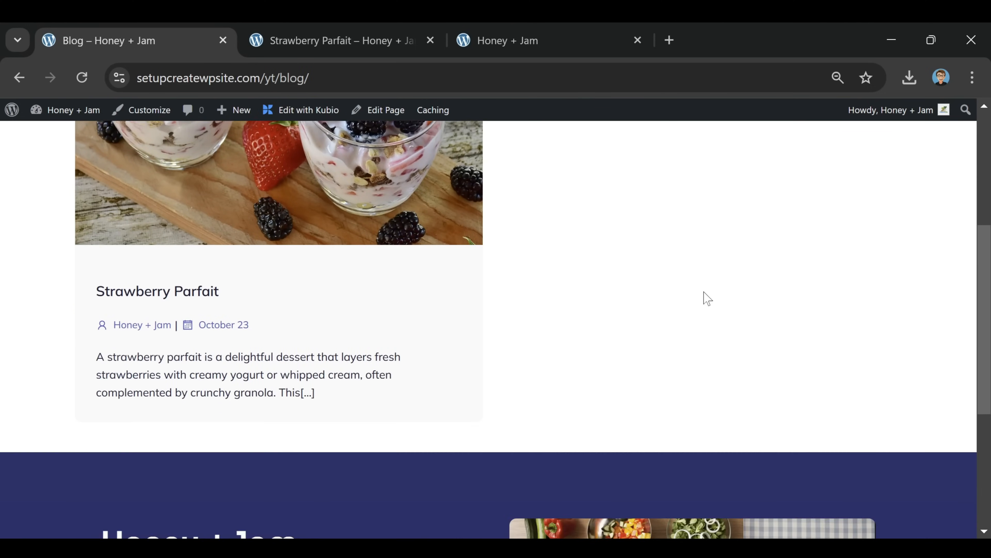
{"action": "scroll", "coordinate": [663, 312], "scroll_direction": "down", "scroll_amount": 2}
{"action": "scroll", "coordinate": [301, 307], "scroll_direction": "up", "scroll_amount": 9}
{"action": "scroll", "coordinate": [317, 268], "scroll_direction": "down", "scroll_amount": 2}
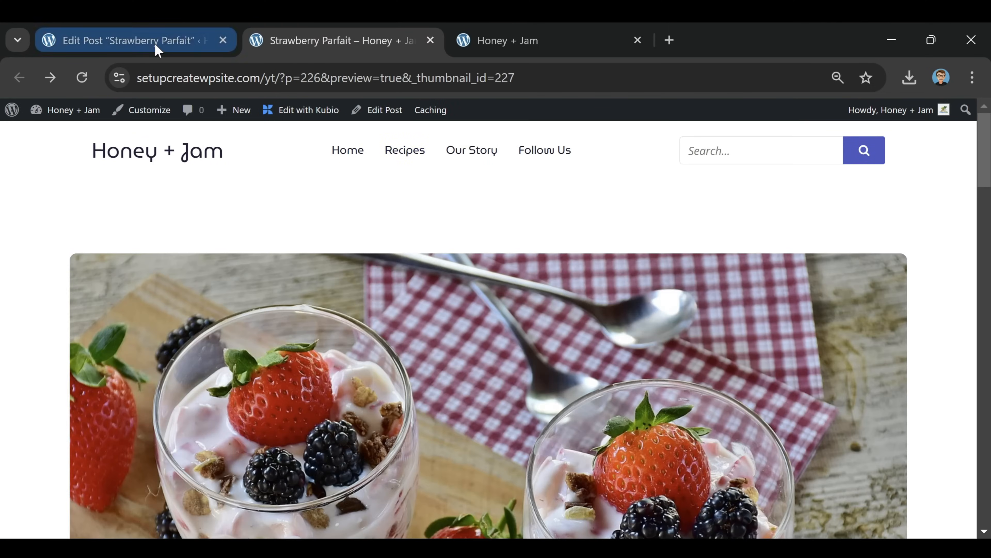
{"action": "left_click", "coordinate": [156, 45]}
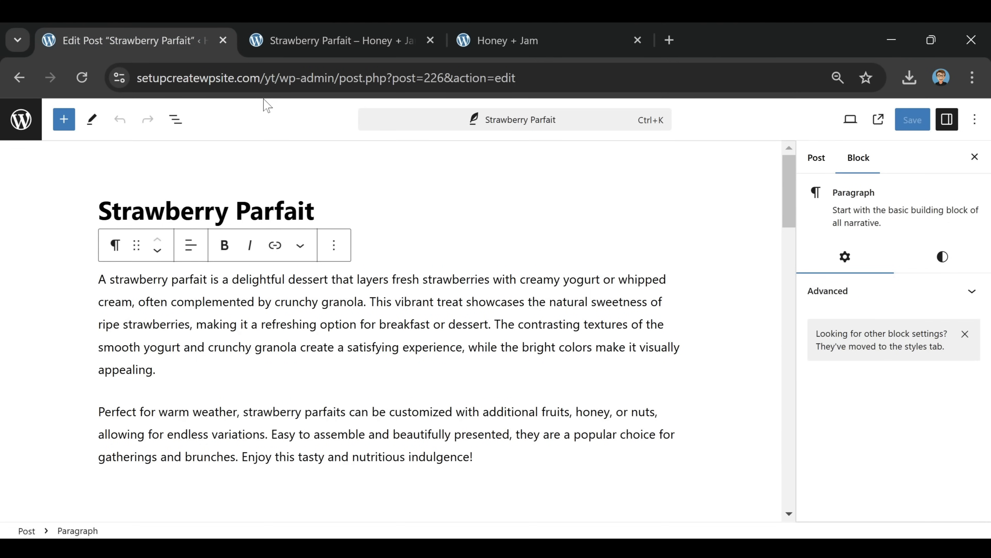
{"action": "left_click", "coordinate": [18, 130]}
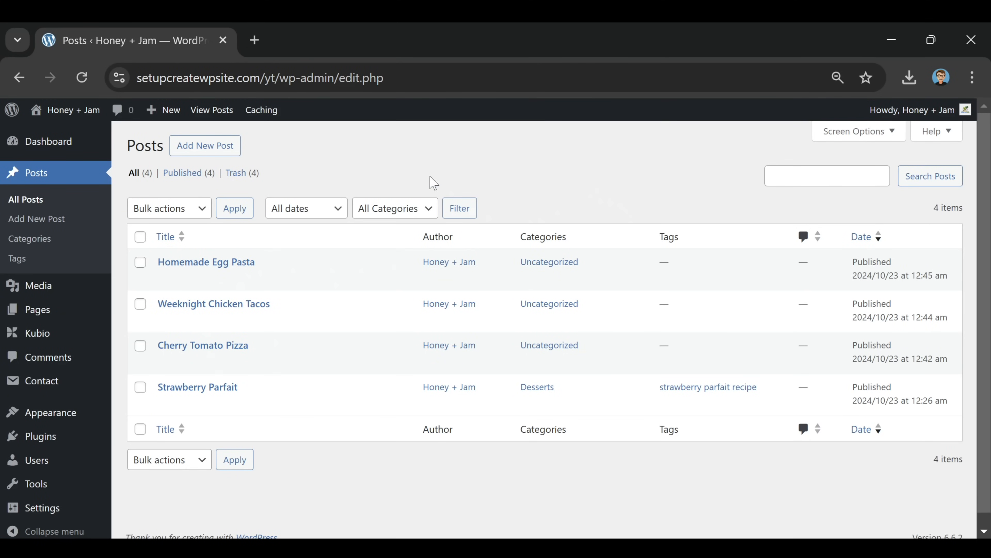
Visit the live site and go to the blog page via the hero Recipes button
{"action": "mouse_move", "coordinate": [44, 113]}
{"action": "left_click", "coordinate": [49, 133]}
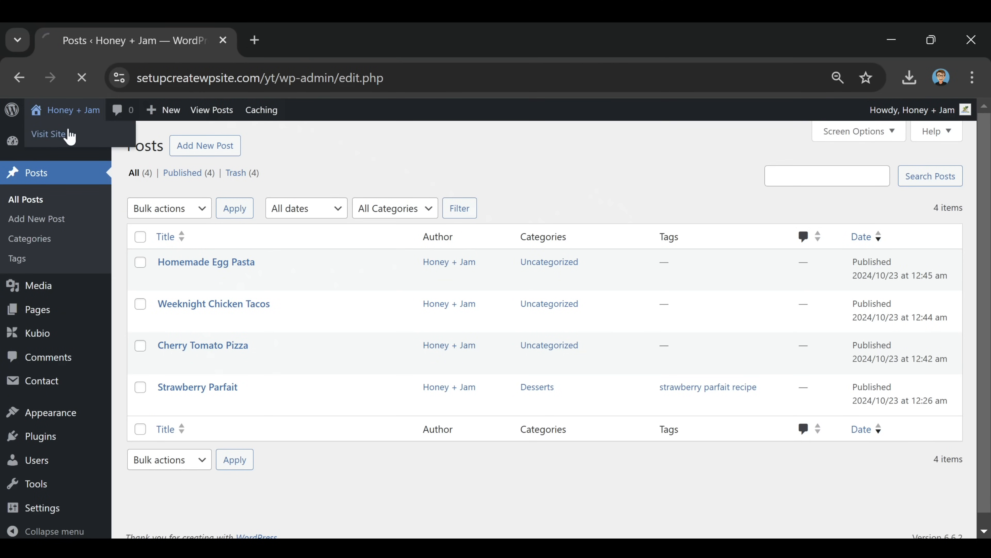
{"action": "scroll", "coordinate": [537, 225], "scroll_direction": "down", "scroll_amount": 15}
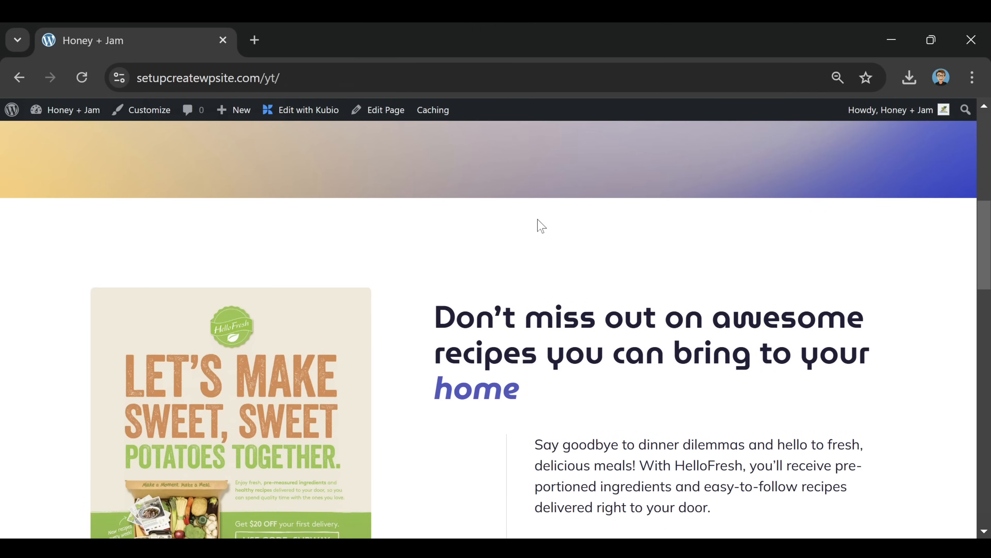
{"action": "scroll", "coordinate": [538, 225], "scroll_direction": "down", "scroll_amount": 10}
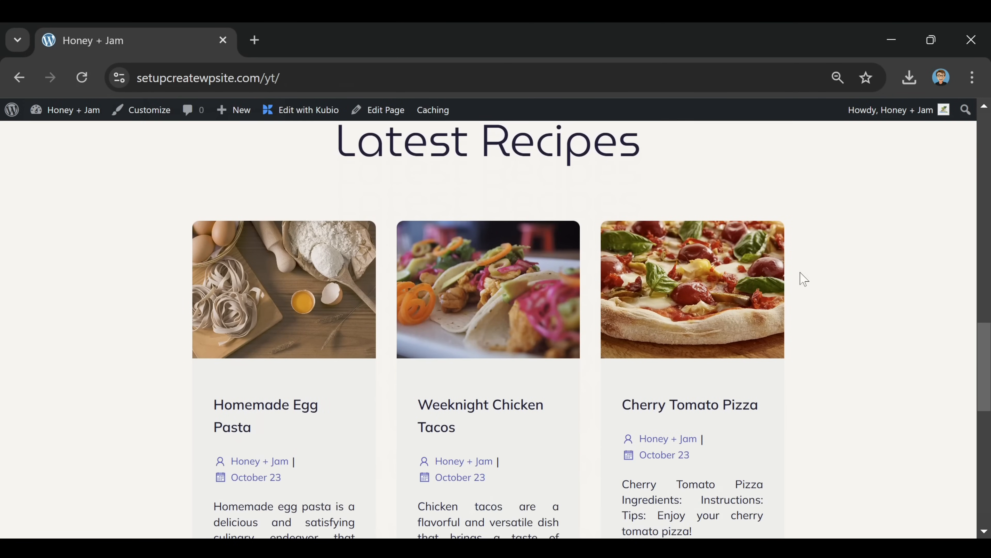
{"action": "scroll", "coordinate": [640, 272], "scroll_direction": "down", "scroll_amount": 7}
{"action": "scroll", "coordinate": [639, 272], "scroll_direction": "up", "scroll_amount": 15}
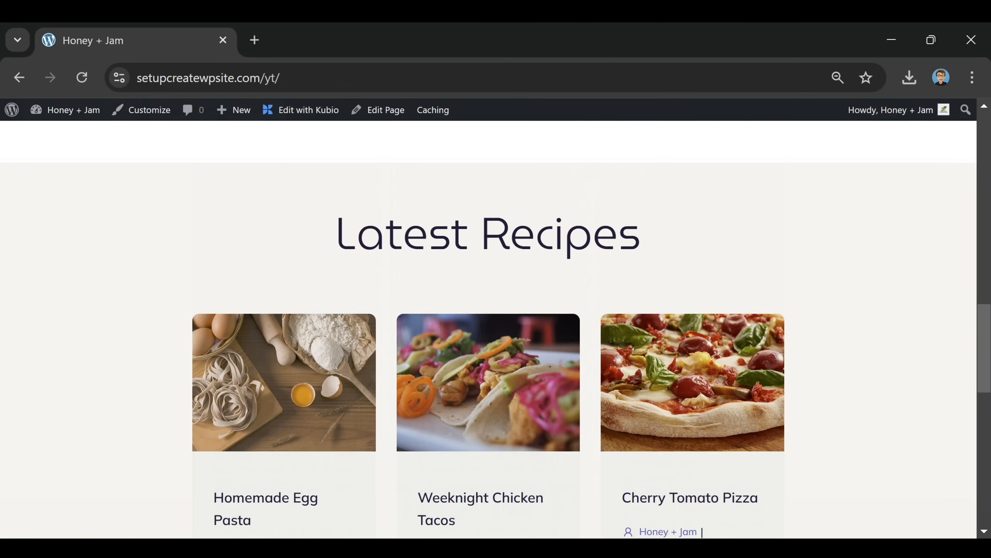
{"action": "scroll", "coordinate": [644, 290], "scroll_direction": "up", "scroll_amount": 15}
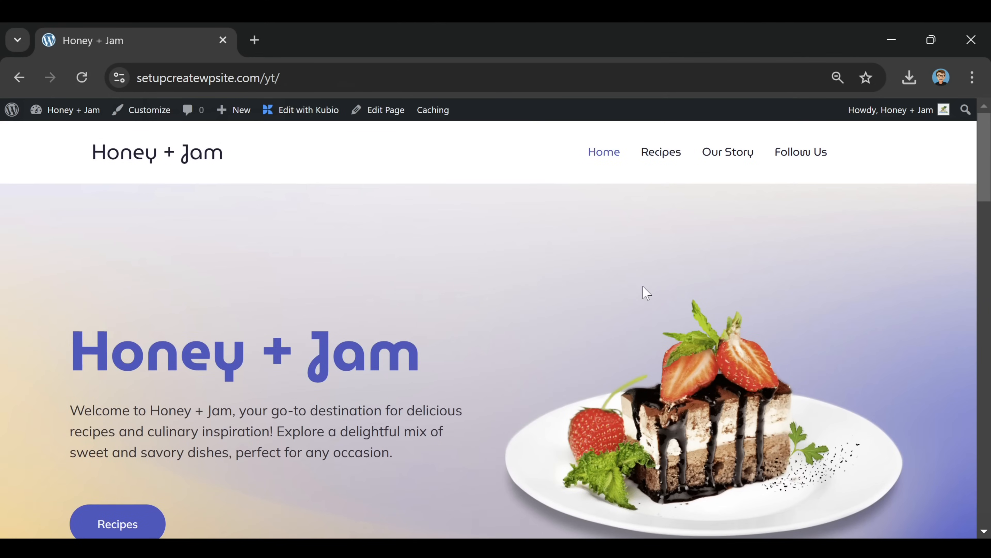
{"action": "left_click", "coordinate": [122, 530]}
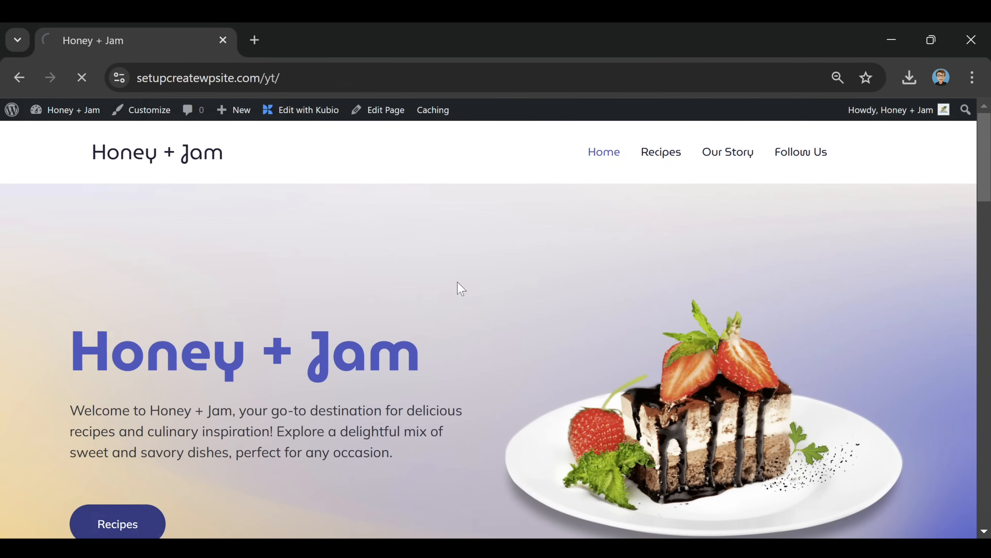
Review the two-column masonry blog listing and open its Index template in Kubio
{"action": "scroll", "coordinate": [507, 312], "scroll_direction": "down", "scroll_amount": 3}
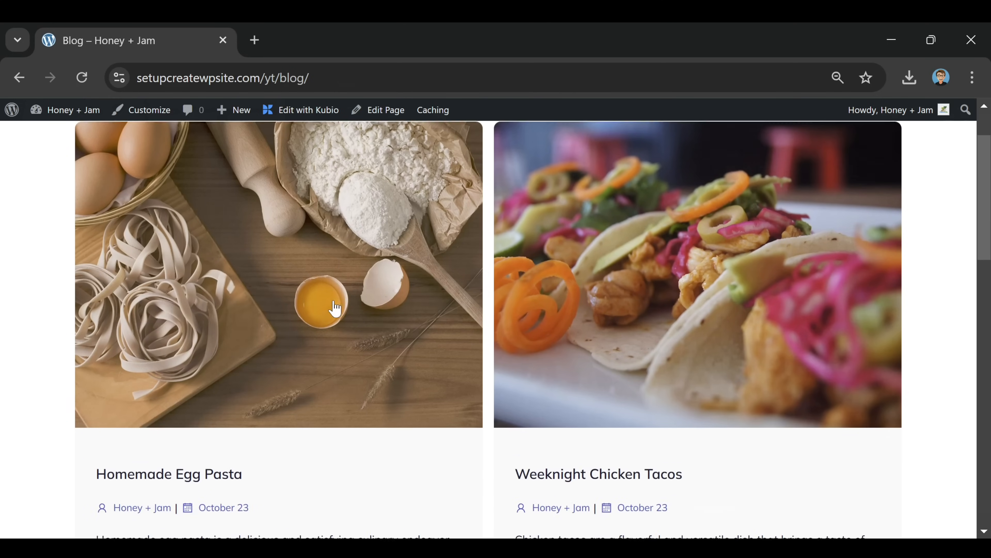
{"action": "scroll", "coordinate": [748, 221], "scroll_direction": "down", "scroll_amount": 10}
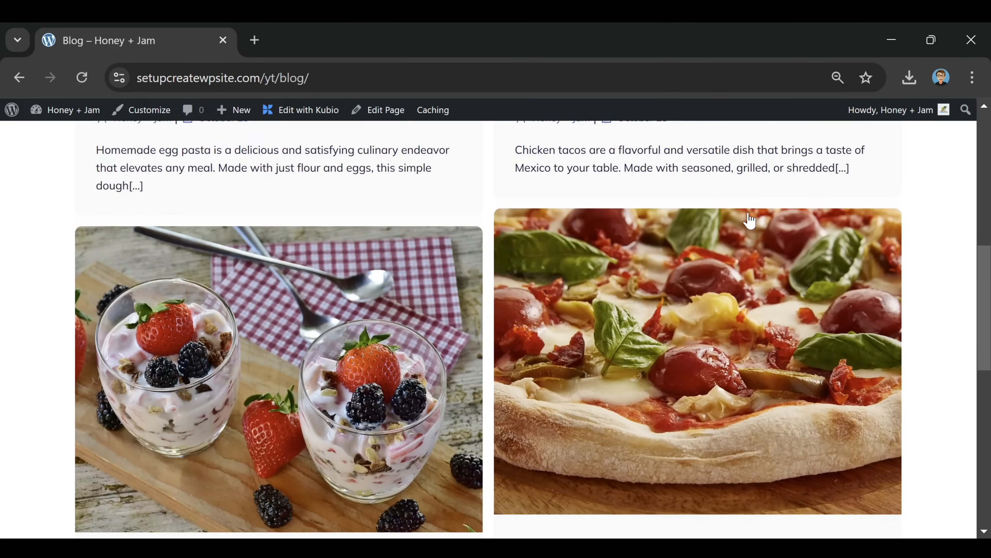
{"action": "scroll", "coordinate": [748, 222], "scroll_direction": "down", "scroll_amount": 4}
{"action": "scroll", "coordinate": [746, 261], "scroll_direction": "up", "scroll_amount": 6}
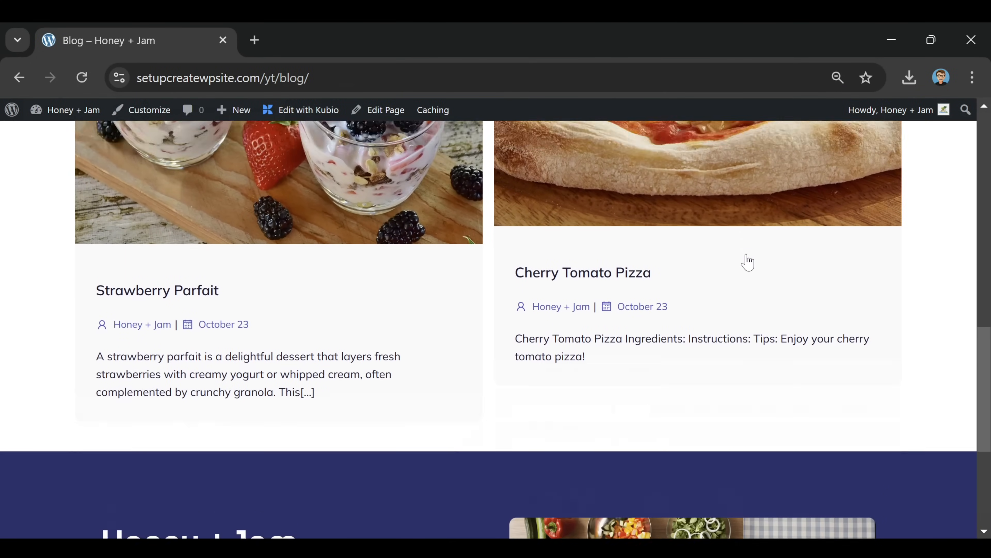
{"action": "scroll", "coordinate": [748, 262], "scroll_direction": "up", "scroll_amount": 8}
{"action": "scroll", "coordinate": [425, 266], "scroll_direction": "down", "scroll_amount": 5}
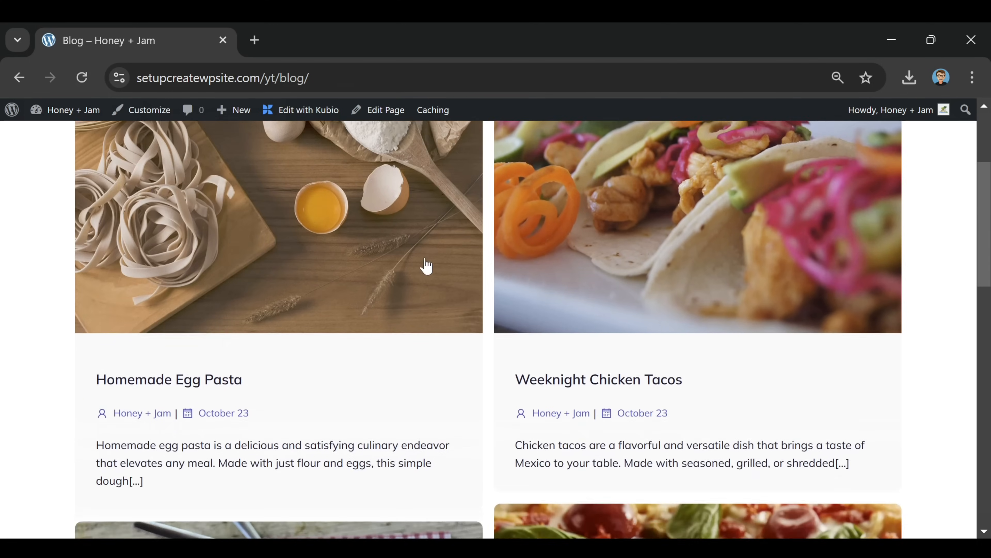
{"action": "scroll", "coordinate": [426, 267], "scroll_direction": "down", "scroll_amount": 2}
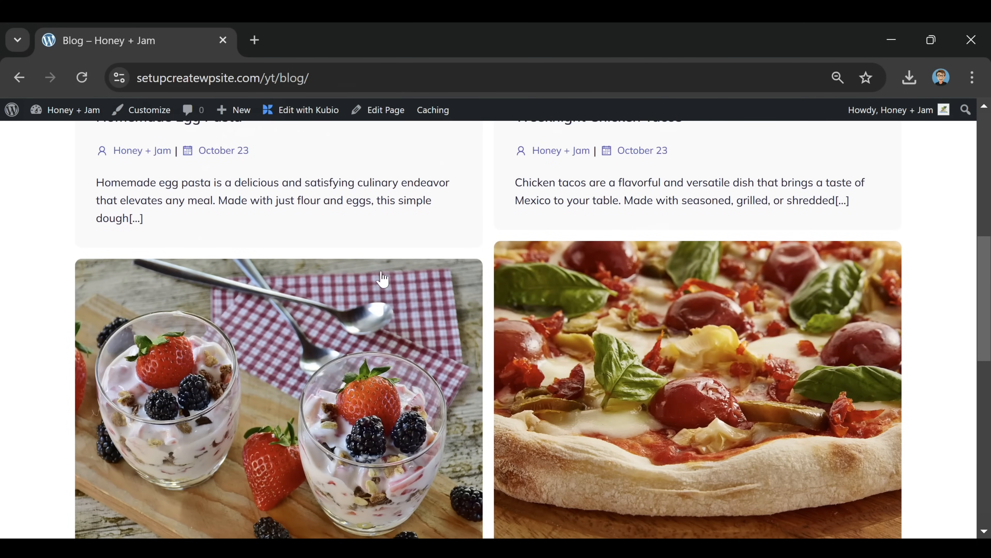
{"action": "scroll", "coordinate": [425, 323], "scroll_direction": "up", "scroll_amount": 9}
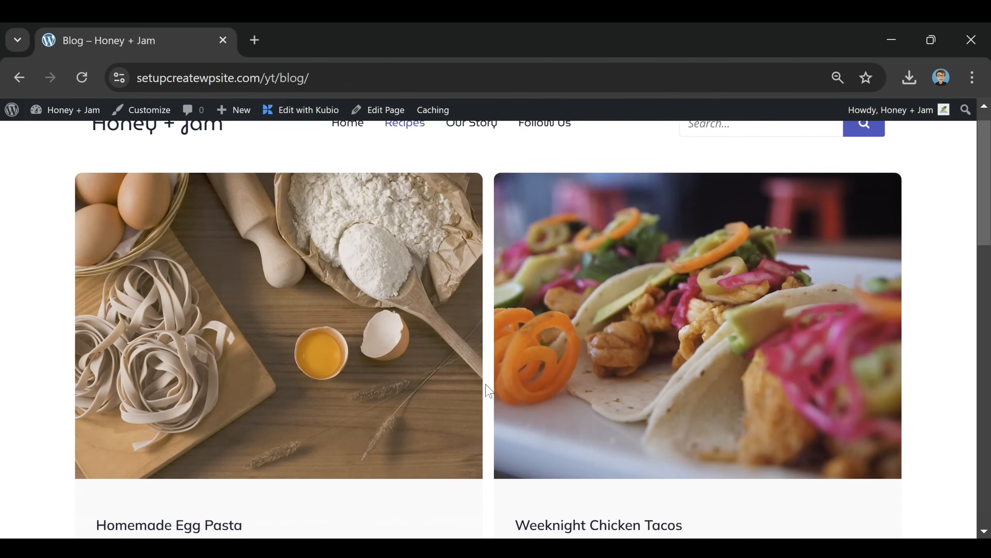
{"action": "scroll", "coordinate": [486, 390], "scroll_direction": "down", "scroll_amount": 7}
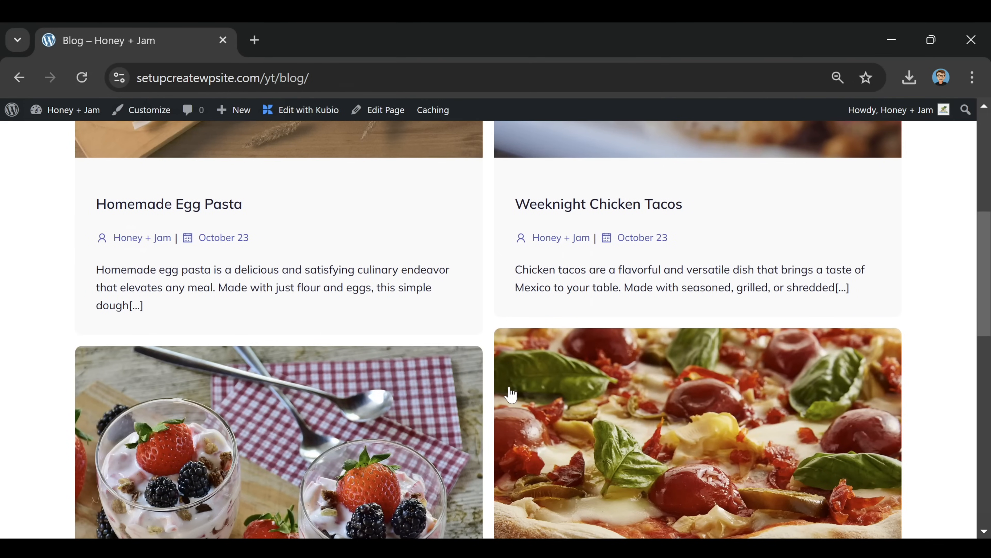
{"action": "left_click", "coordinate": [321, 111]}
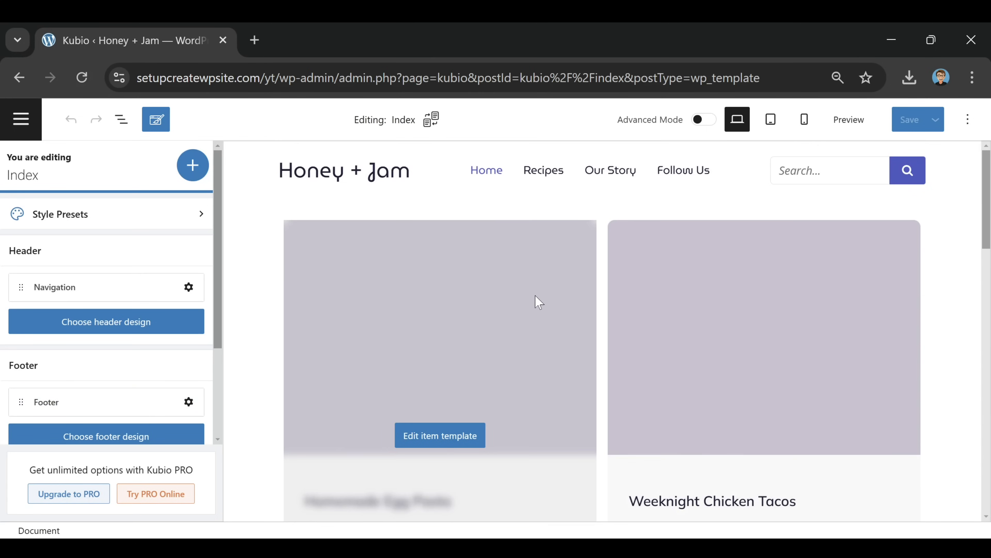
Turn off 'Display as a masonry grid' for the post list and save the Index template
{"action": "left_click", "coordinate": [546, 307]}
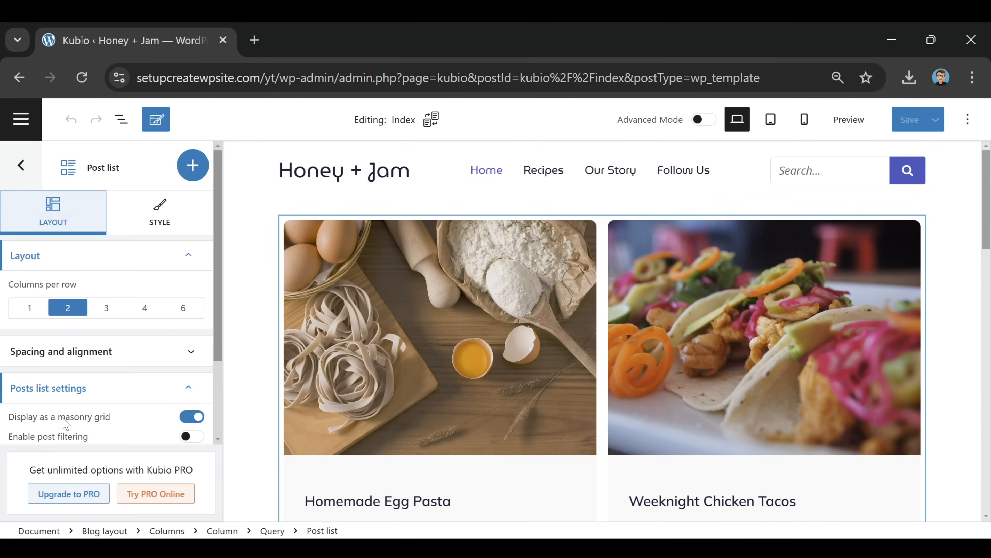
{"action": "left_click", "coordinate": [195, 418]}
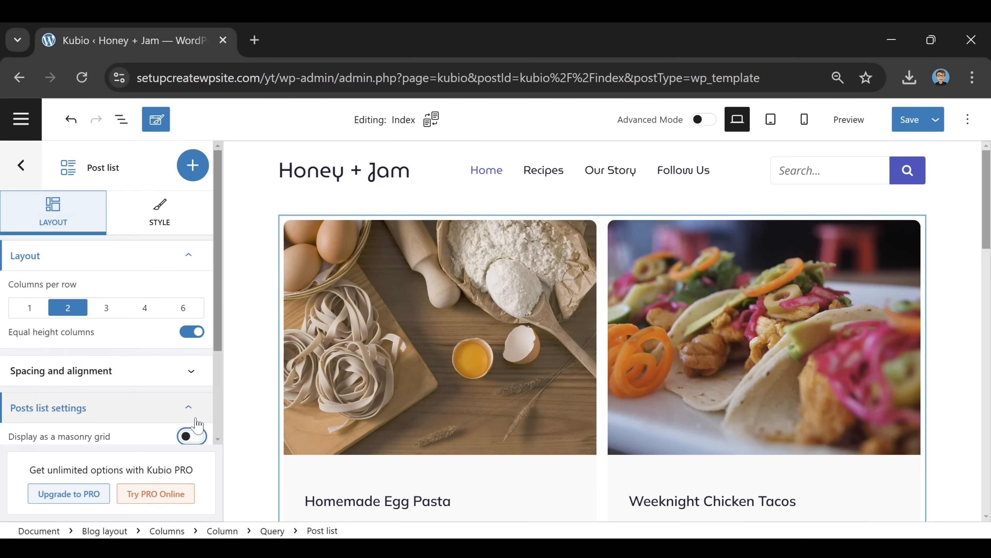
{"action": "scroll", "coordinate": [642, 332], "scroll_direction": "down", "scroll_amount": 10}
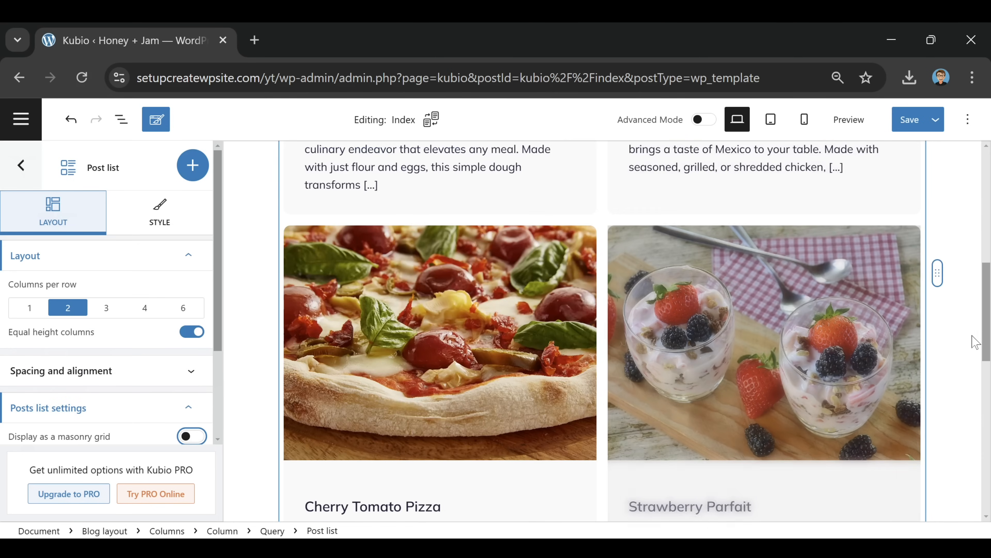
{"action": "left_click", "coordinate": [947, 272]}
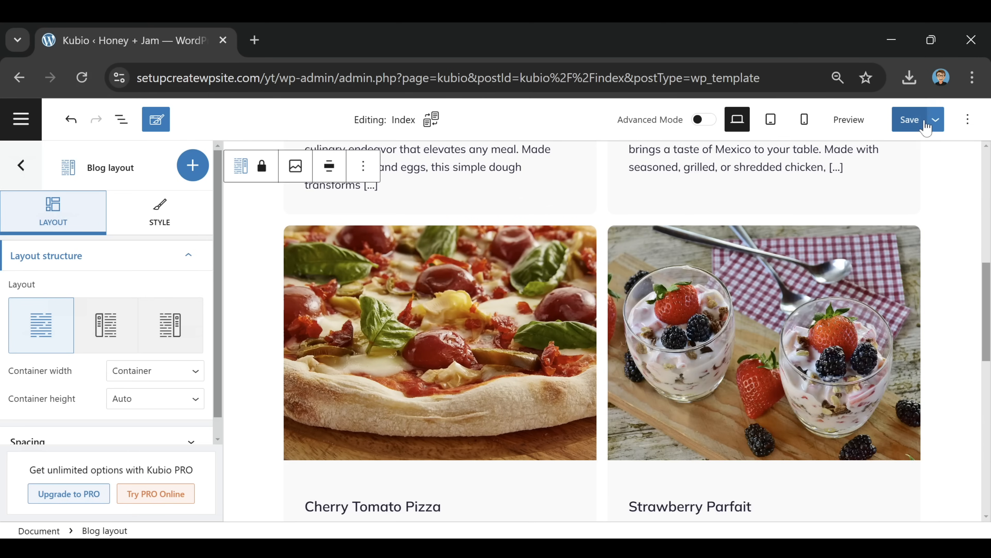
{"action": "left_click", "coordinate": [915, 124]}
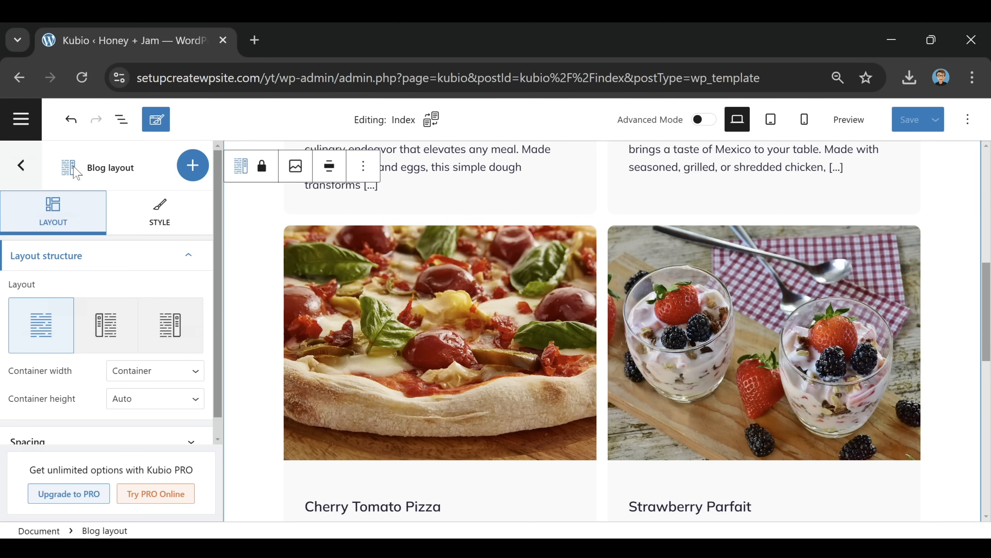
{"action": "left_click", "coordinate": [21, 118]}
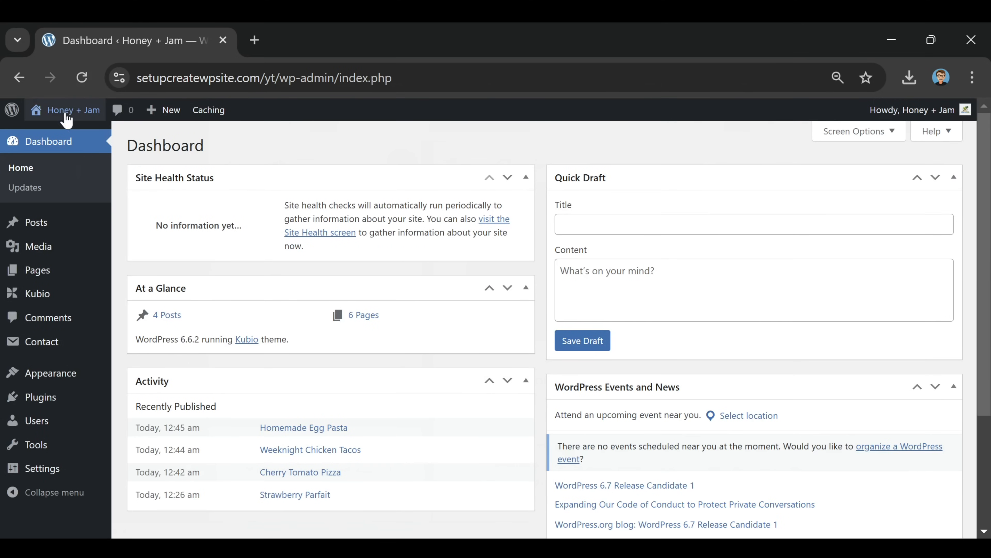
On the live site, confirm the Recipes page shows an even two-column grid, then review the home page's Latest Recipes cards
{"action": "mouse_move", "coordinate": [64, 113]}
{"action": "left_click", "coordinate": [66, 137]}
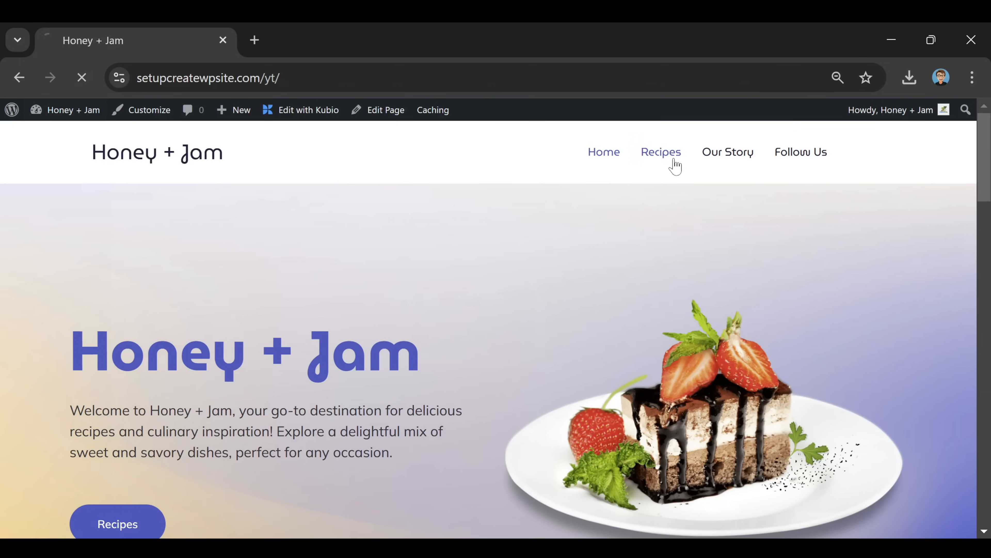
{"action": "left_click", "coordinate": [674, 161]}
{"action": "scroll", "coordinate": [664, 343], "scroll_direction": "down", "scroll_amount": 5}
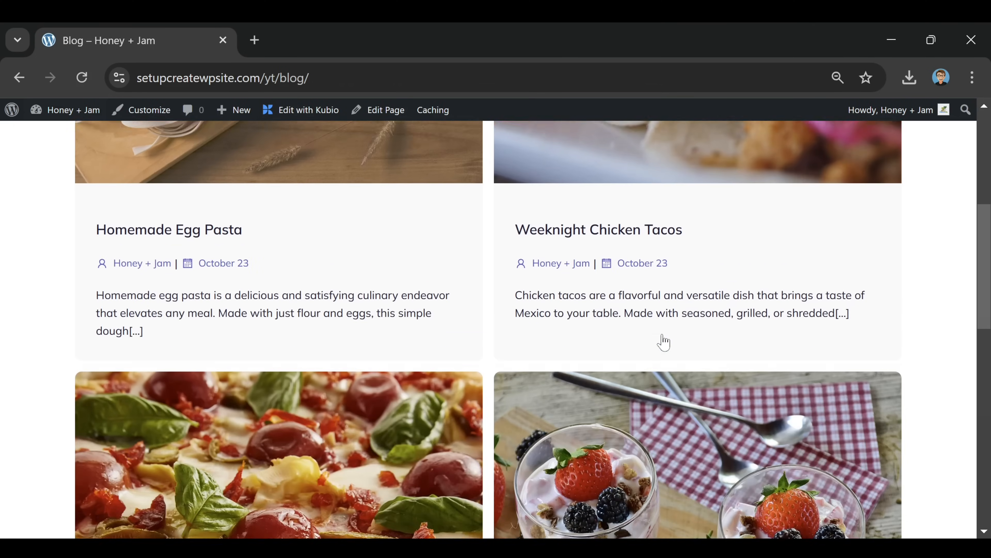
{"action": "scroll", "coordinate": [663, 342], "scroll_direction": "down", "scroll_amount": 8}
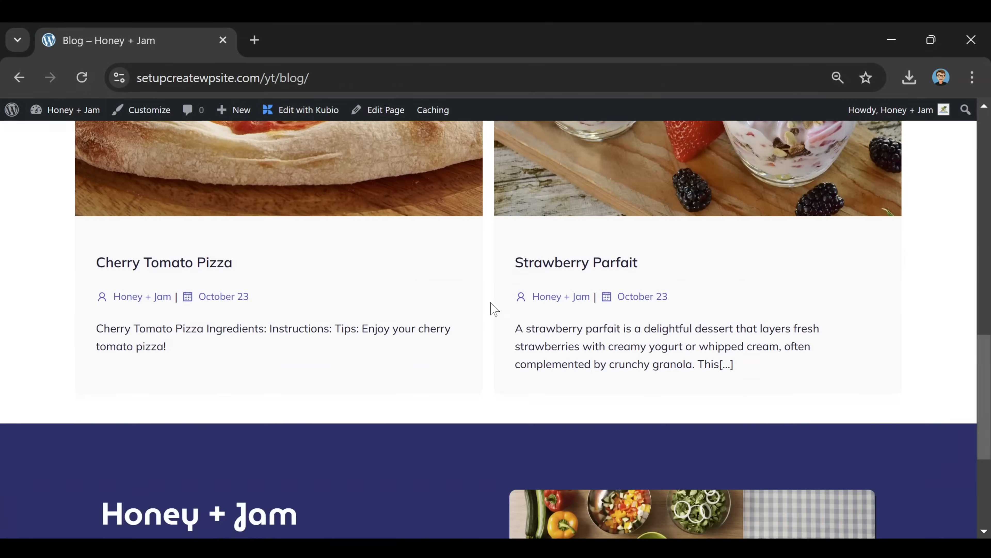
{"action": "scroll", "coordinate": [492, 313], "scroll_direction": "up", "scroll_amount": 12}
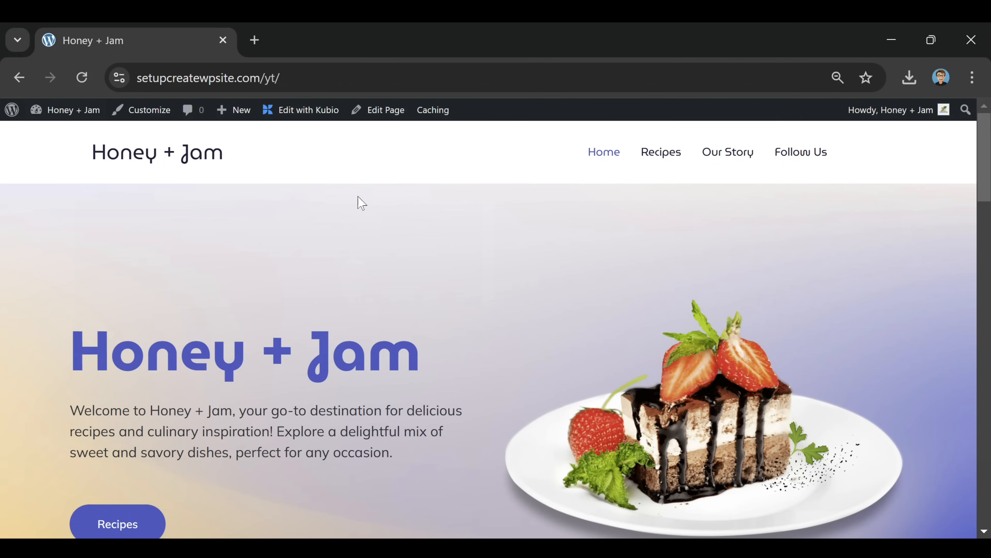
{"action": "scroll", "coordinate": [484, 217], "scroll_direction": "down", "scroll_amount": 6}
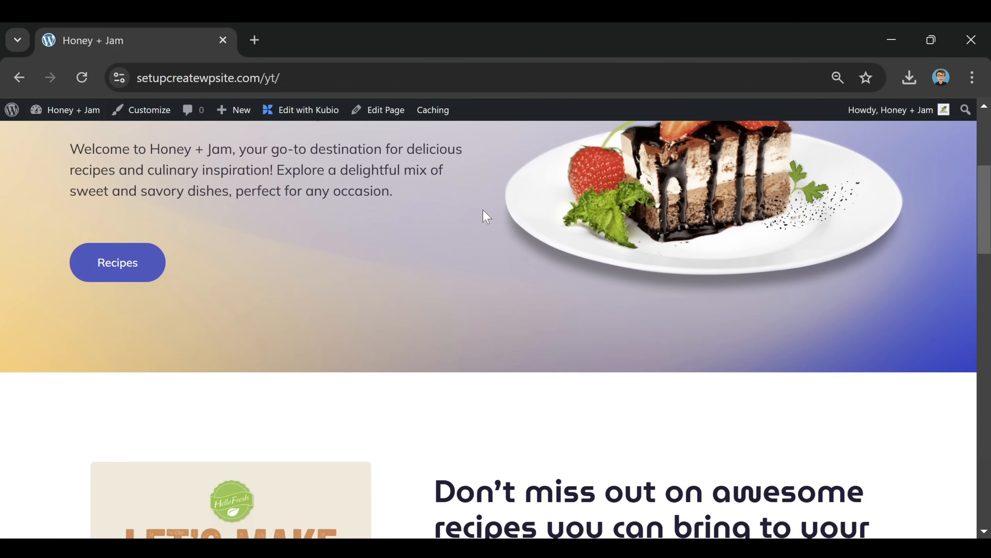
{"action": "scroll", "coordinate": [484, 217], "scroll_direction": "down", "scroll_amount": 13}
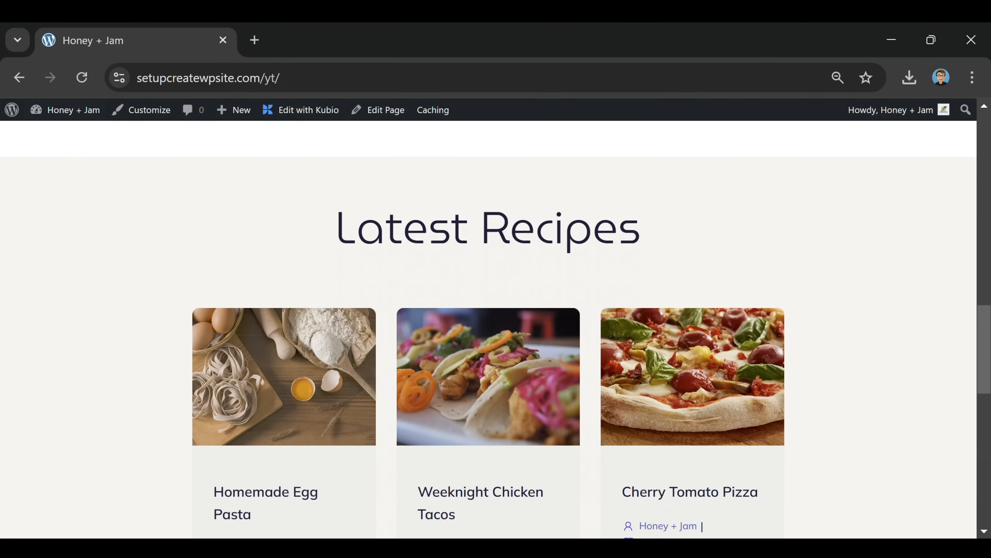
{"action": "scroll", "coordinate": [468, 235], "scroll_direction": "down", "scroll_amount": 5}
{"action": "scroll", "coordinate": [468, 234], "scroll_direction": "up", "scroll_amount": 14}
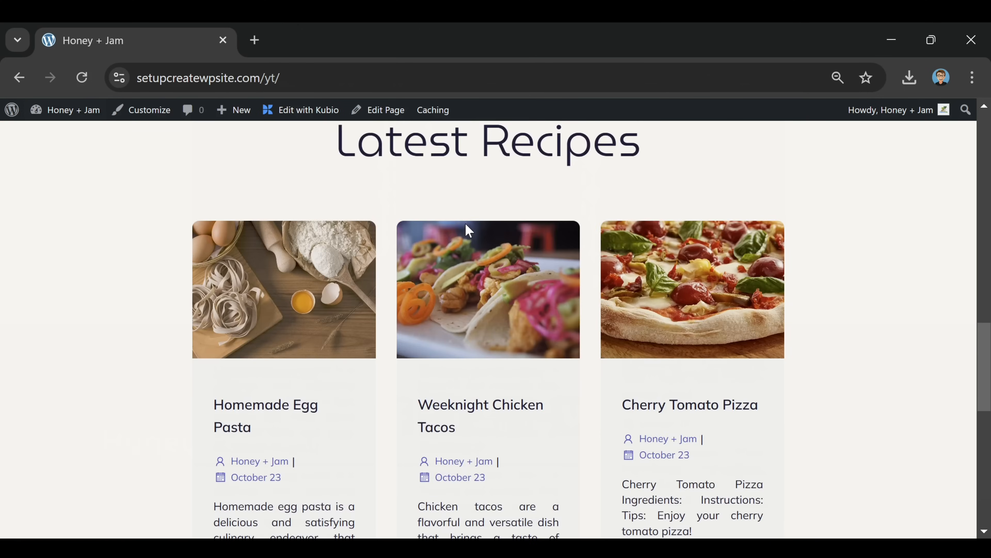